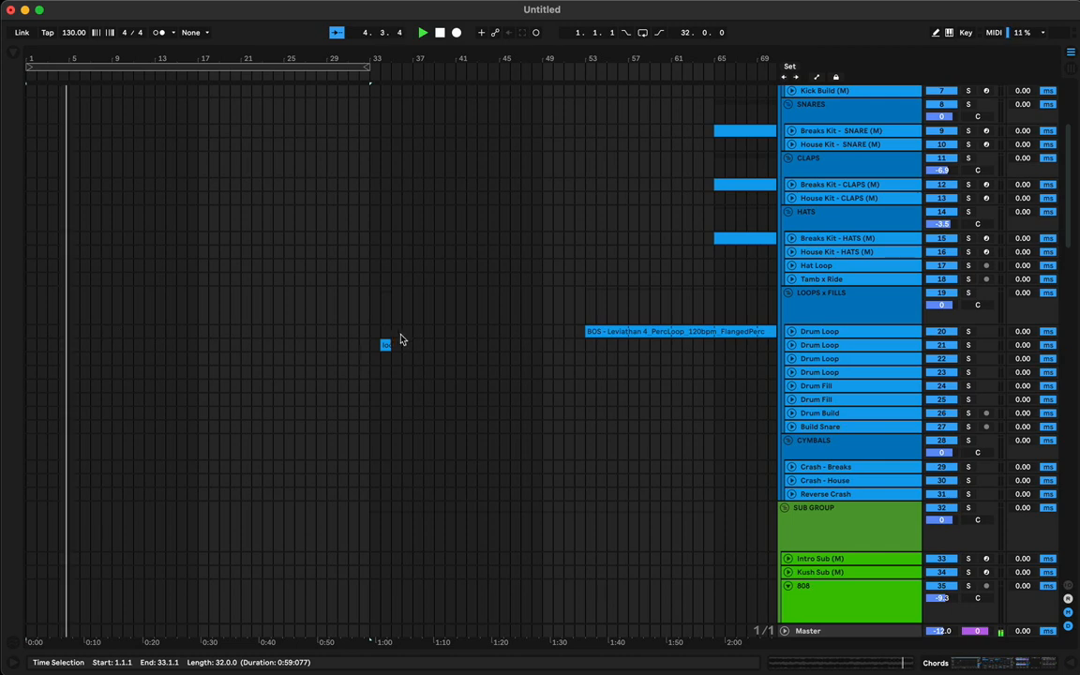
- Move the jingle bells clip on Drum Loop track 21 to bar 9, unfold the track and extend the clip to bar 13
left_click_drag(385, 344, 279, 350)
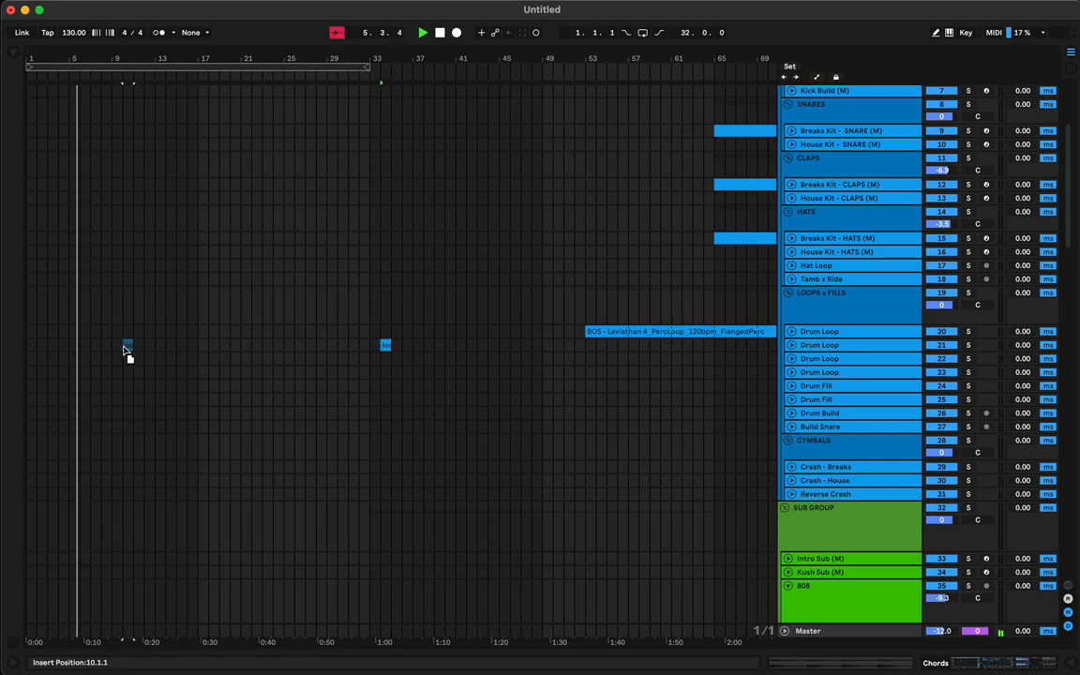
left_click_drag(122, 351, 124, 351)
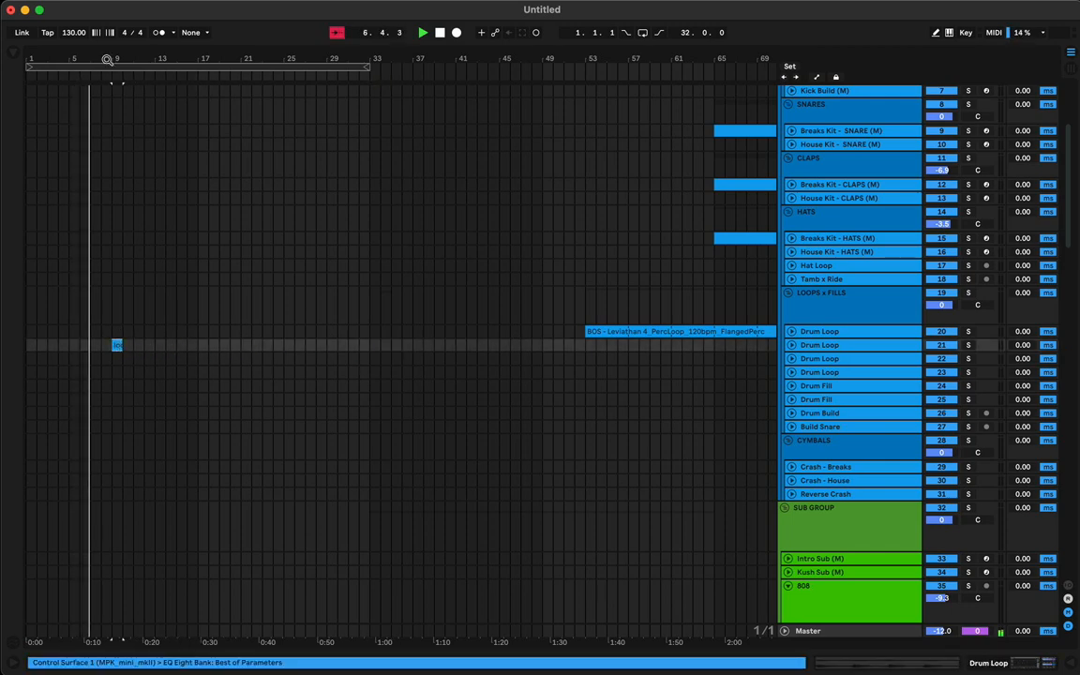
left_click_drag(107, 58, 427, 226)
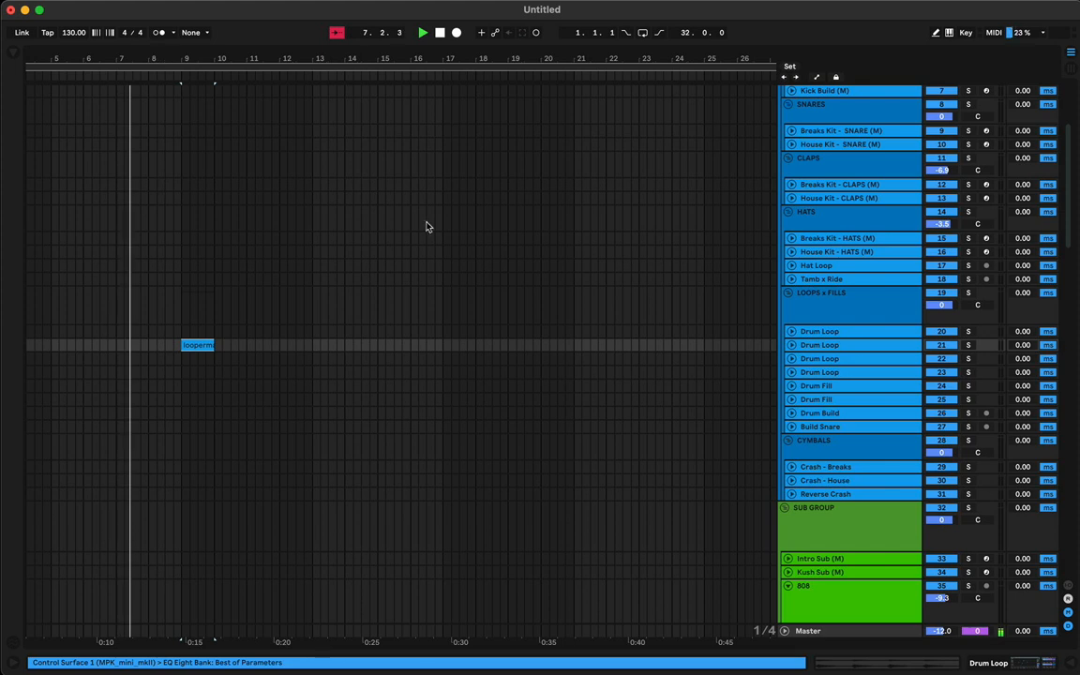
left_click(791, 345)
left_click_drag(214, 349, 312, 351)
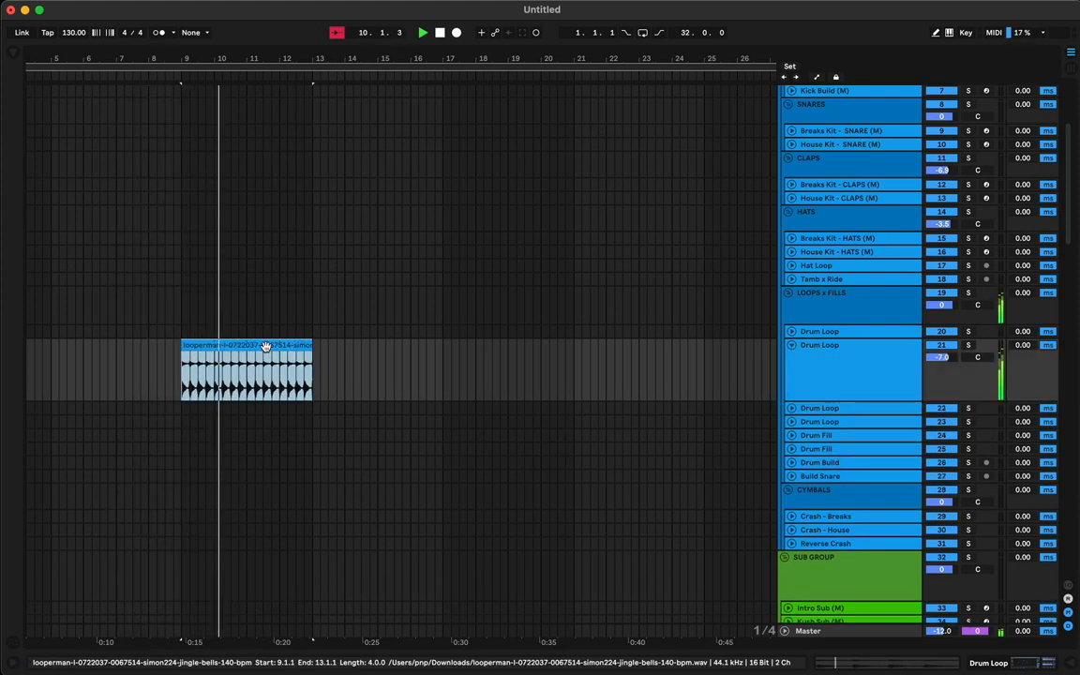
left_click_drag(229, 58, 231, 120)
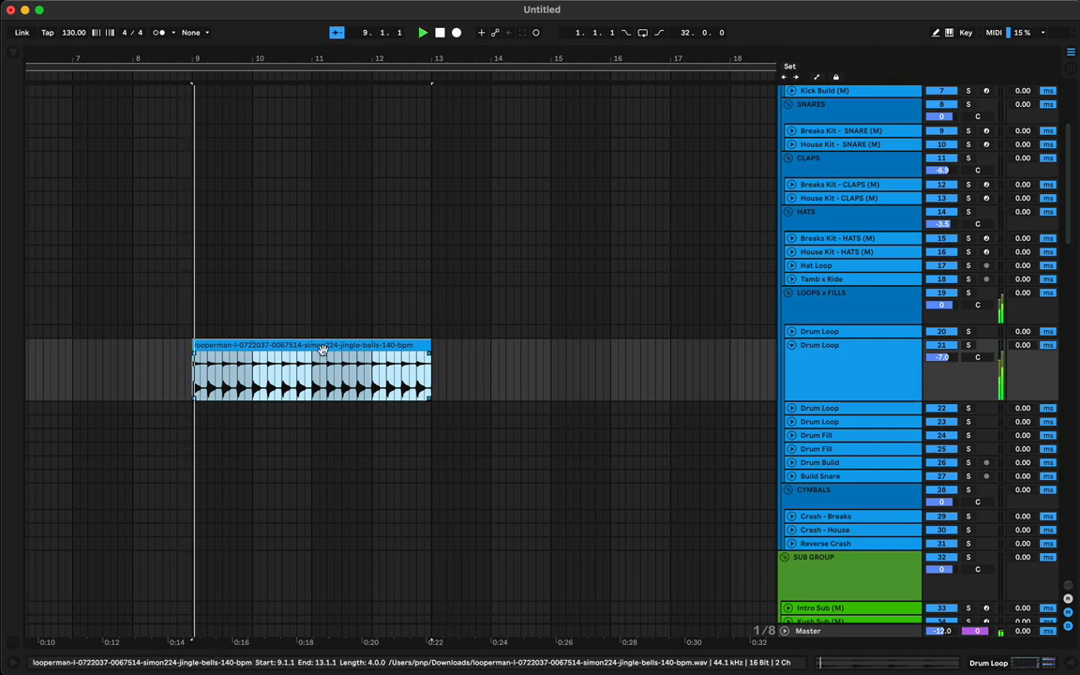
- Load the Sugar Bytes Effectrix AUv2 plug-in onto Drum Loop track 21 and close the browser
left_click(13, 48)
left_click(44, 334)
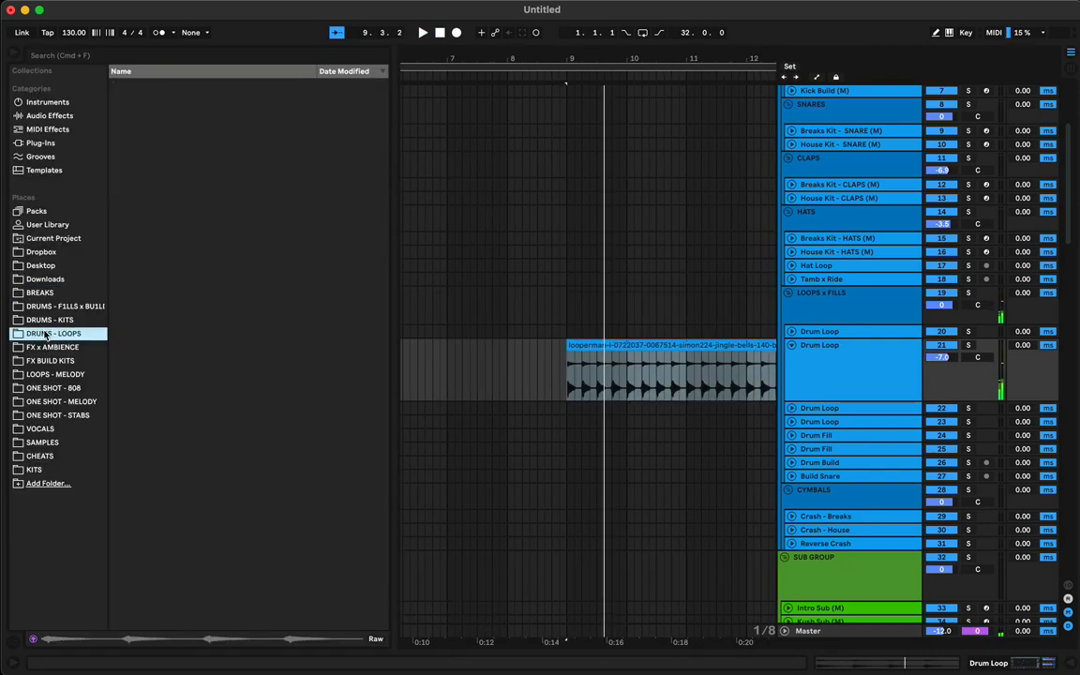
left_click(40, 143)
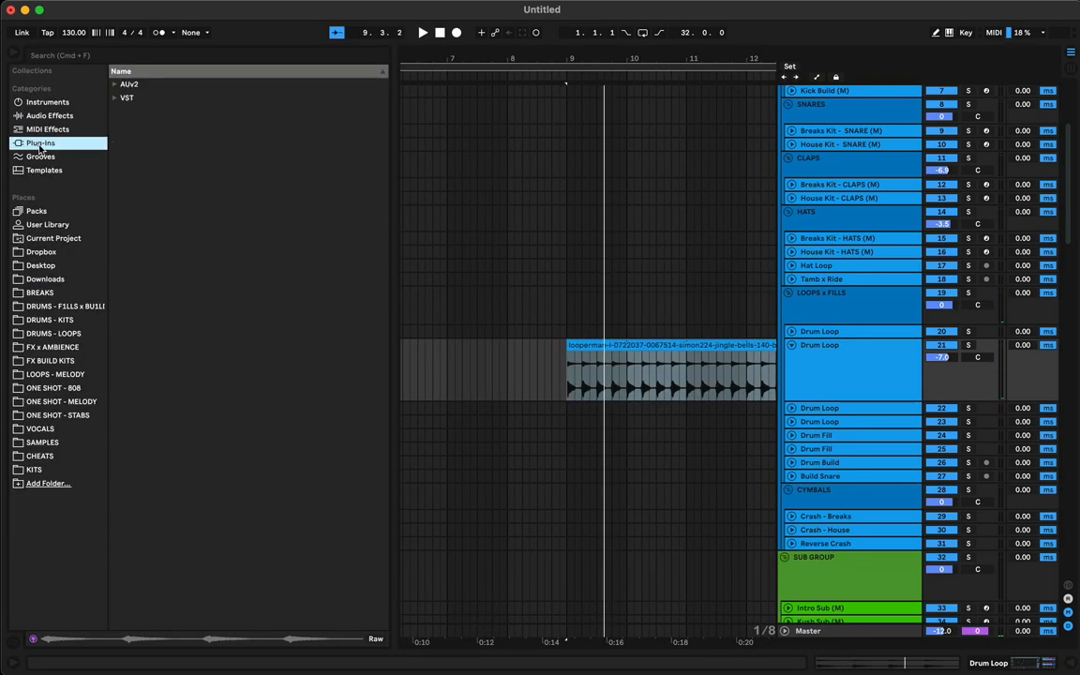
left_click(159, 84)
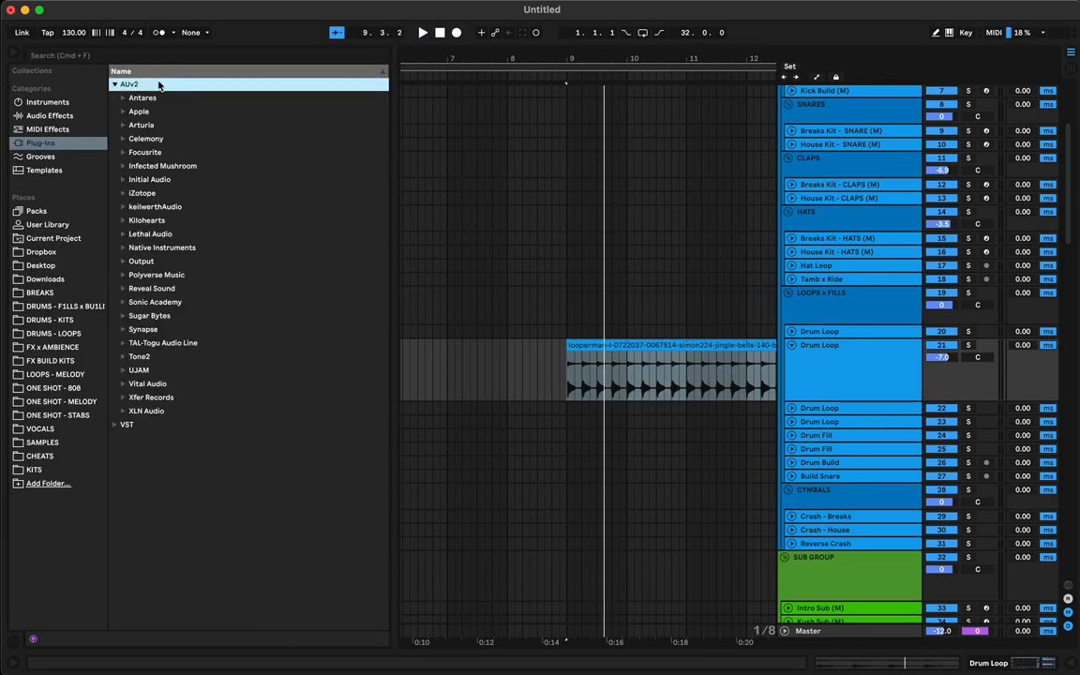
left_click(153, 321)
left_click(168, 330)
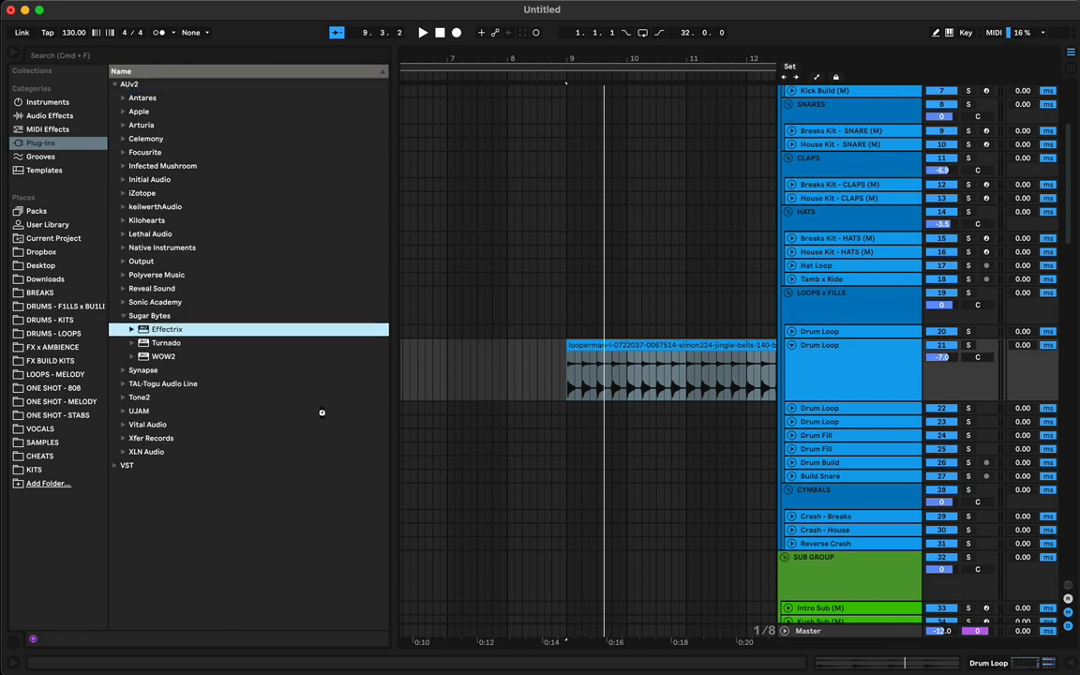
left_click_drag(665, 316, 647, 141)
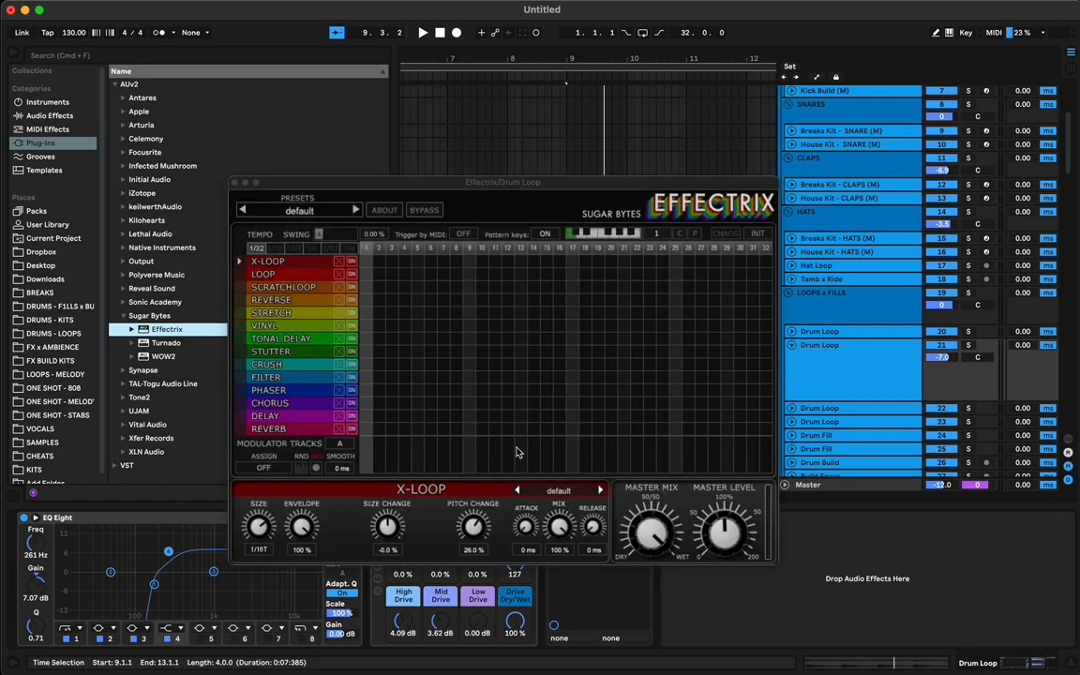
left_click_drag(459, 188, 141, 163)
left_click(11, 54)
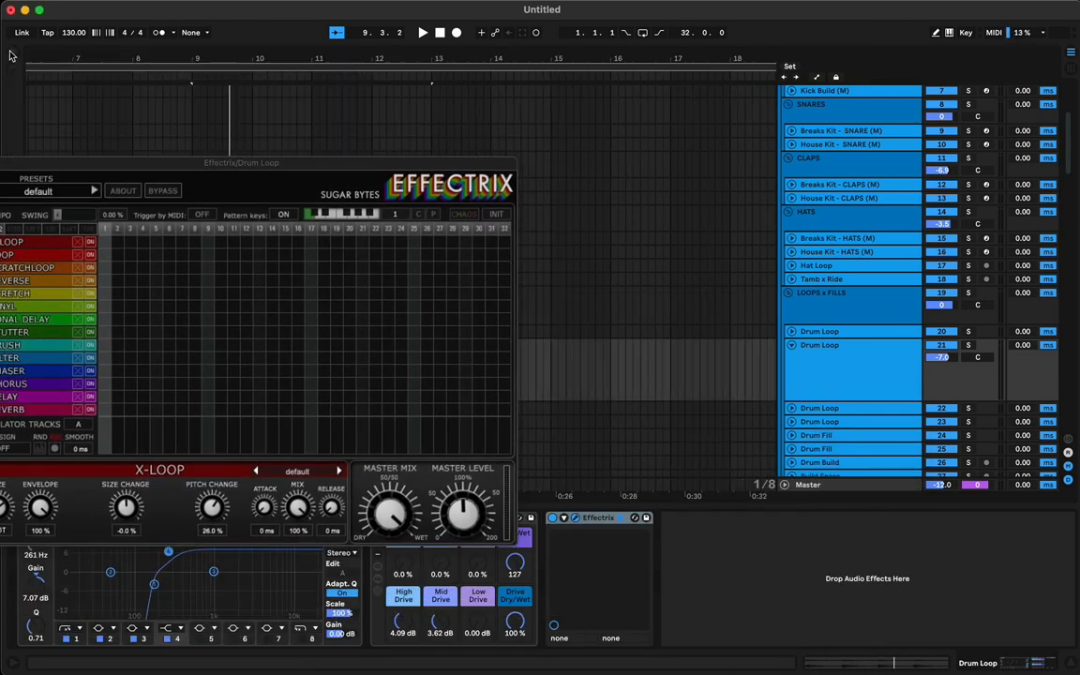
- Fill the Delay row across all 32 steps of the Effectrix sequencer while the jingle bells clip plays
scroll(566, 288, "left", 5)
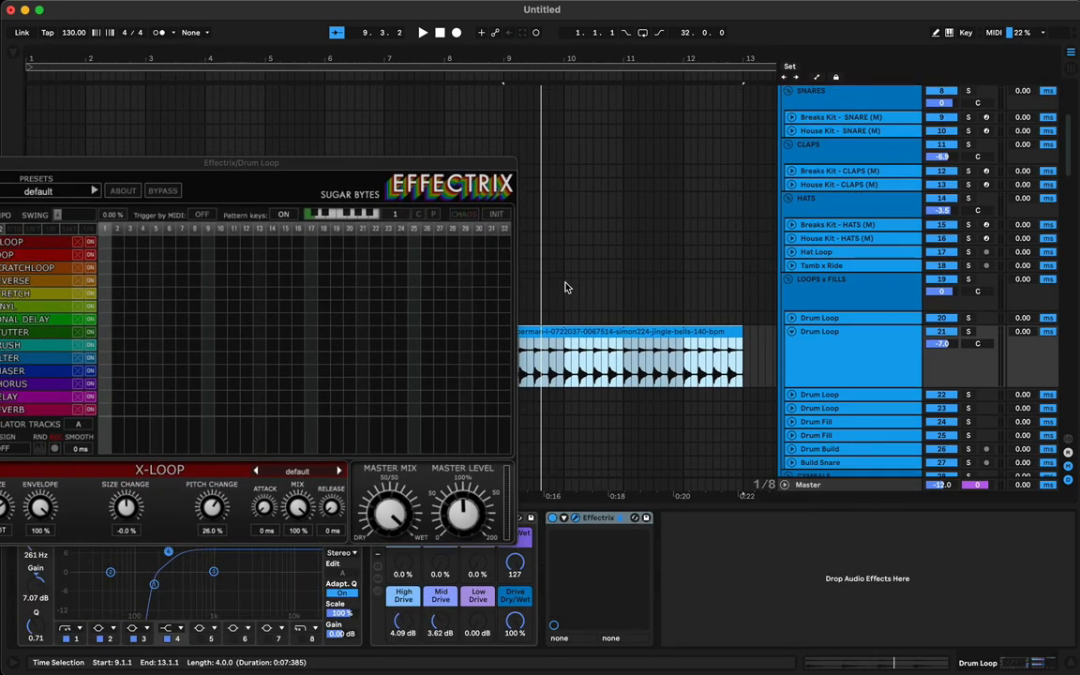
left_click_drag(411, 150, 923, 139)
scroll(495, 316, "right", 5)
scroll(497, 314, "up", 2)
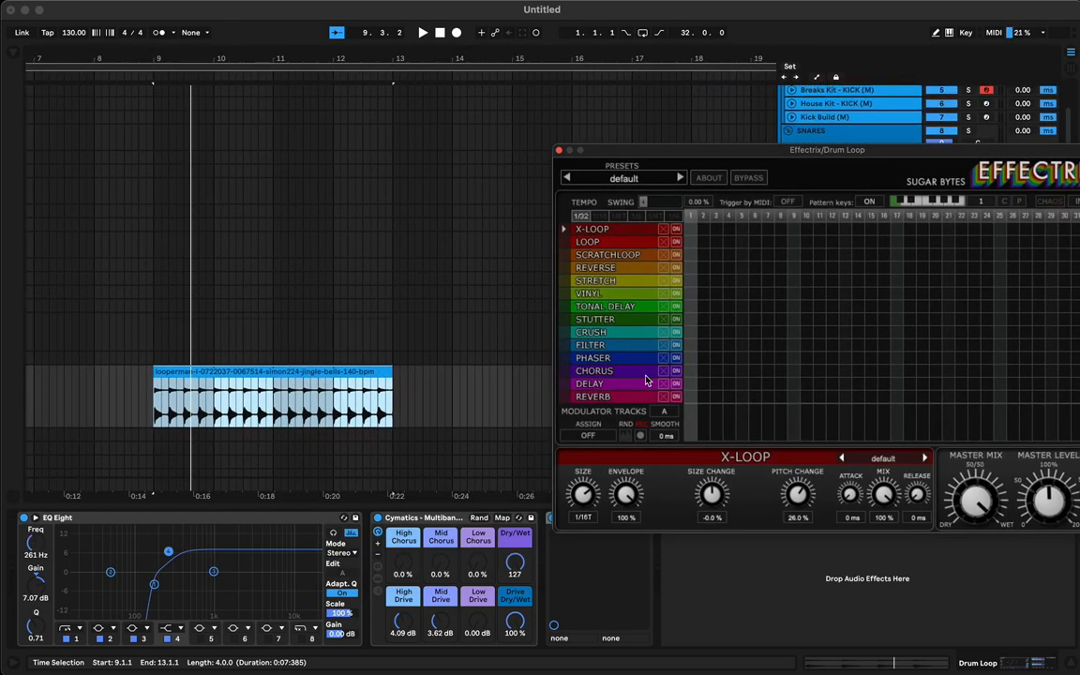
left_click_drag(695, 387, 1077, 420)
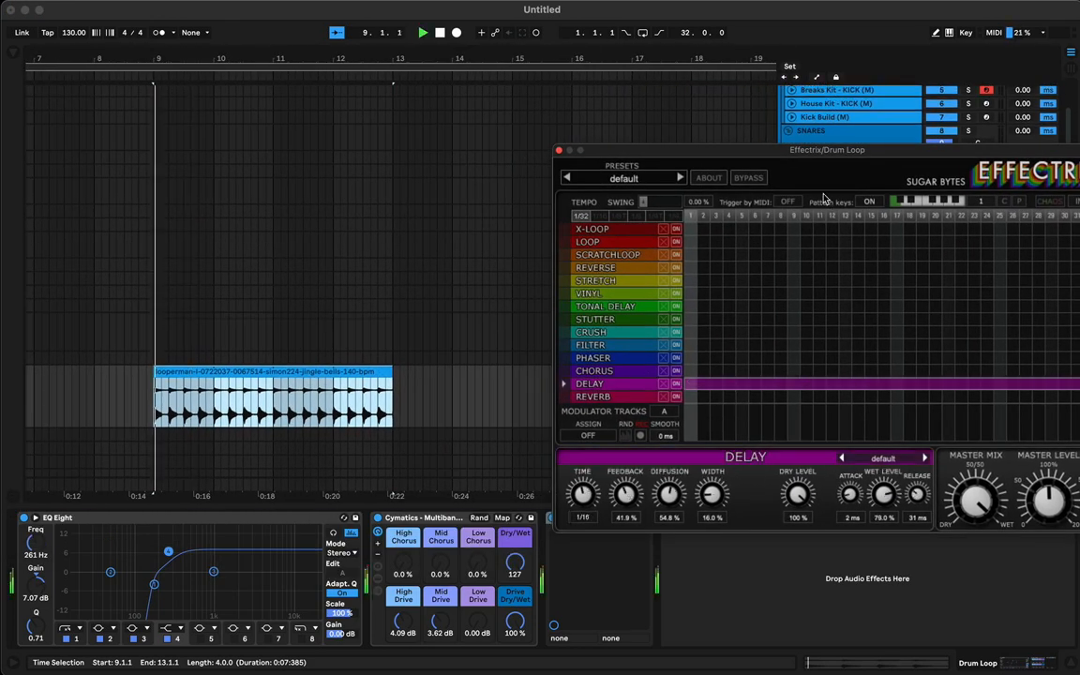
left_click_drag(750, 150, 567, 105)
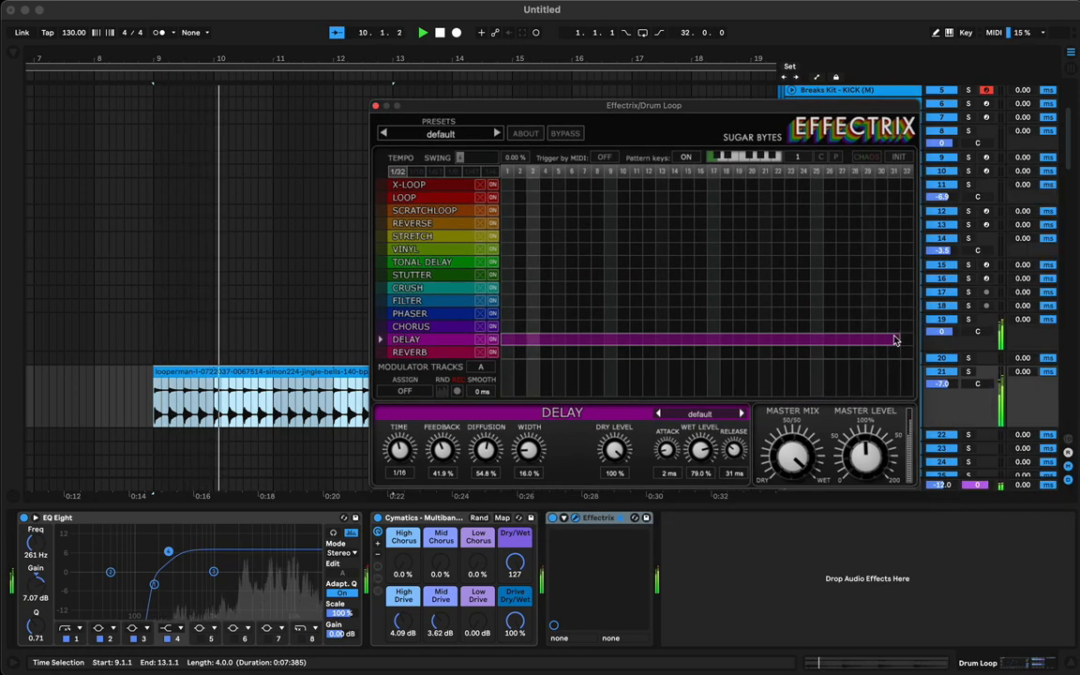
left_click_drag(895, 341, 936, 338)
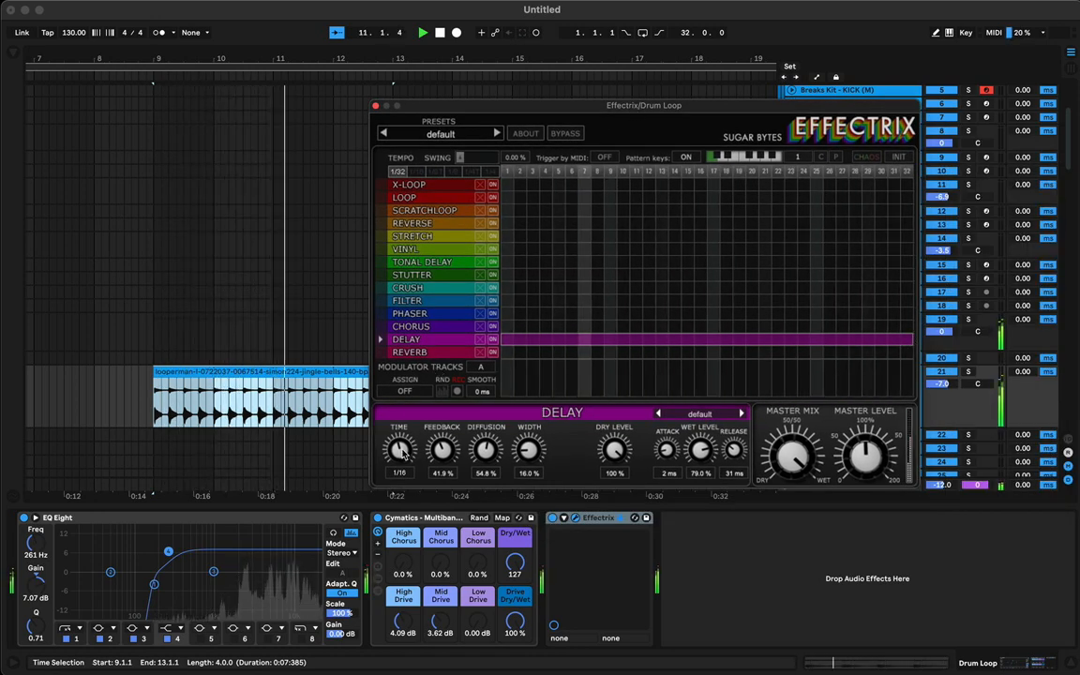
- Set the Effectrix Delay time to 1/8 and feedback to 4.42 %, and loop playback over the jingle bells clip
left_click_drag(400, 451, 451, 506)
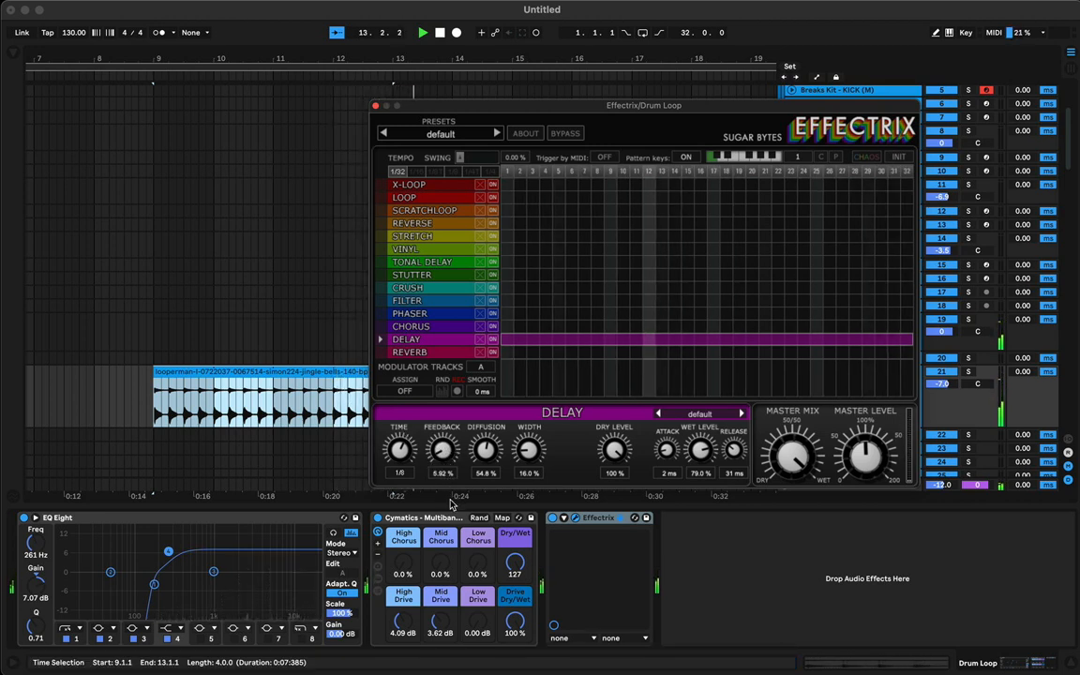
key("super+l")
left_click(321, 375)
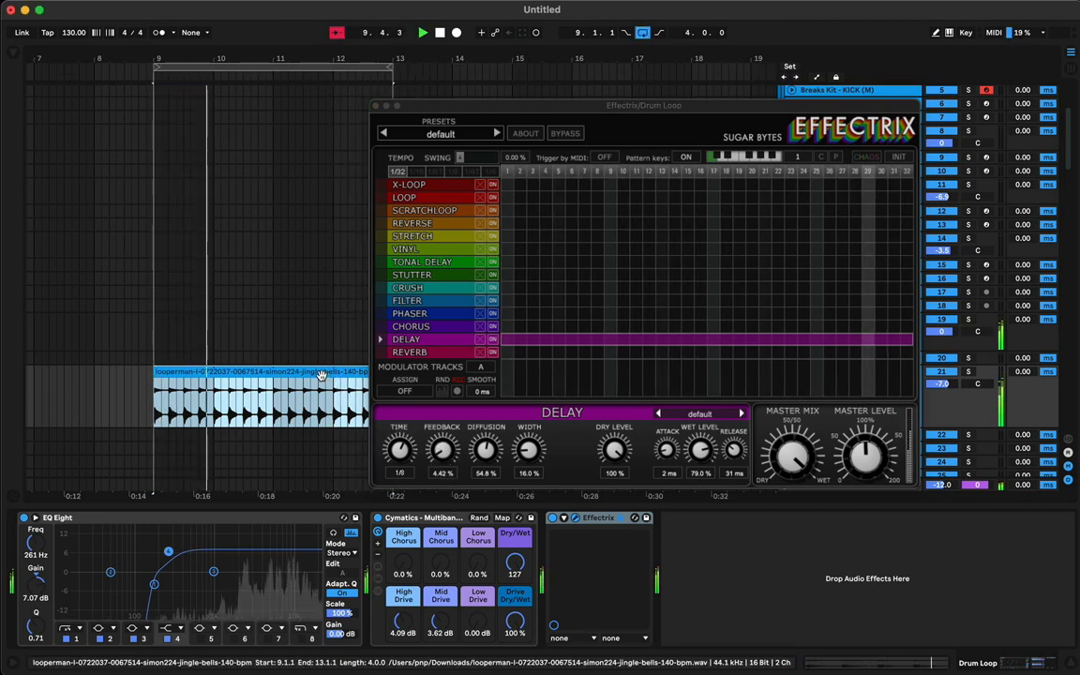
- Set the Delay diffusion to 94.5 %, width to 0 % and wet level to 51 %, and close the Effectrix window
left_click_drag(485, 451, 486, 333)
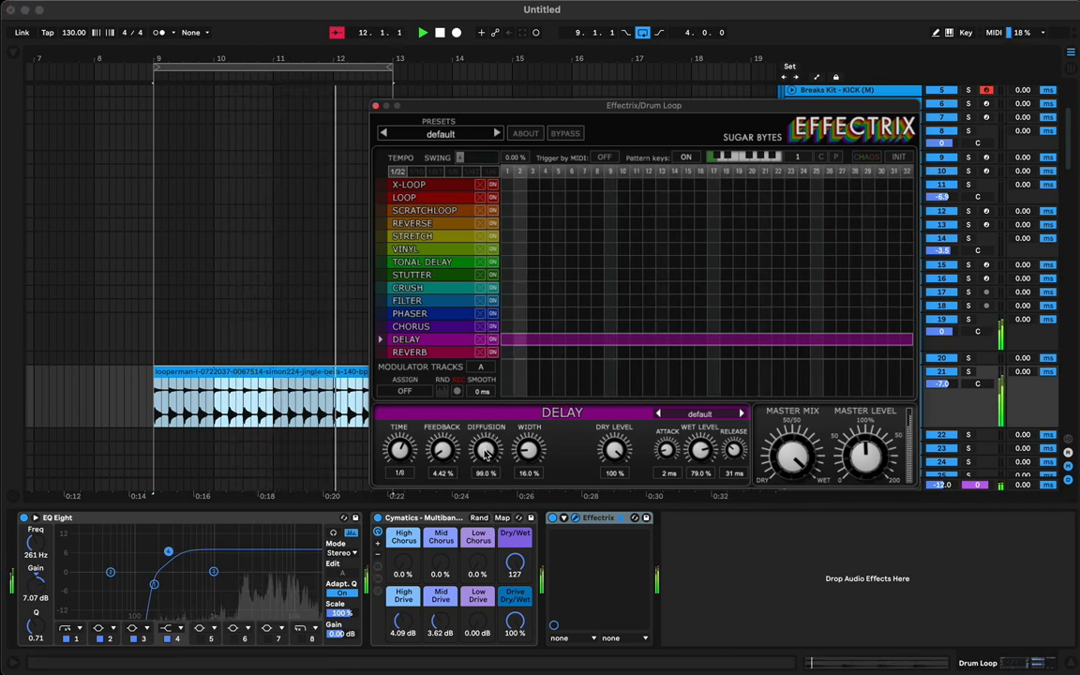
left_click_drag(485, 455, 524, 355)
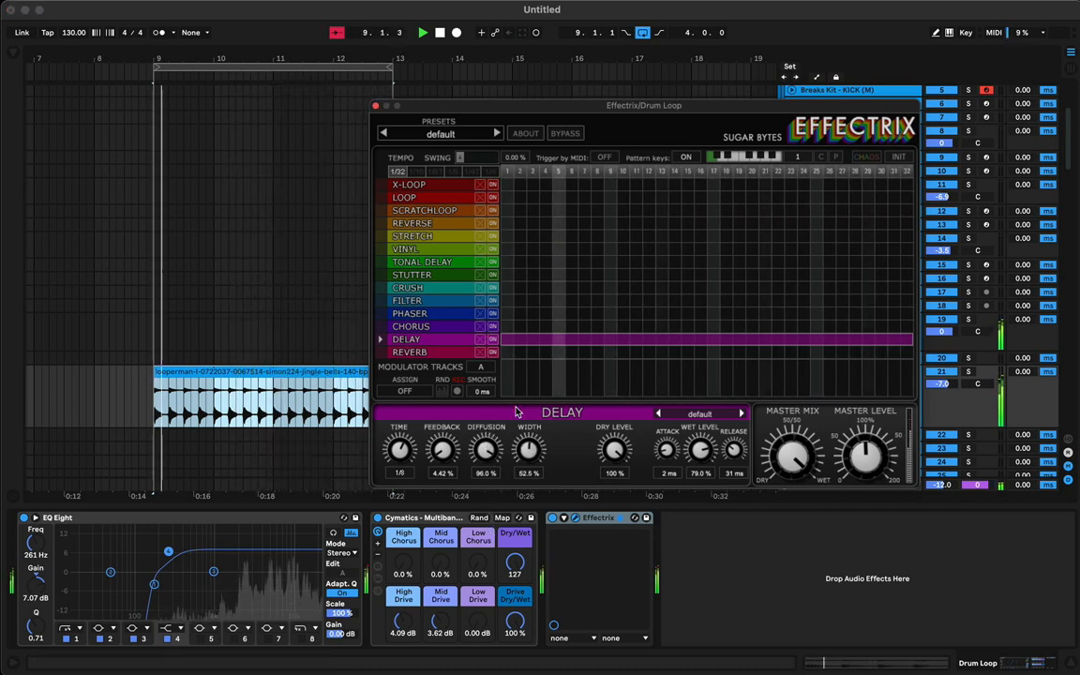
left_click_drag(516, 413, 533, 489)
left_click_drag(484, 455, 481, 460)
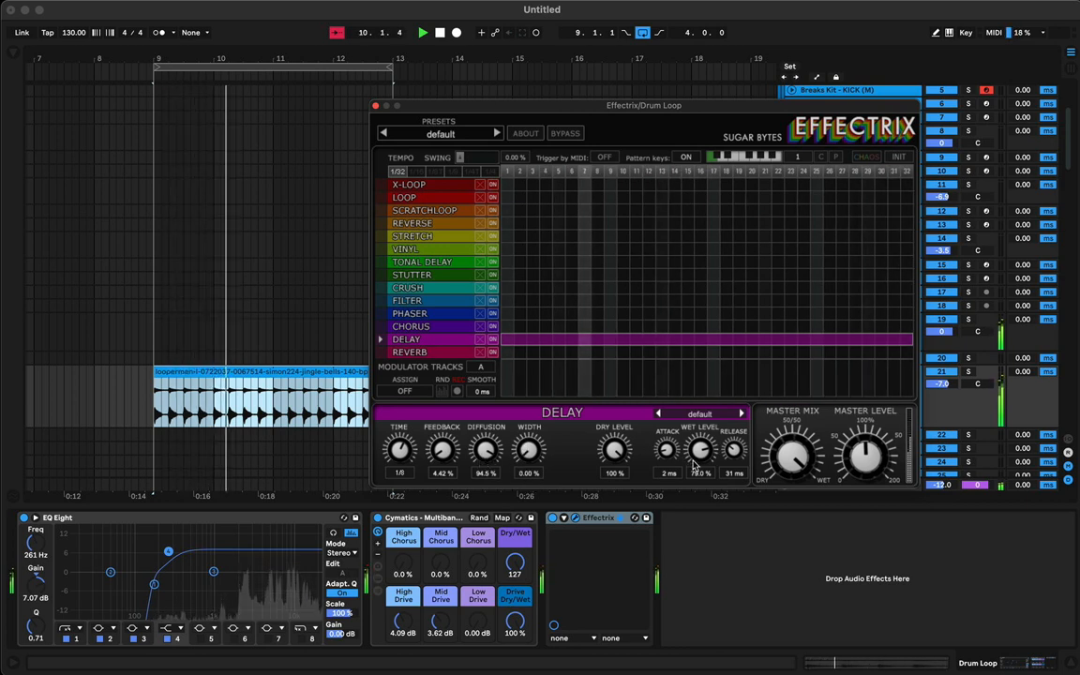
left_click_drag(695, 465, 699, 495)
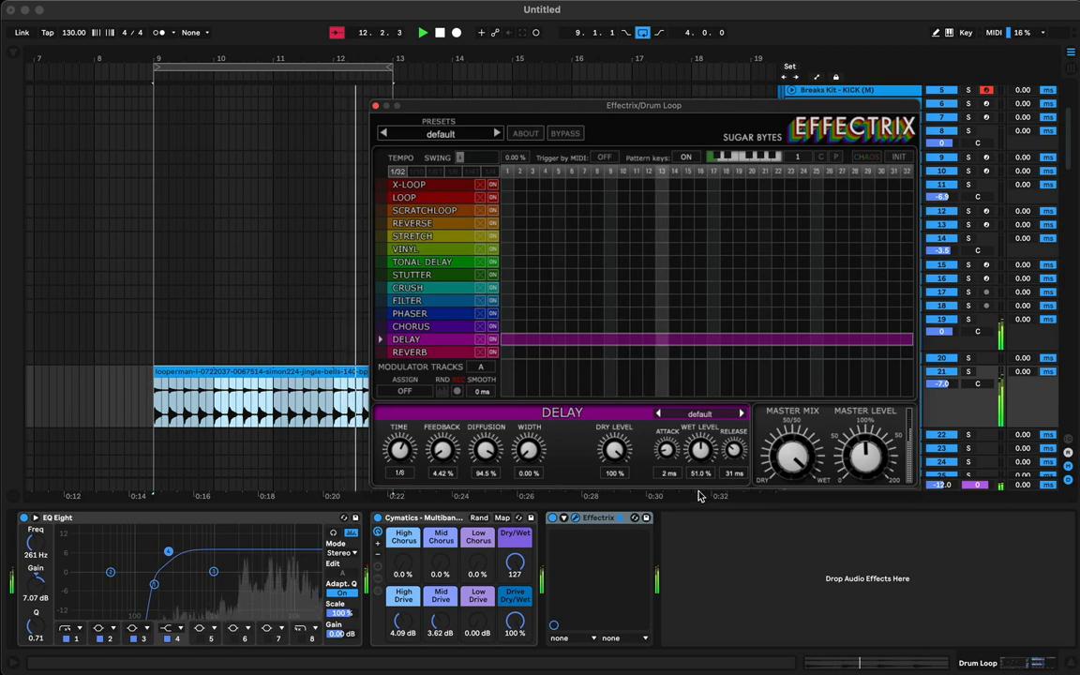
left_click(375, 105)
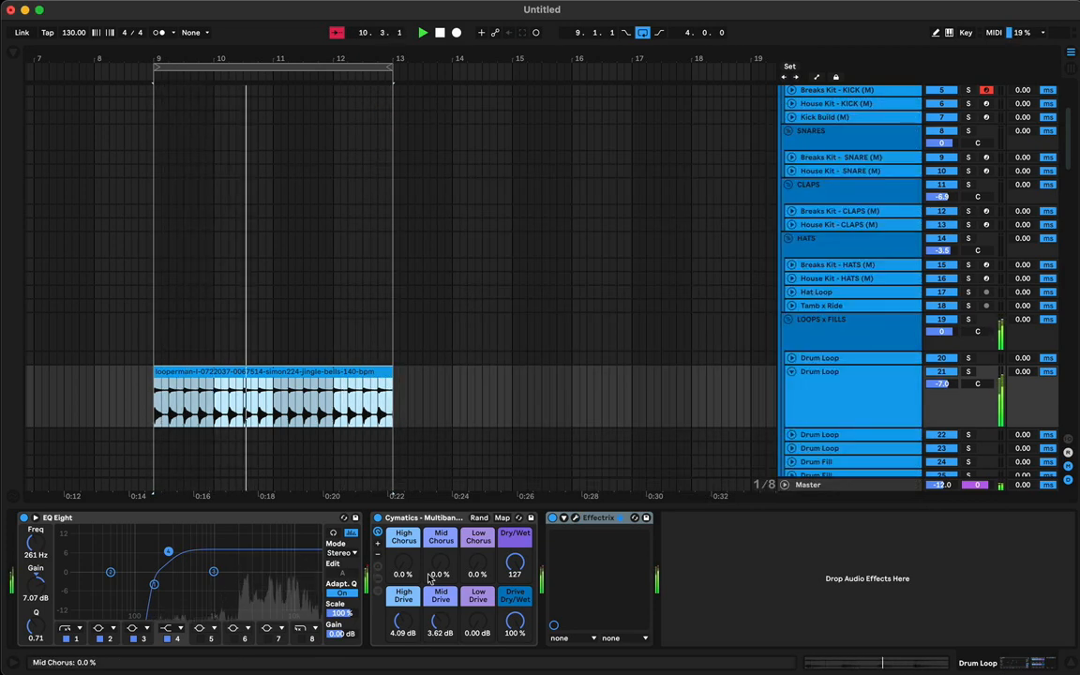
- Set the Cymatics rack's High Drive to 3.15 dB and Mid Drive to 2.44 dB, and EQ Eight band 4 gain to 6.32 dB
left_click_drag(443, 618, 443, 627)
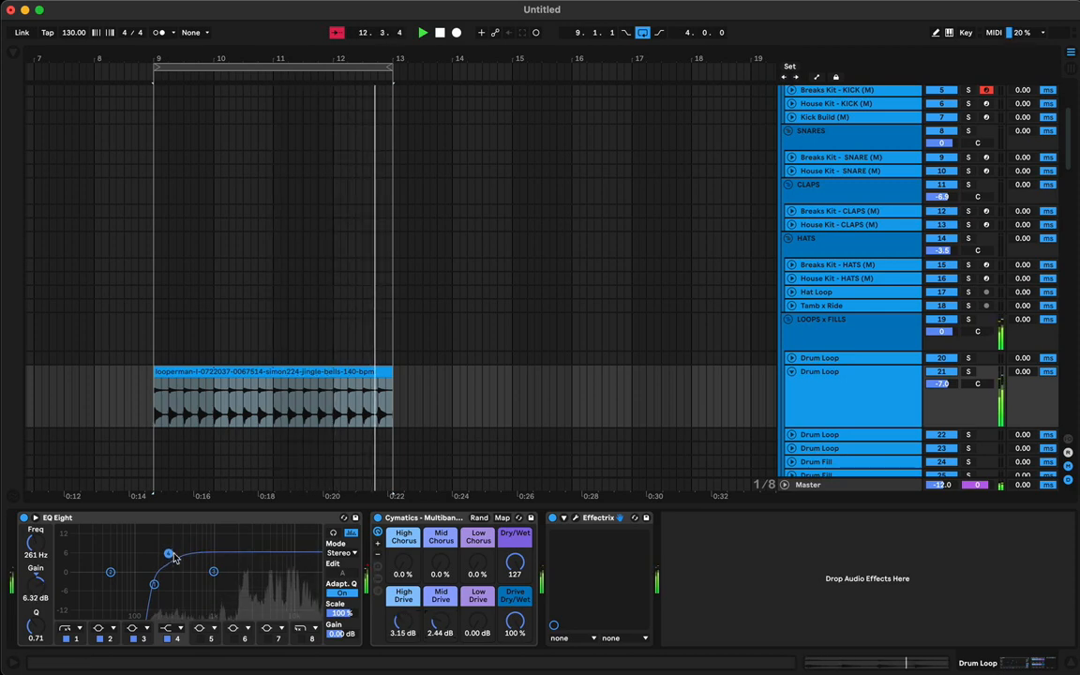
- Duplicate the four-bar jingle bells clip once, directly after the original at bar 13
left_click(238, 68)
key("minus")
key("minus")
key("minus")
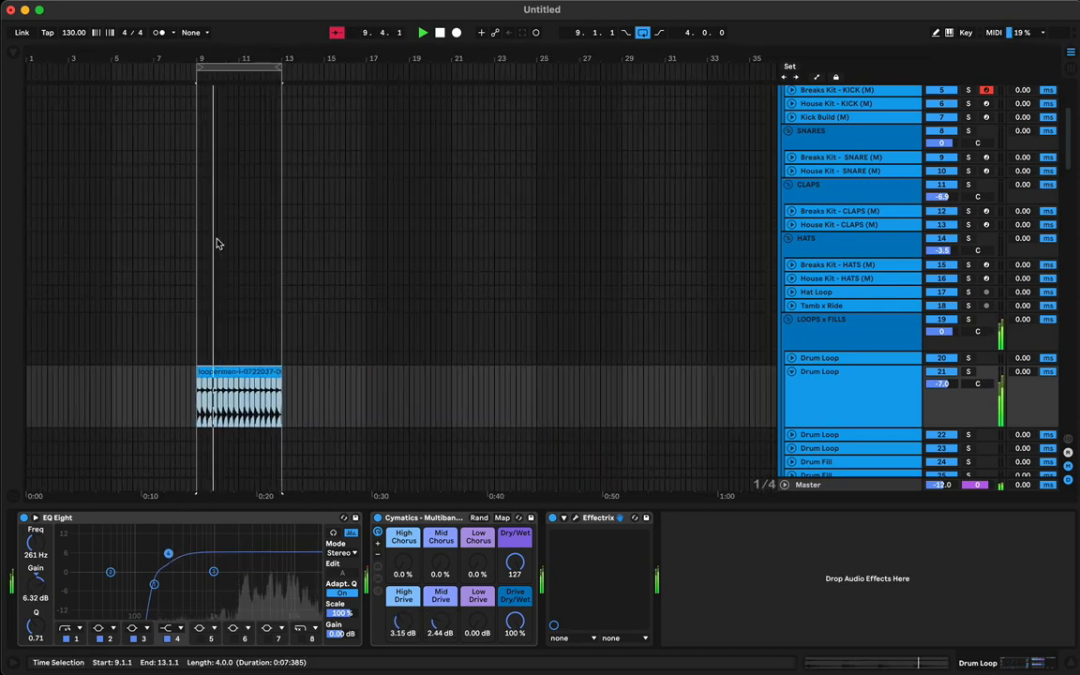
left_click(308, 338)
left_click(249, 371)
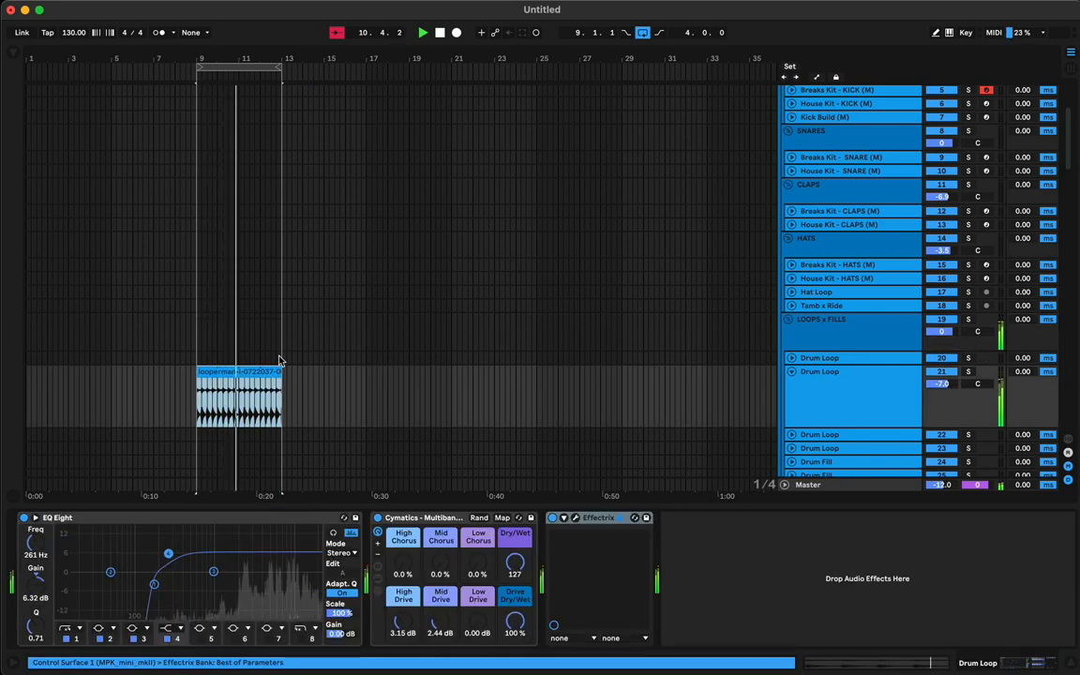
key("super+d")
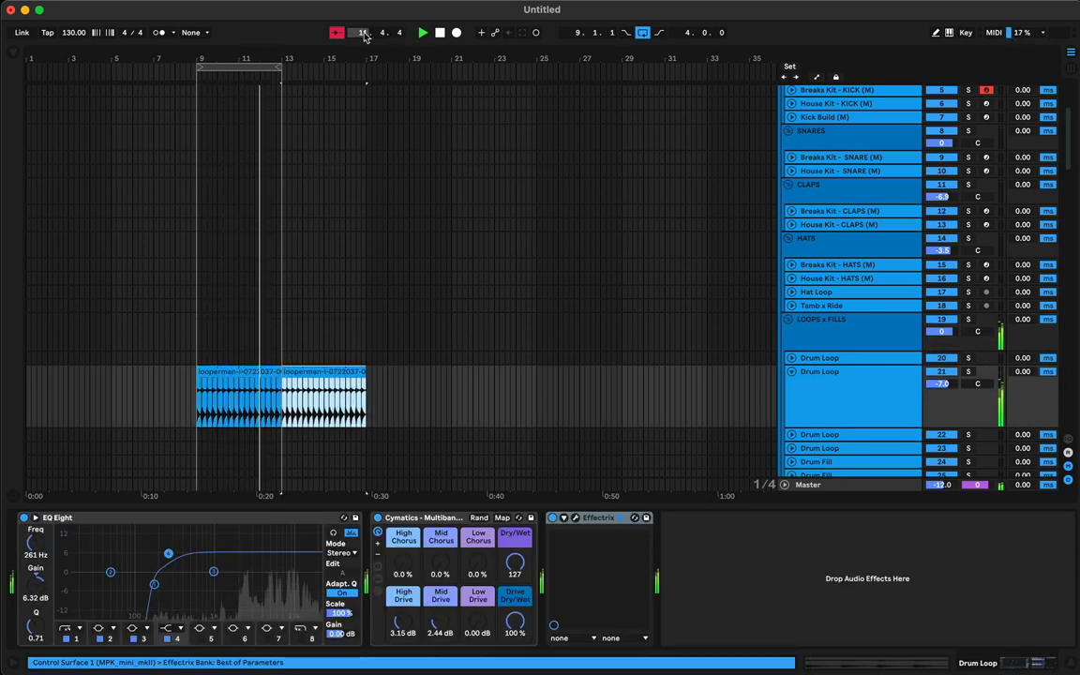
- Turn off loop playback and duplicate the pair of jingle bells clips twice, filling the track up to bar 33
left_click(221, 224)
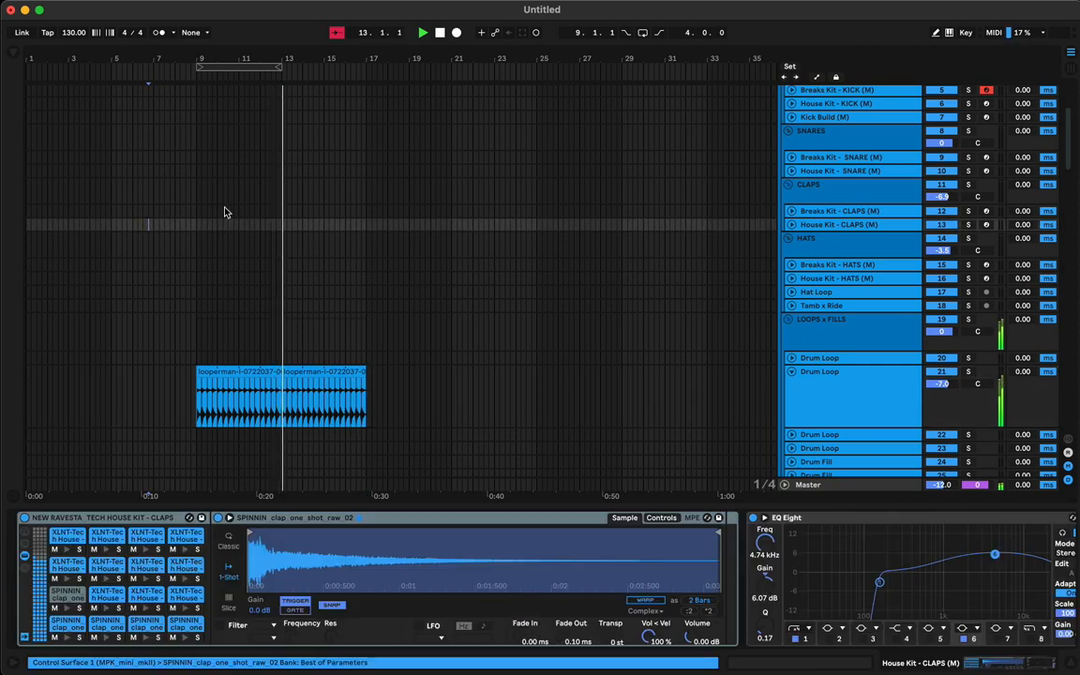
scroll(220, 223, "up", 3)
left_click_drag(215, 52, 185, 49)
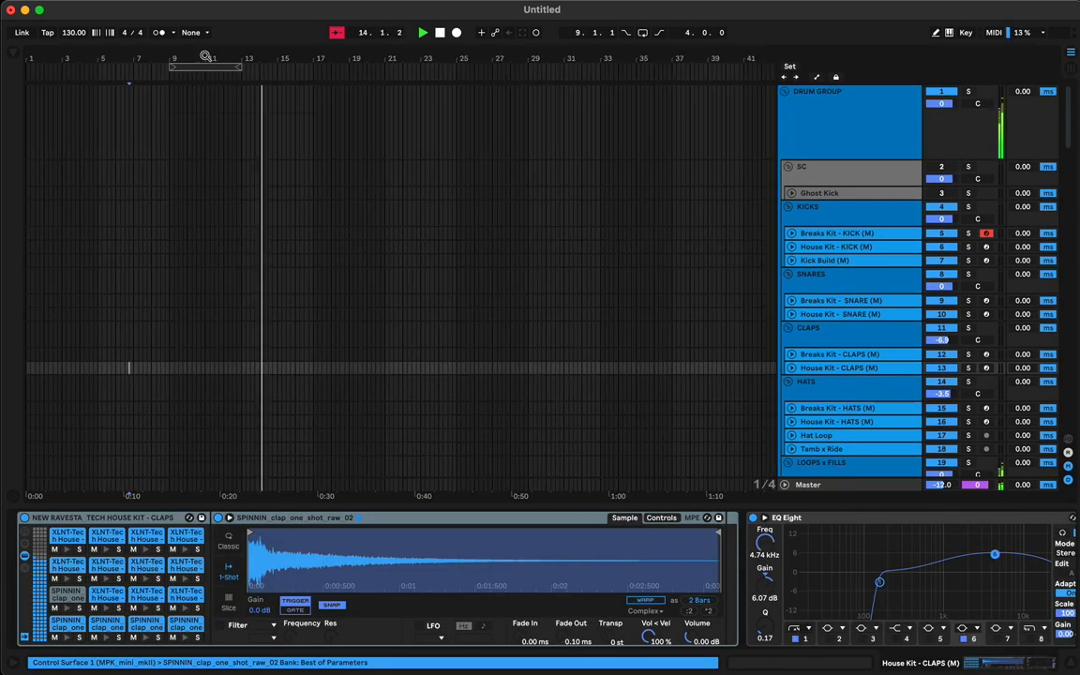
scroll(333, 235, "down", 5)
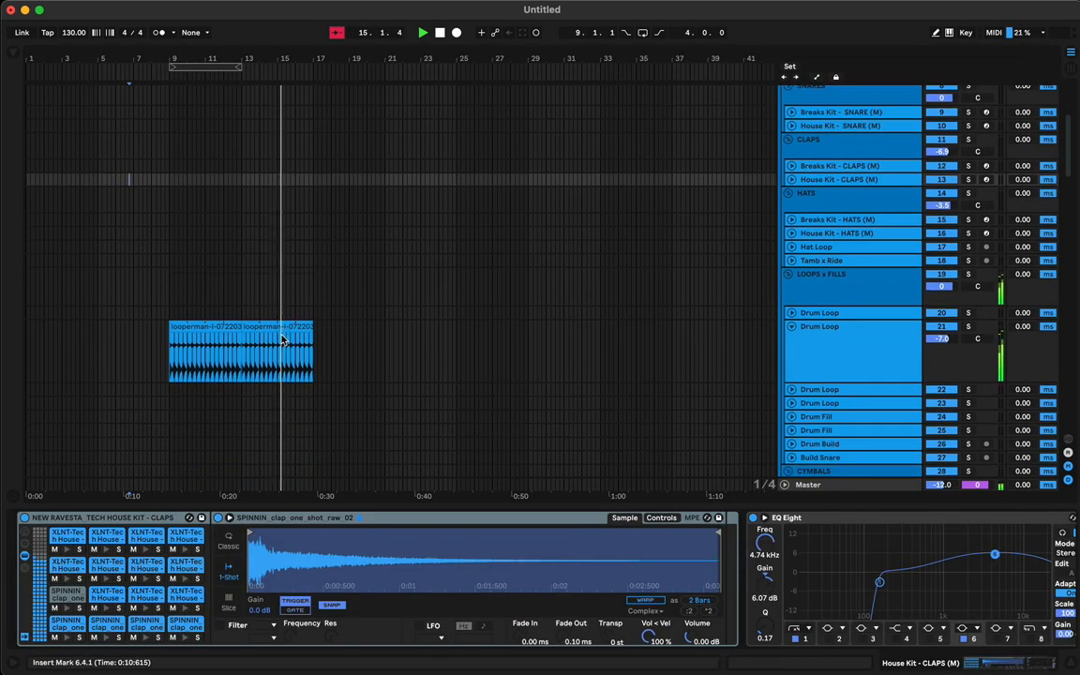
left_click(282, 338)
key("super+d")
key("super+d")
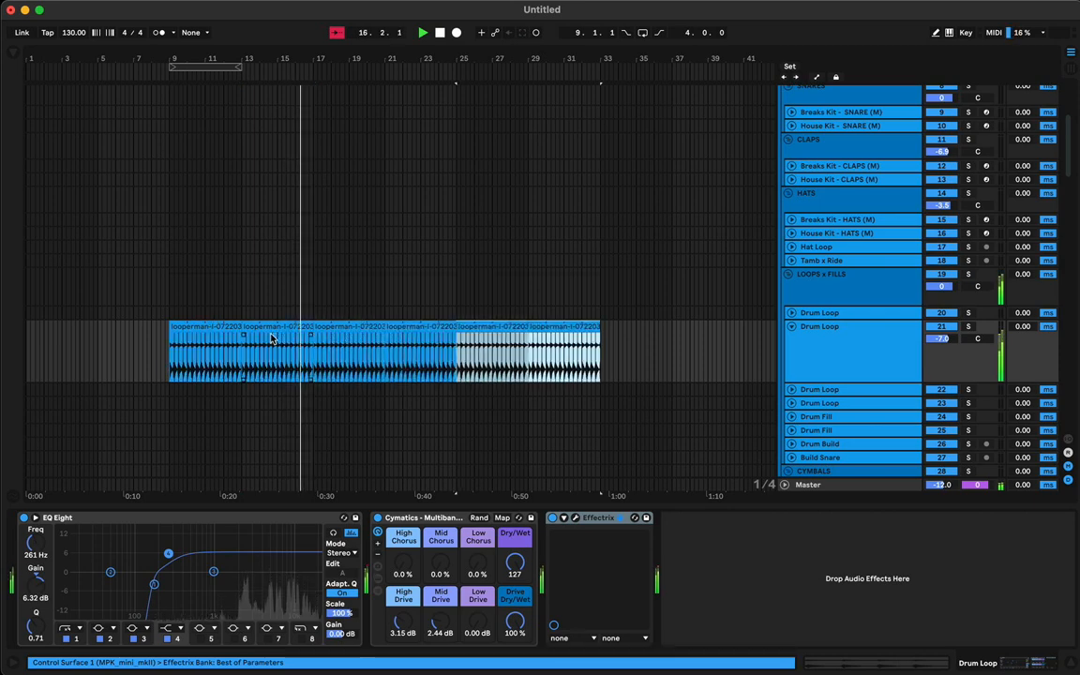
- Copy the eight-bar Breaks Kit - KICK clip at bar 65 to bar 17 on the same track
scroll(325, 294, "down", 15)
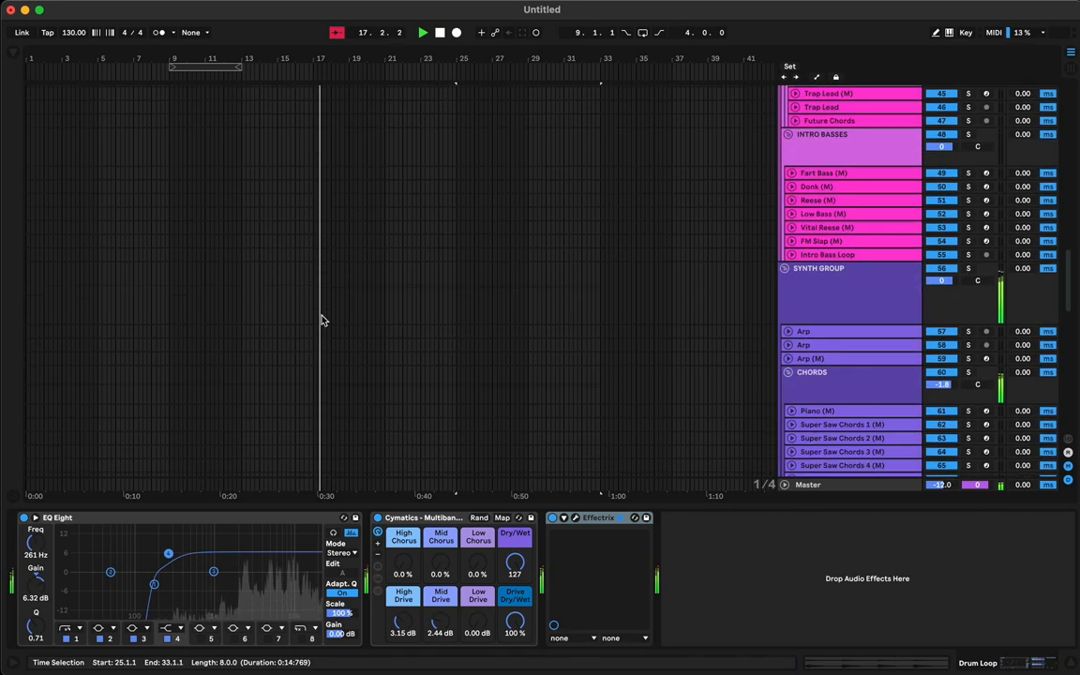
scroll(322, 316, "down", 3)
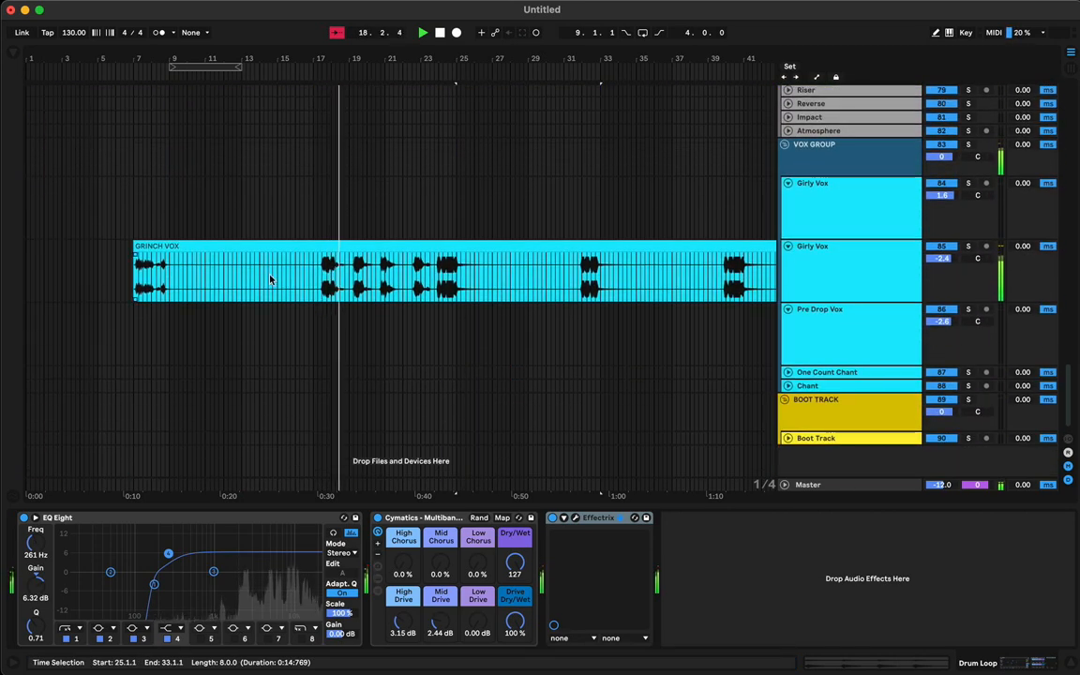
scroll(291, 201, "up", 20)
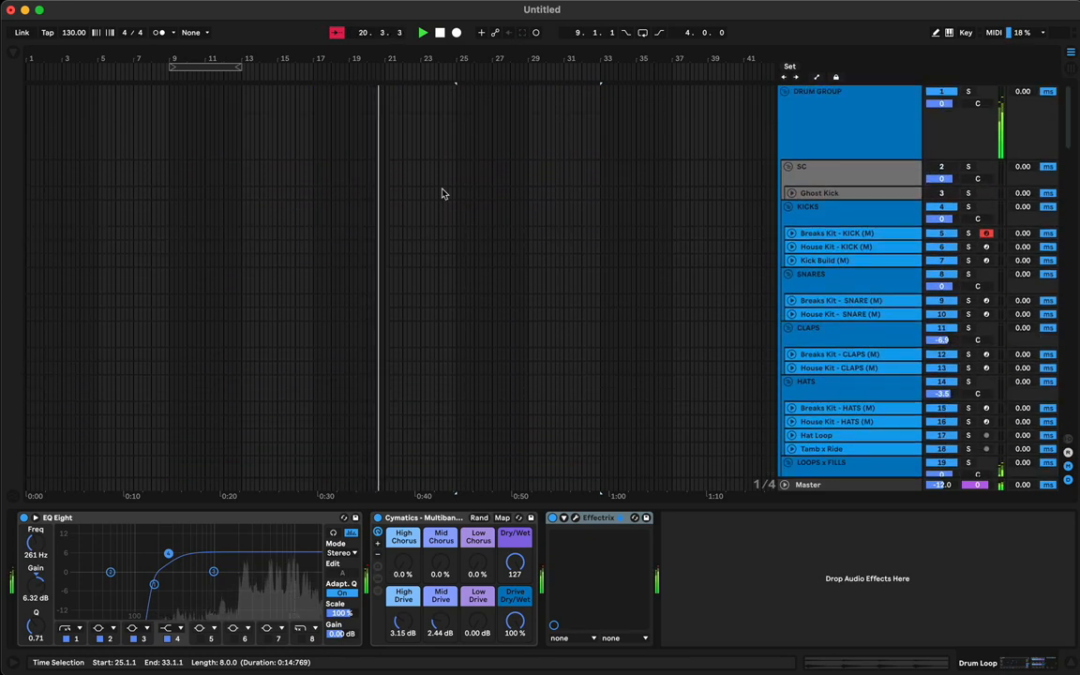
scroll(442, 193, "right", 15)
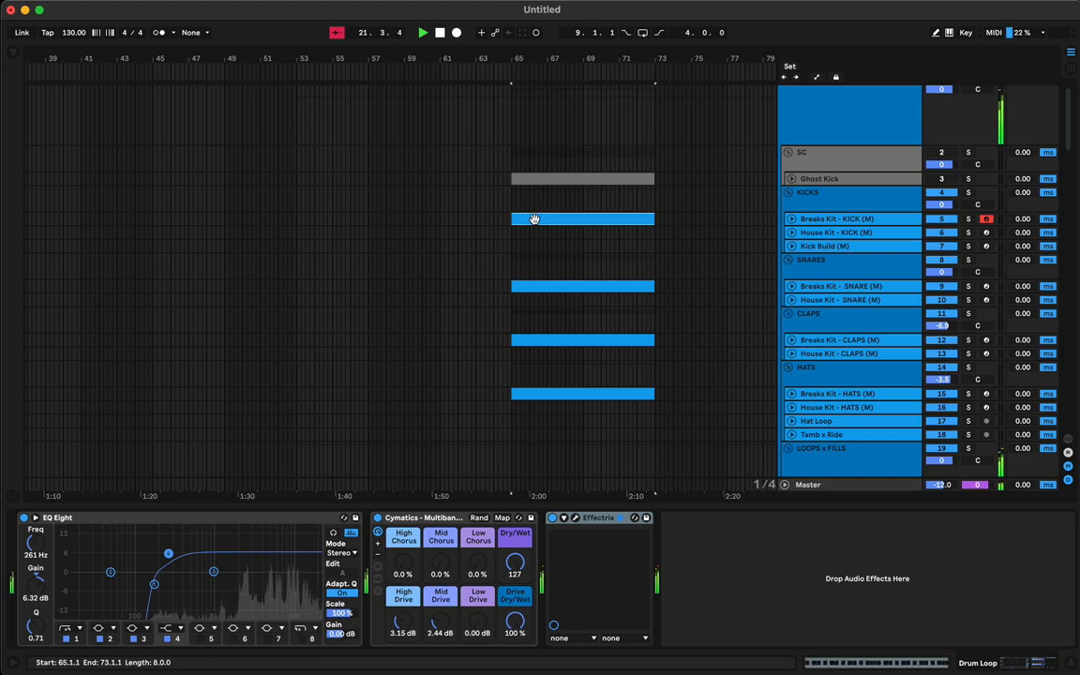
left_click(531, 218)
scroll(536, 223, "left", 15)
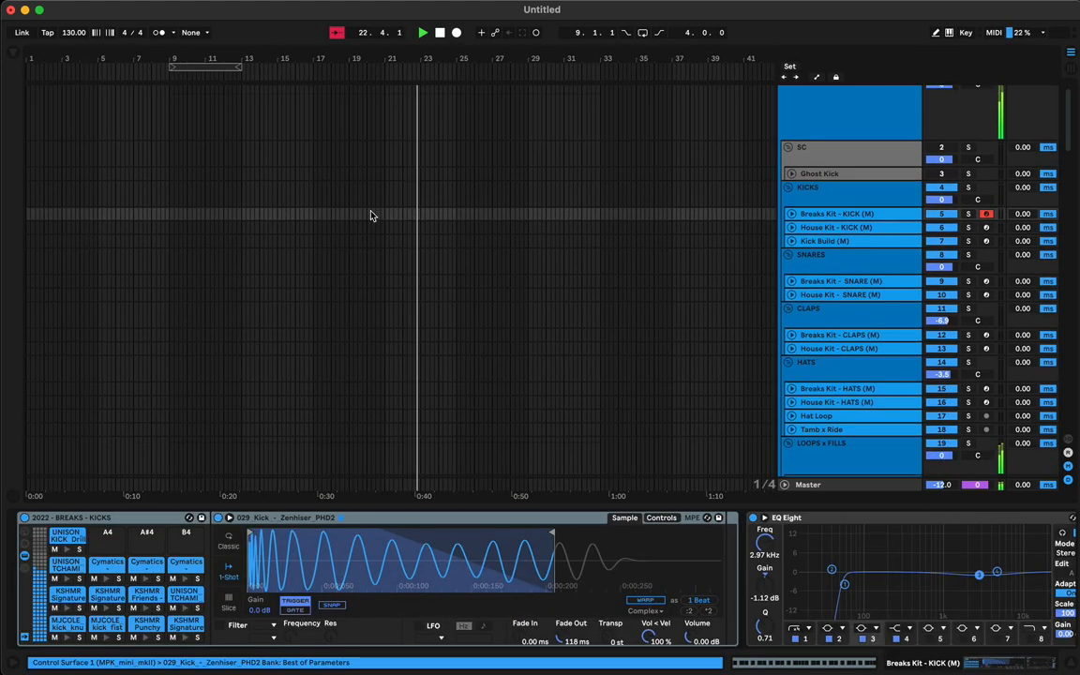
left_click_drag(314, 215, 456, 215)
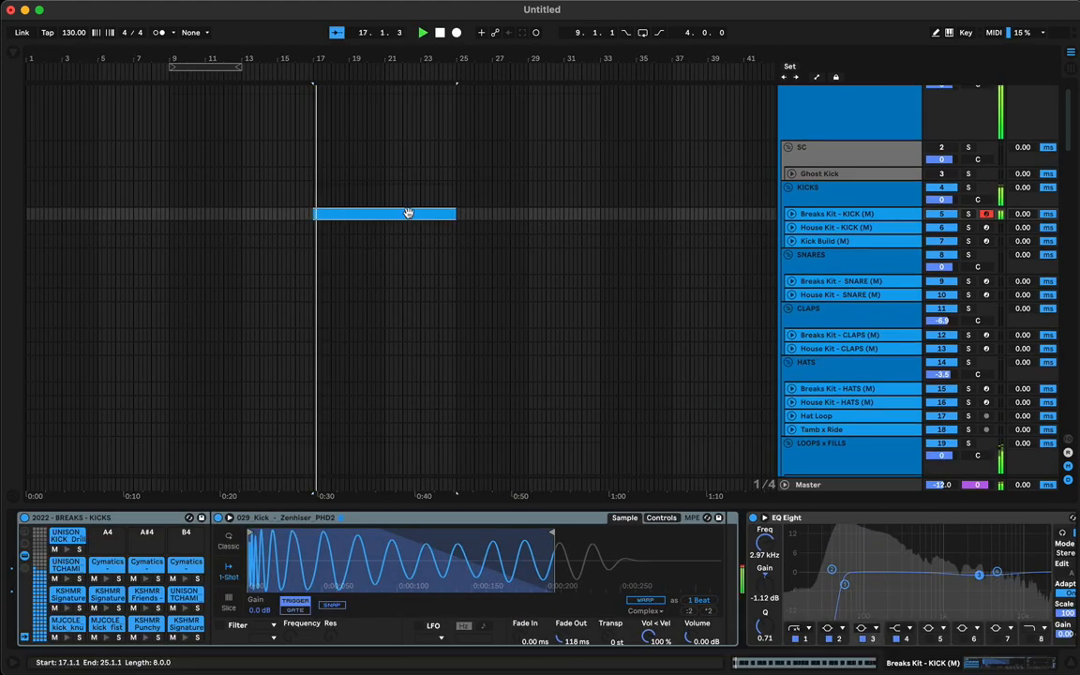
- In the new kick clip, delete the notes at 1.2.3 and 2.2.3 and every note from bar 3 onward
double_click(362, 217)
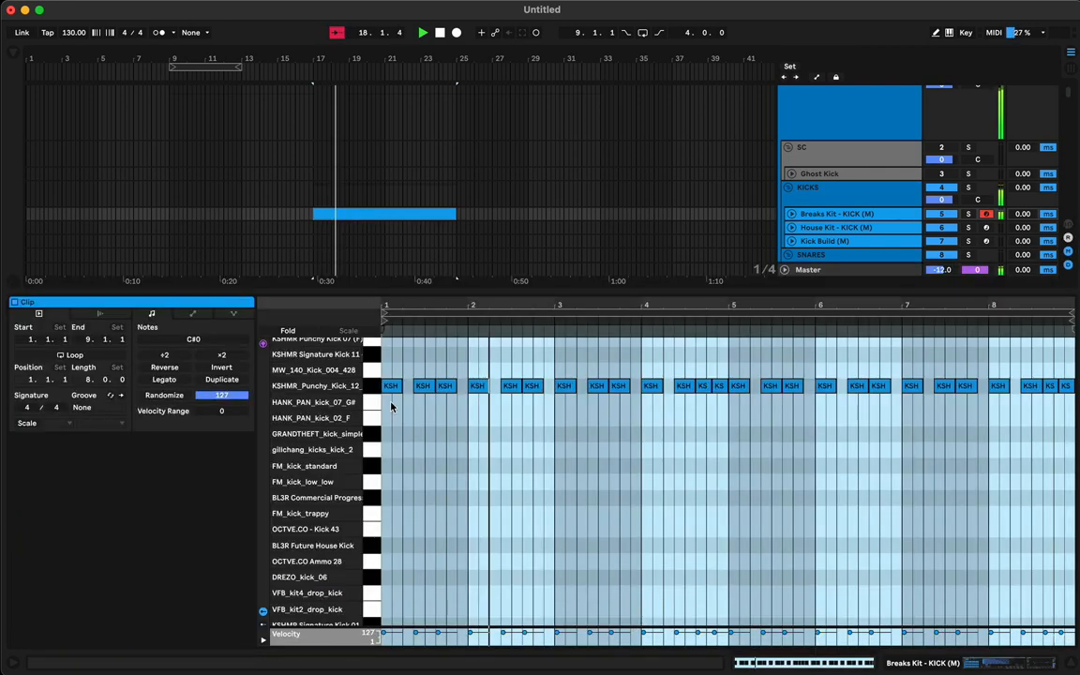
double_click(424, 386)
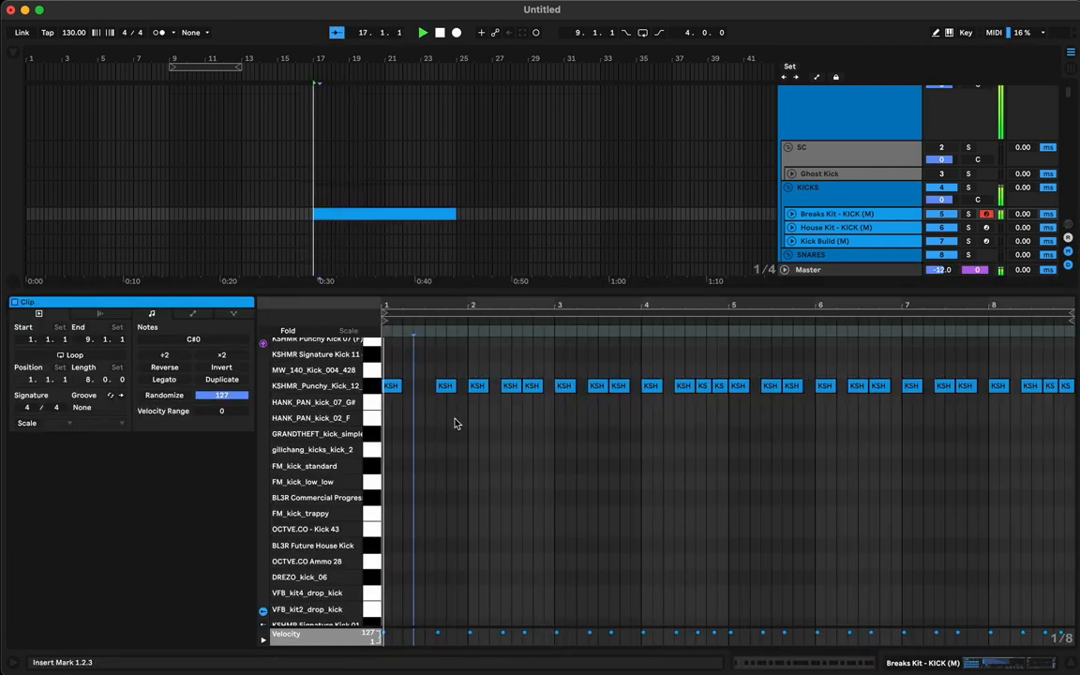
double_click(510, 385)
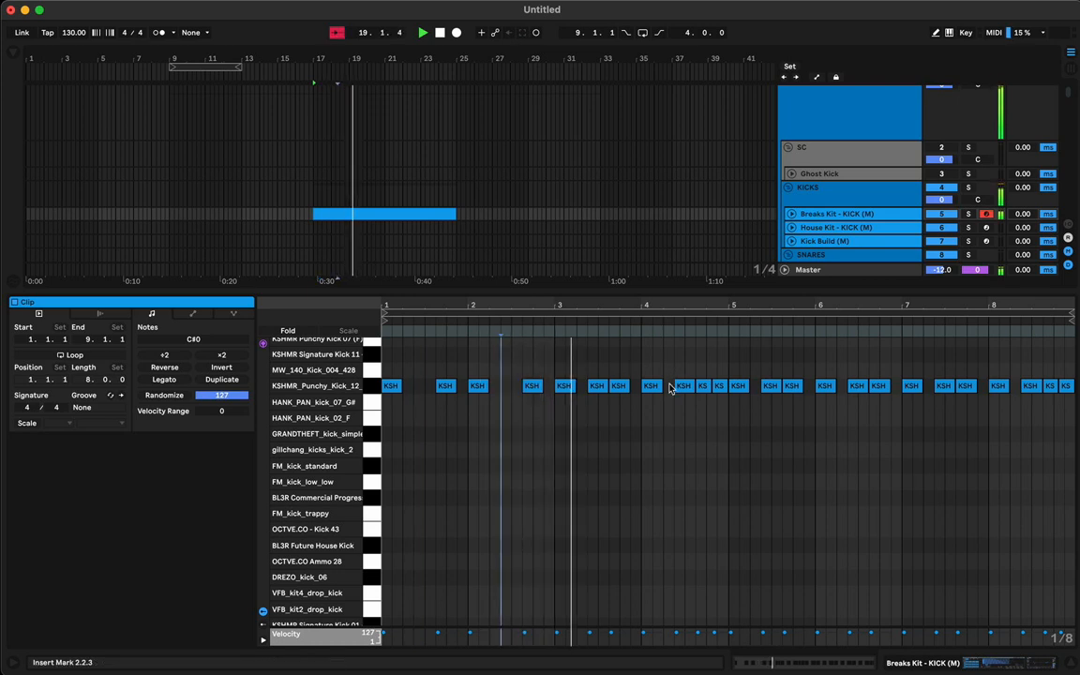
left_click_drag(566, 414, 1074, 337)
key("BackSpace")
key("space")
key("space")
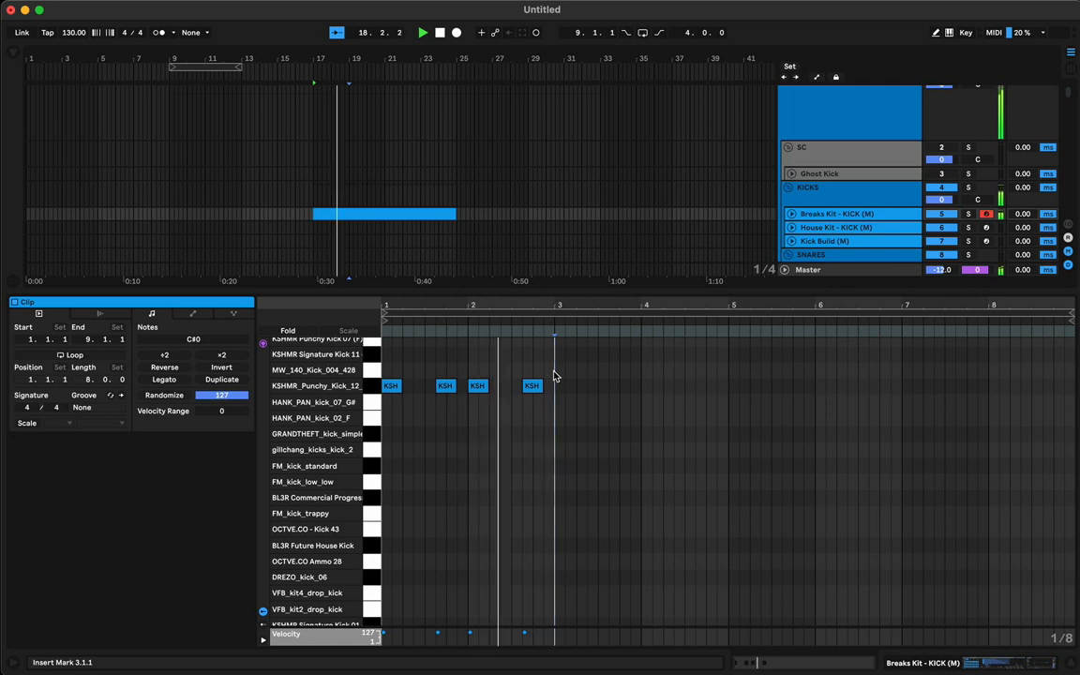
- Duplicate the two-bar kick pattern to bar 3, add an extra kick at the end of bar 4, and duplicate the four bars to bar 5
left_click_drag(553, 376, 382, 409)
key("ctrl+d")
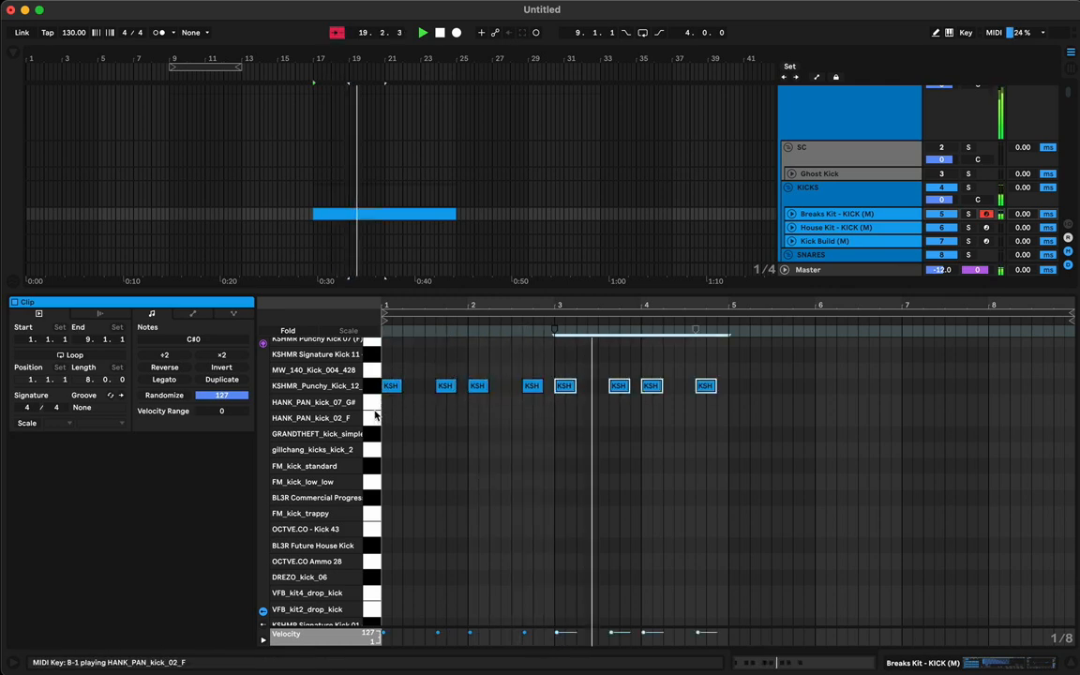
left_click(723, 409)
left_click_drag(706, 390, 341, 330)
key("super+d")
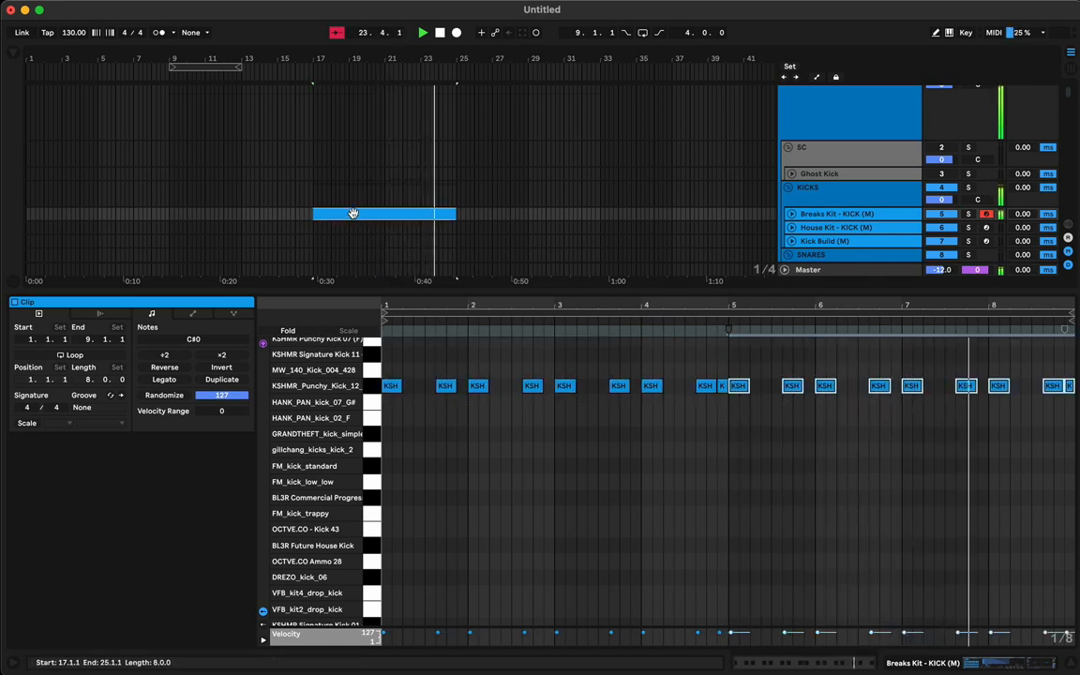
- Copy the kick clip to the Ghost Kick track at bar 17 and transpose all of its notes to C3
left_click_drag(352, 214, 354, 180)
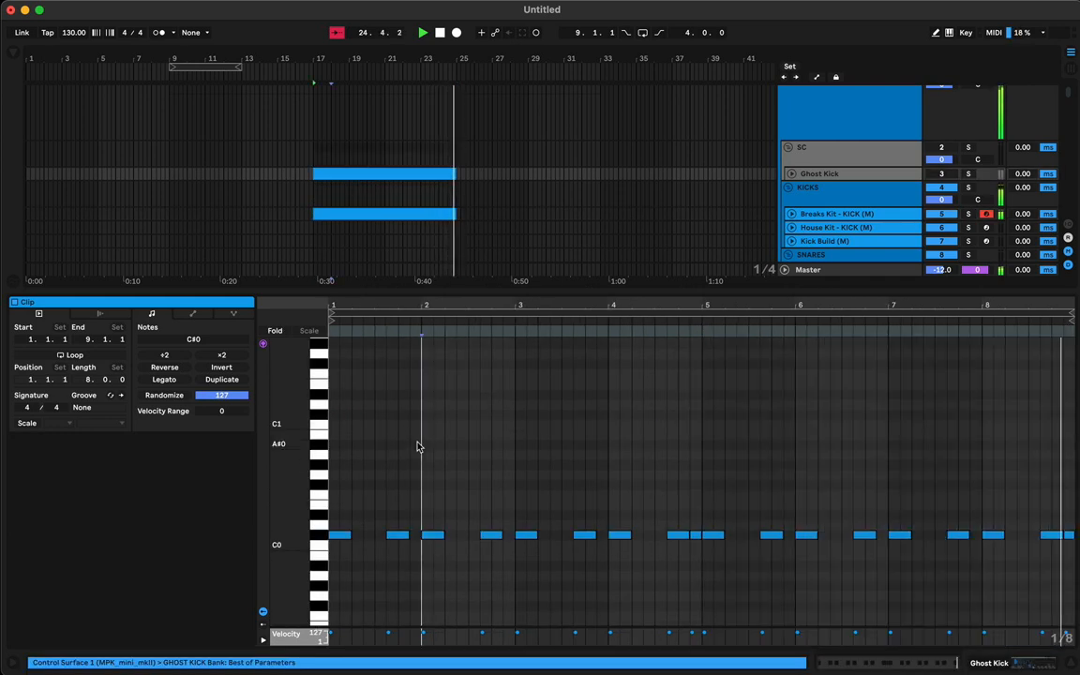
key("shift+Up")
key("shift+Up")
key("Down")
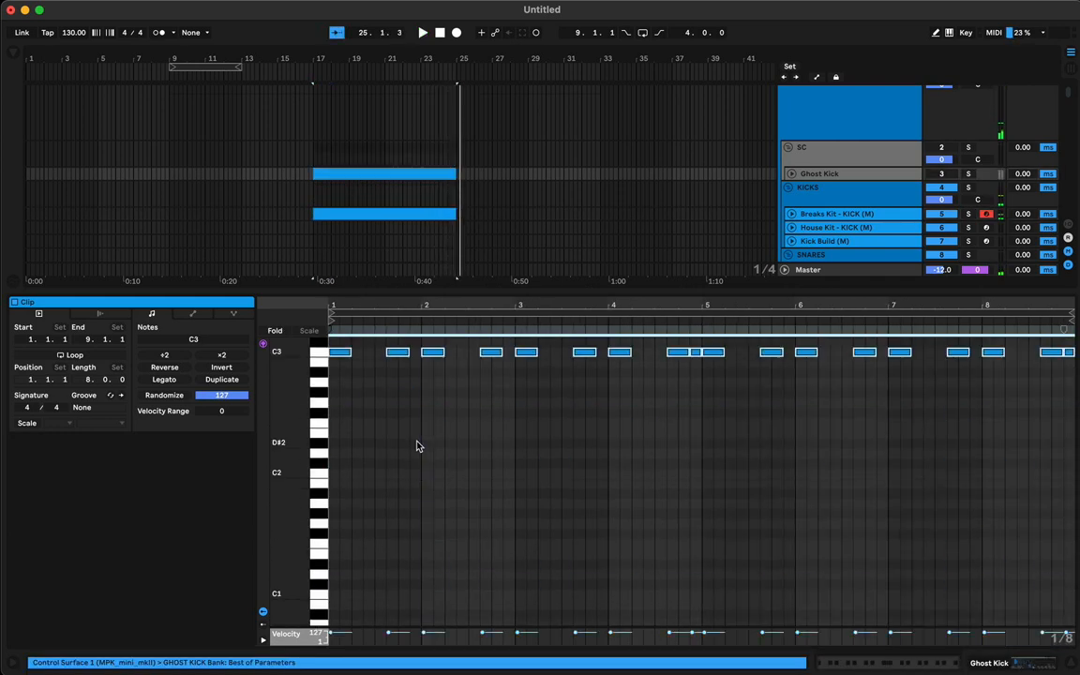
key("space")
- Loop bars 17 to 25 and move all notes of the Breaks Kit - KICK clip to the HANK_PAN_kick_02_F sample
left_click(386, 217)
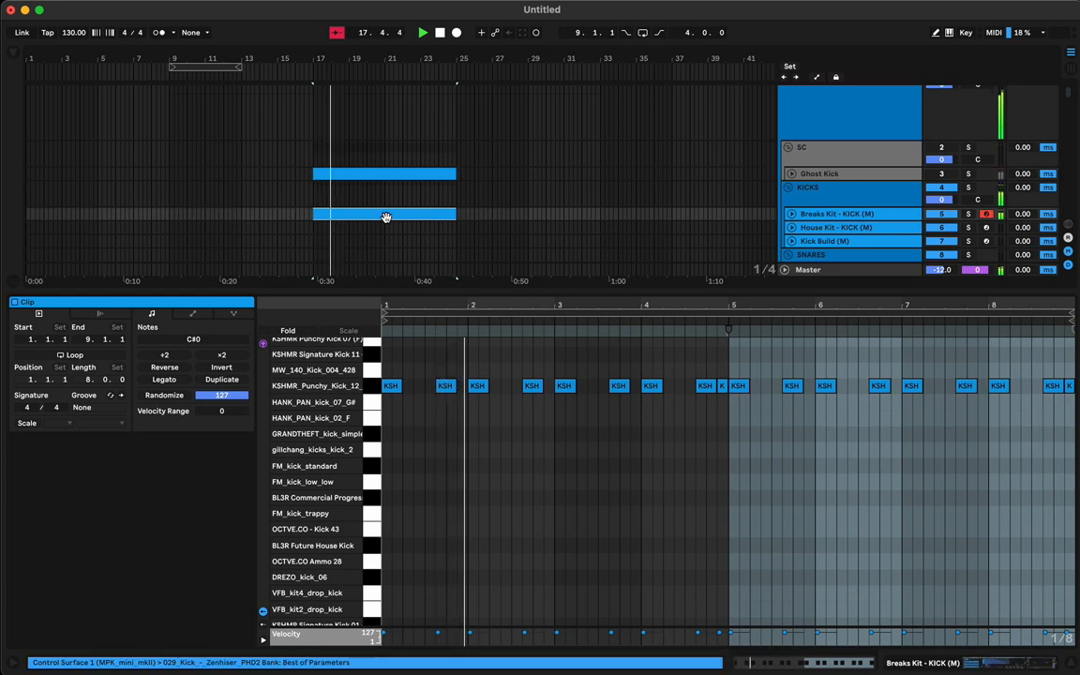
left_click_drag(480, 288, 473, 393)
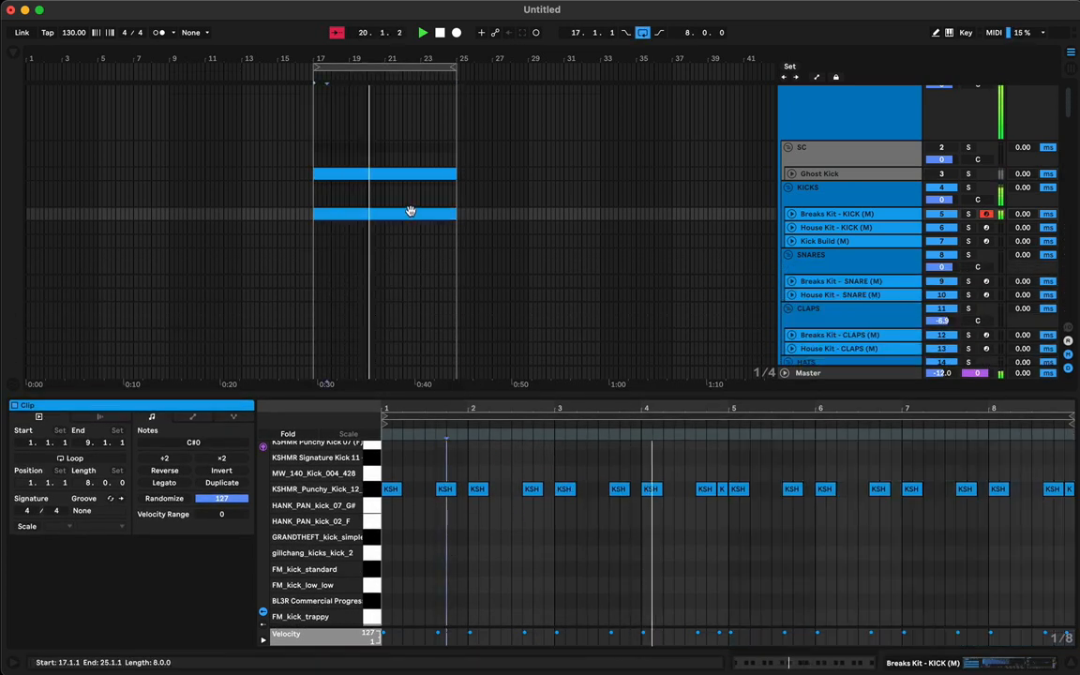
left_click(442, 511)
key("super+a")
key("Down")
key("Down")
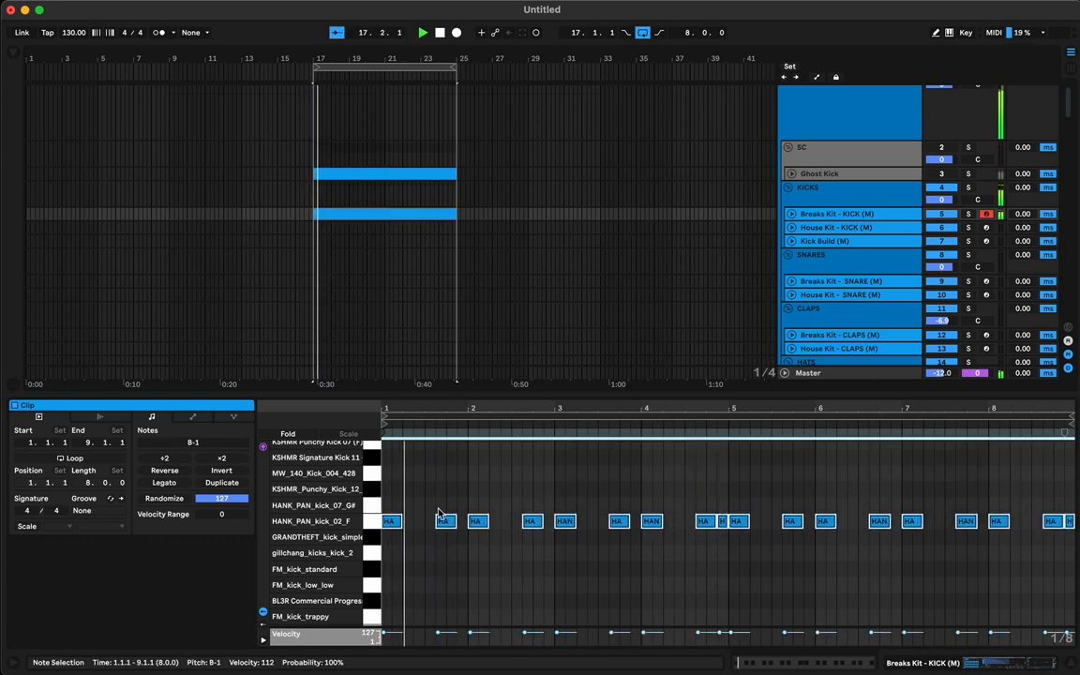
- Hide the browser in Session View and set the Breaks Kit - KICK track volume to -16.9 dB
key("Tab")
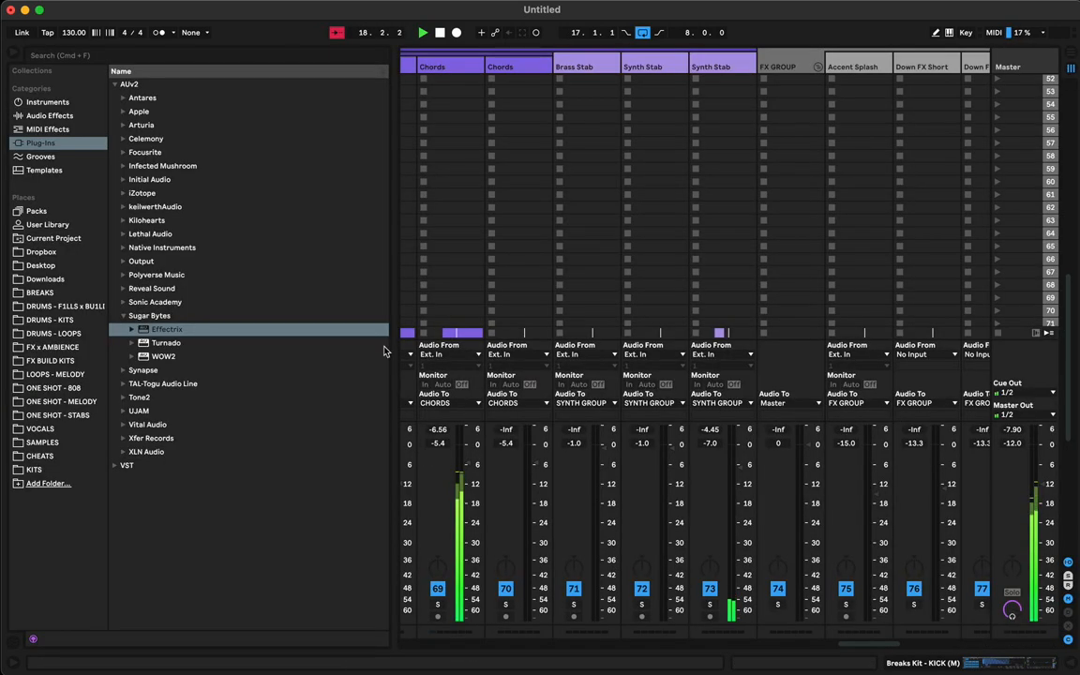
scroll(634, 523, "left", 15)
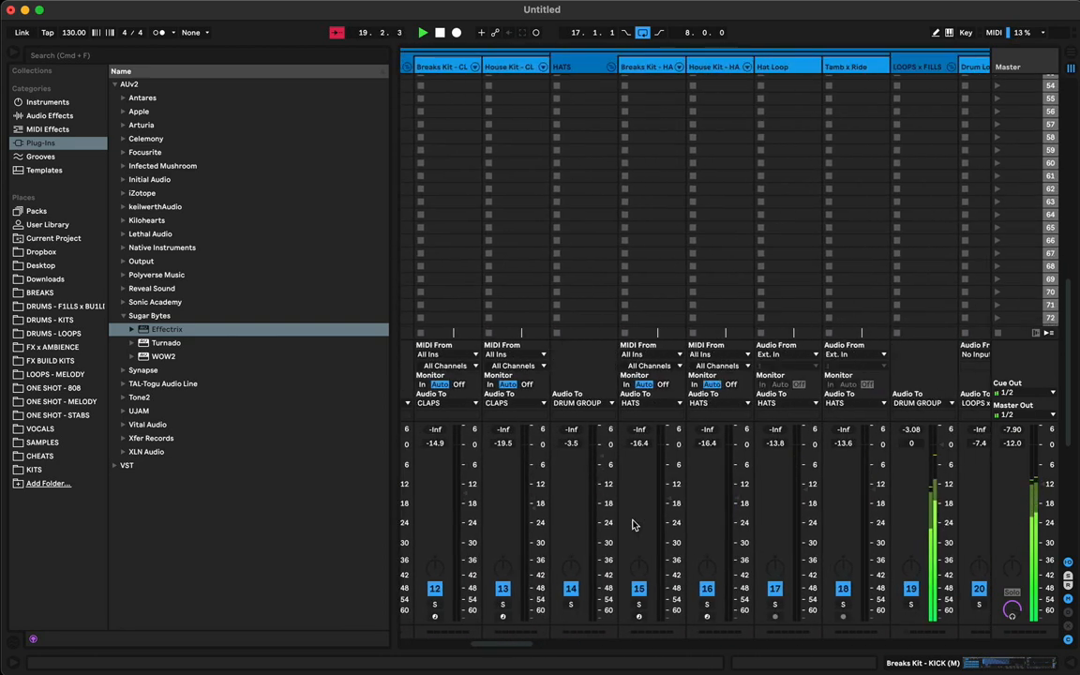
scroll(634, 523, "left", 2)
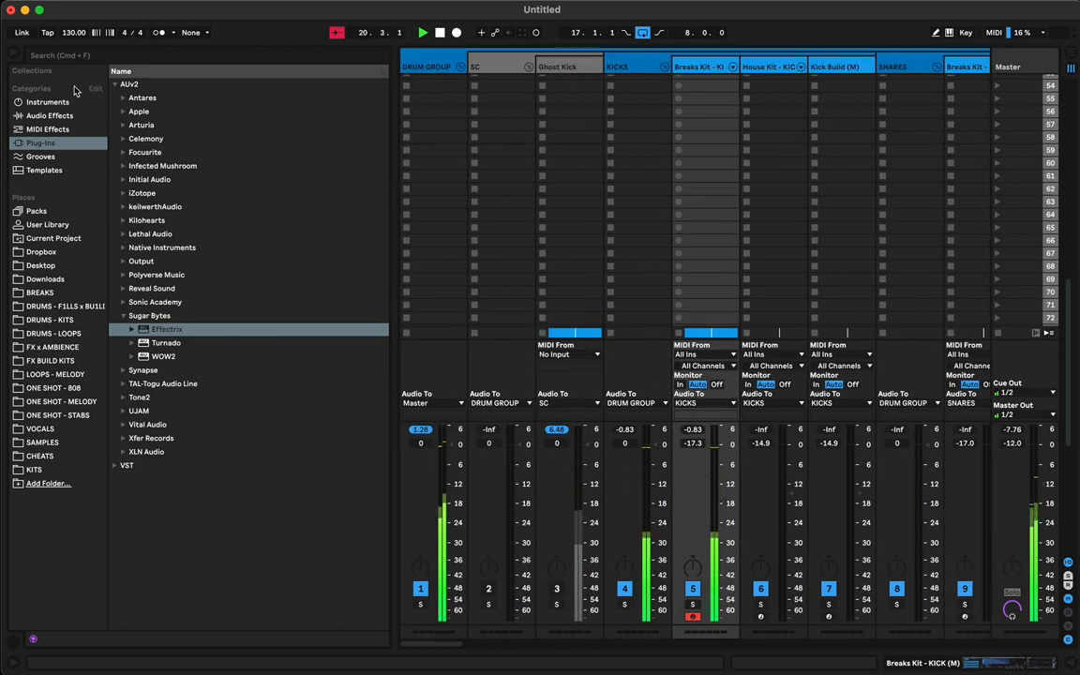
left_click(13, 59)
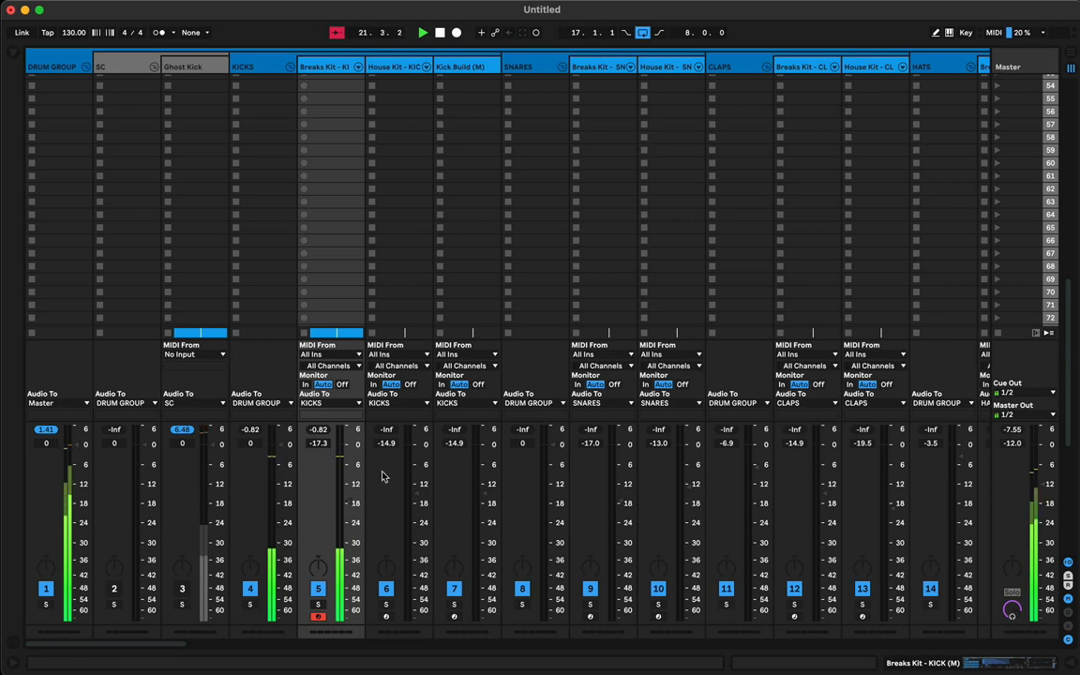
left_click_drag(347, 503, 348, 494)
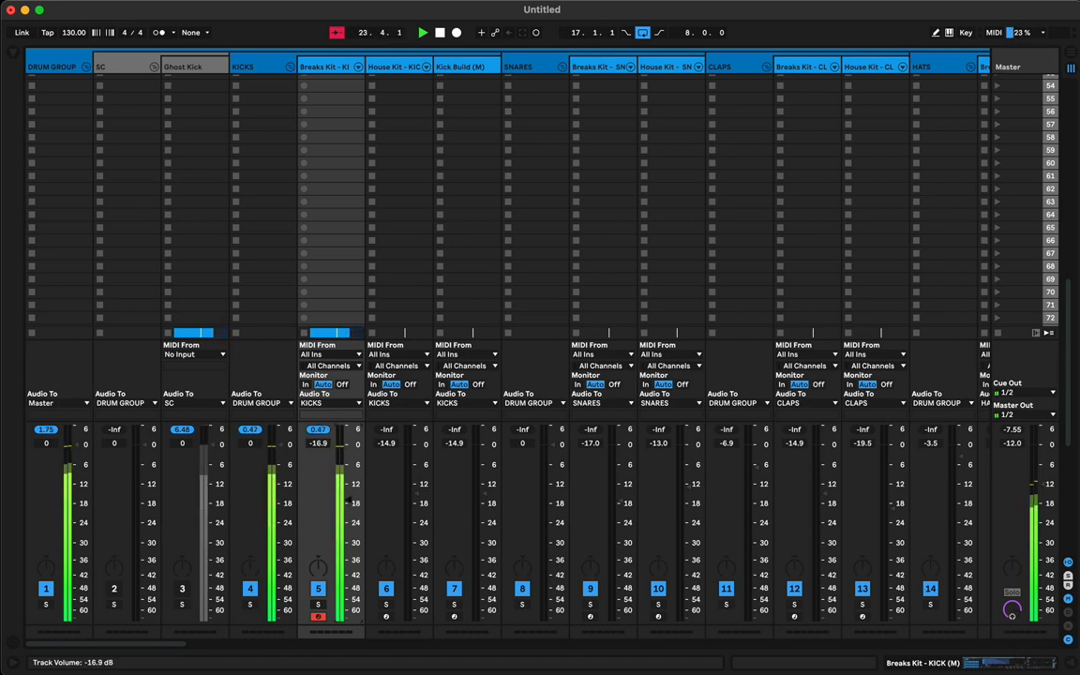
- In the arrangement, move the Breaks Kit - CLAPS clip from bar 65 to bar 17
key("Tab")
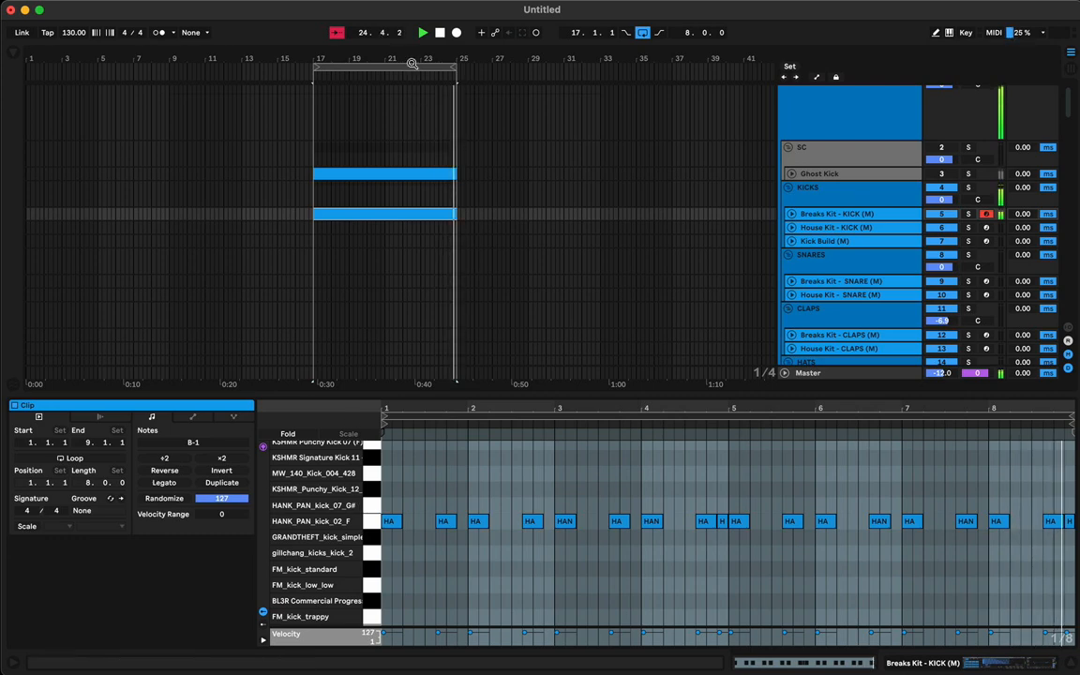
key("minus")
key("minus")
key("minus")
scroll(349, 225, "down", 3)
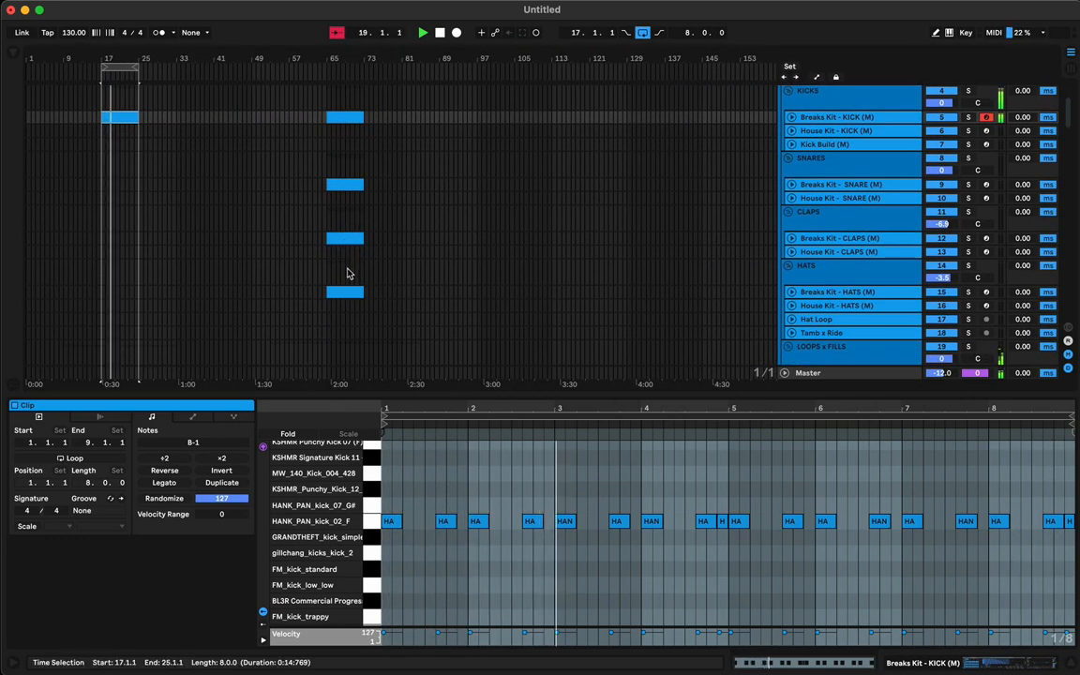
left_click_drag(350, 238, 125, 242)
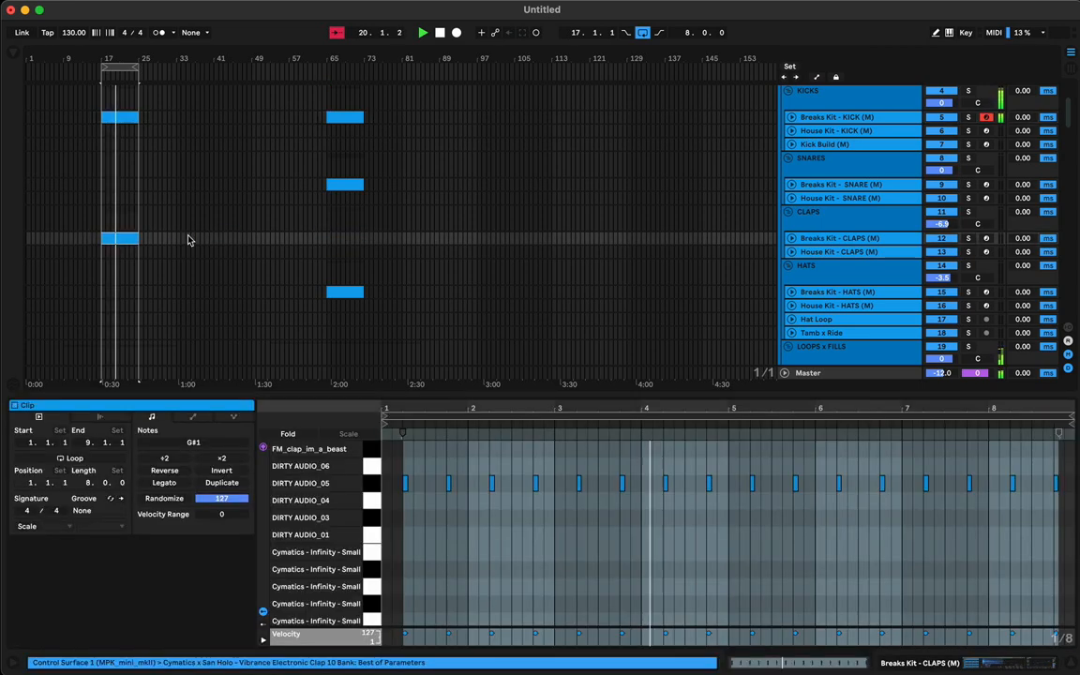
- Audition other clap samples for all notes of the claps clip and settle on Cymatics - G House Clap 1 at F#0
key("Up")
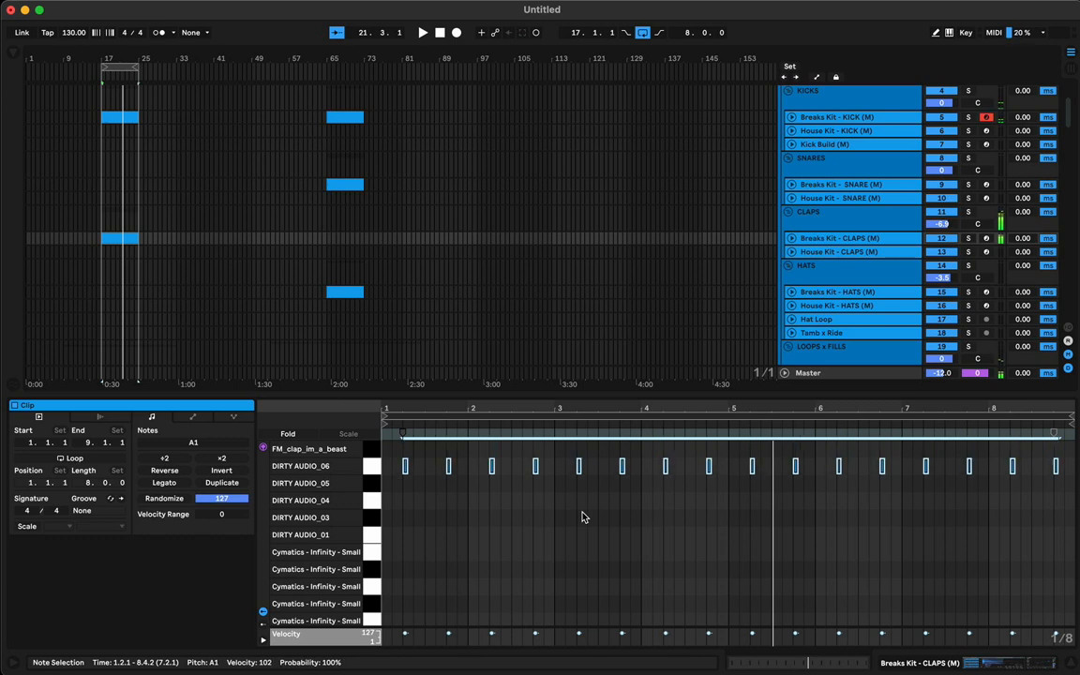
key("Down")
key("Down")
key("Down")
key("Down")
key("Down")
key("Down")
key("Down")
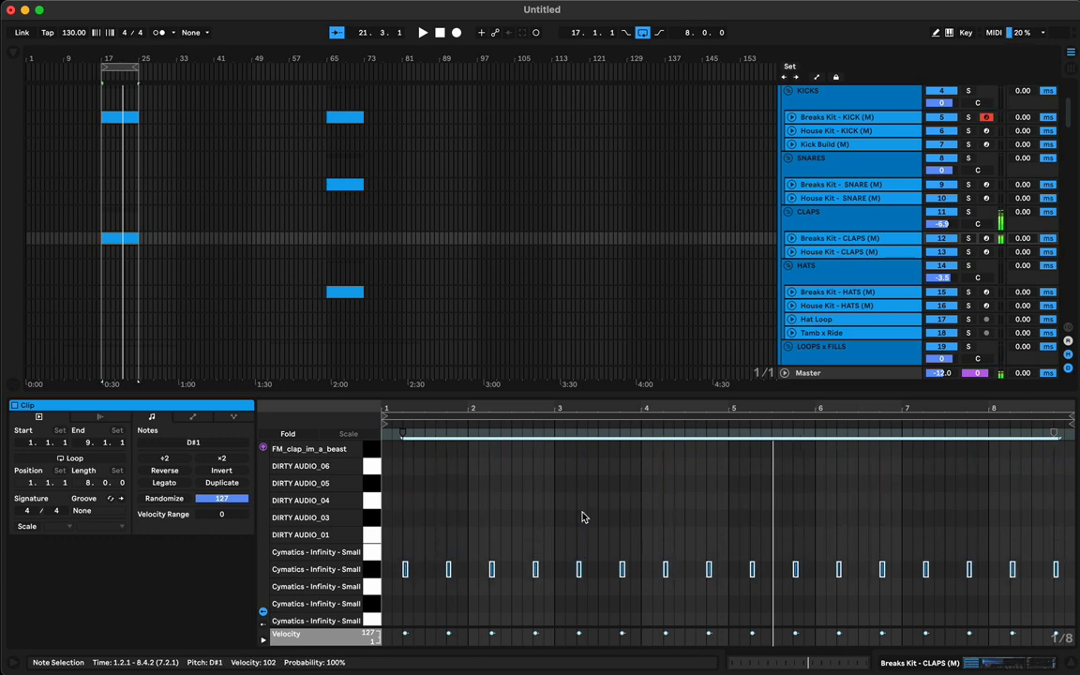
key("Down")
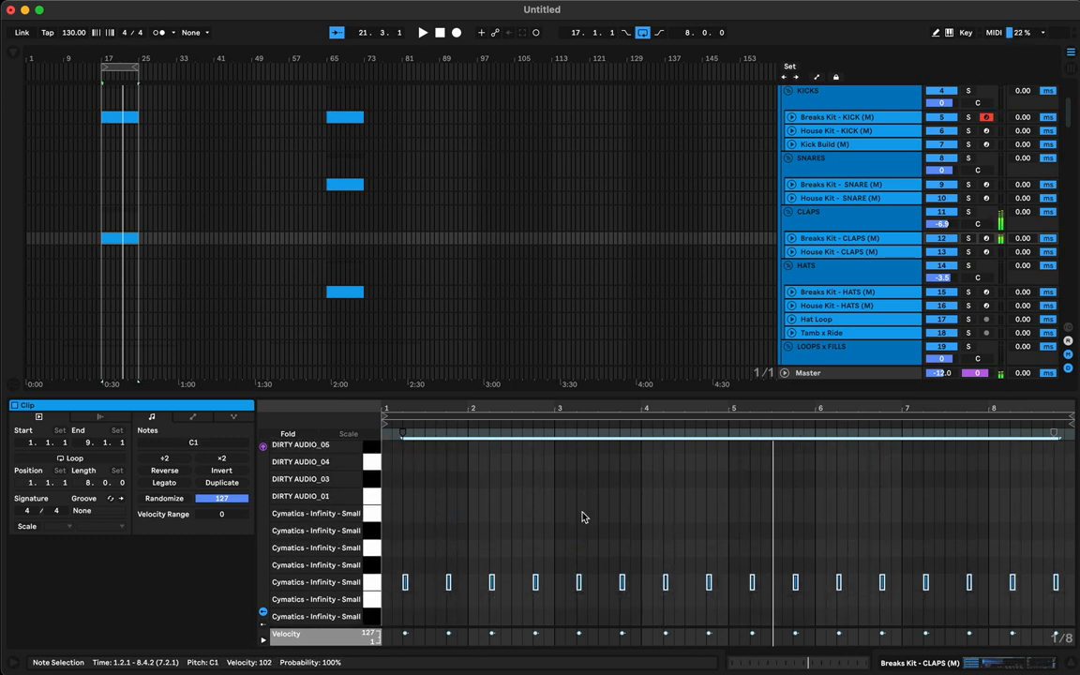
key("Down")
key("Down")
key("Down")
key("Down")
key("Down")
key("Down")
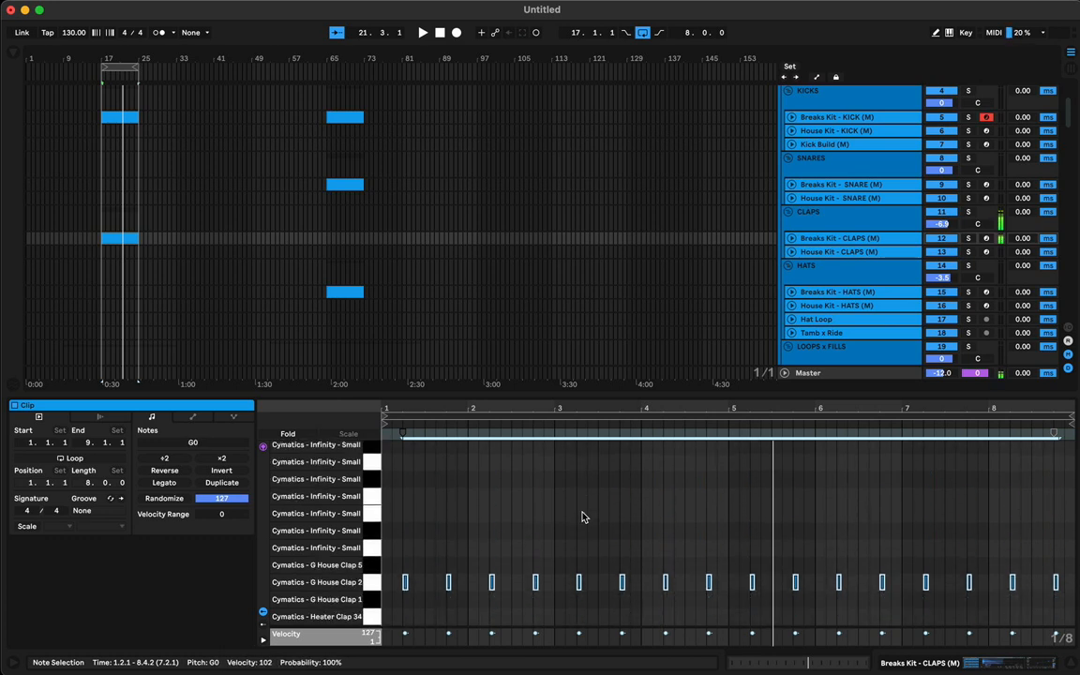
key("Down")
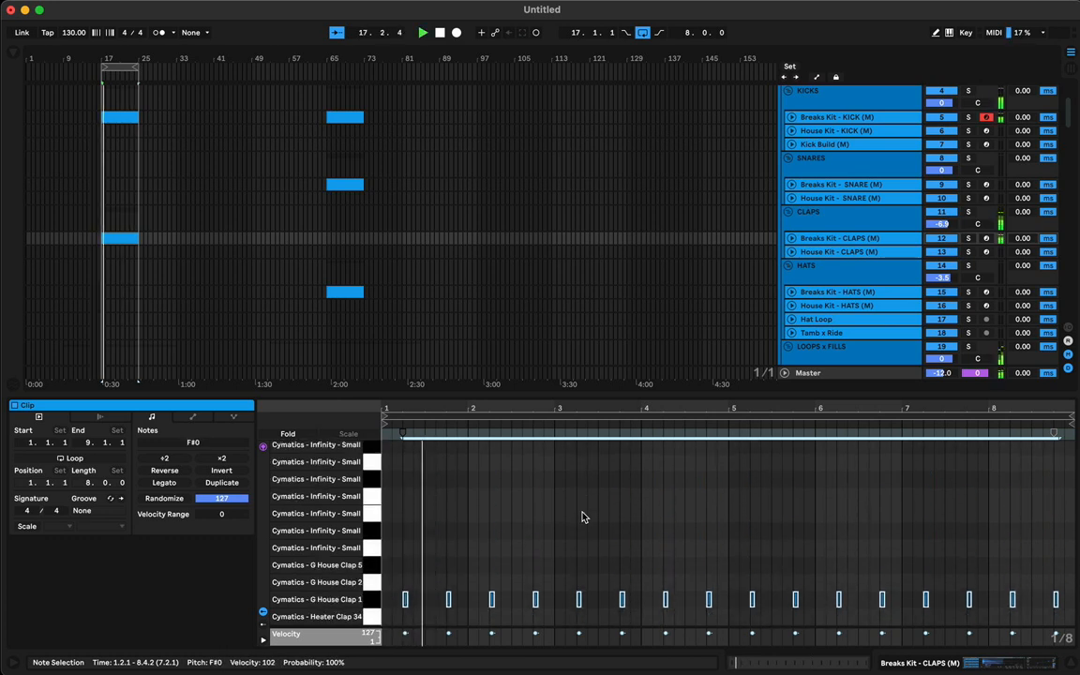
- Lower the Breaks Kit - CLAPS volume to about -13 dB and set its EQ Eight band 6 to 2.11 kHz with 4.83 dB gain
key("Tab")
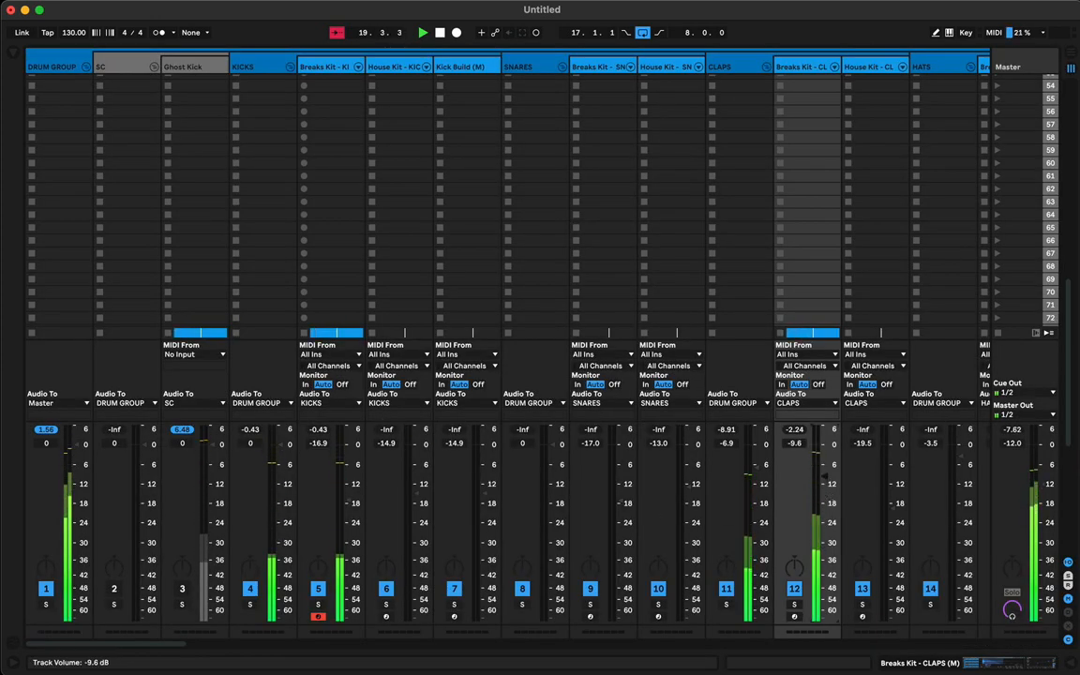
left_click_drag(825, 476, 826, 487)
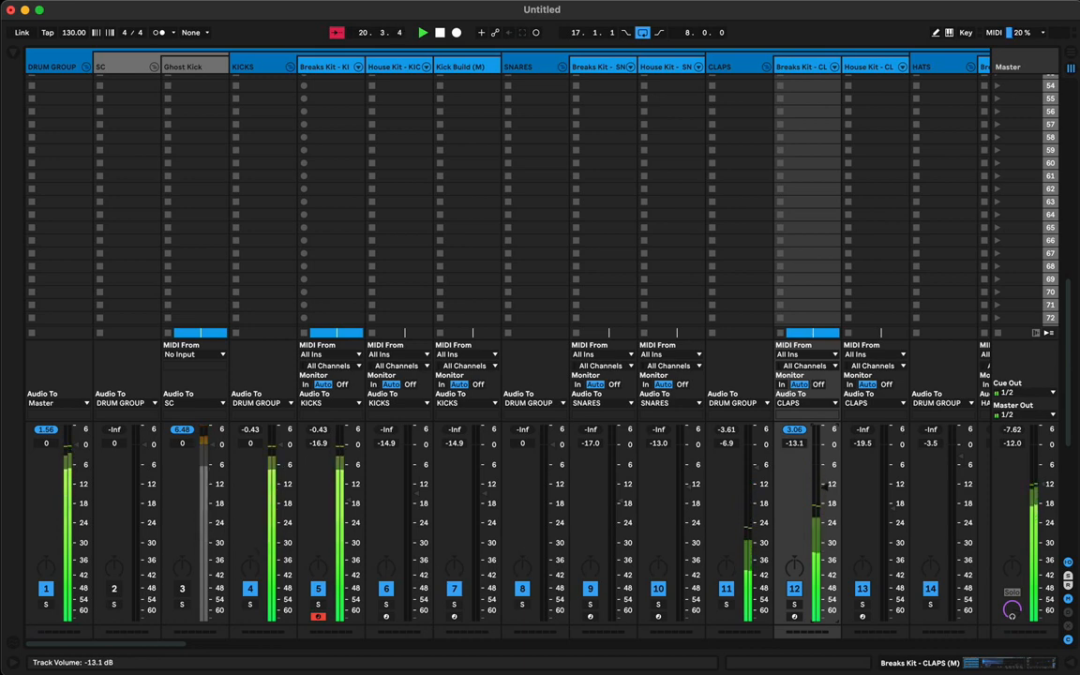
key("shift+Tab")
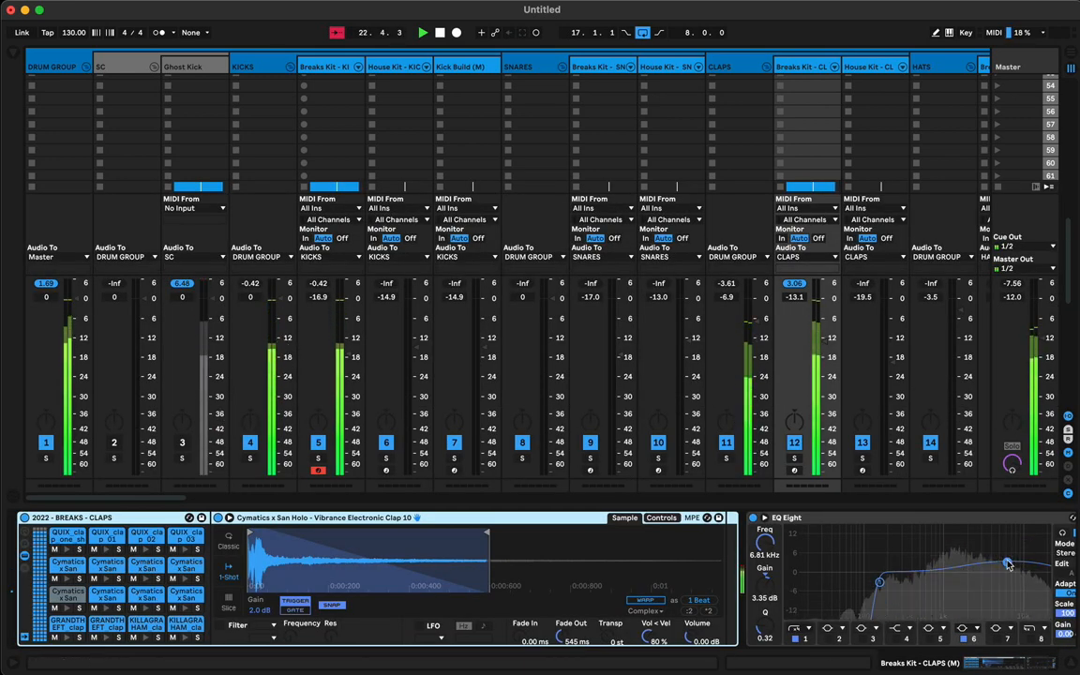
left_click_drag(1007, 563, 967, 558)
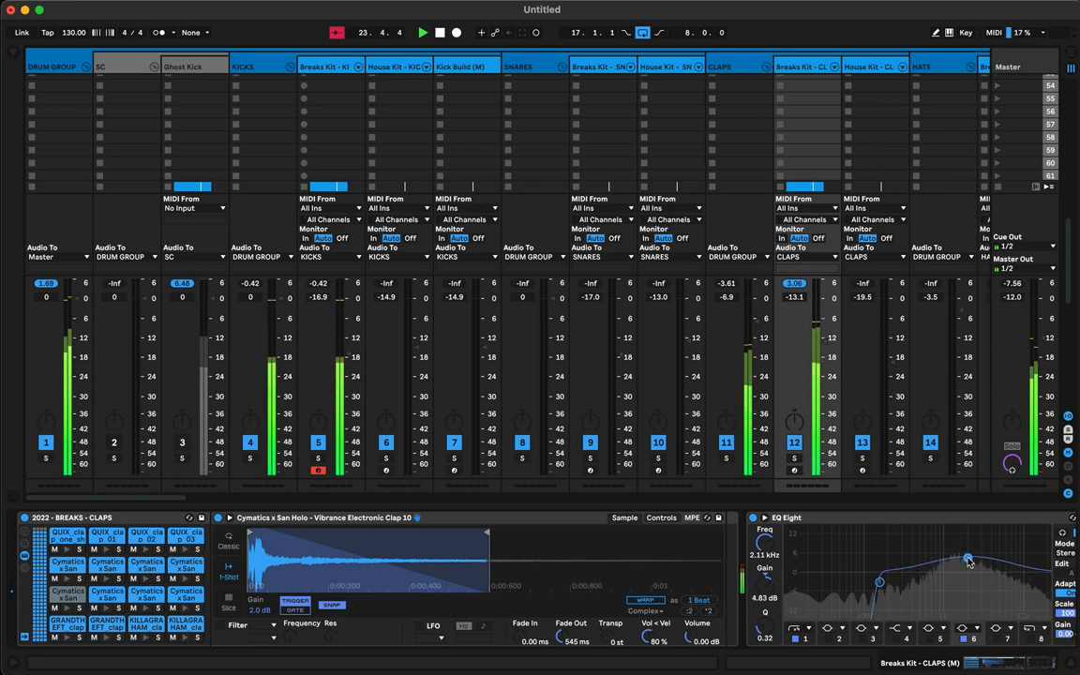
left_click_drag(826, 342, 825, 345)
key("Tab")
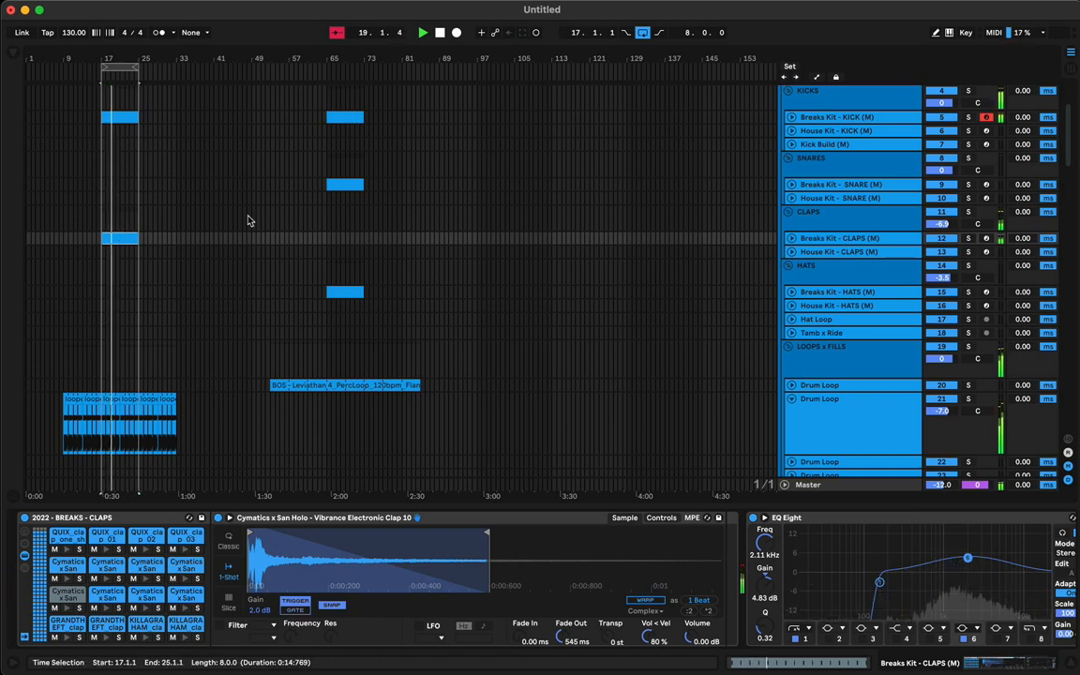
- Copy the Breaks Kit - SNARE clip from bar 65 to bar 17 and transpose all its notes to Lucchii Snare 11 at D#2
left_click(120, 187)
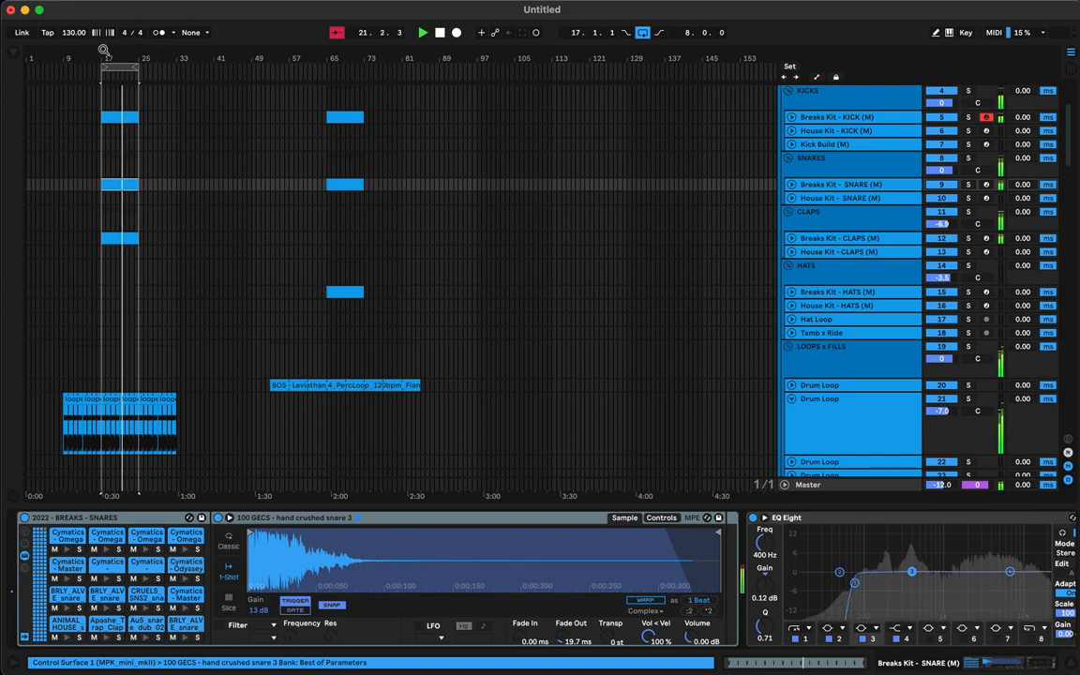
left_click_drag(104, 49, 200, 54)
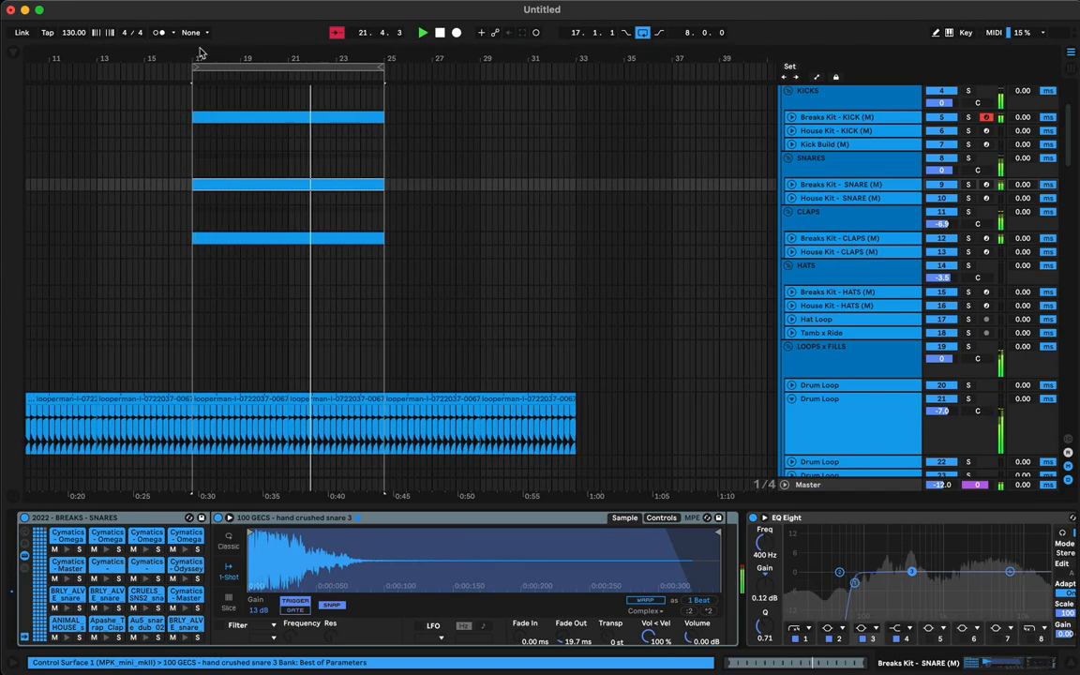
double_click(229, 185)
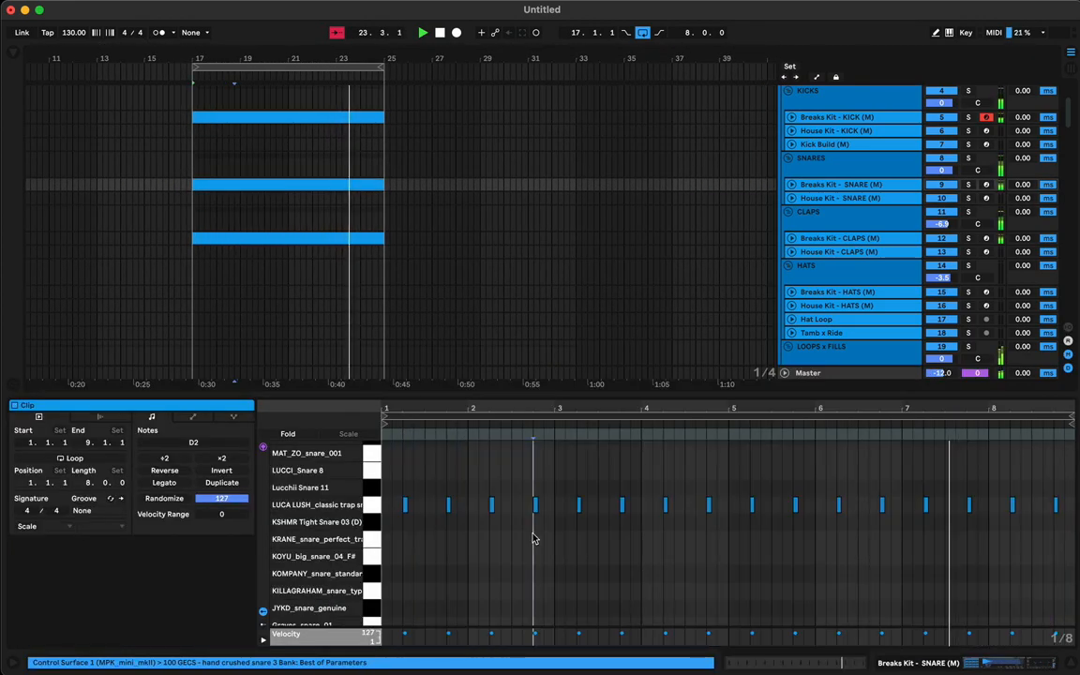
key("super+a")
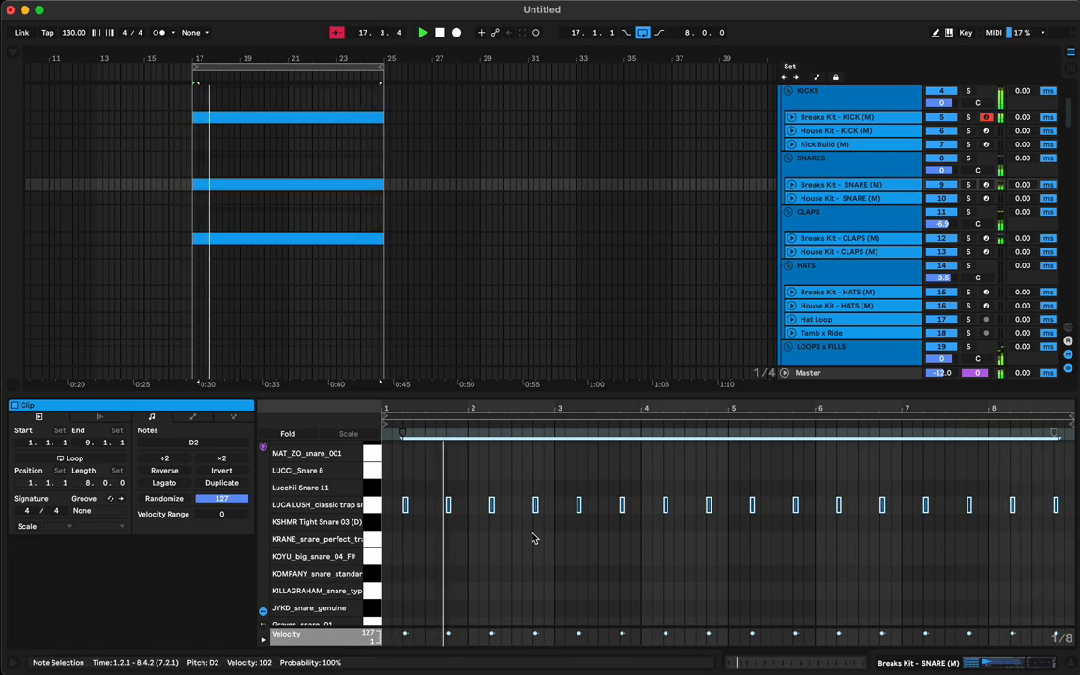
key("Up")
key("Up")
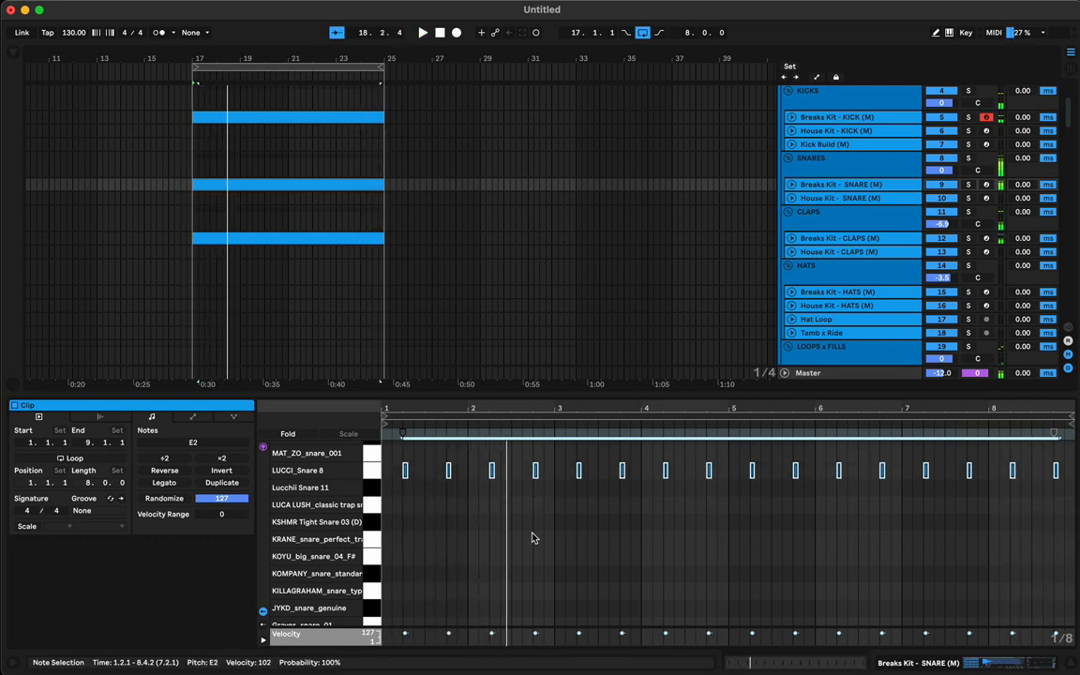
key("Down")
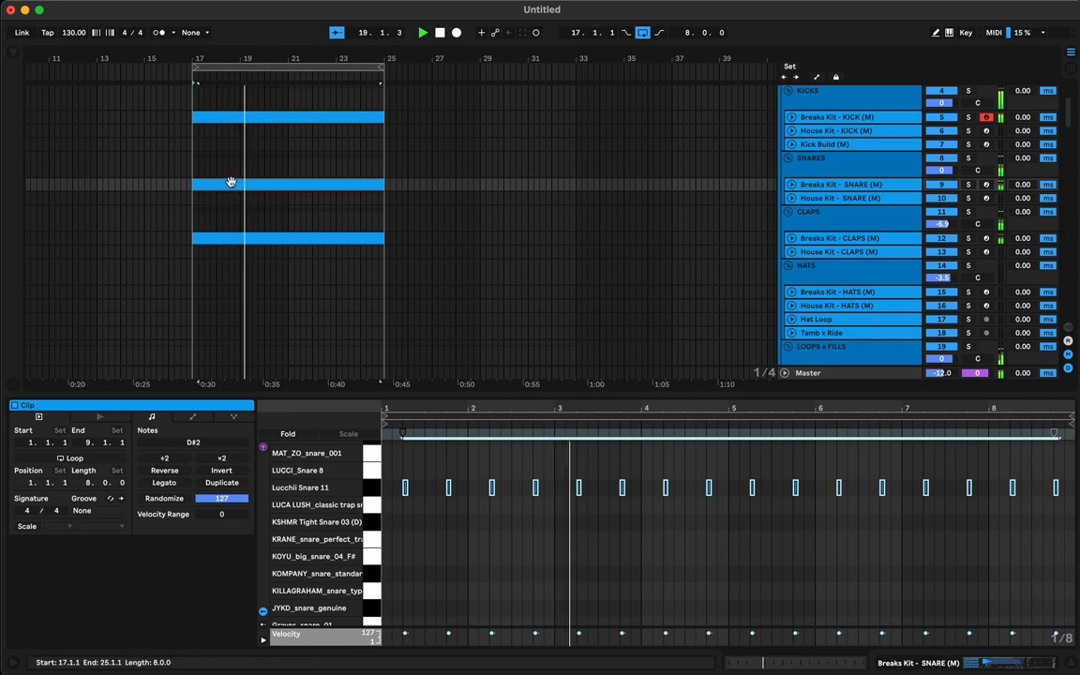
- Set the Breaks Kit - SNARE track volume to -16.6 dB in Session View, return to the arrangement and hide the clip detail view
key("Tab")
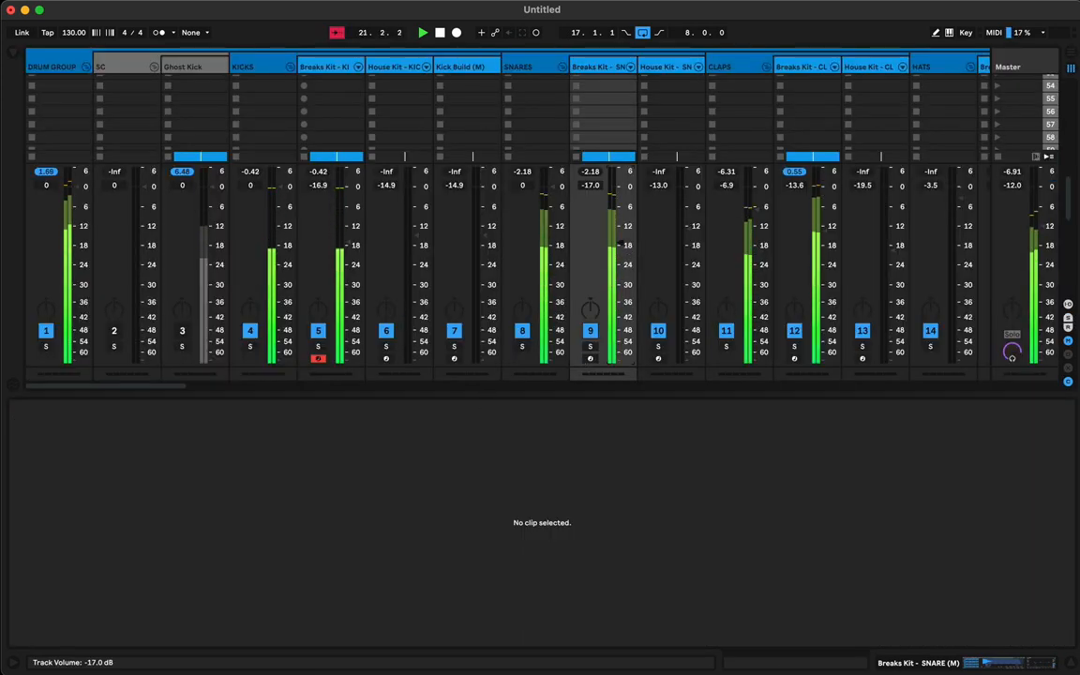
left_click_drag(621, 243, 622, 242)
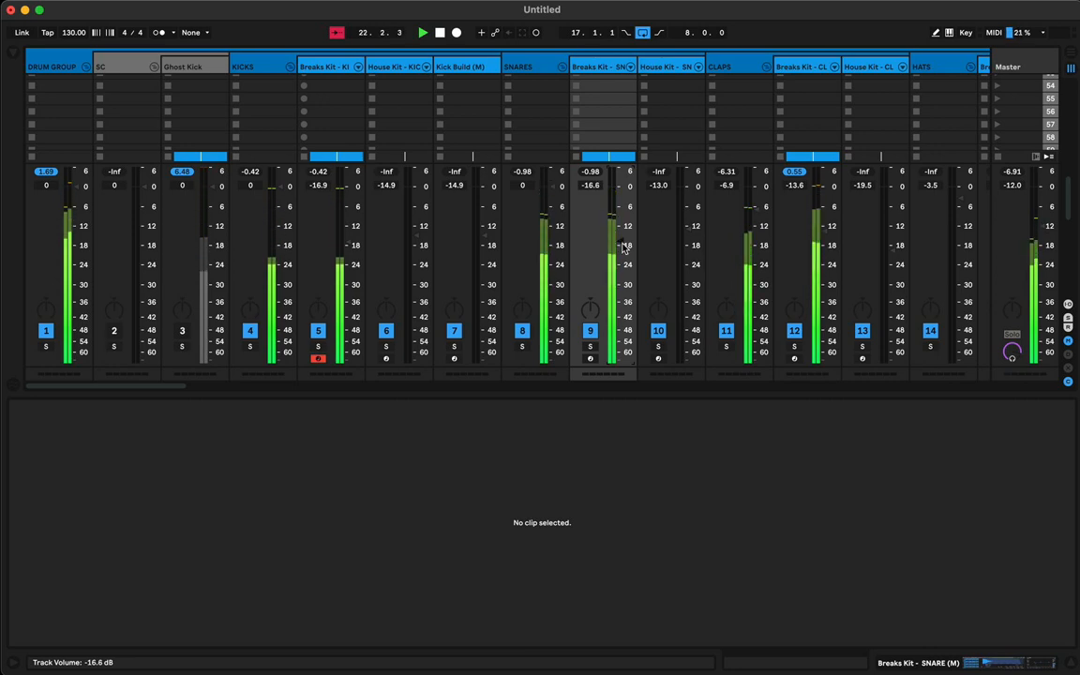
key("Tab")
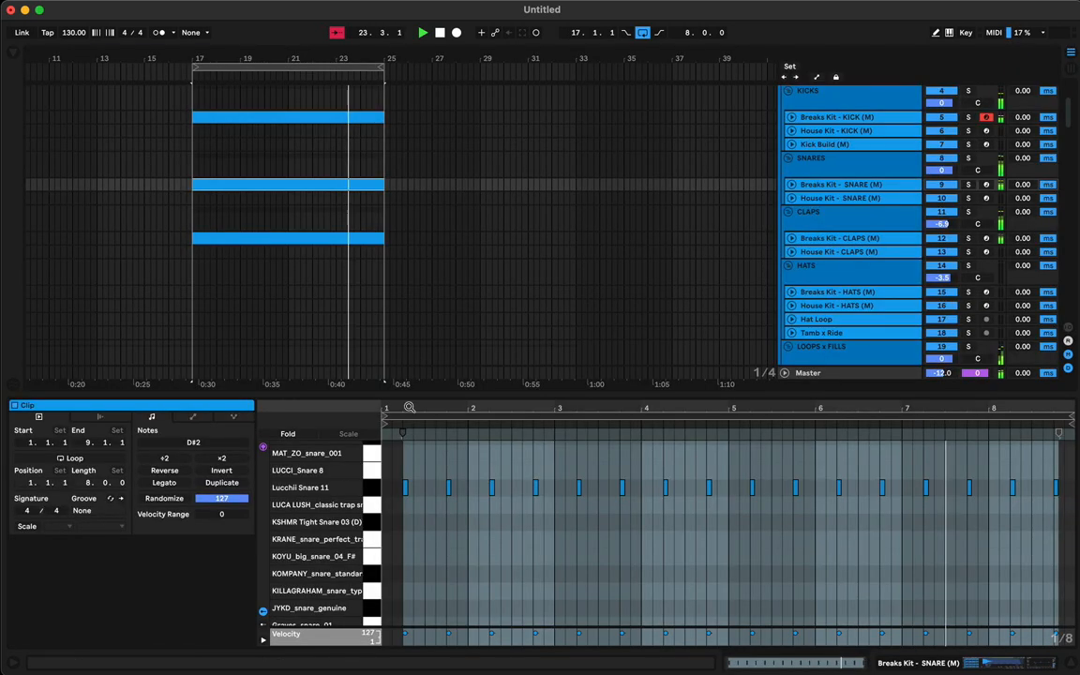
key("super+alt+l")
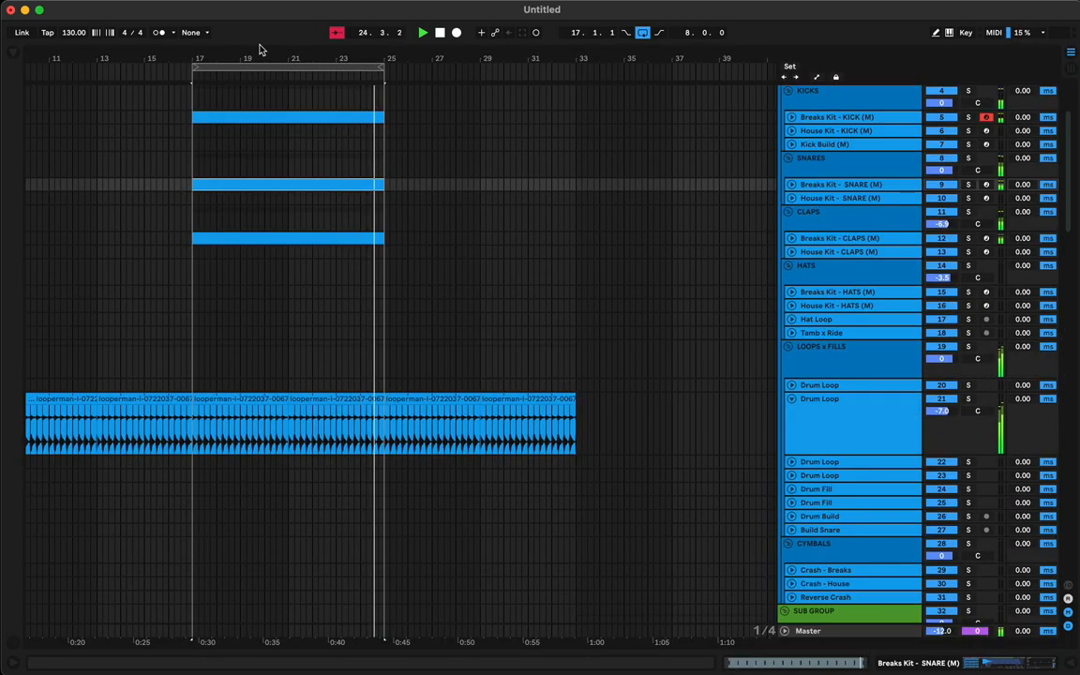
- Duplicate the ghost kick, kick, snare and claps clips at bar 17 so the copies start at bar 25
mouse_move(260, 51)
left_mouse_down()
mouse_move(358, 51)
mouse_move(267, 50)
left_mouse_up()
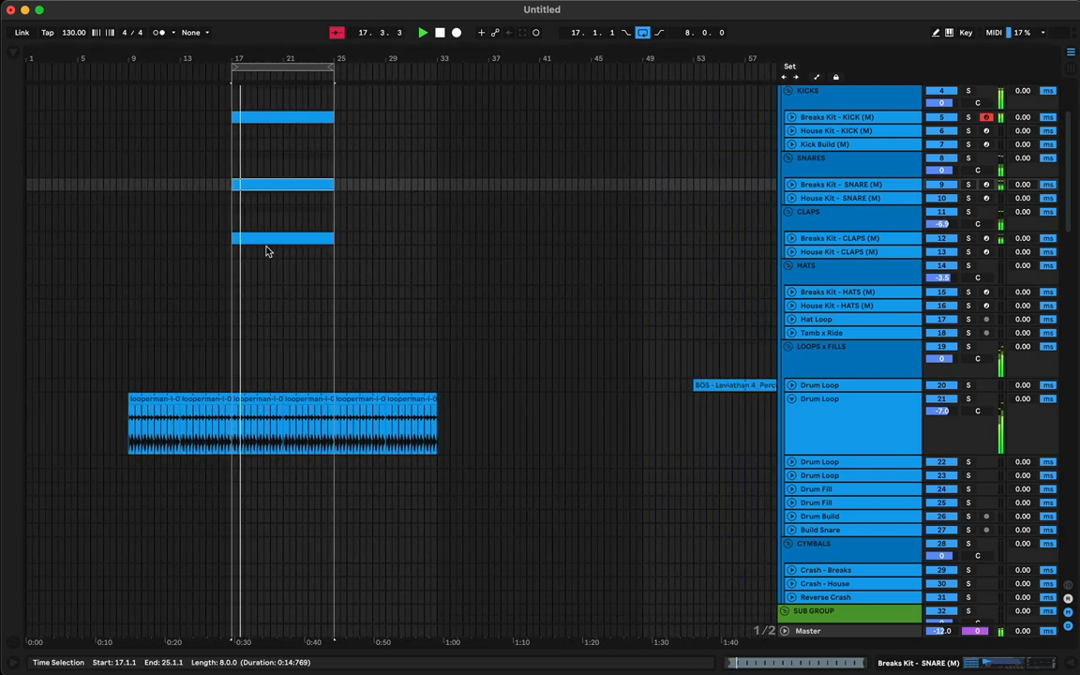
scroll(270, 226, "up", 3)
left_click(271, 193)
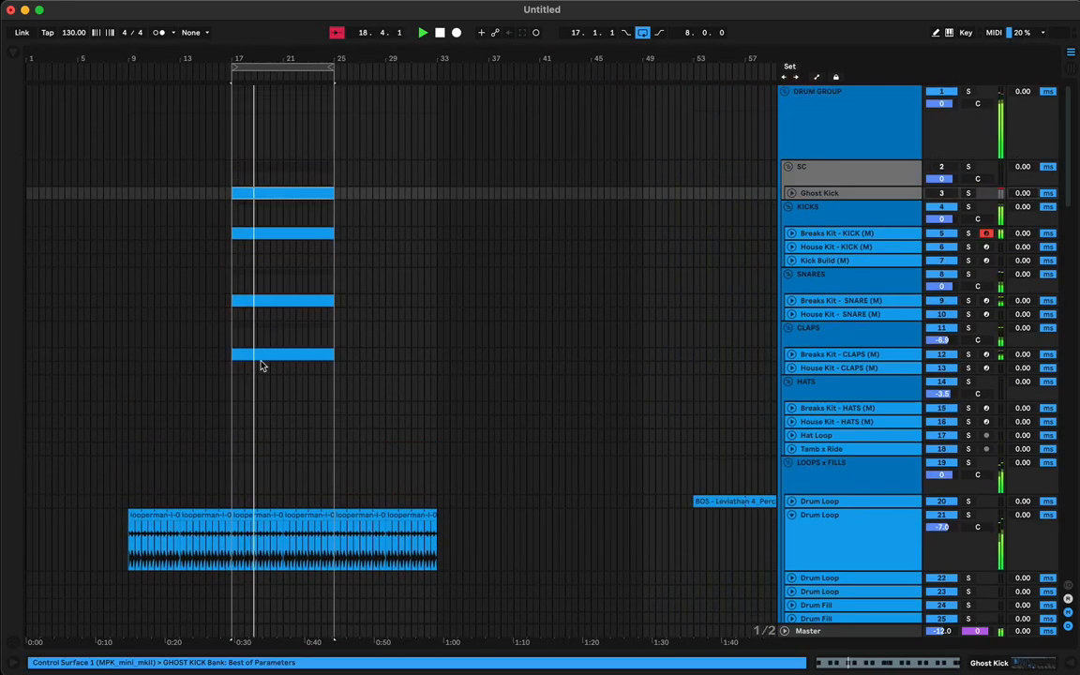
left_click(262, 359, "shift")
key("ctrl+d")
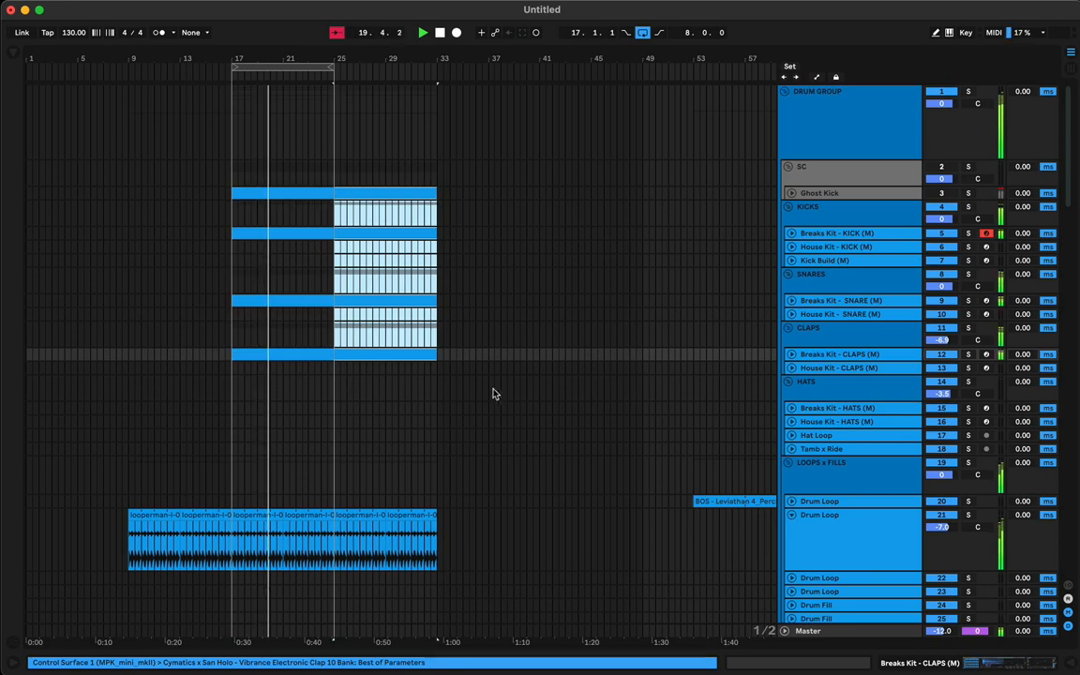
- Place the Breaks Kit - HATS clip from bar 65 at bar 17 and put a spare copy at bar 33
scroll(663, 440, "right", 10)
left_click(502, 410)
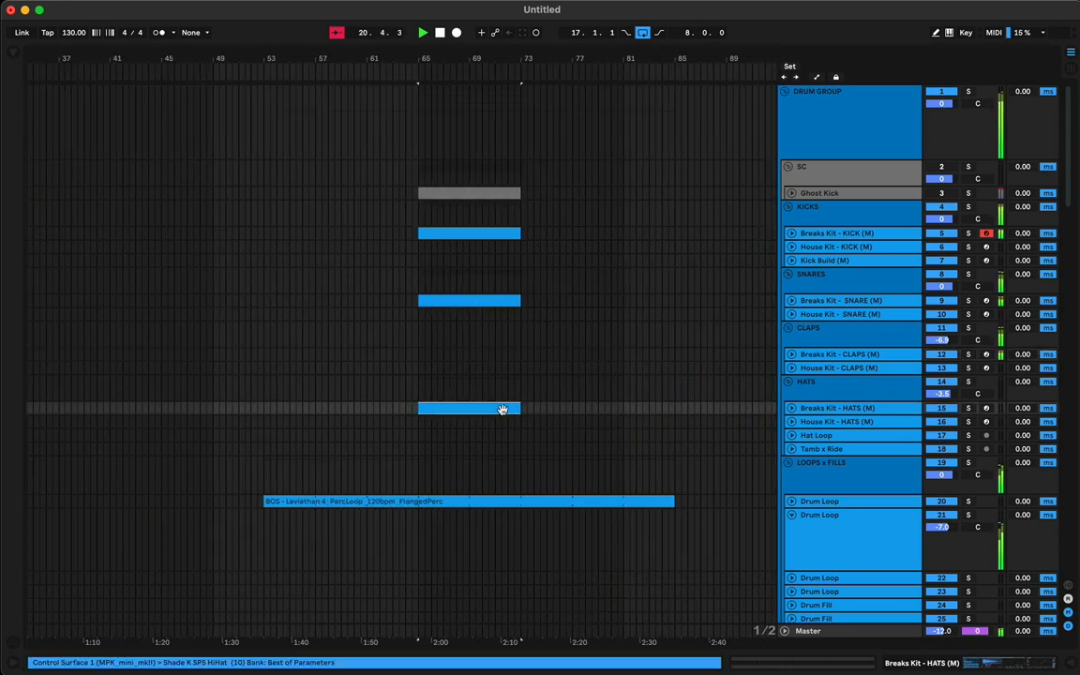
scroll(577, 453, "left", 10)
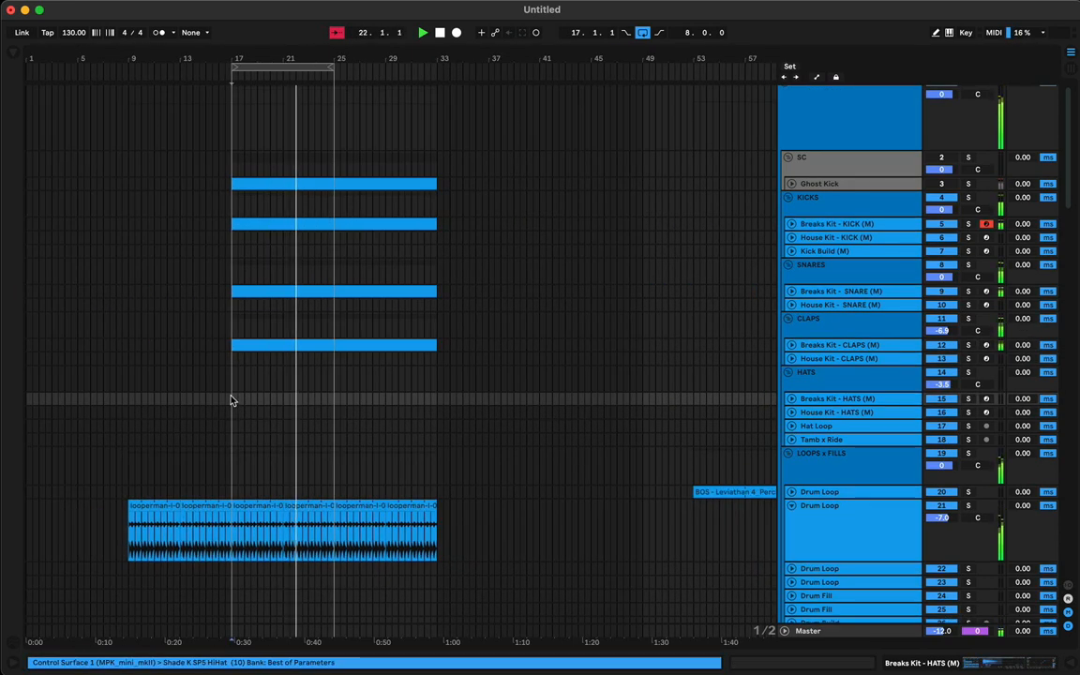
double_click(284, 398)
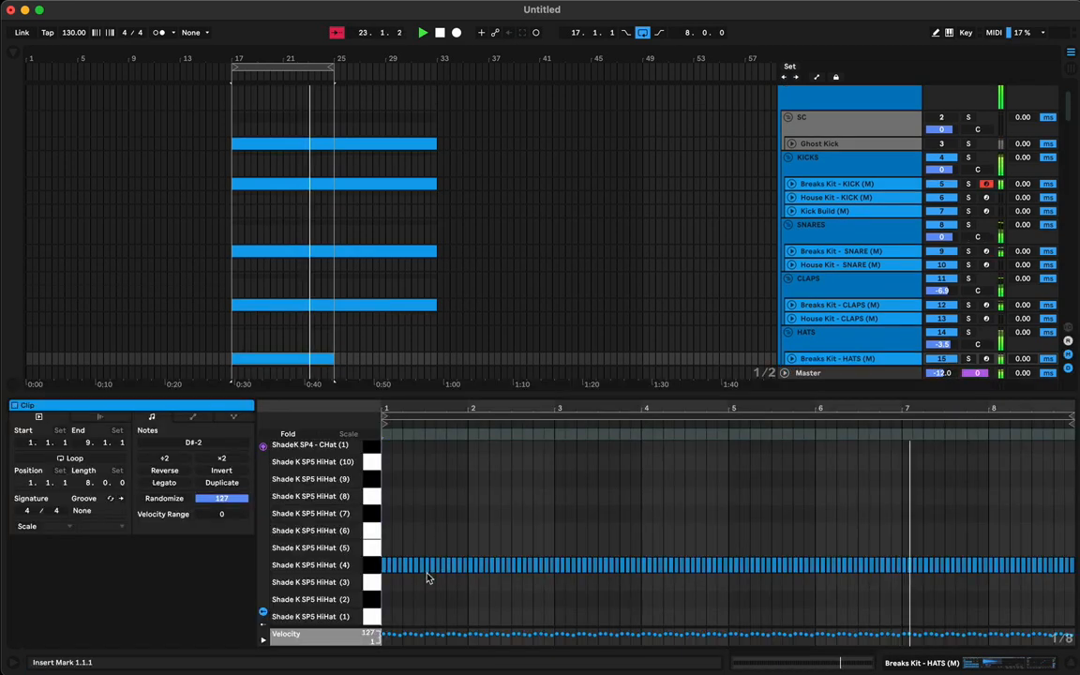
left_click(307, 362)
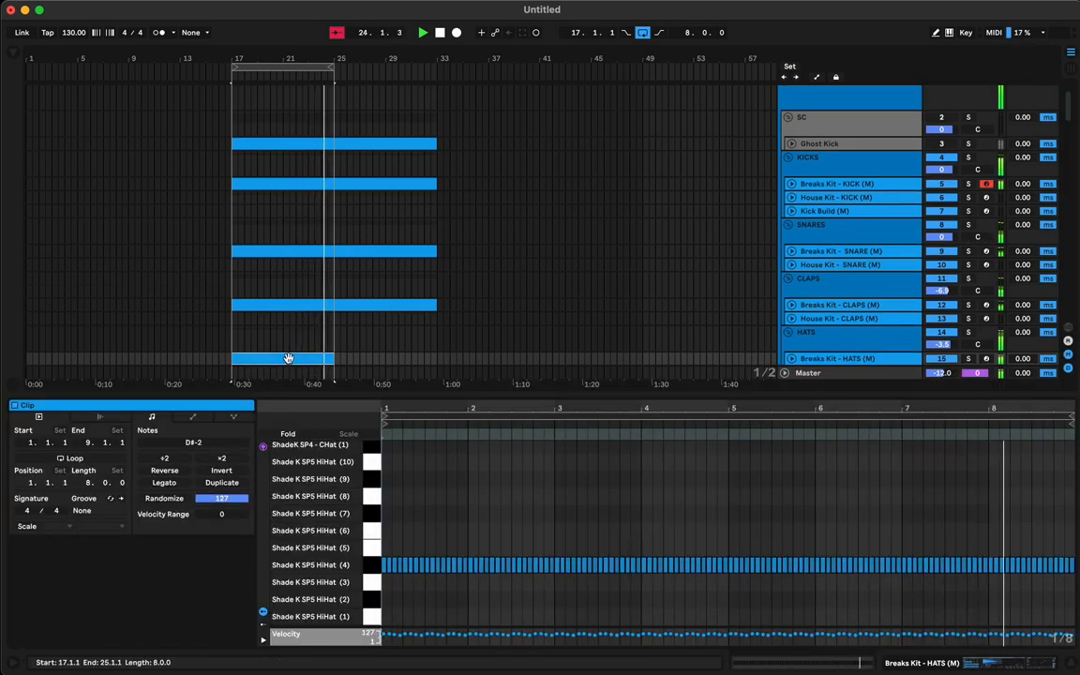
left_click_drag(290, 357, 499, 345)
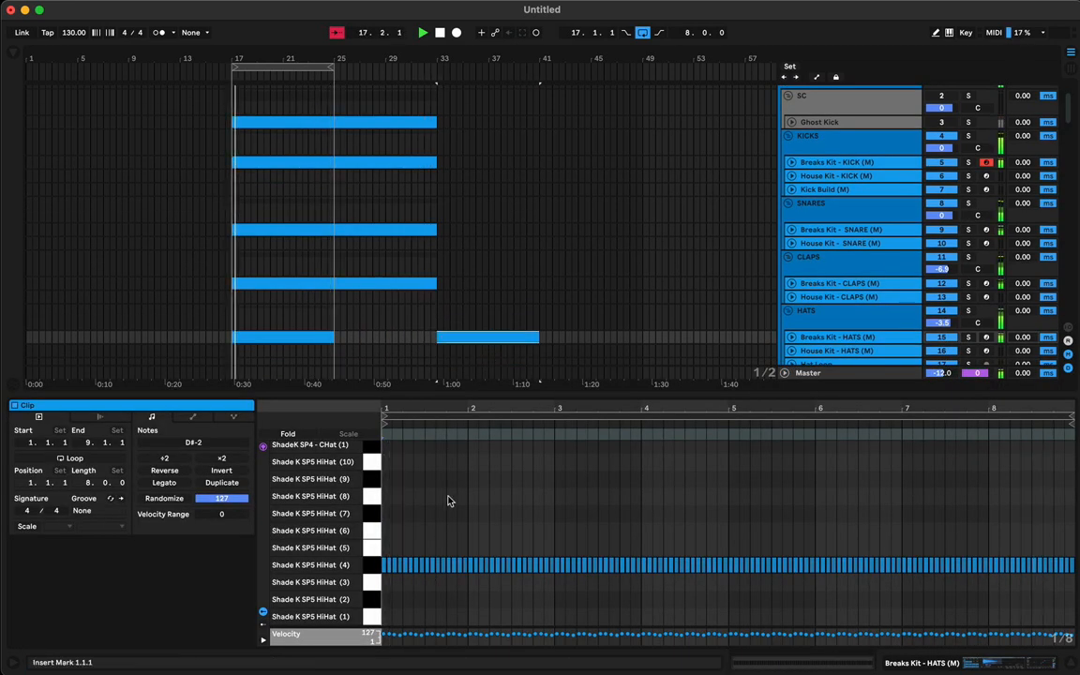
- Delete every note except the first from the Breaks Kit - HATS clip at bar 17
left_click(279, 338)
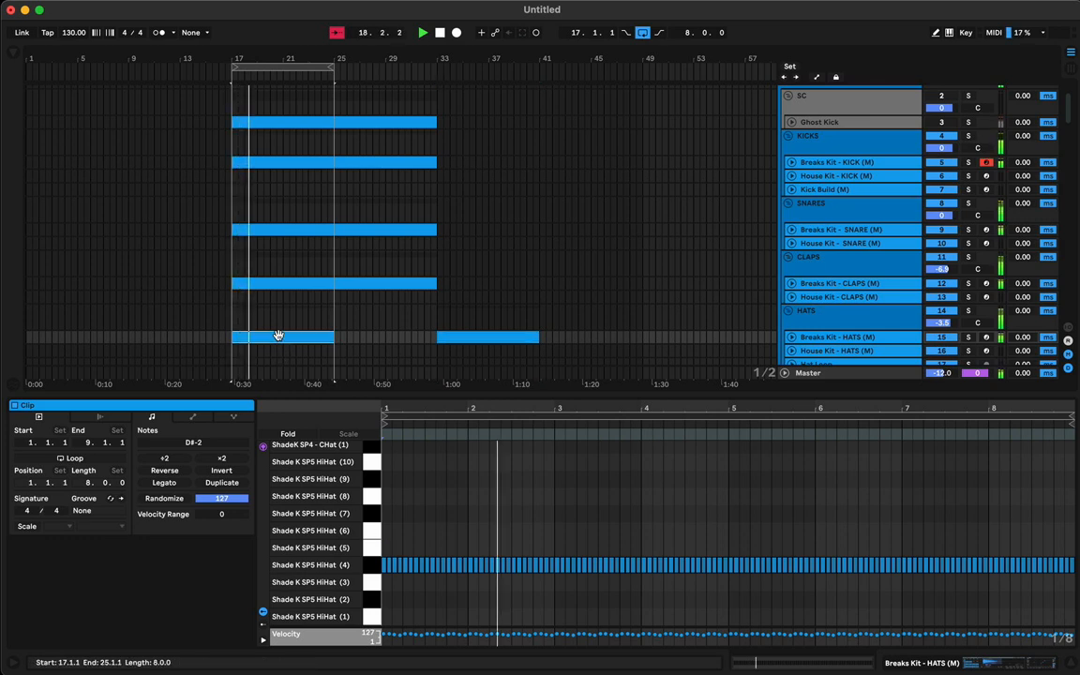
left_click(375, 564)
key("Delete")
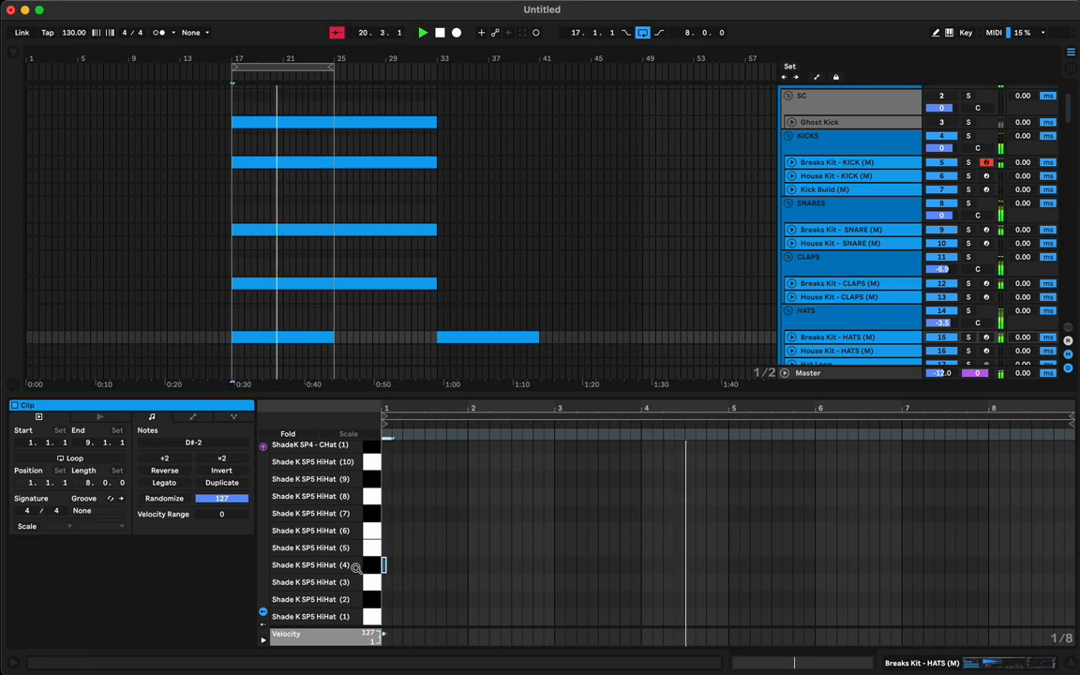
- Repeat the remaining Shade K SP5 HiHat (4) note every eighth note up to beat 3.4
key("super+d")
key("super+d")
key("super+d")
key("super+d")
key("super+d")
key("super+d")
key("super+d")
key("super+d")
key("super+d")
key("super+d")
key("super+d")
key("super+d")
key("super+d")
key("super+d")
key("super+d")
key("super+d")
key("super+d")
key("super+d")
key("super+d")
key("super+d")
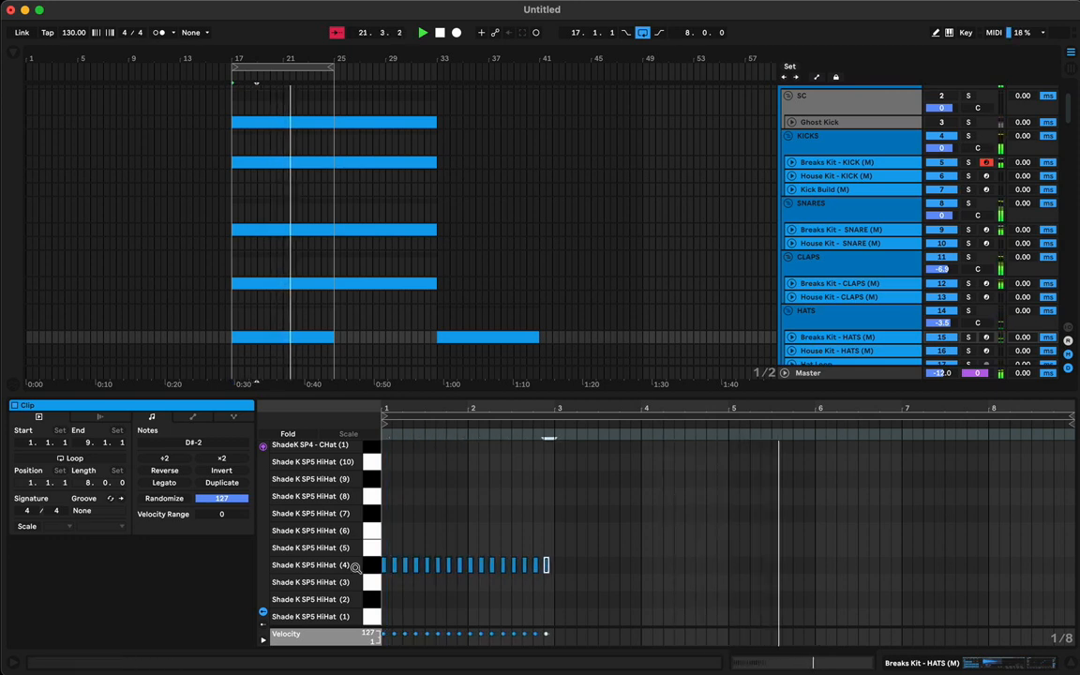
left_click_drag(612, 564, 622, 565)
- Set the second hi-hat note's velocity to 89 and repeat the first two notes along the pattern to alternate the velocities
left_click_drag(396, 638, 397, 639)
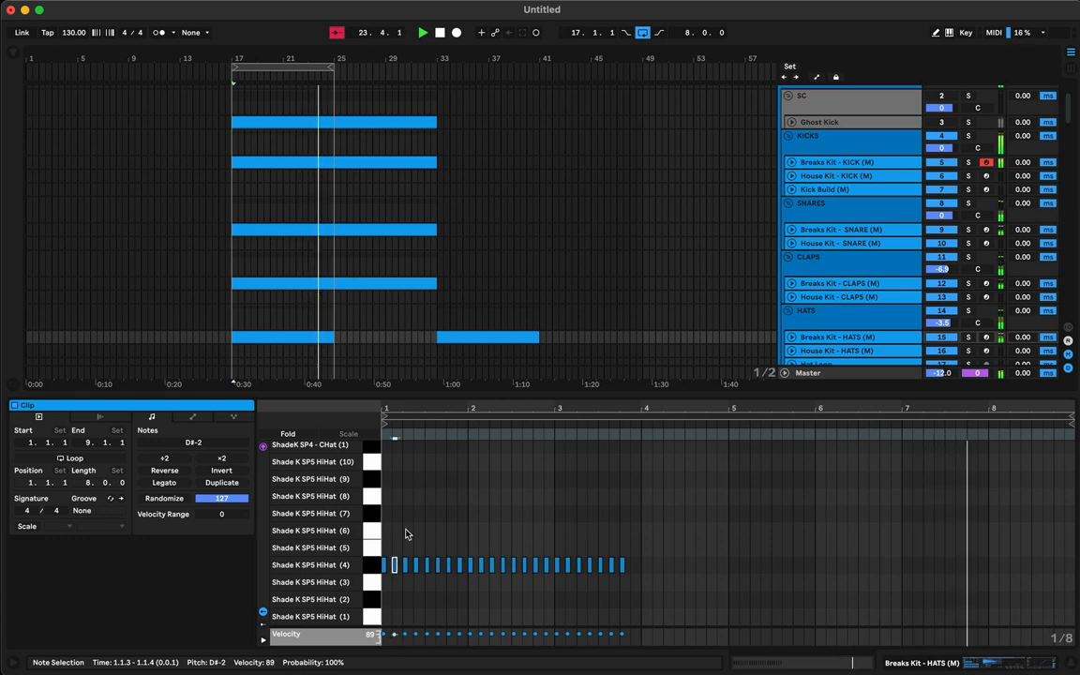
left_click_drag(380, 555, 360, 595)
key("super+d")
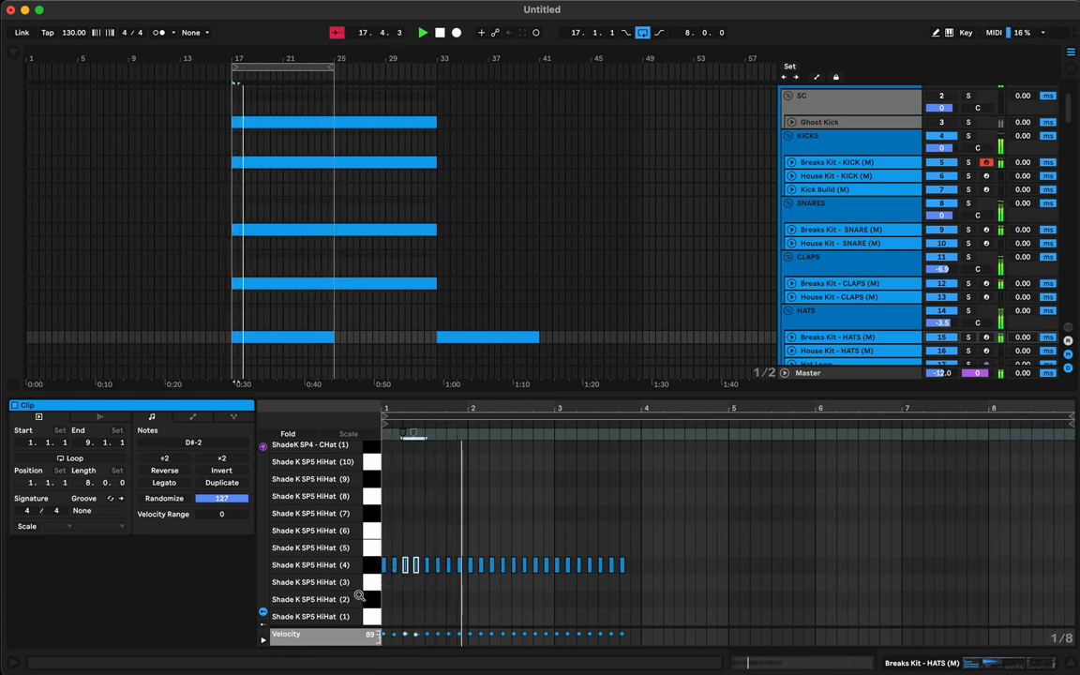
key("super+d")
key("super+d")
key("super+d")
key("super+d")
key("super+d")
key("super+d")
key("super+d")
key("super+d")
key("super+d")
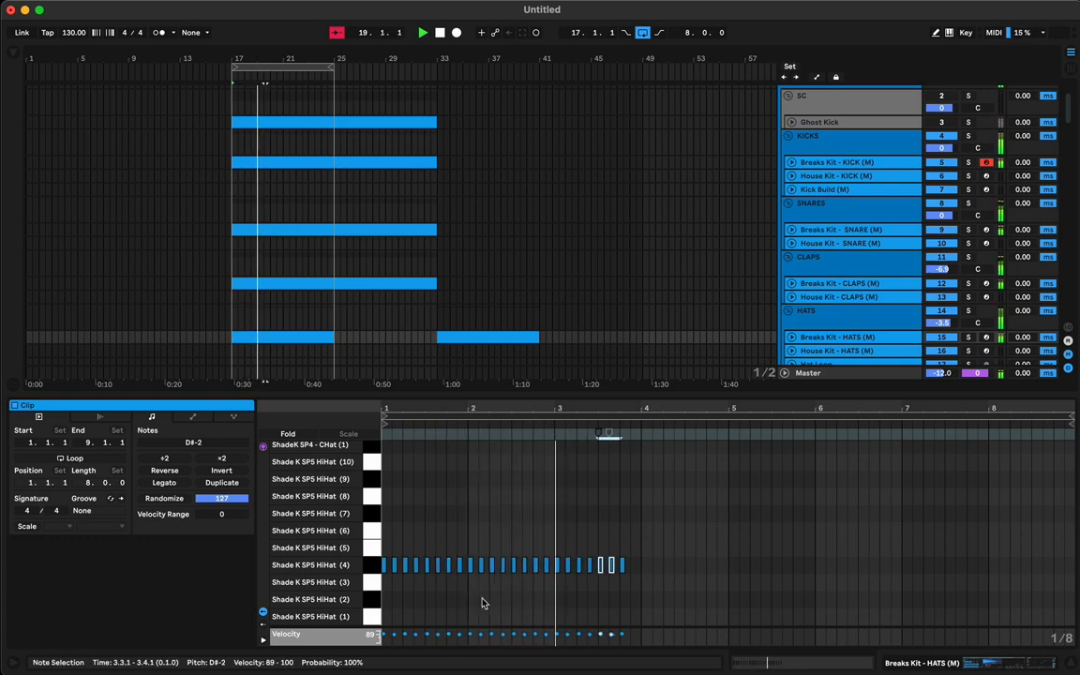
- Stop playback and move the hi-hat note at 2.4.3 up to the XLNT-Cartel Vol. 3 open hat at C#4
left_click(547, 567)
key("space")
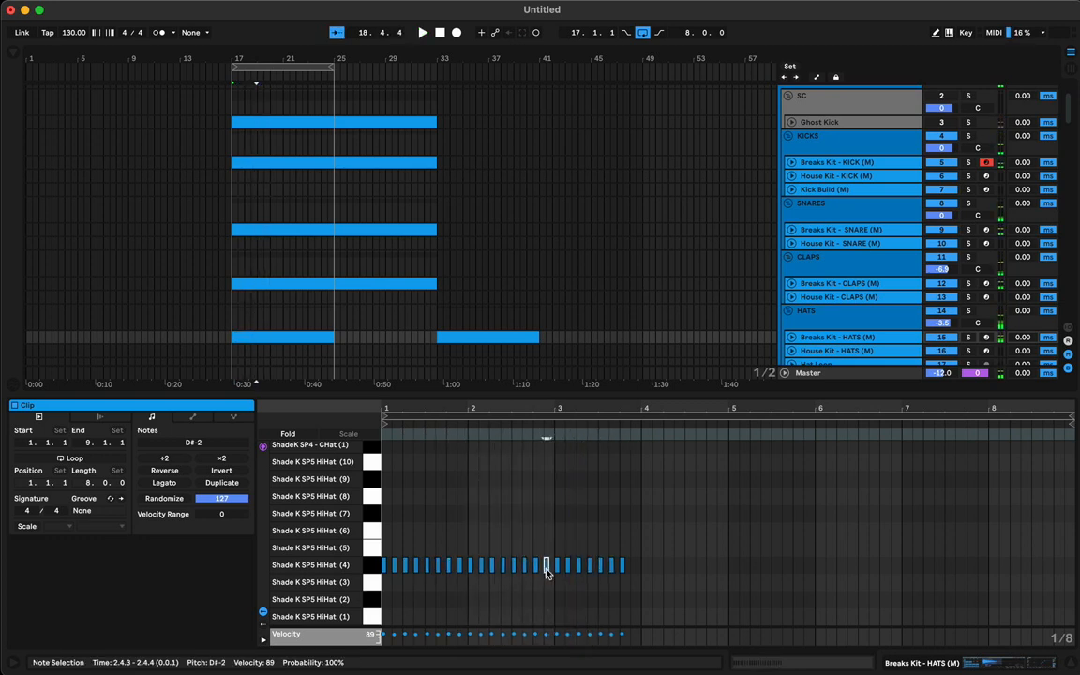
key("Up")
key("Up")
key("Up")
key("Up")
key("Up")
key("Up")
key("Up")
key("Up")
key("Up")
key("Up")
key("Up")
key("Up")
key("Up")
key("Up")
key("Up")
key("Up")
key("Up")
key("Up")
key("Up")
key("Up")
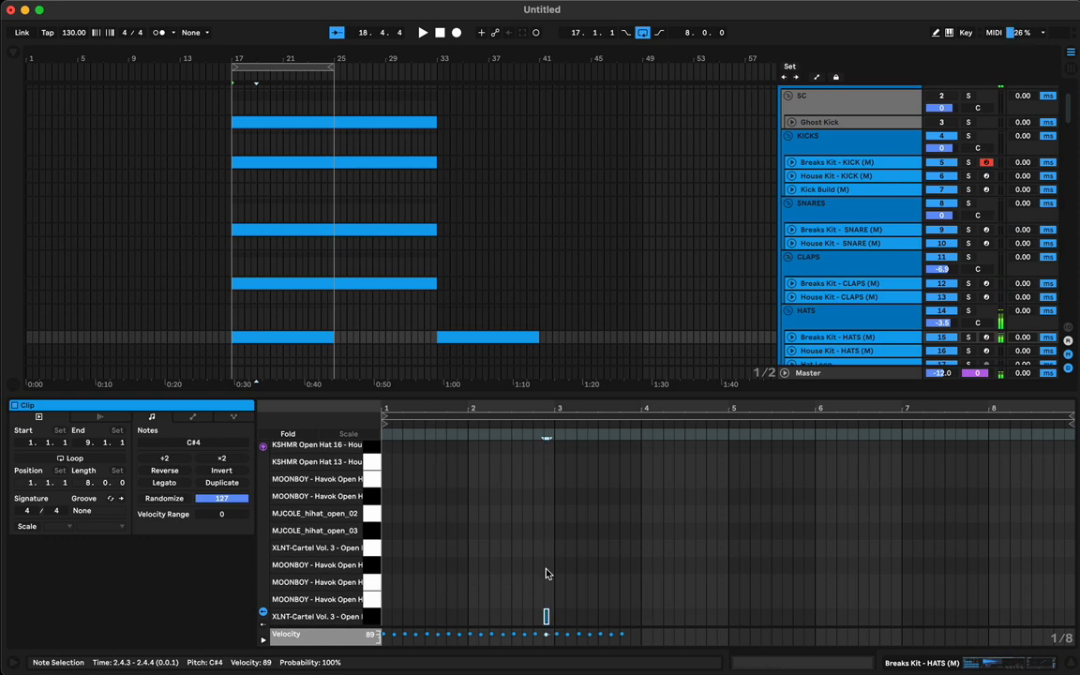
- Play the loop and lengthen the open hat note at 2.4.3 to 0.0.2
key("shift+Right")
key("space")
right_click(583, 583)
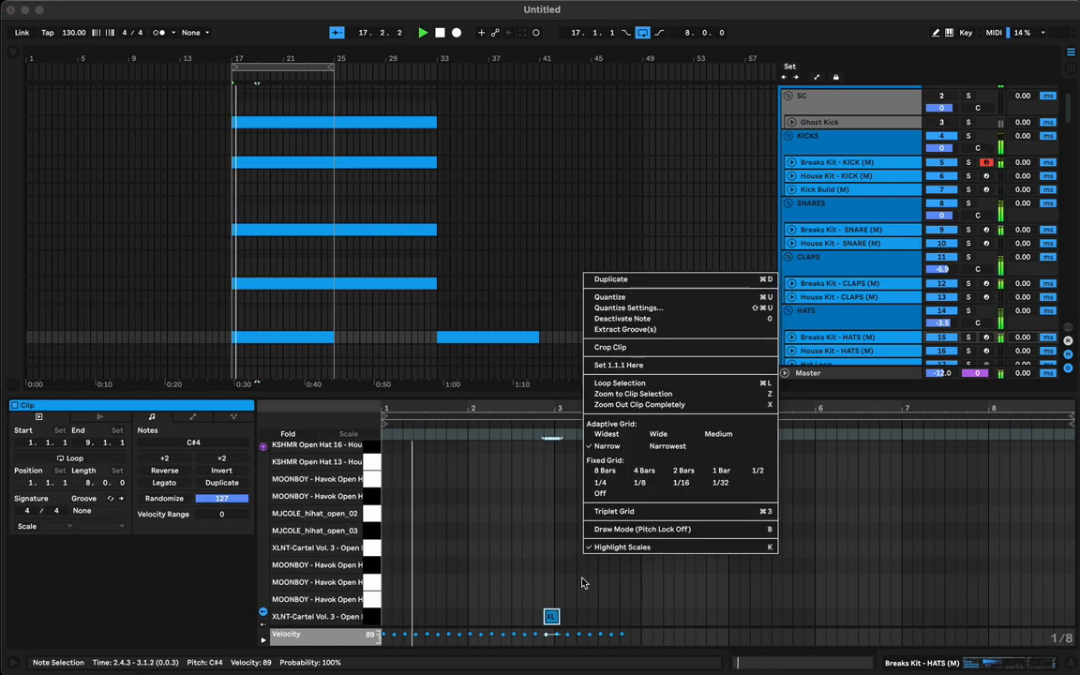
left_click(571, 596)
scroll(572, 597, "down", 3)
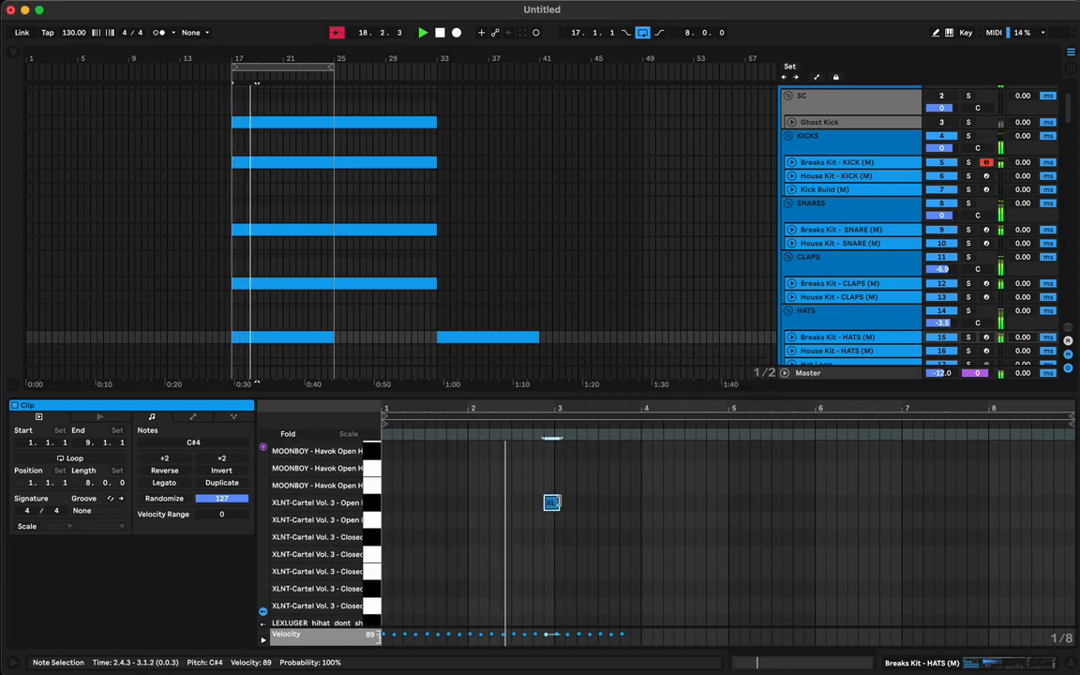
key("shift+Left")
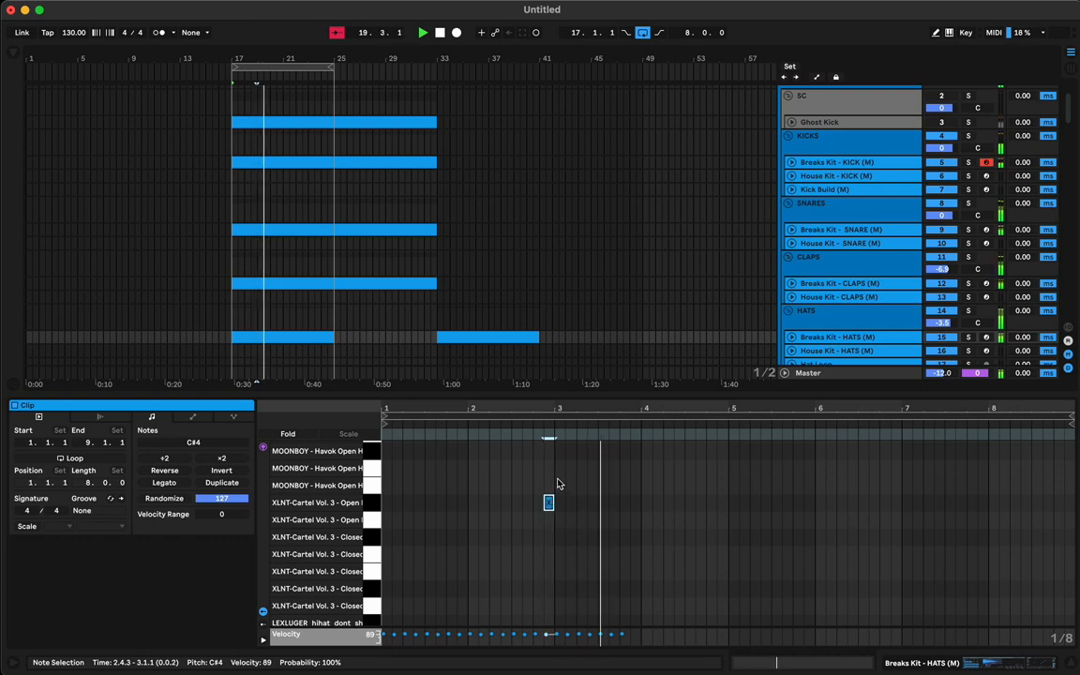
- Enlarge the note editor and duplicate the first four hi-hat notes of bar 3 to fill the pattern to the end of bar 4
scroll(559, 519, "down", 5)
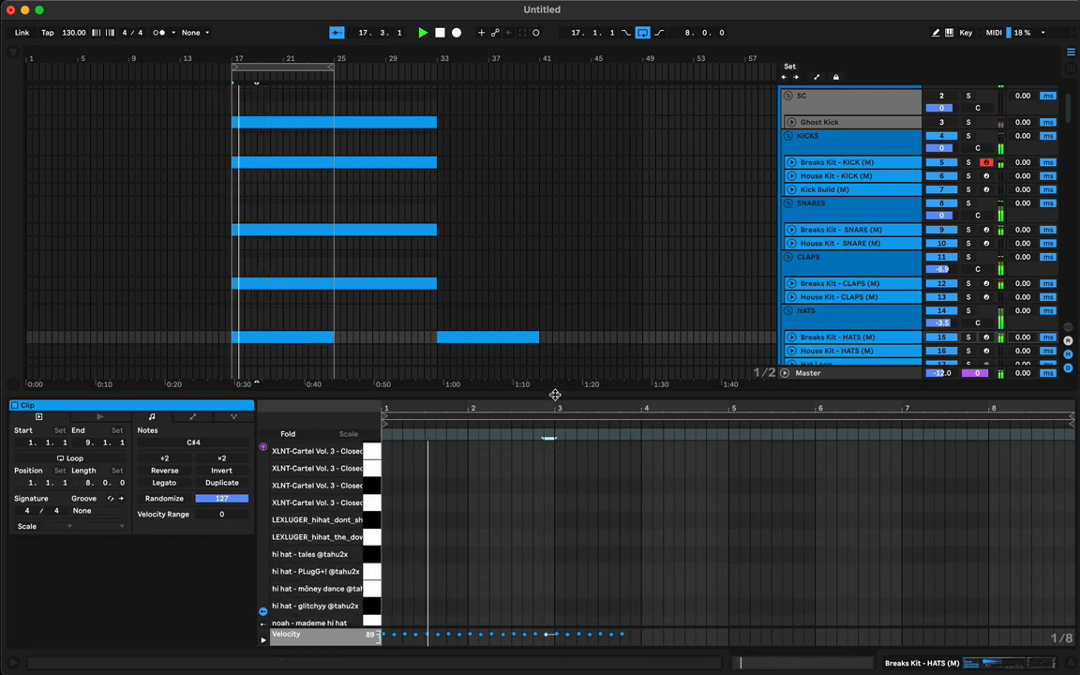
left_click_drag(555, 395, 553, 249)
scroll(535, 406, "down", 5)
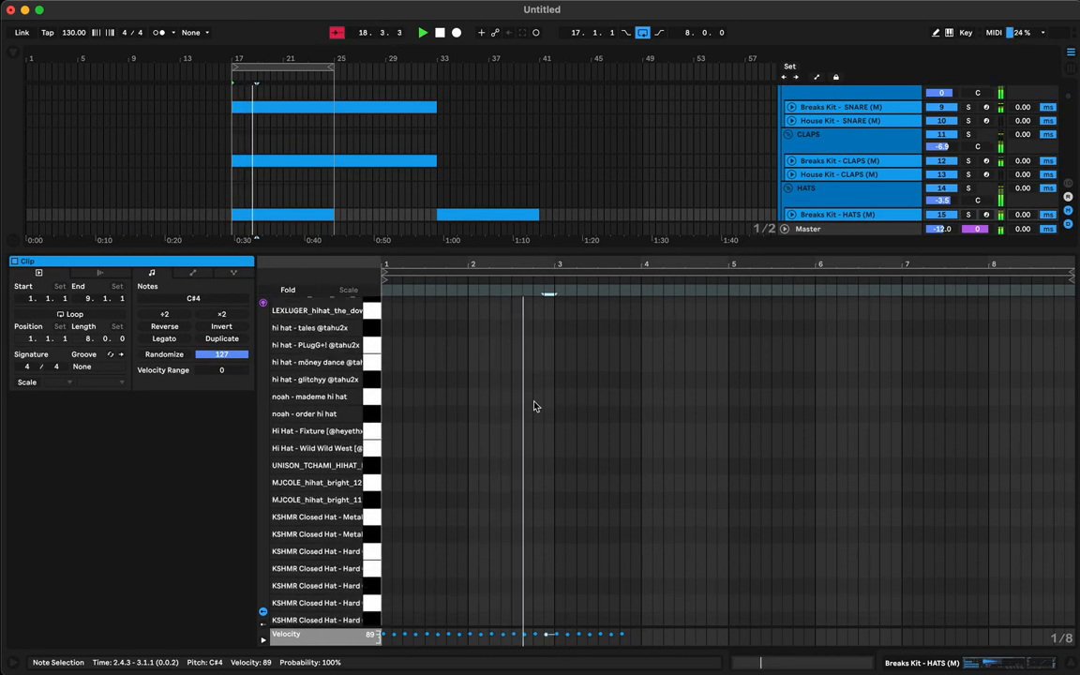
scroll(534, 406, "down", 15)
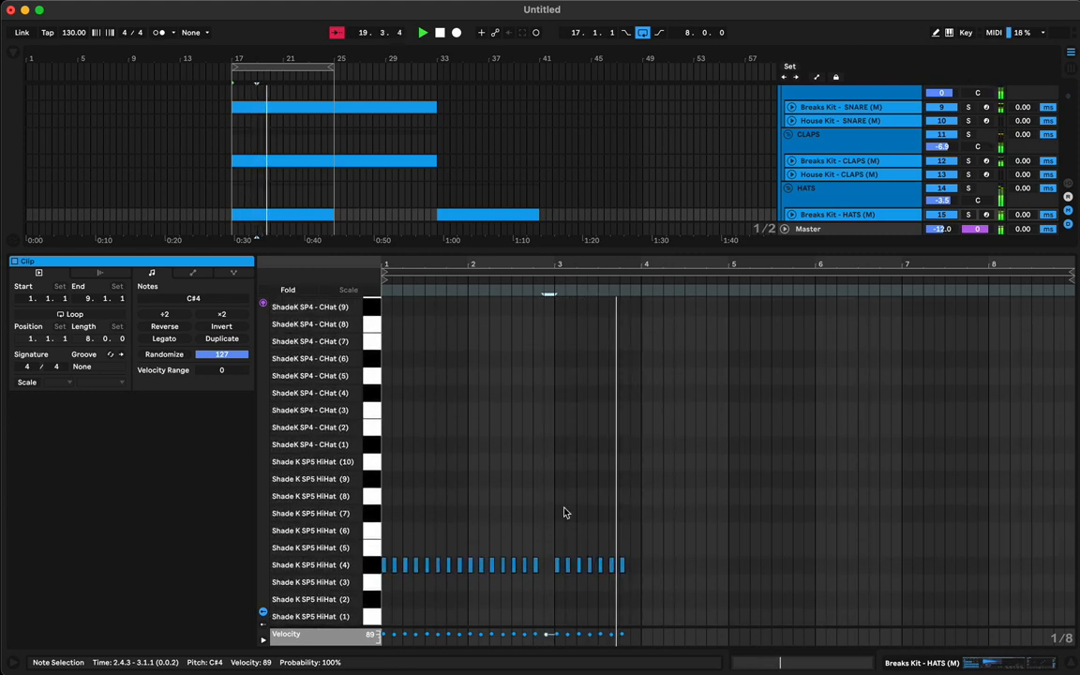
left_click_drag(556, 593, 597, 553)
key("super+d")
key("super+d")
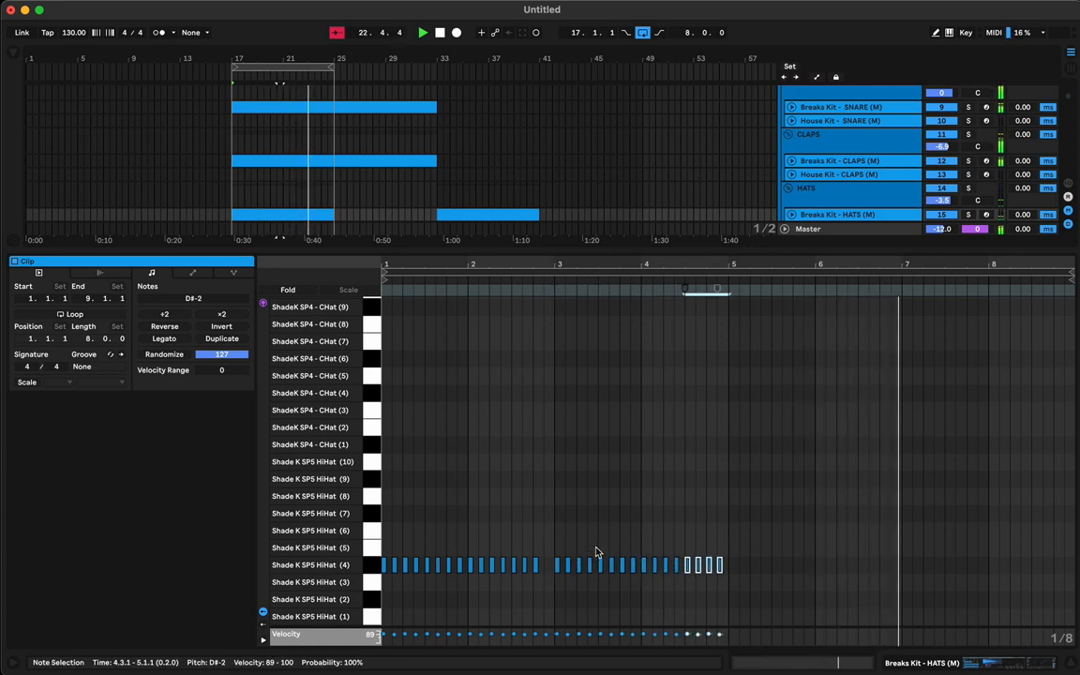
- Shorten the Breaks Kit - HATS clip at bar 17 to two bars, ending at bar 19
left_click(279, 211)
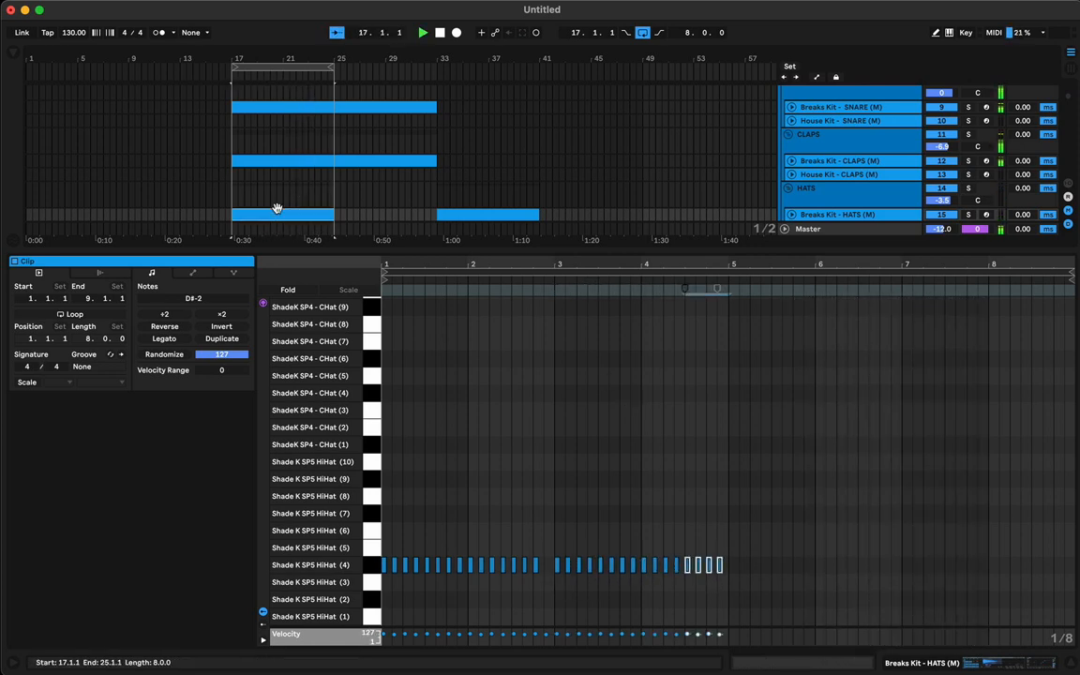
scroll(340, 201, "down", 3)
left_click_drag(332, 175, 259, 182)
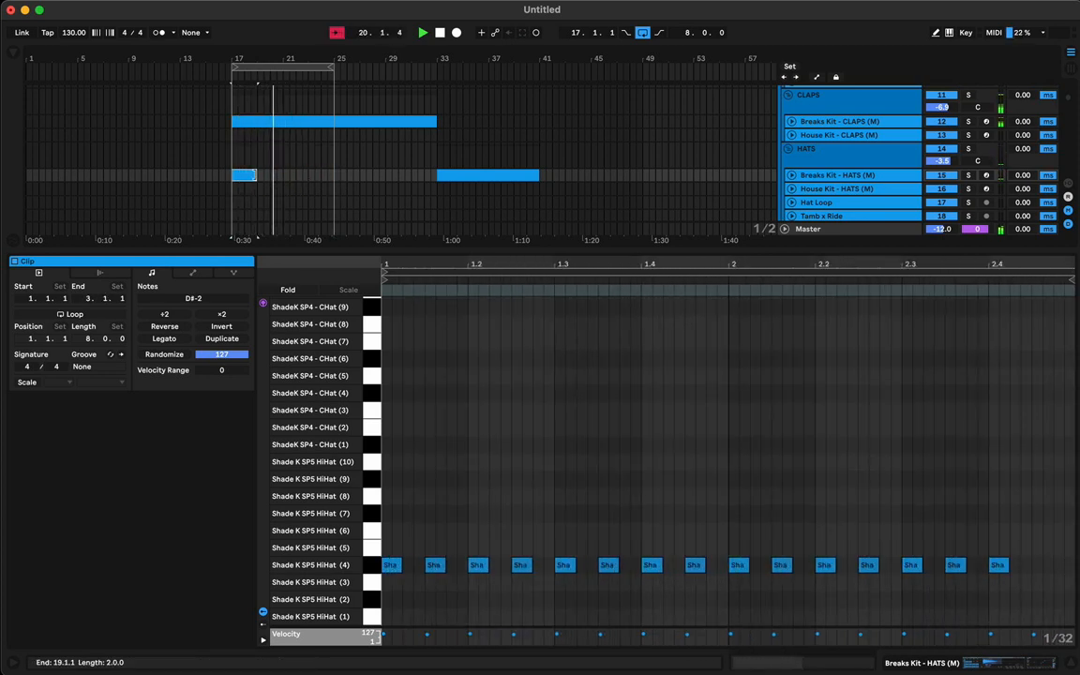
- Extend the Breaks Kit - HATS clip to four bars and duplicate it to fill bars 17 to 25
left_click_drag(251, 175, 280, 175)
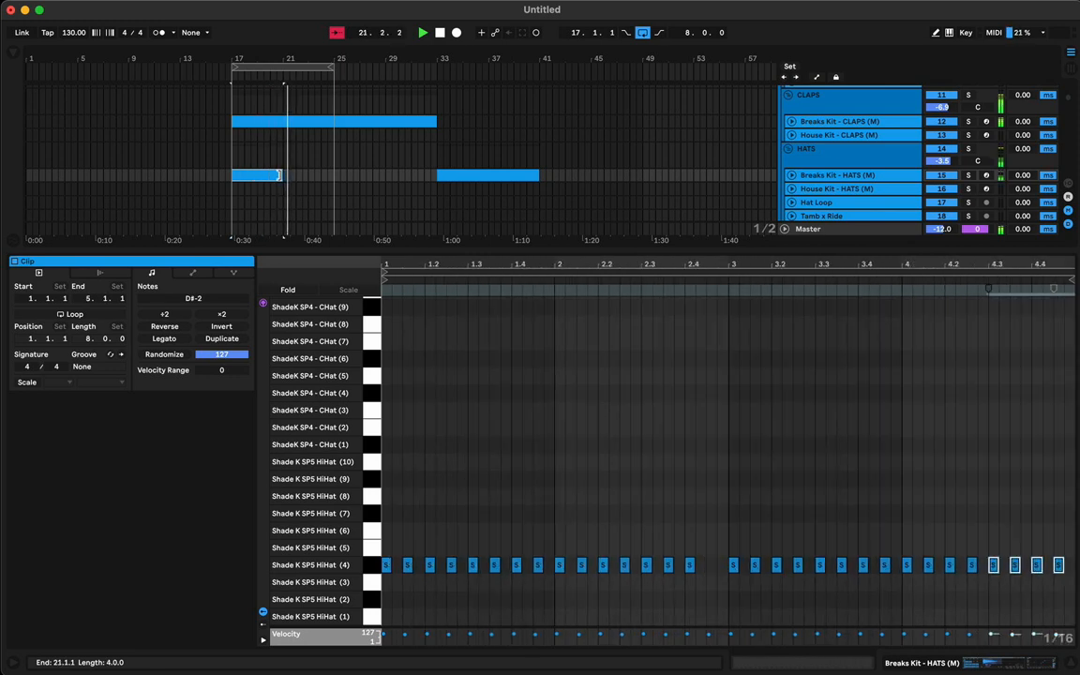
key("super+d")
key("alt+super+l")
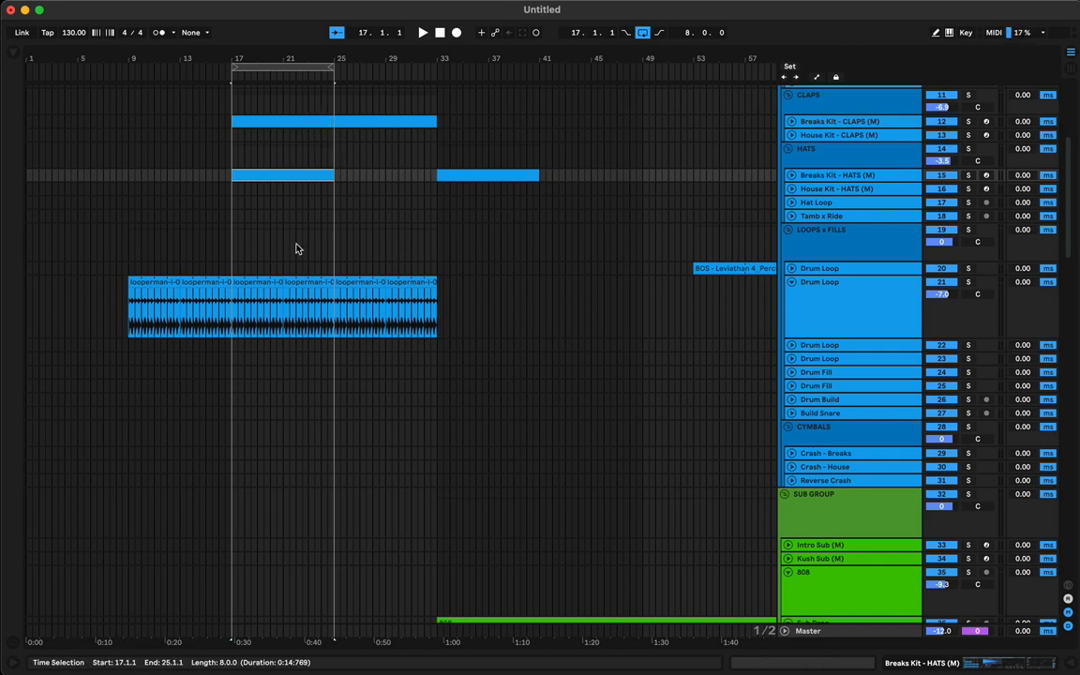
- Play the loop and duplicate the eight-bar Breaks Kit - HATS clip at bar 17 so the hats continue to bar 33
scroll(295, 221, "up", 8)
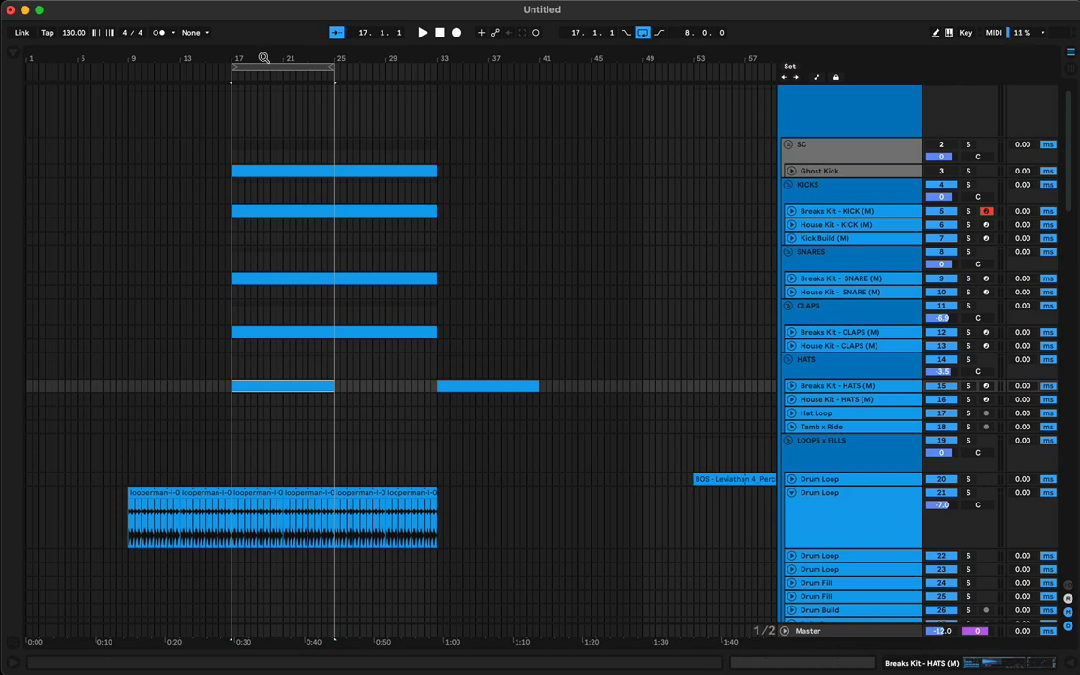
left_click_drag(264, 57, 317, 113)
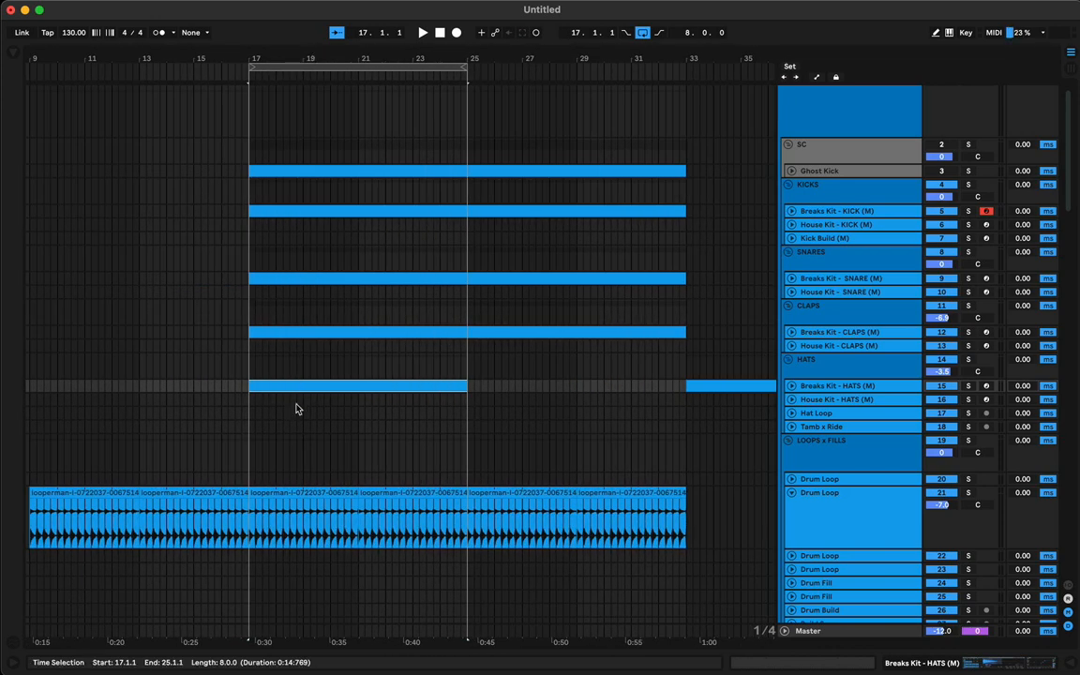
key("space")
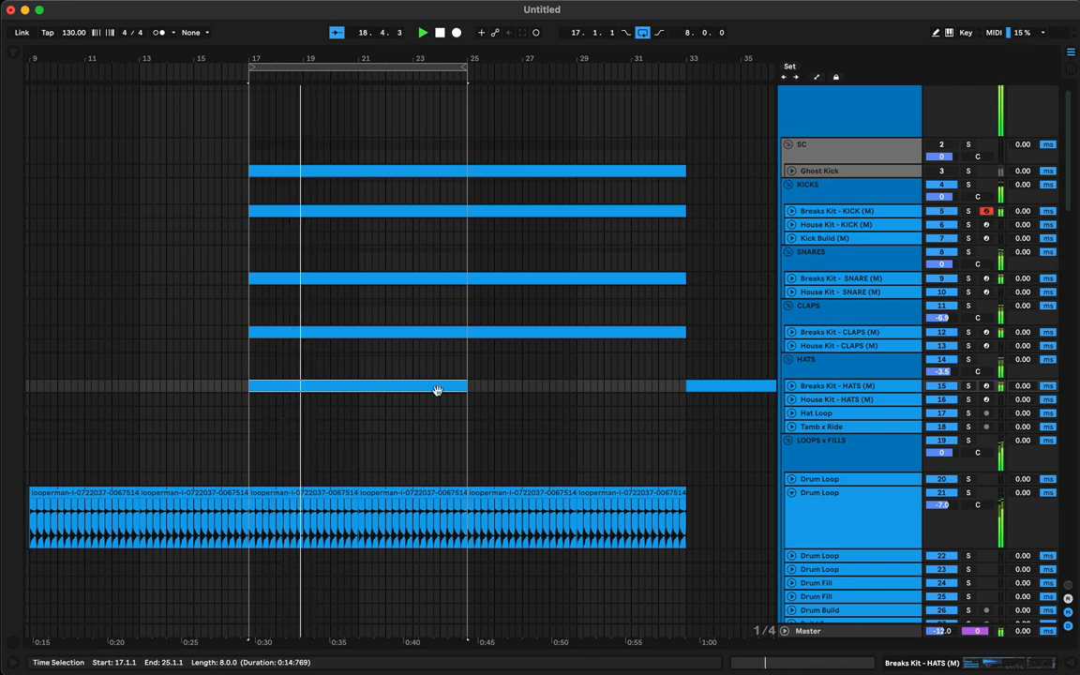
left_click(398, 362)
left_click_drag(363, 55, 296, 53)
left_click(308, 385)
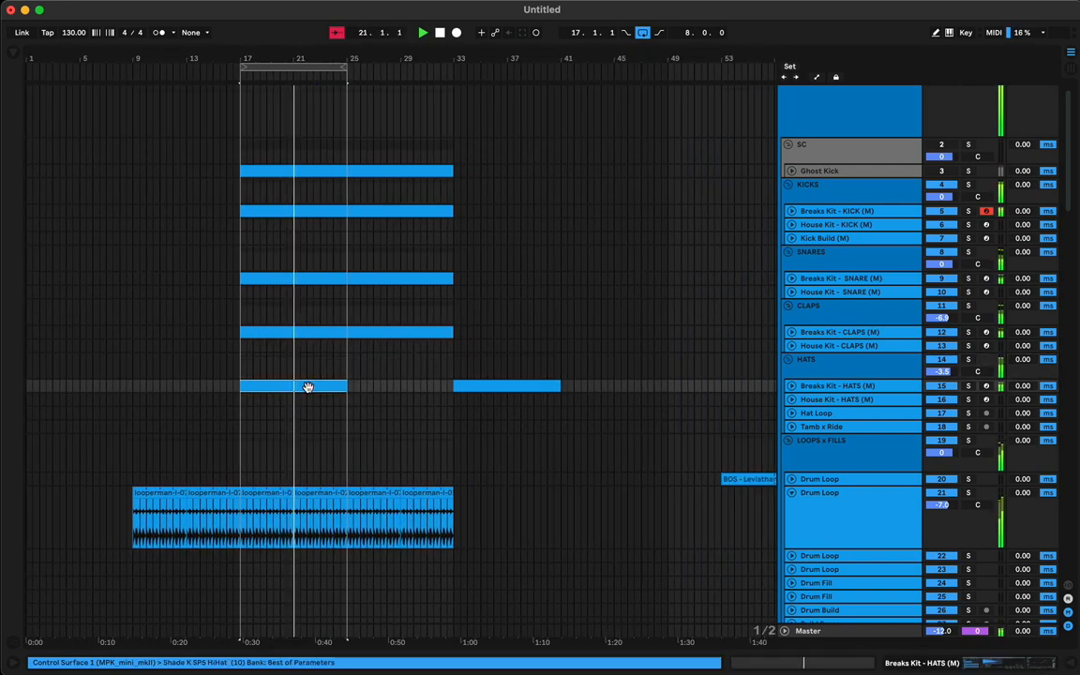
key("super+d")
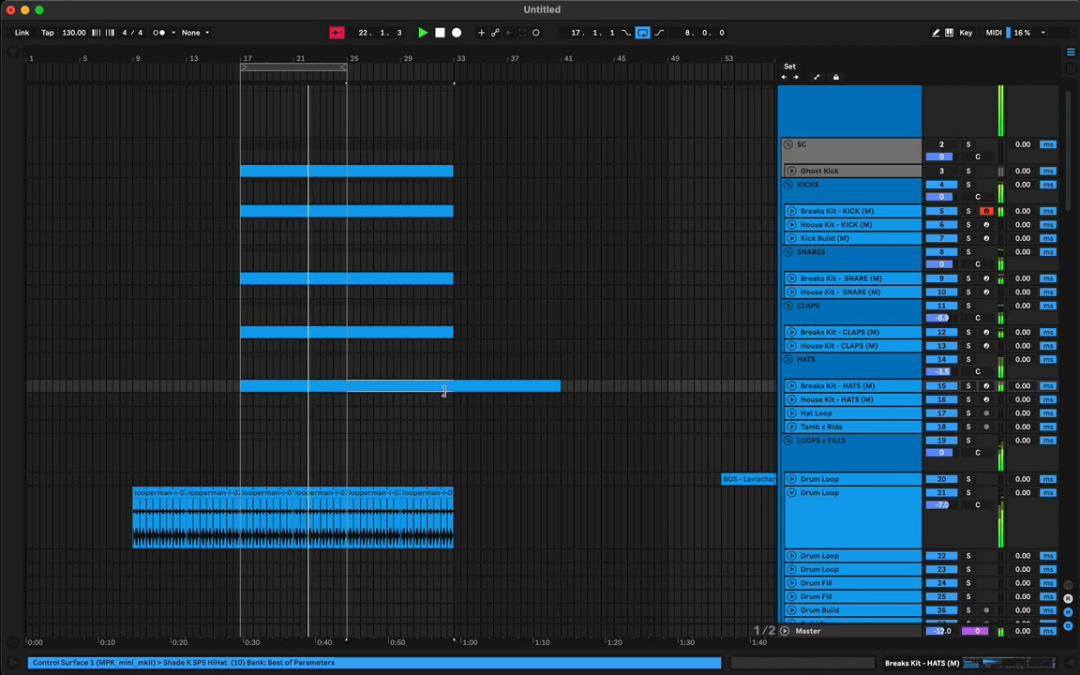
- Check the hats and drum loop levels in the full-height mixer during playback, and return to the arrangement
key("Tab")
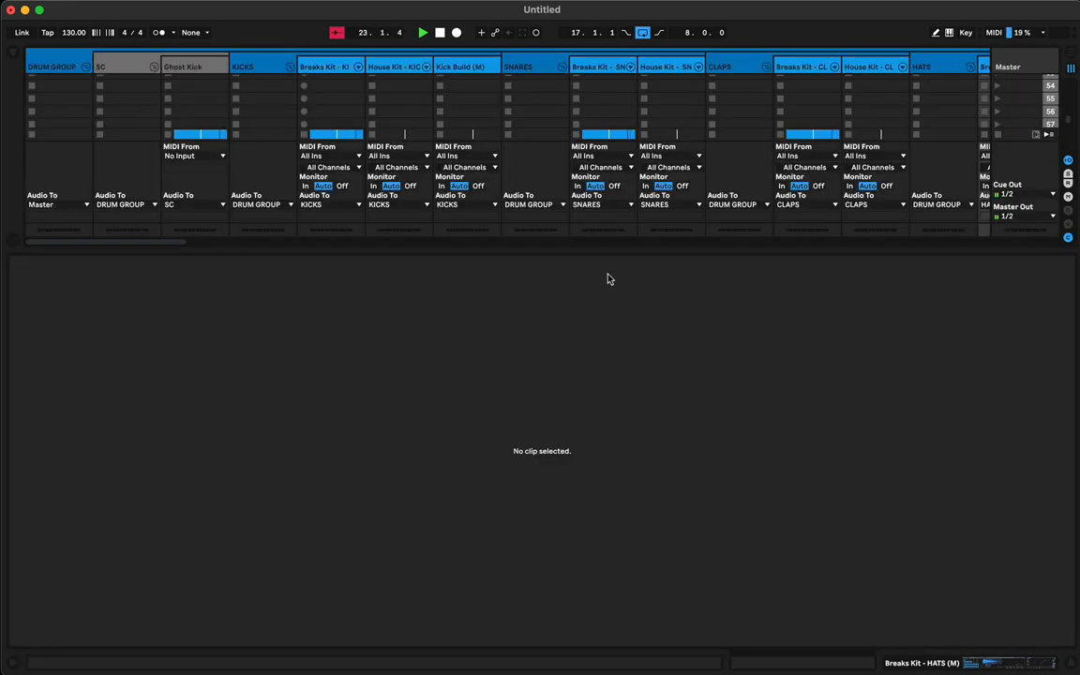
double_click(594, 252)
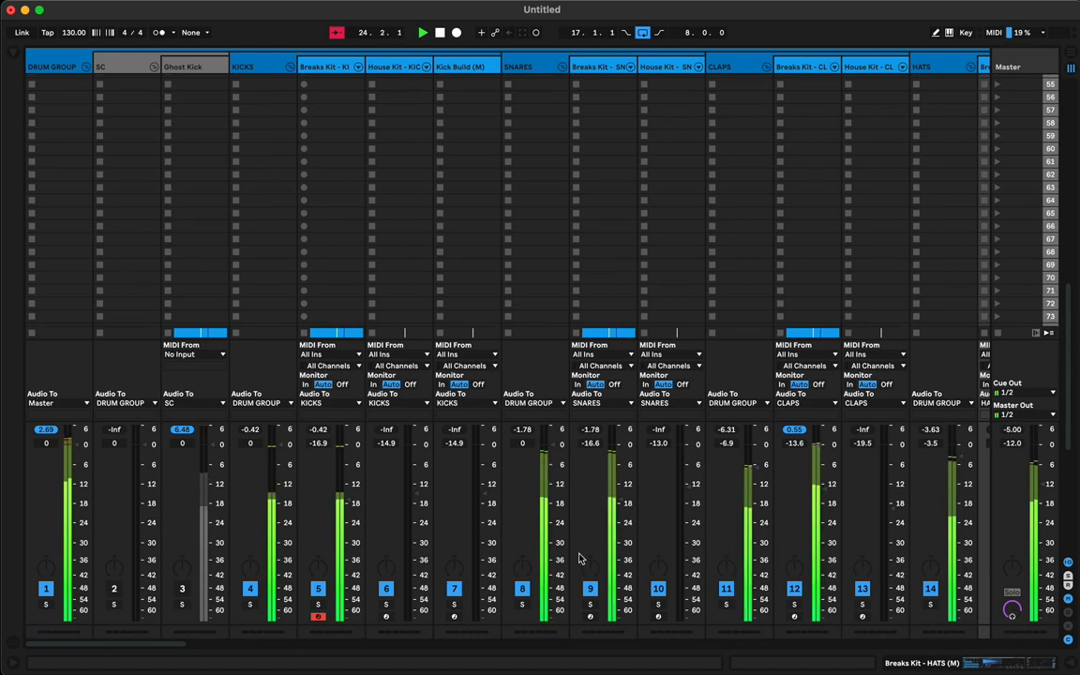
scroll(580, 559, "right", 6)
scroll(579, 559, "right", 2)
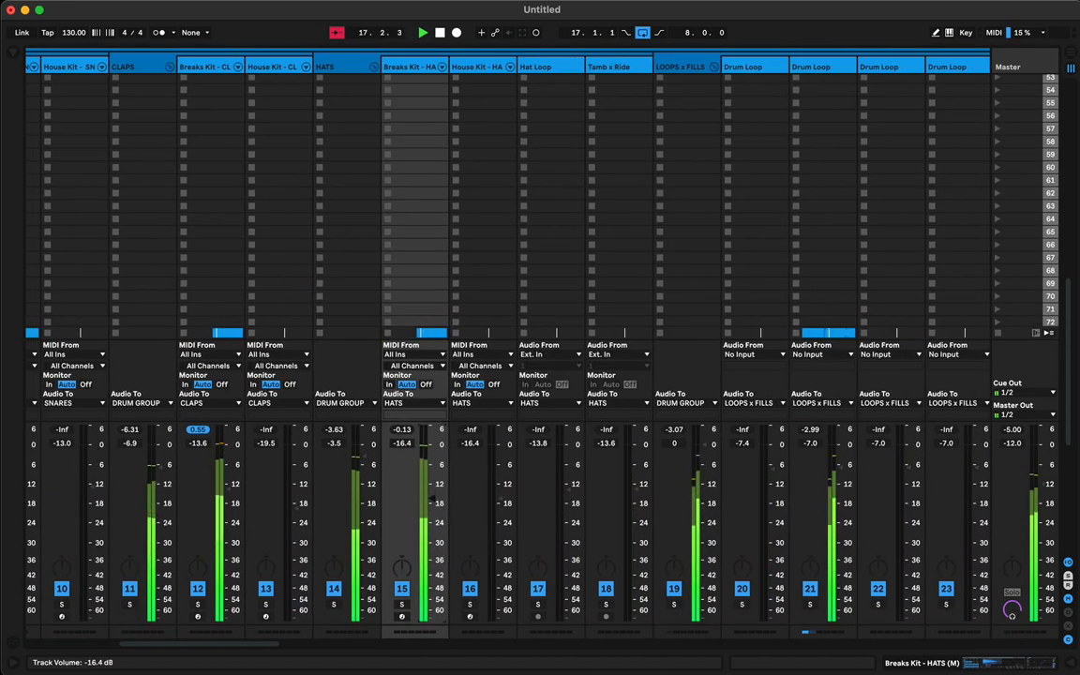
key("Tab")
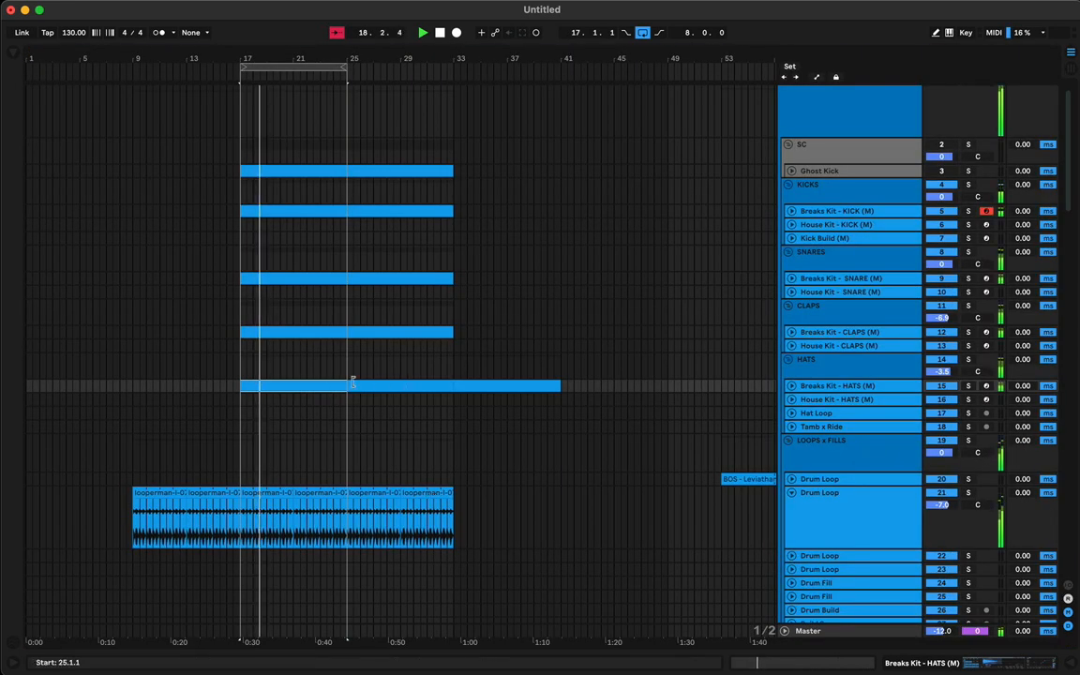
- Copy the BOS - Leviathan 4 PercLoop clip from bar 53 to bar 17 on Drum Loop track 20 and trim it to end at bar 33
left_click(261, 495)
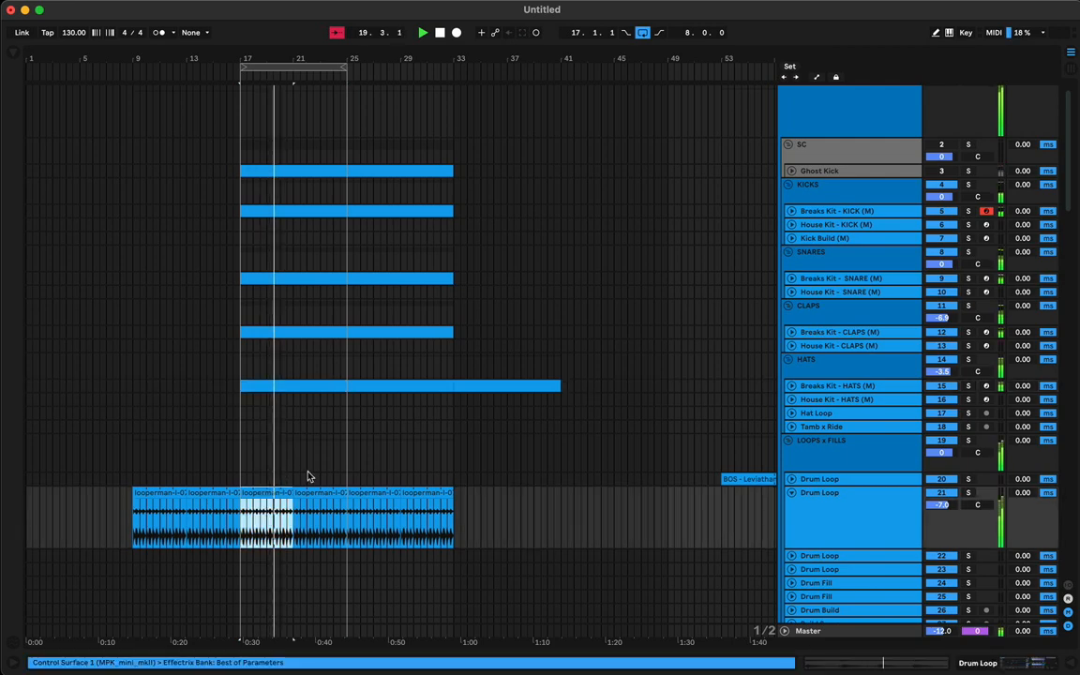
scroll(290, 217, "up", 1)
left_click_drag(272, 54, 183, 59)
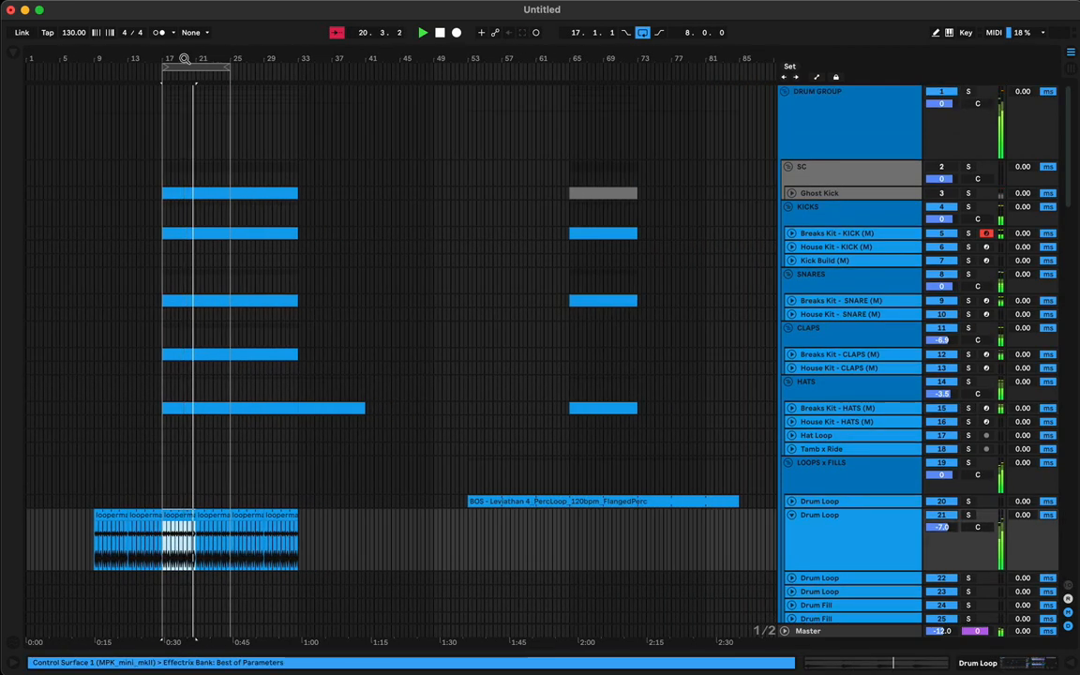
left_click(12, 56)
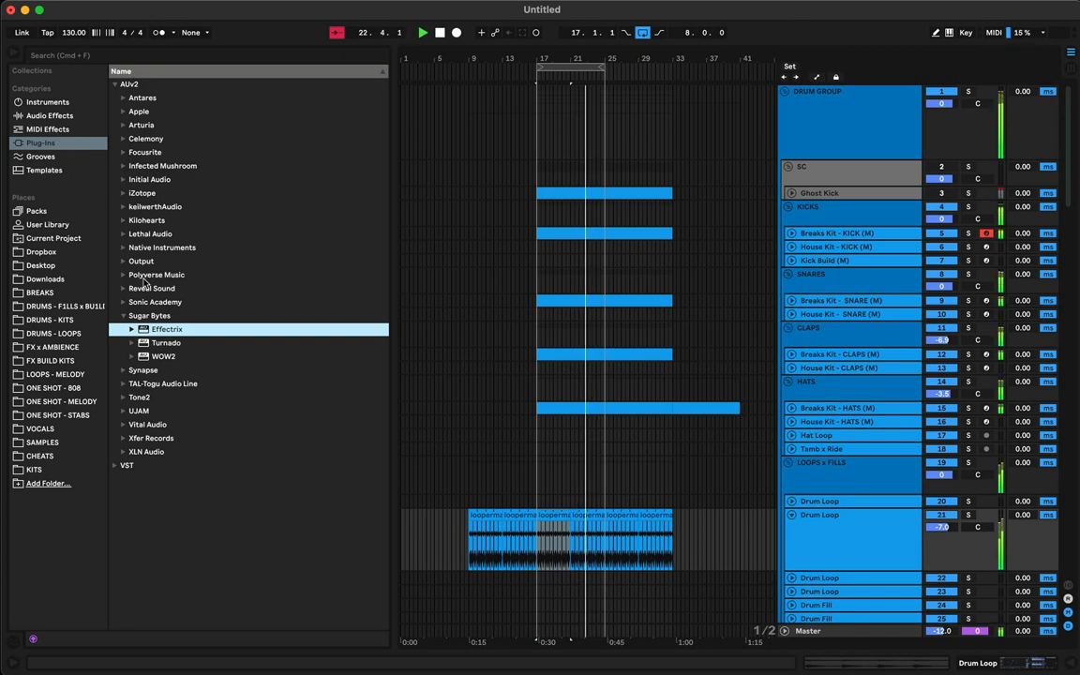
scroll(671, 562, "right", 10)
scroll(670, 562, "down", 3)
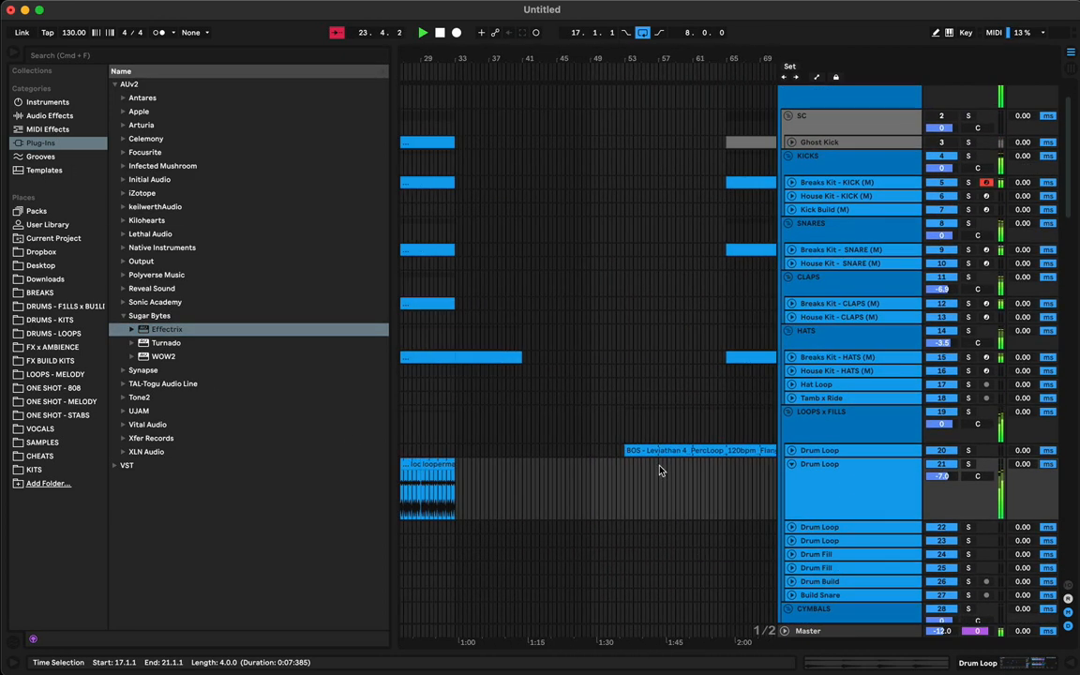
left_click(660, 451)
scroll(662, 451, "left", 10)
scroll(661, 451, "down", 1)
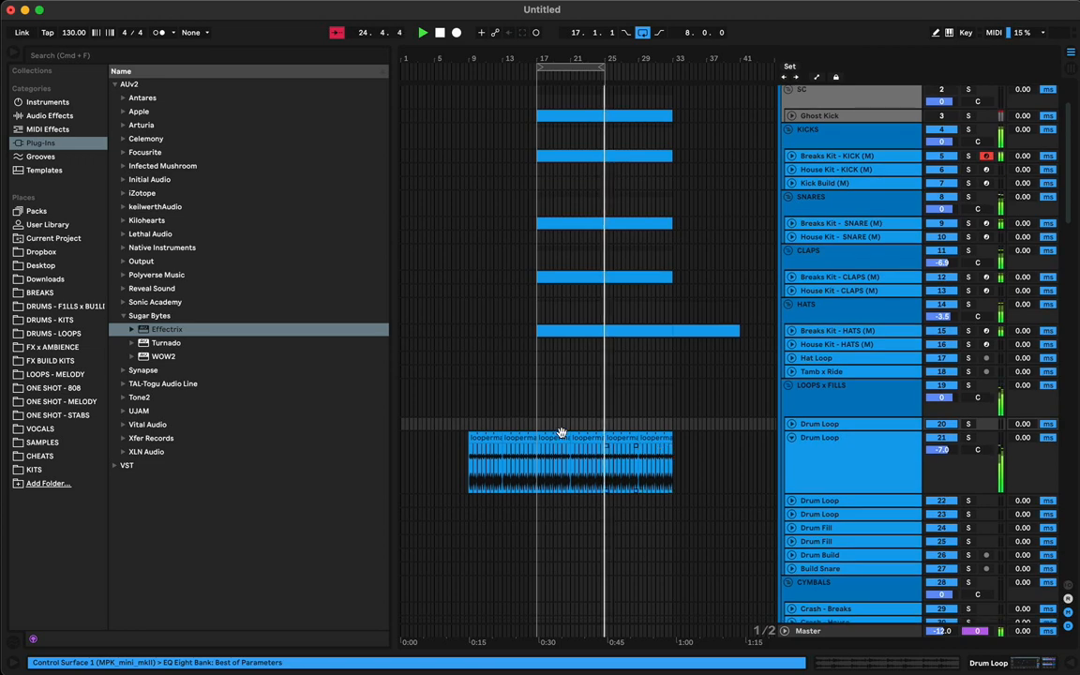
left_click(537, 423)
key("super+v")
scroll(582, 394, "right", 3)
scroll(581, 394, "down", 1)
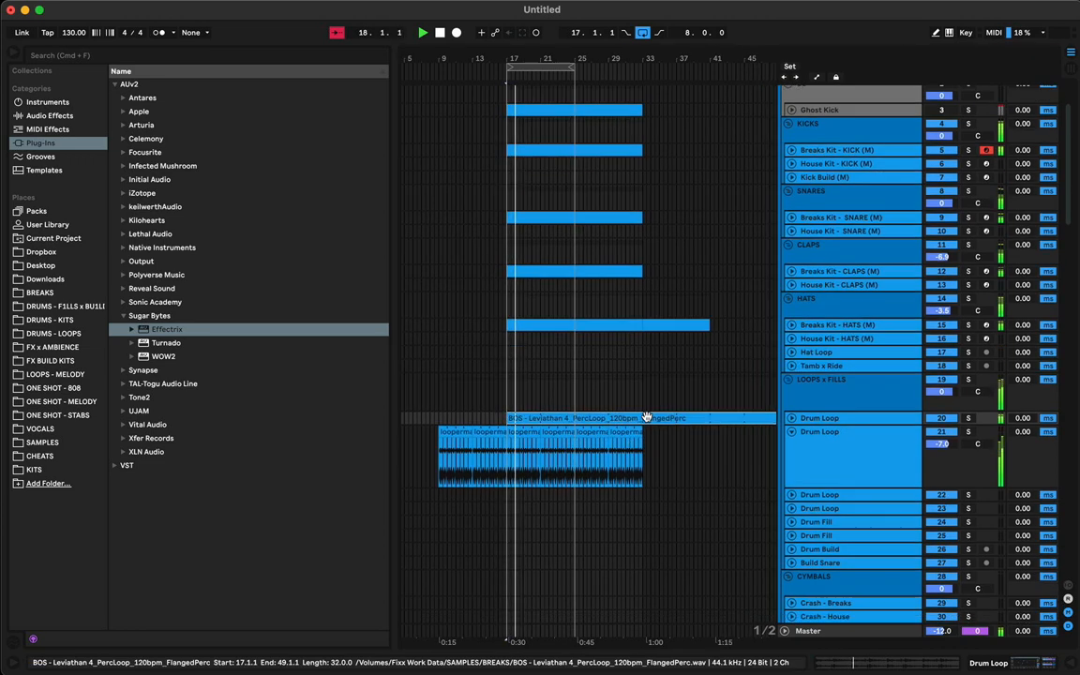
left_click_drag(741, 418, 610, 418)
- Lower the BOS - Leviathan 4 PercLoop clip's gain to -1.86 dB and move the clip to start at bar 33
double_click(575, 419)
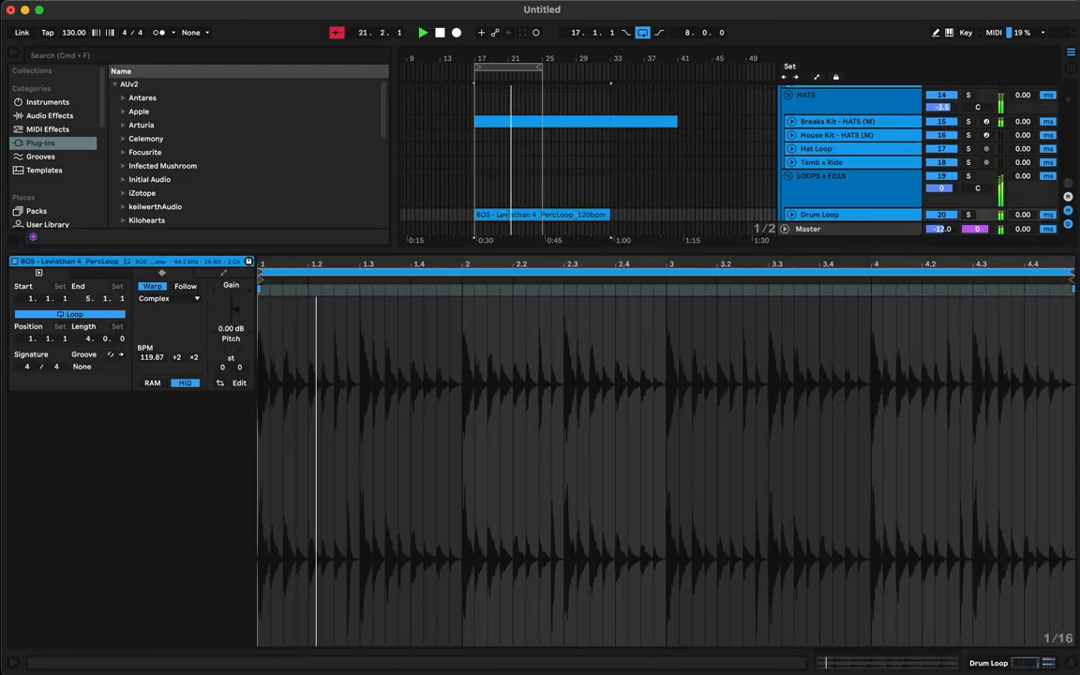
left_click_drag(235, 309, 234, 313)
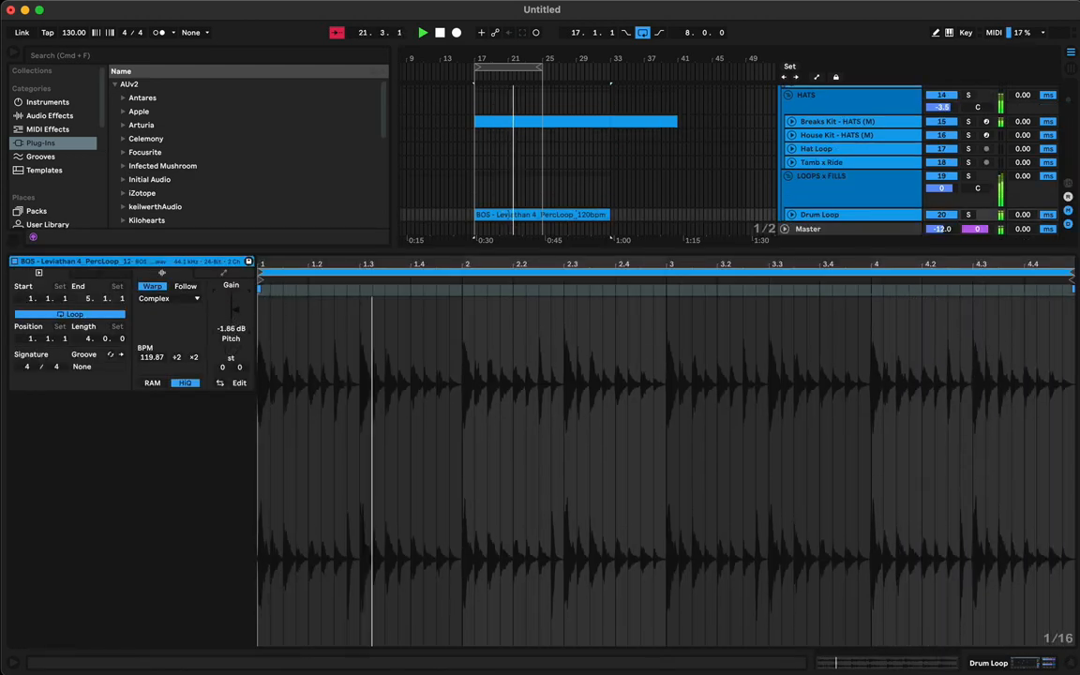
double_click(563, 251)
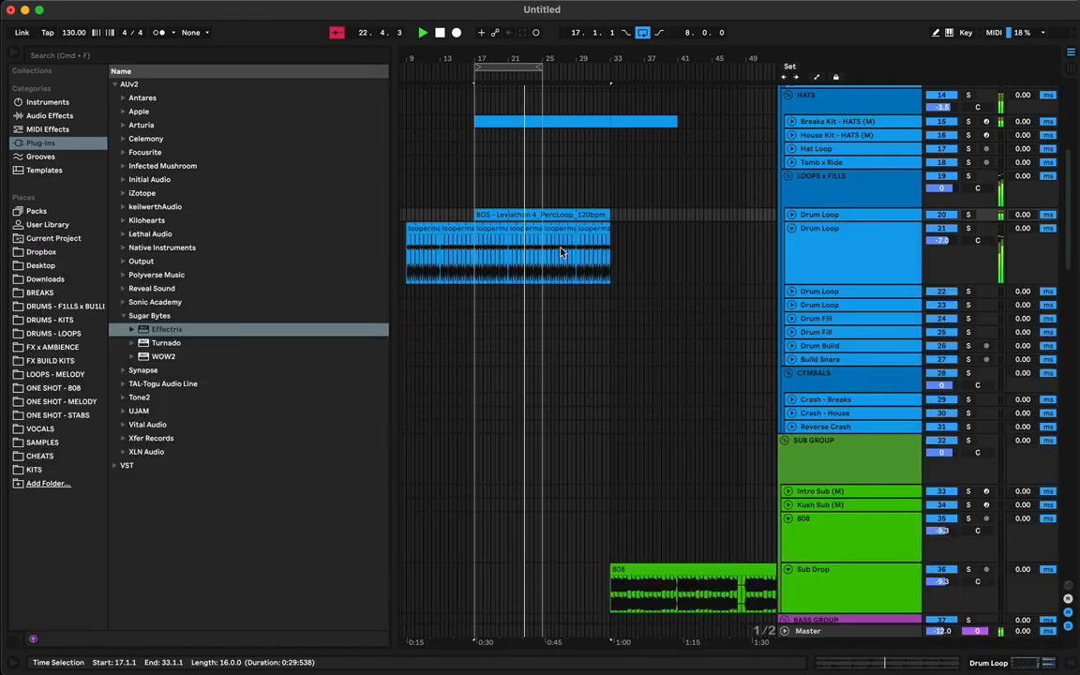
left_click_drag(507, 215, 630, 218)
left_click(476, 199)
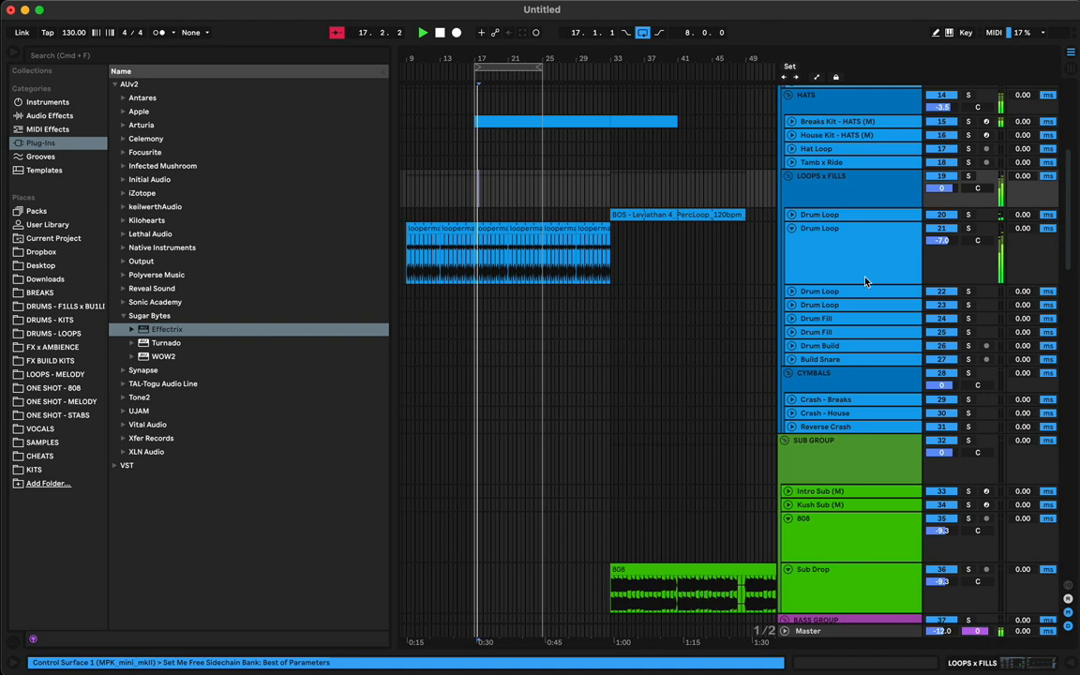
- Unfold Drum Loop track 22 and audition BHK_TNR_14.wav and BHK_TNR_13.wav from the BREAKS folder
left_click(790, 291)
left_click(473, 320)
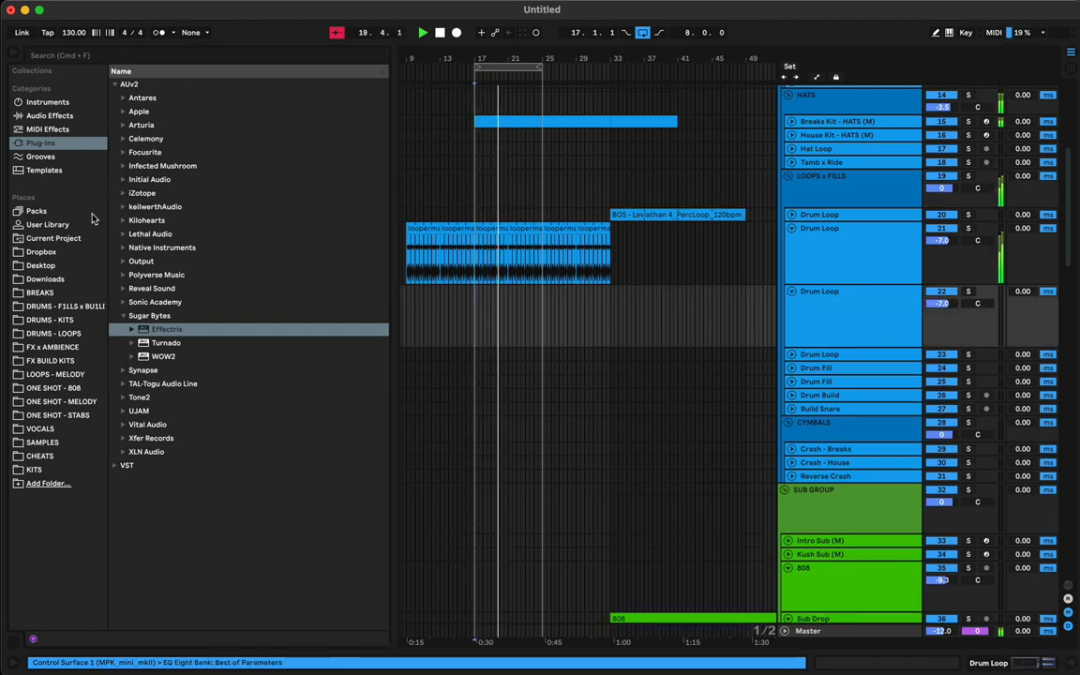
left_click(41, 293)
scroll(206, 361, "up", 20)
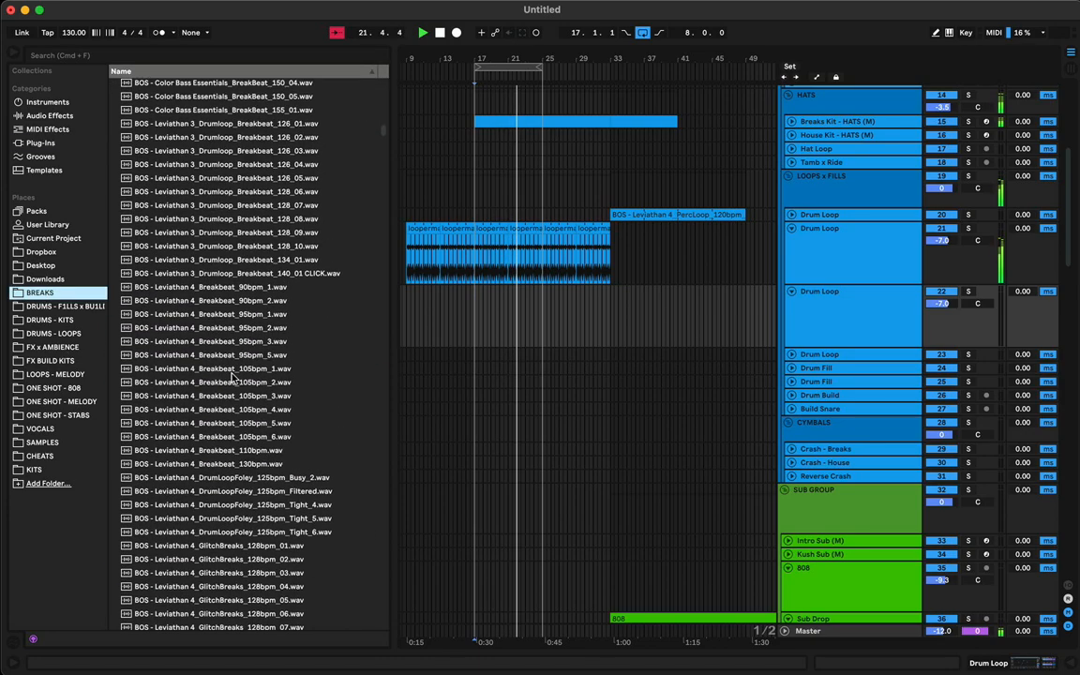
scroll(235, 379, "down", 15)
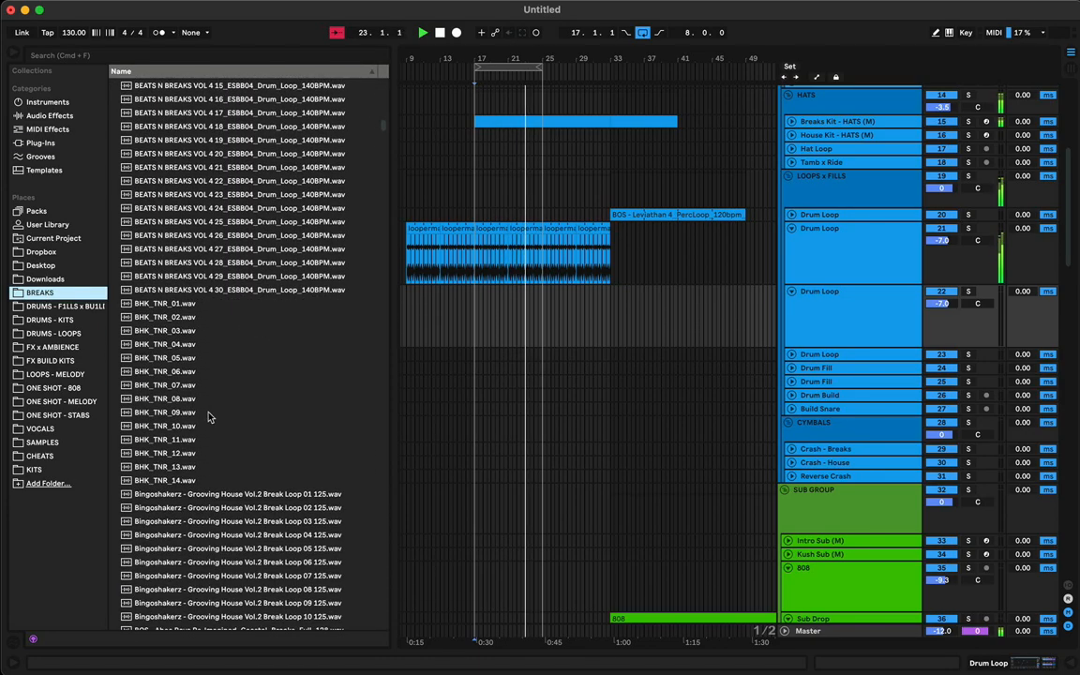
left_click(169, 481)
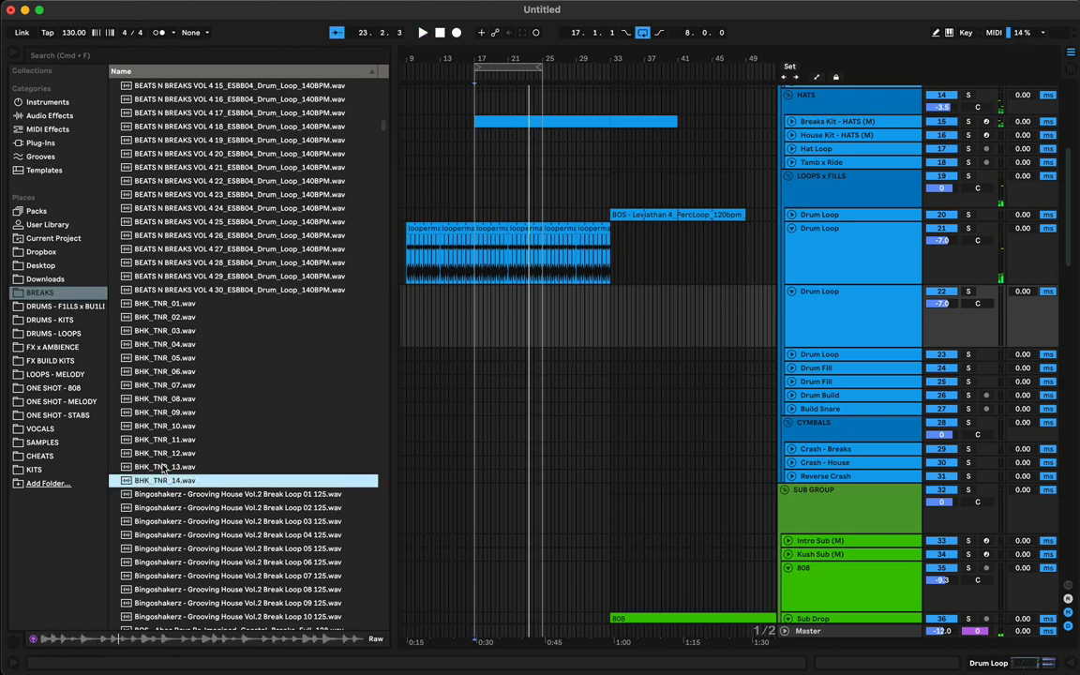
left_click(165, 467)
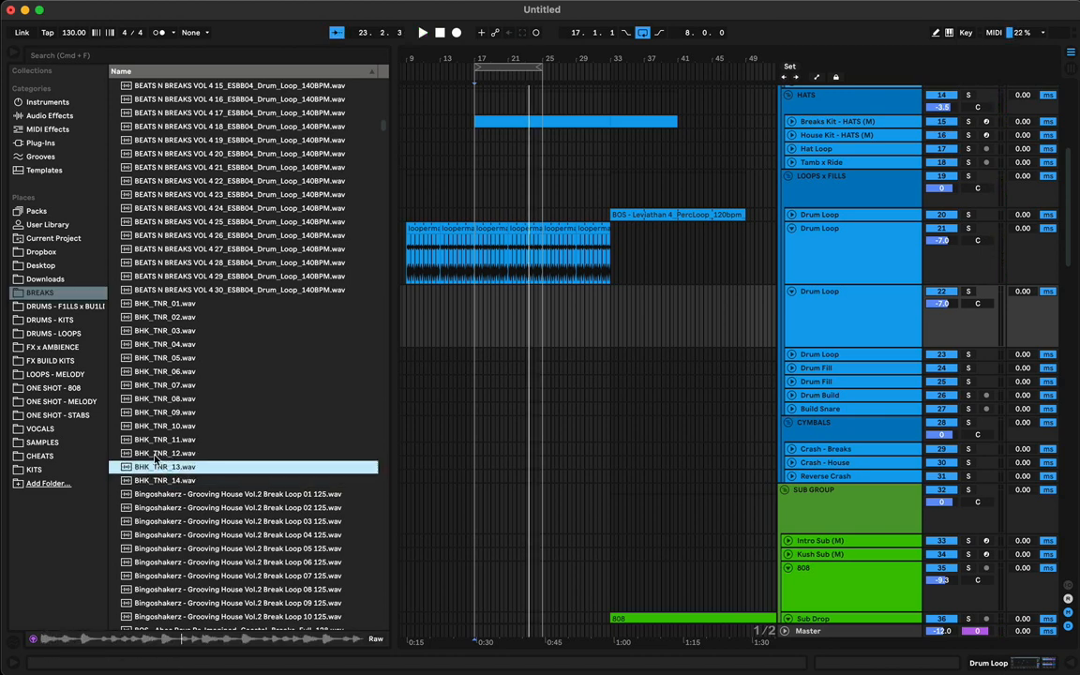
- Place BHK_TNR_13.wav at bar 17 on Drum Loop track 22 to fill bars 17 to 25, and start playback before it
mouse_move(155, 467)
left_mouse_down()
mouse_move(372, 369)
mouse_move(476, 307)
mouse_move(542, 305)
left_mouse_up()
left_click(449, 308)
key("space")
- In Drum Loop track 22's EQ Eight, set band 4 to 202 Hz at 7.81 dB and band 3 to 7.11 kHz at 2.36 dB
double_click(515, 290)
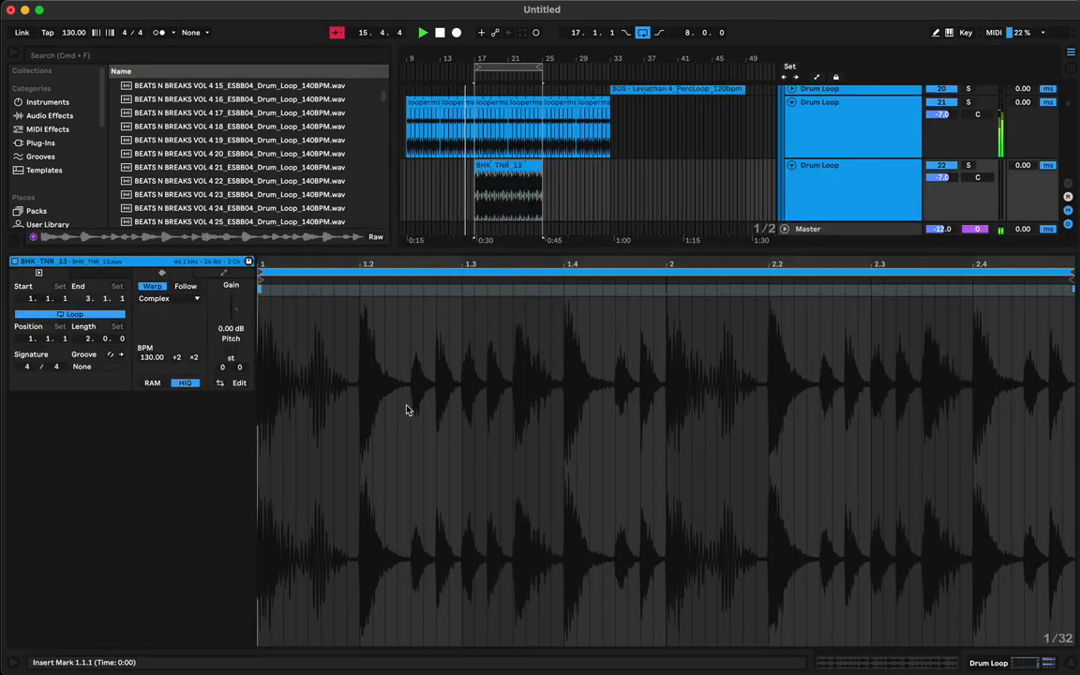
key("shift+Tab")
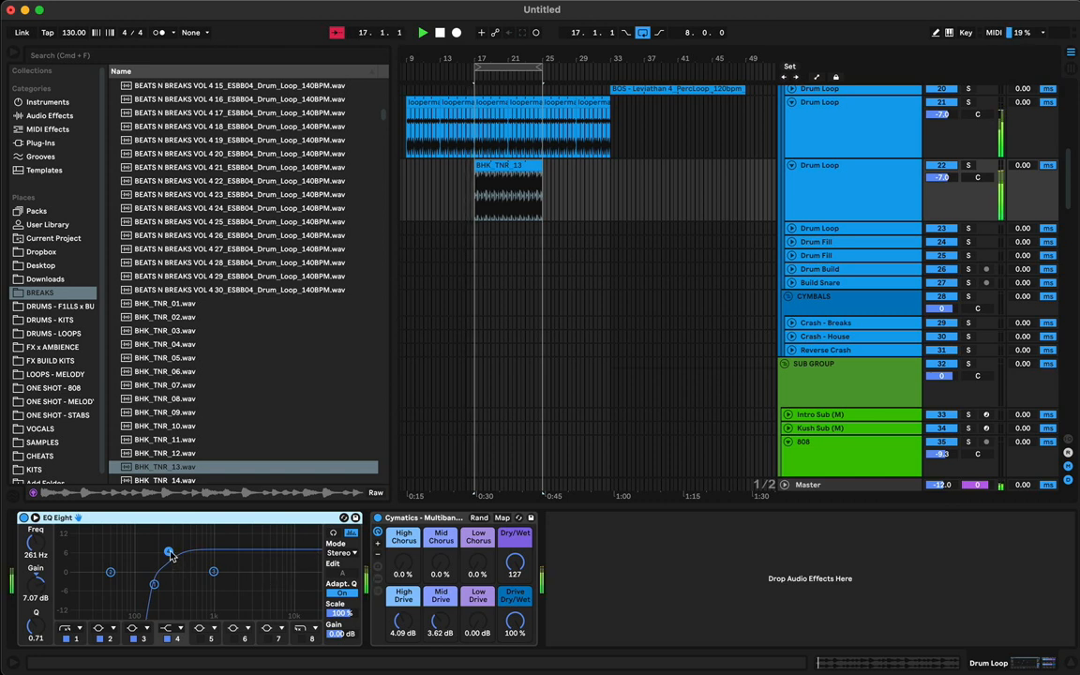
left_click_drag(170, 556, 159, 550)
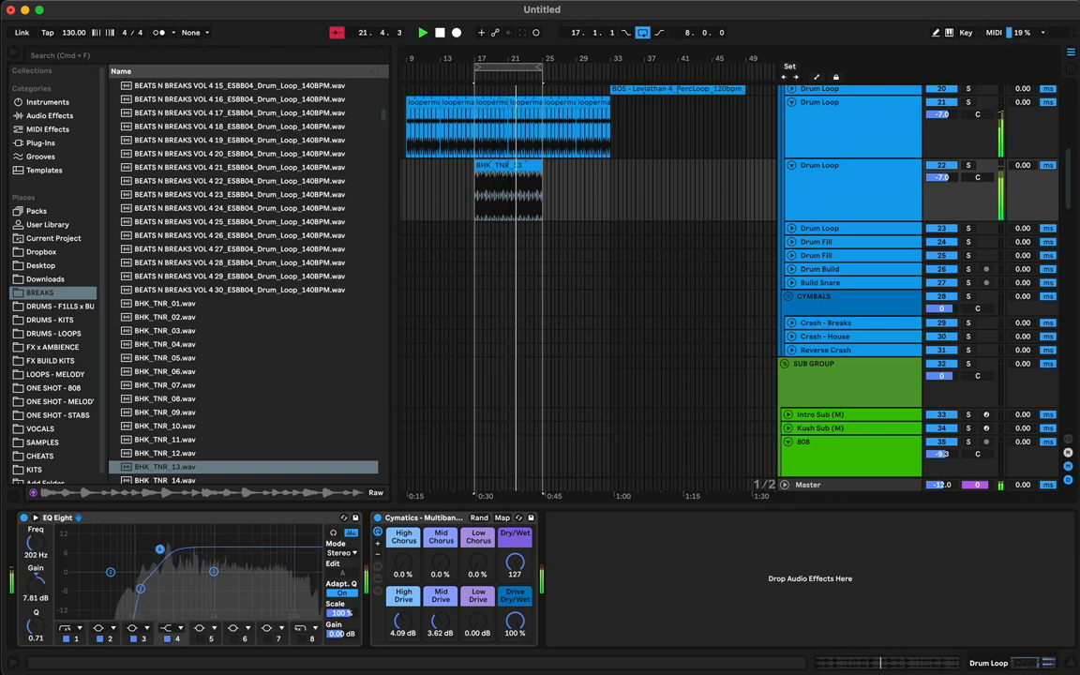
left_click(140, 588)
left_click_drag(160, 551, 279, 565)
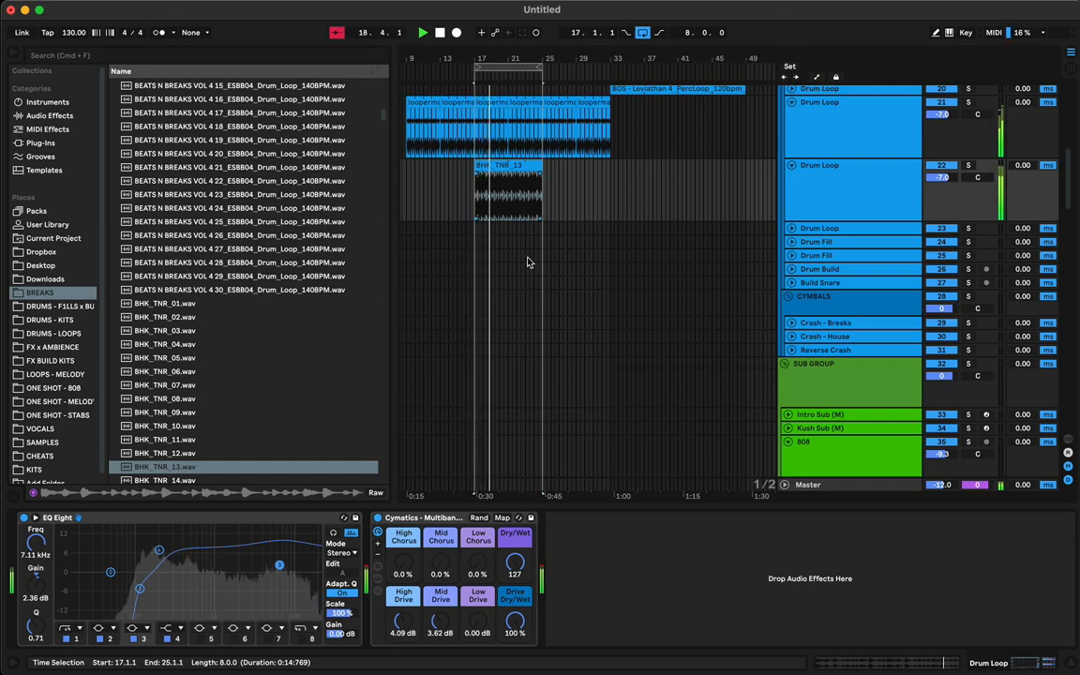
left_click(498, 510)
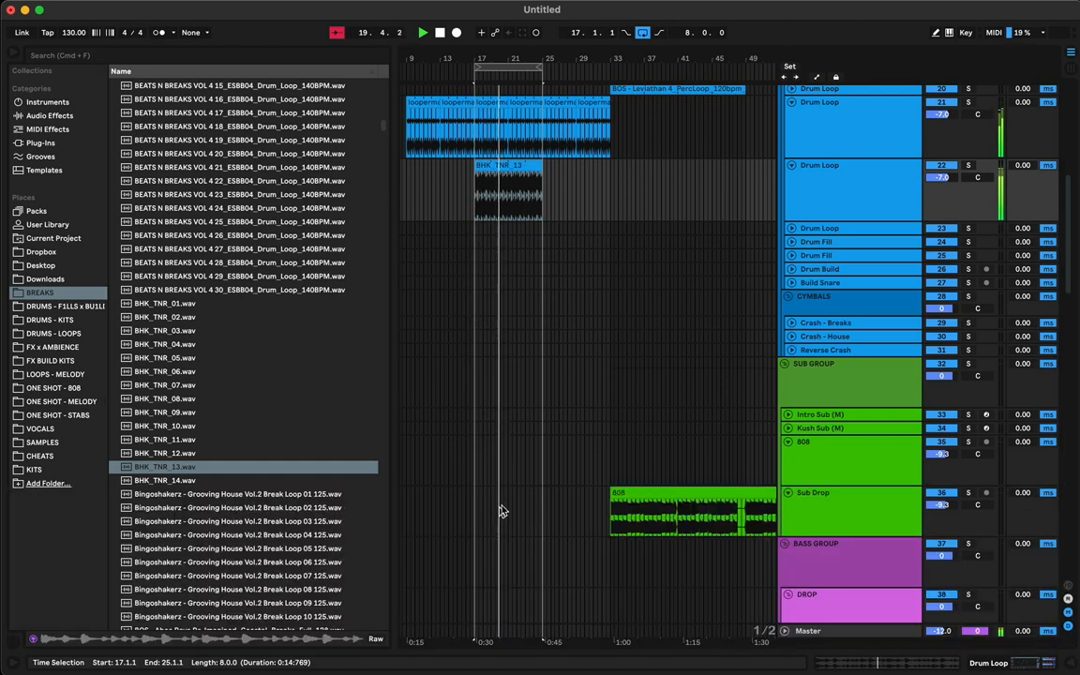
- Select the BHK_TNR_13 clip, listen to it with the drums from bar 17, and narrow the browser to show more of the arrangement
left_click(513, 460)
left_click_drag(541, 51, 537, 75)
scroll(573, 183, "up", 8)
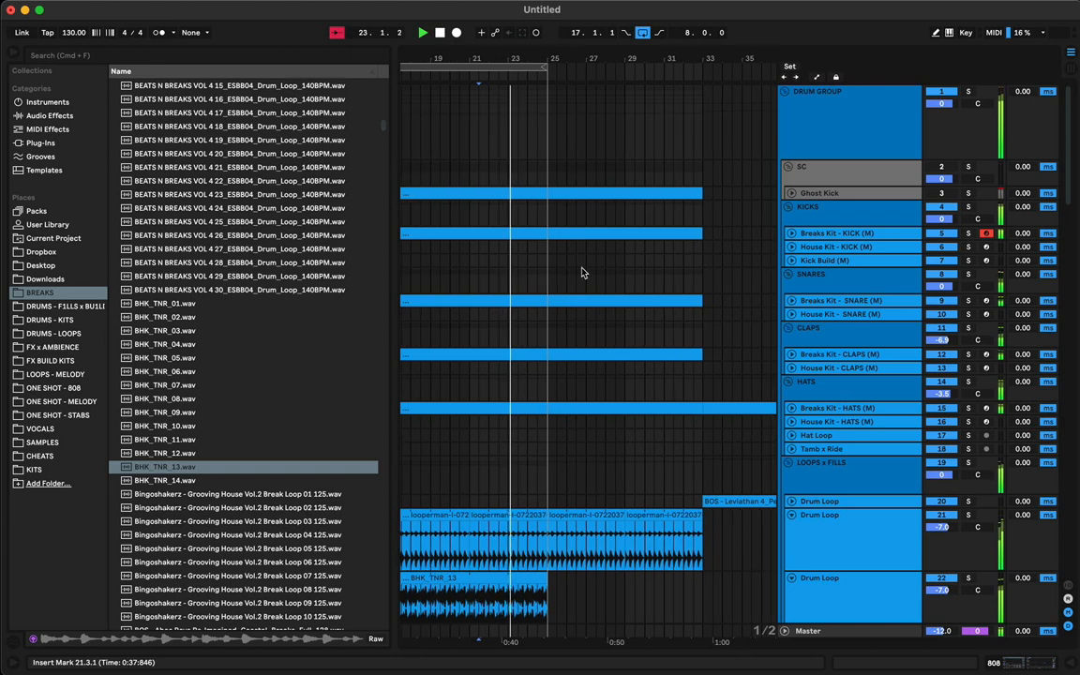
scroll(581, 270, "down", 6)
scroll(525, 347, "down", 1)
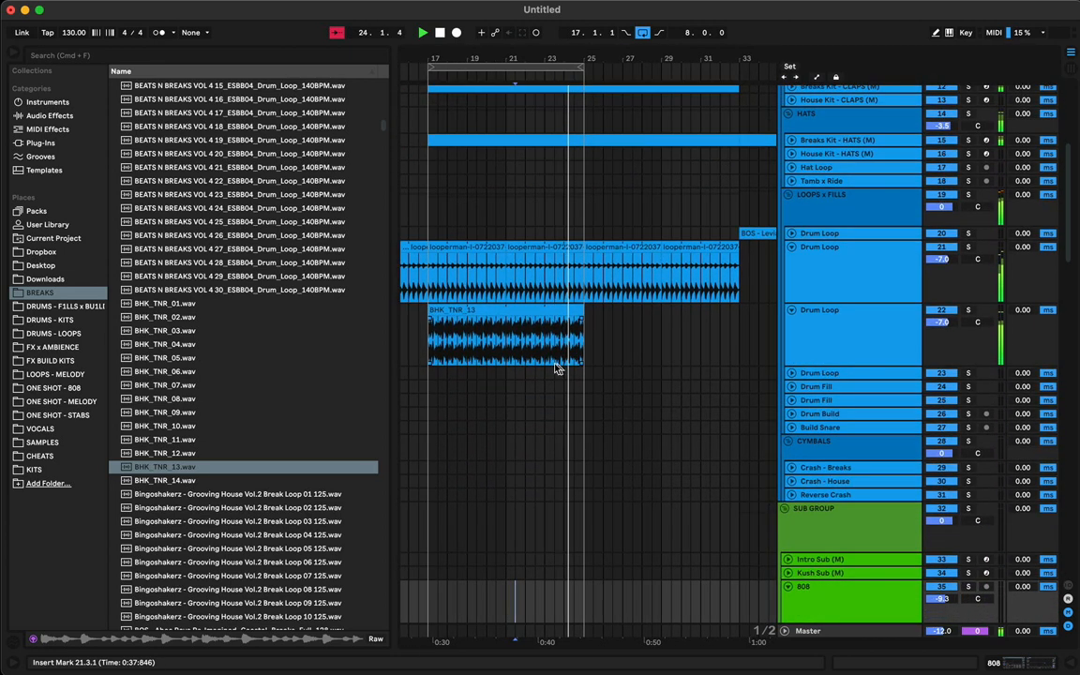
left_click(514, 323)
key("space")
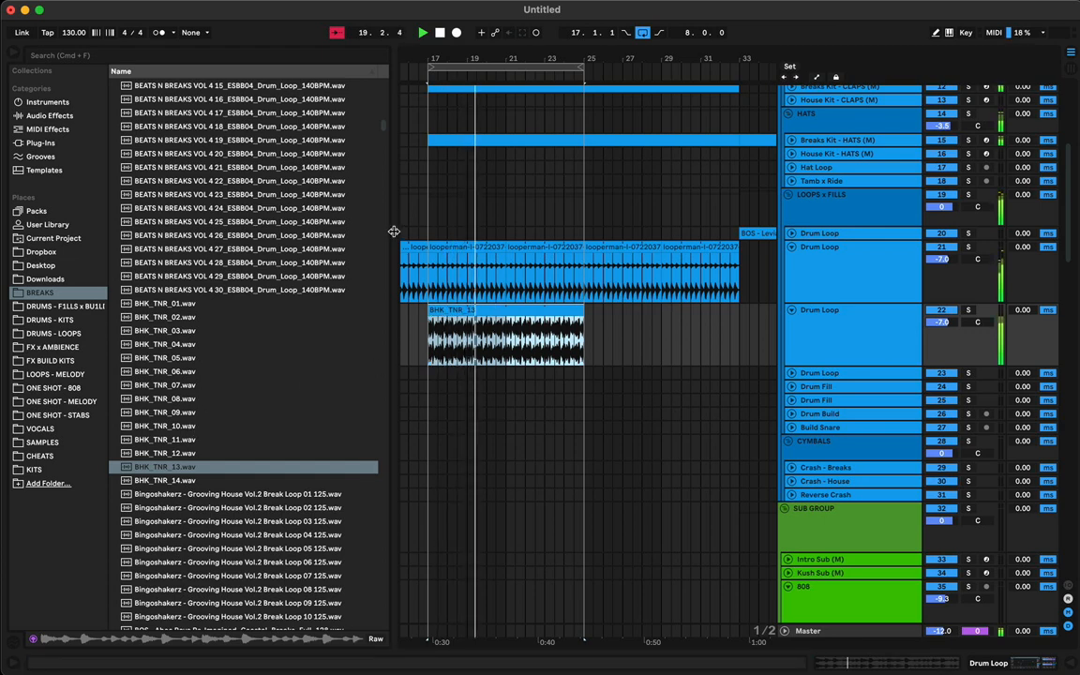
left_click_drag(391, 225, 292, 245)
scroll(418, 256, "up", 5)
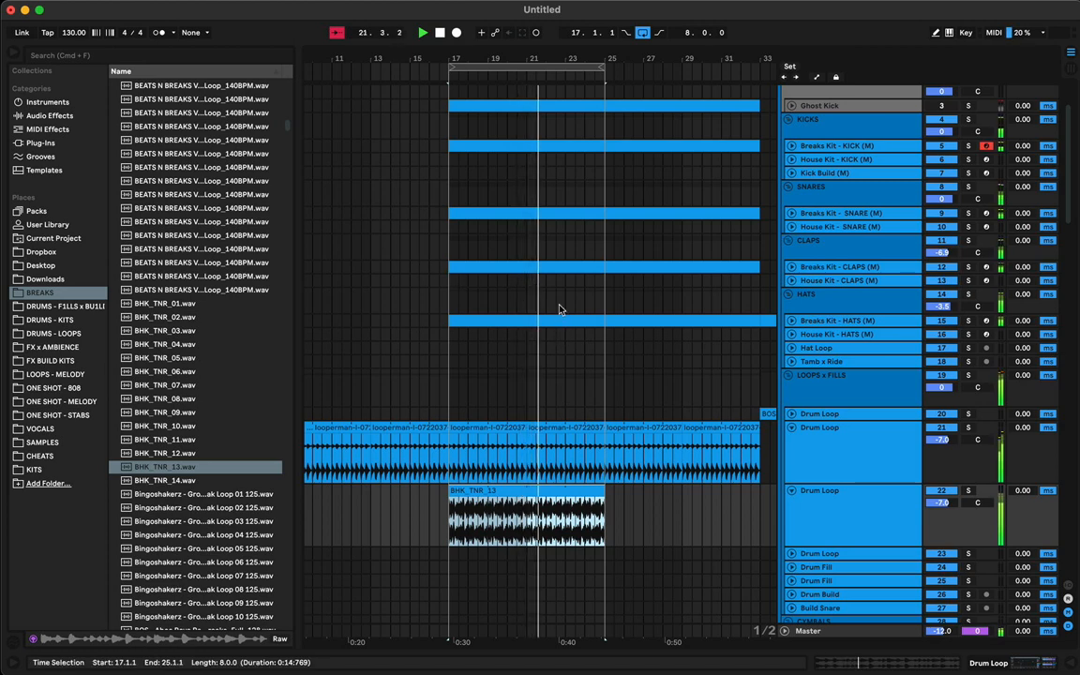
- Copy the Breaks Kit - CLAPS pattern for bars 17 to 25 to House Kit - CLAPS and delete all notes except the first beat-4 clap
left_click(568, 267)
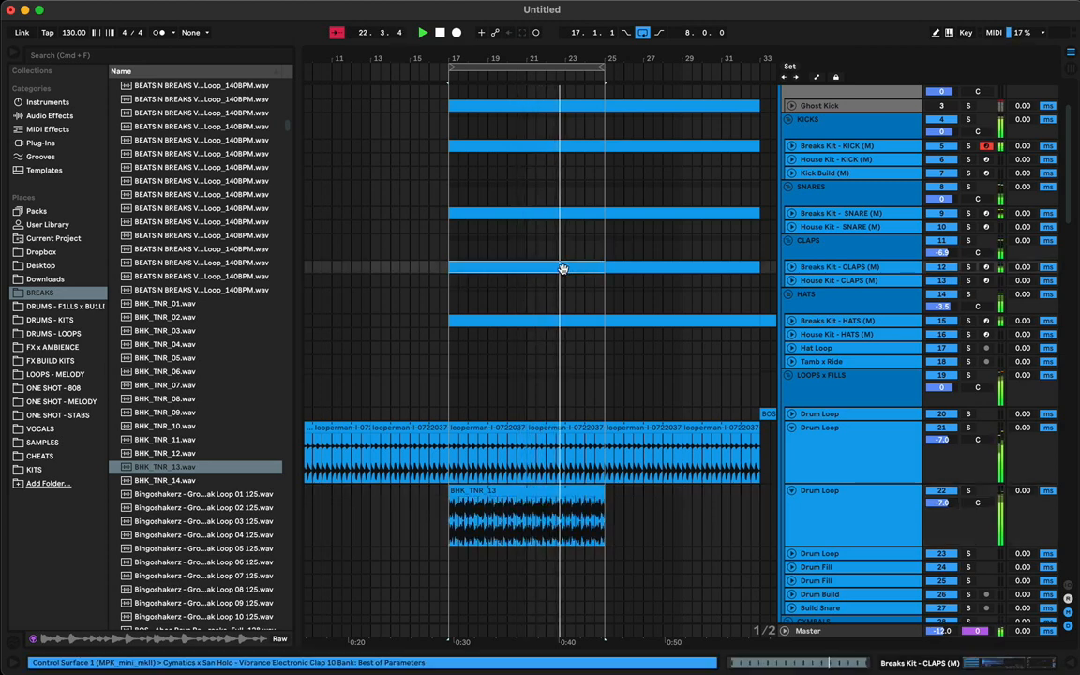
double_click(522, 281)
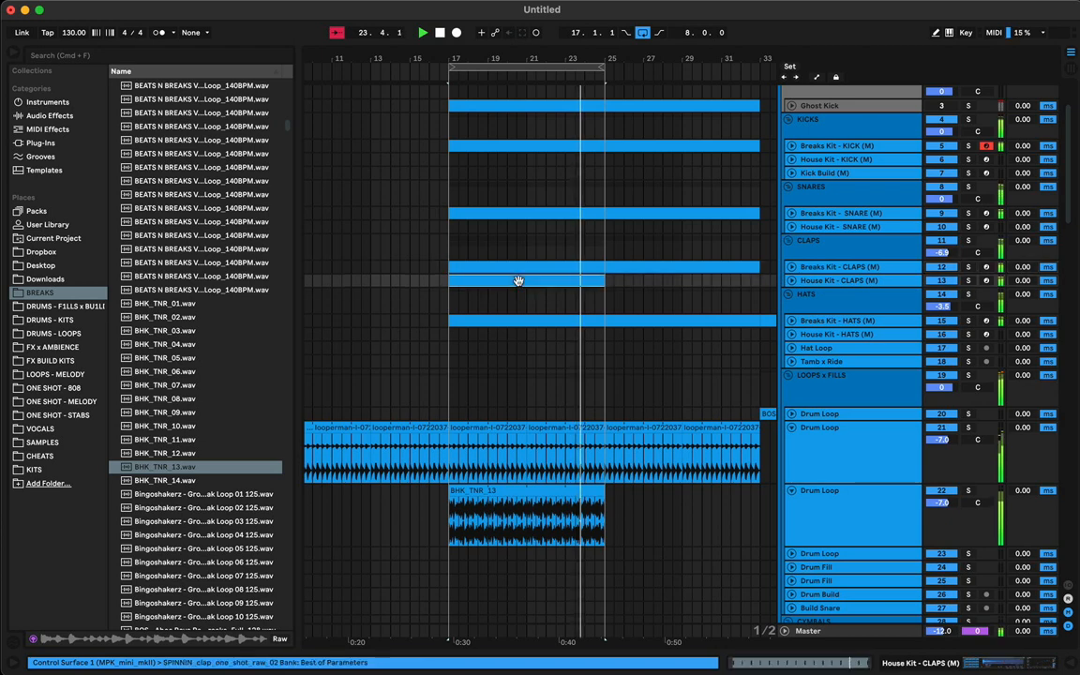
scroll(487, 551, "up", 8)
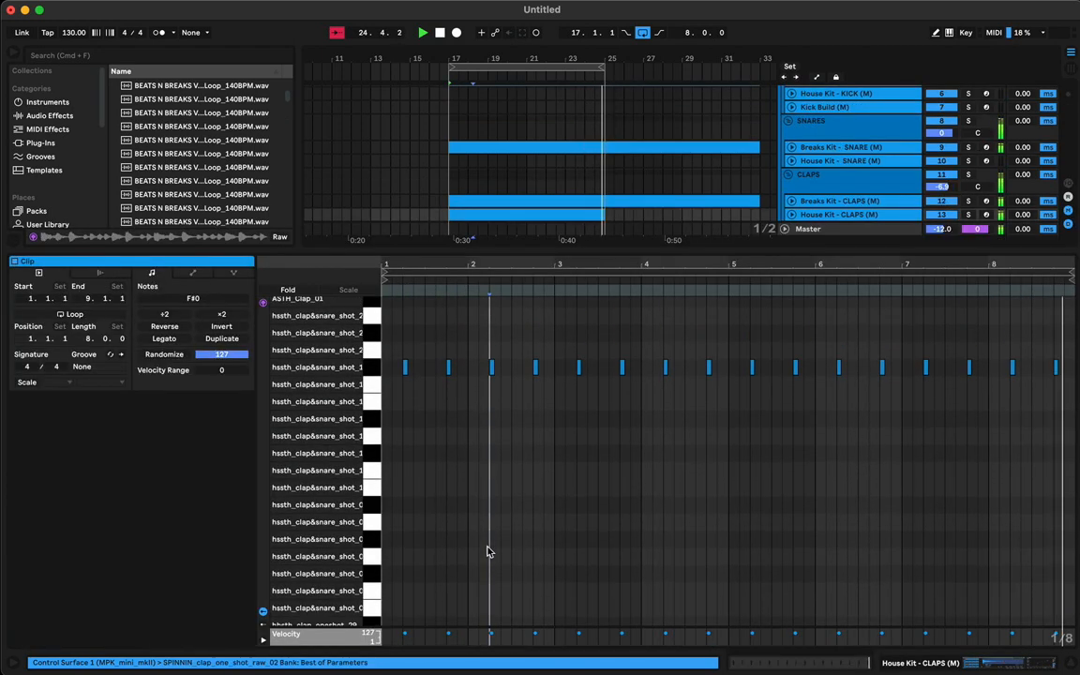
left_click_drag(429, 417, 395, 414)
key("Delete")
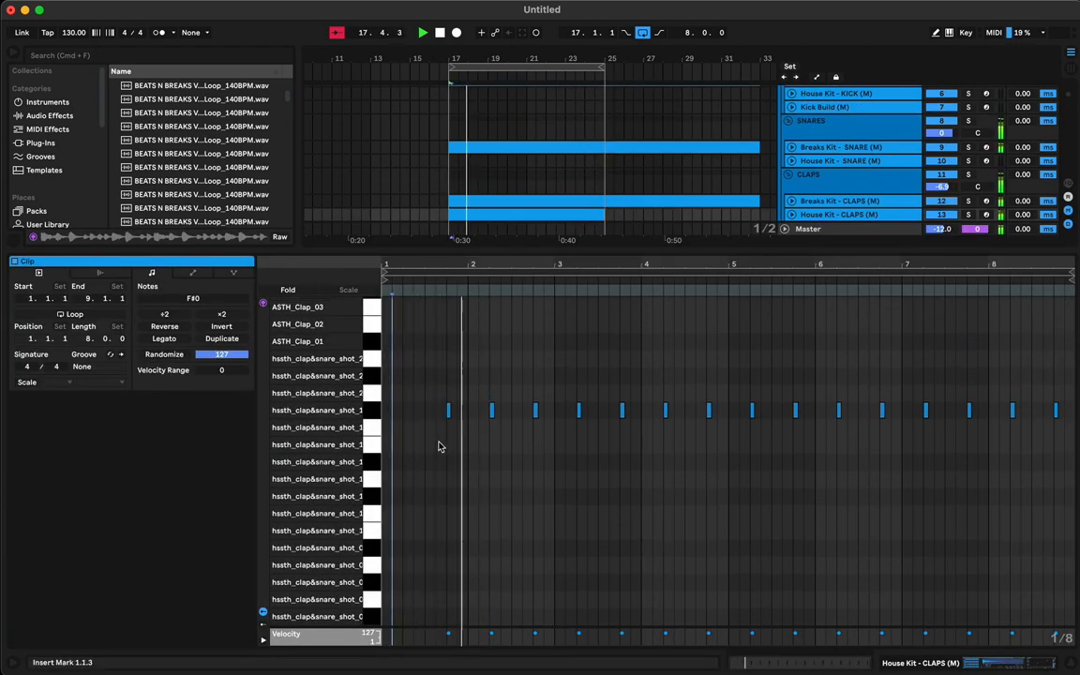
left_click_drag(473, 430, 1077, 375)
key("Delete")
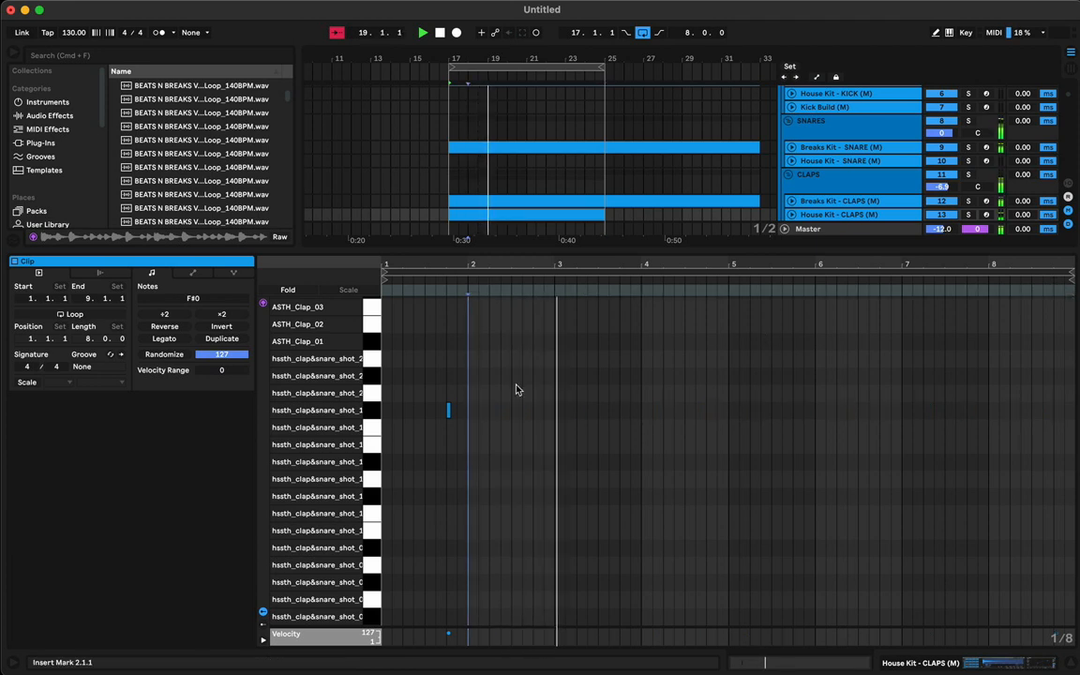
- Duplicate the one-bar selection containing the beat-4 clap until every bar of the eight-bar House Kit - CLAPS clip has one clap
left_click_drag(469, 392, 375, 446)
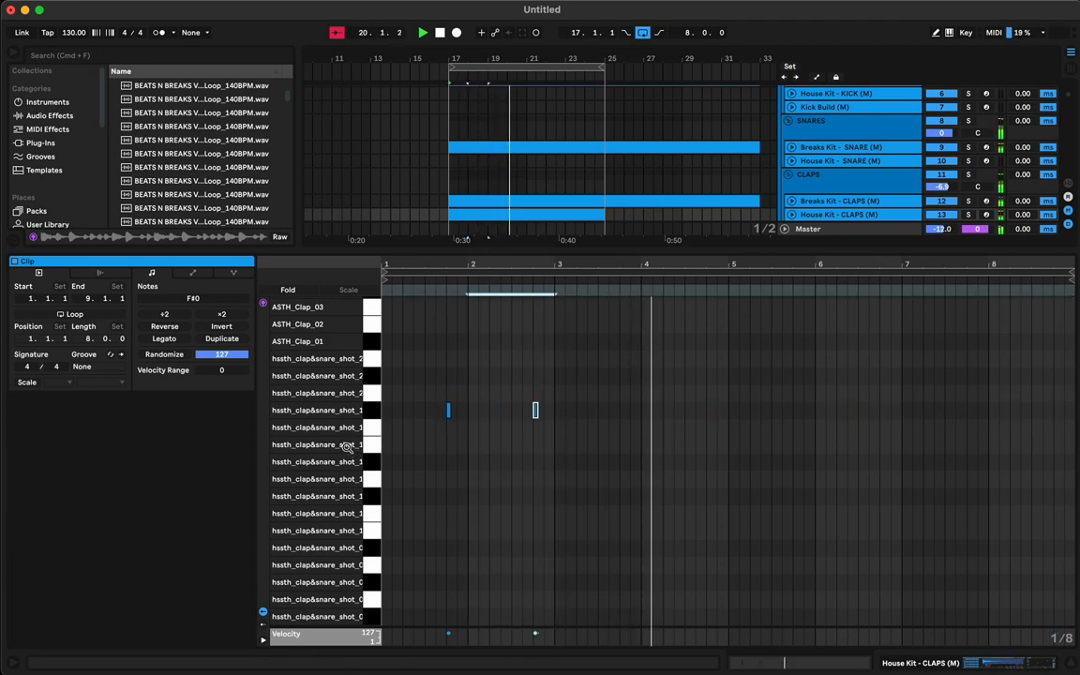
key("super+d")
key("super+d")
key("super+d")
key("super+d")
key("super+d")
key("super+d")
key("super+d")
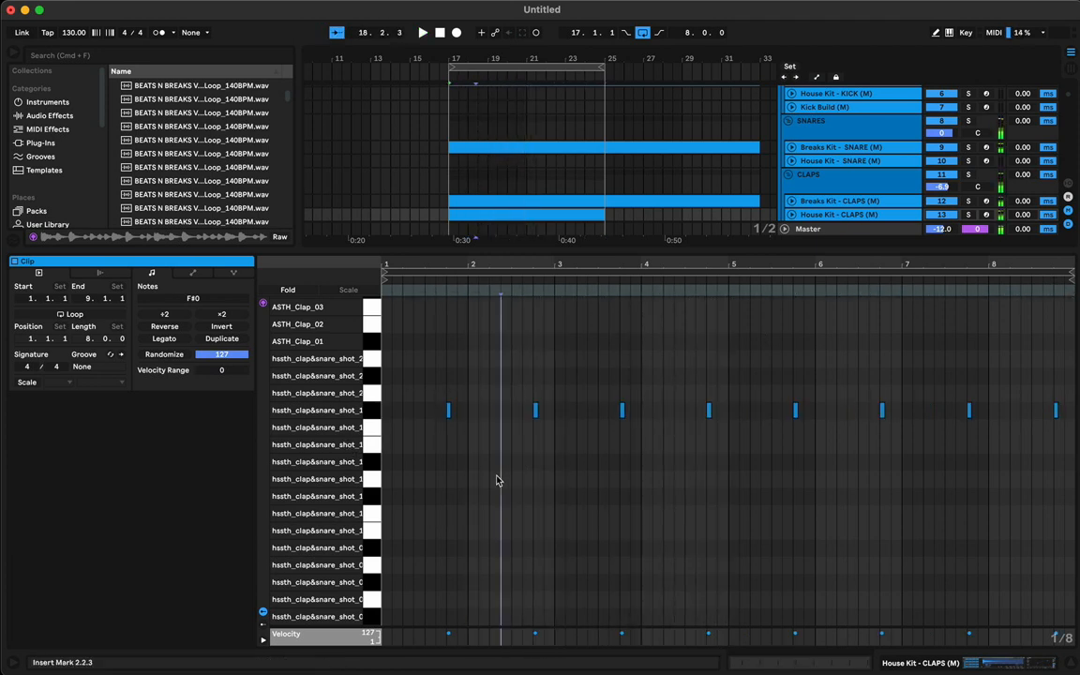
- Audition different clap samples by transposing all the House Kit - CLAPS notes, settle on C4, and play the loop from bar 17
key("space")
key("super+a")
key("Up")
key("Up")
key("Up")
key("shift+Up")
key("Up")
key("Up")
key("Up")
key("Up")
key("Up")
key("Up")
key("Up")
key("Up")
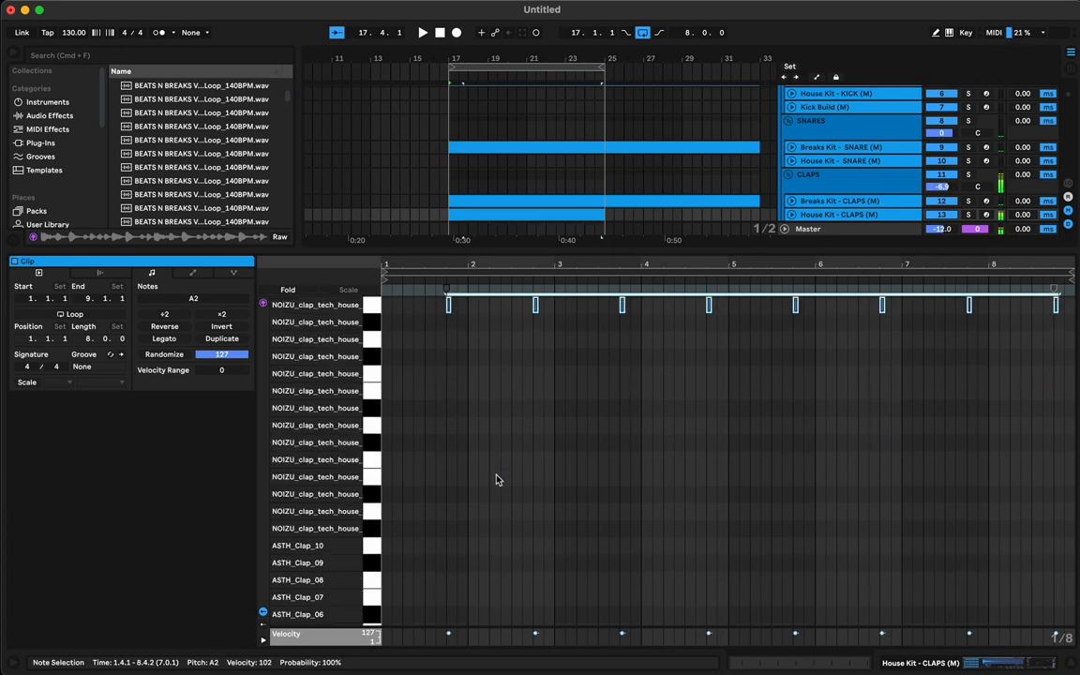
key("Down")
key("Down")
key("Down")
key("Down")
key("Down")
key("Down")
key("Down")
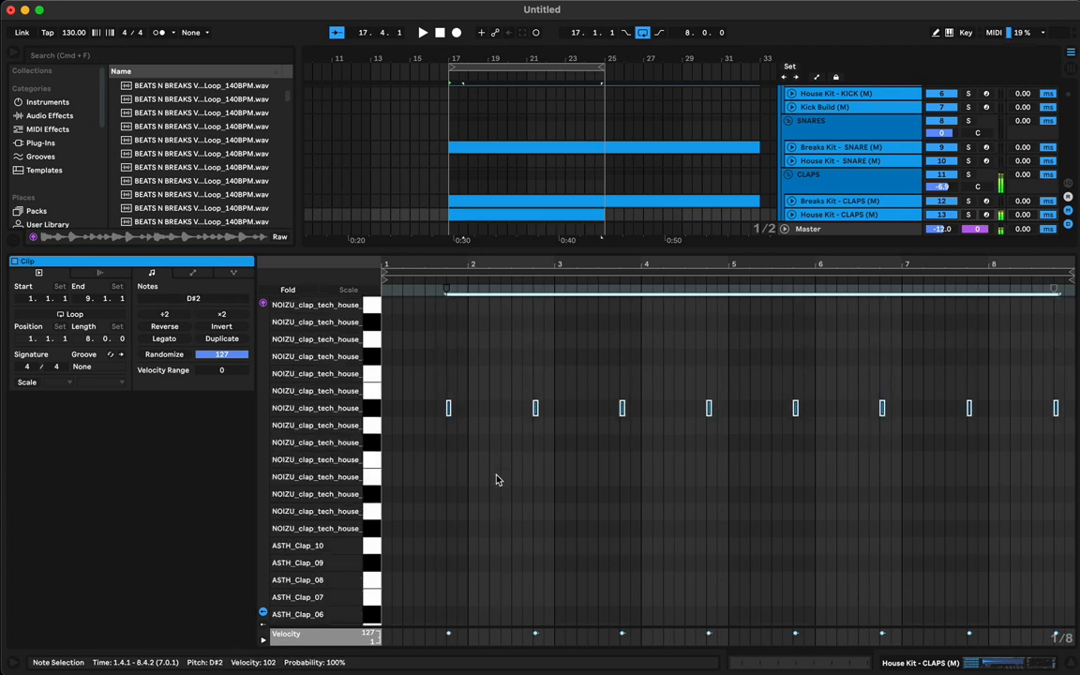
key("Down")
key("Down")
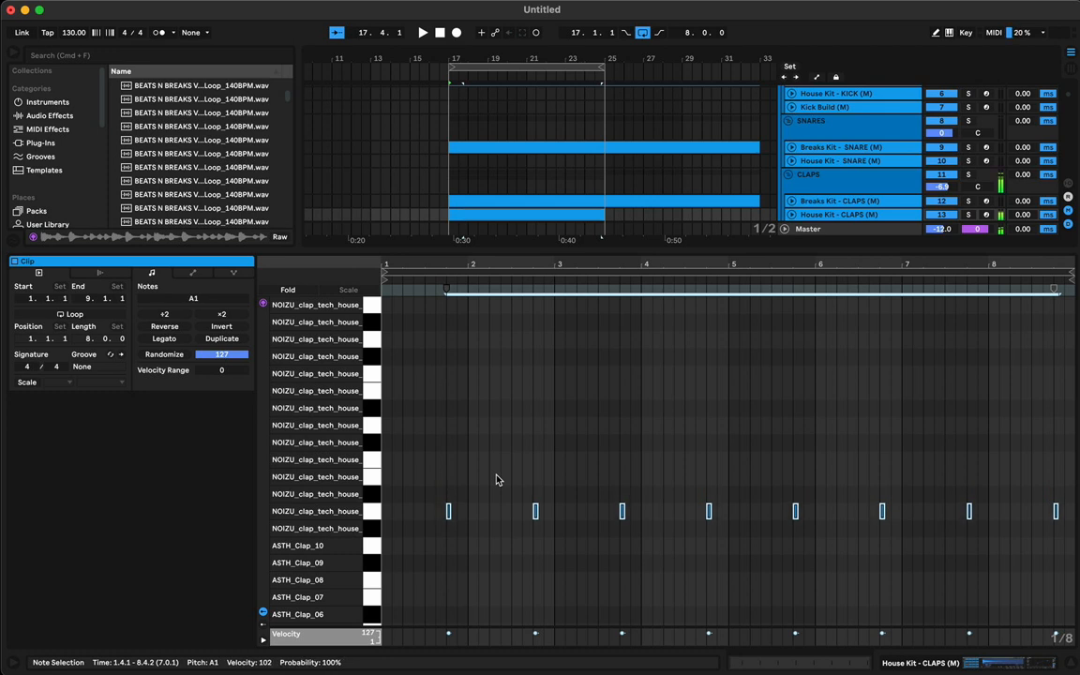
key("shift+Up")
key("shift+Up")
key("shift+Up")
key("Down")
key("Down")
key("Down")
key("Down")
key("Down")
key("Down")
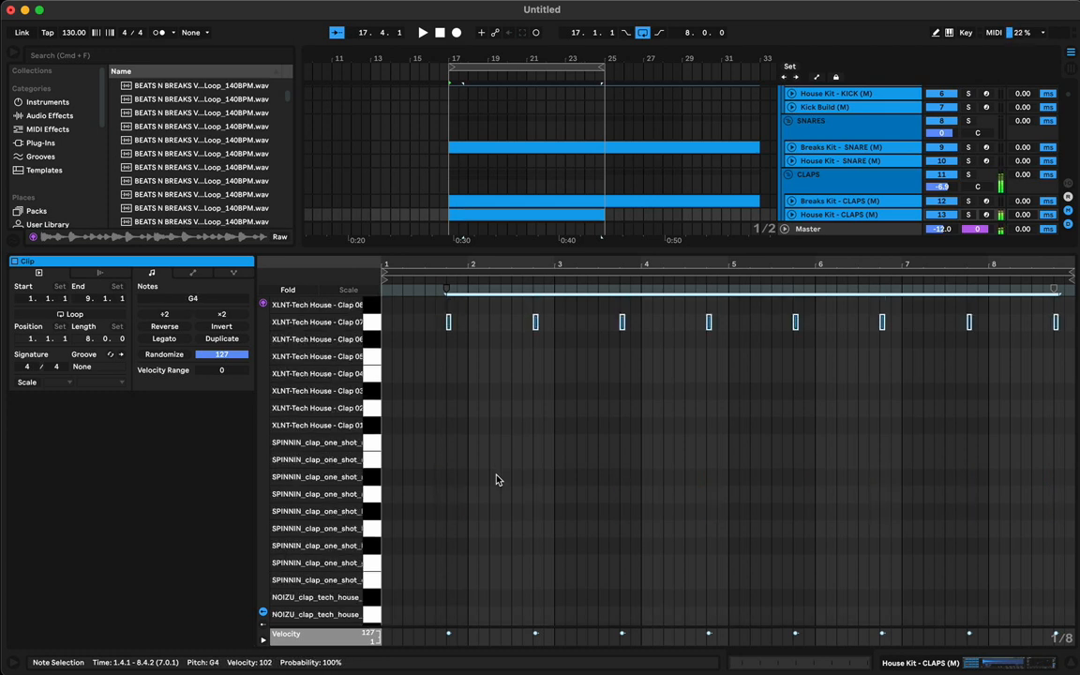
key("Down")
key("Down")
key("Down")
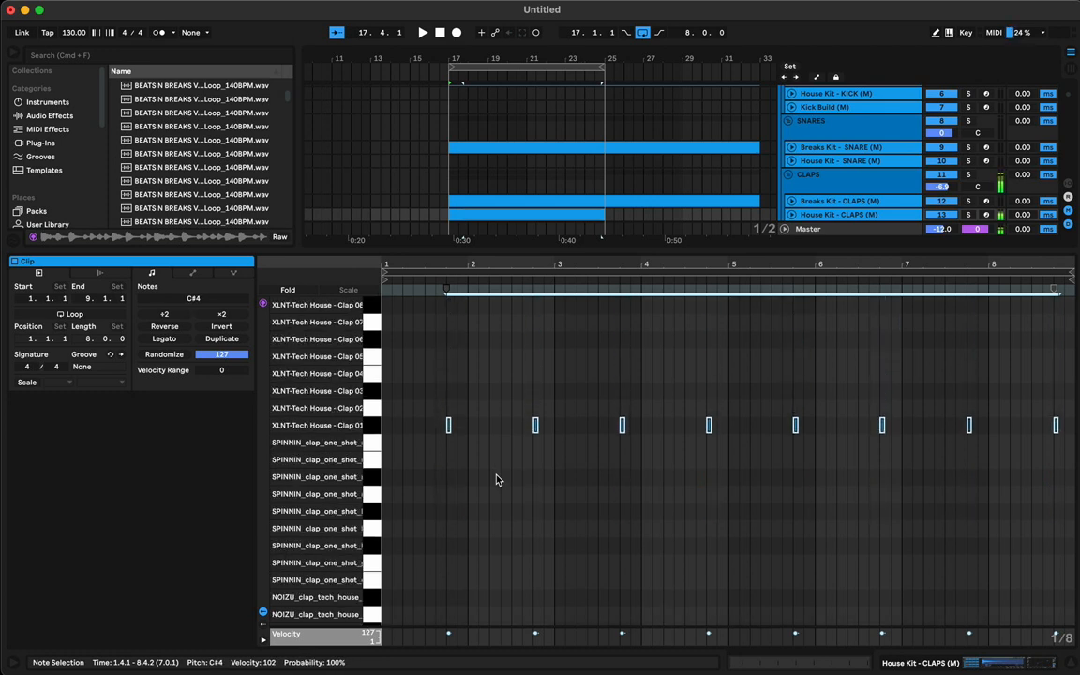
key("Up")
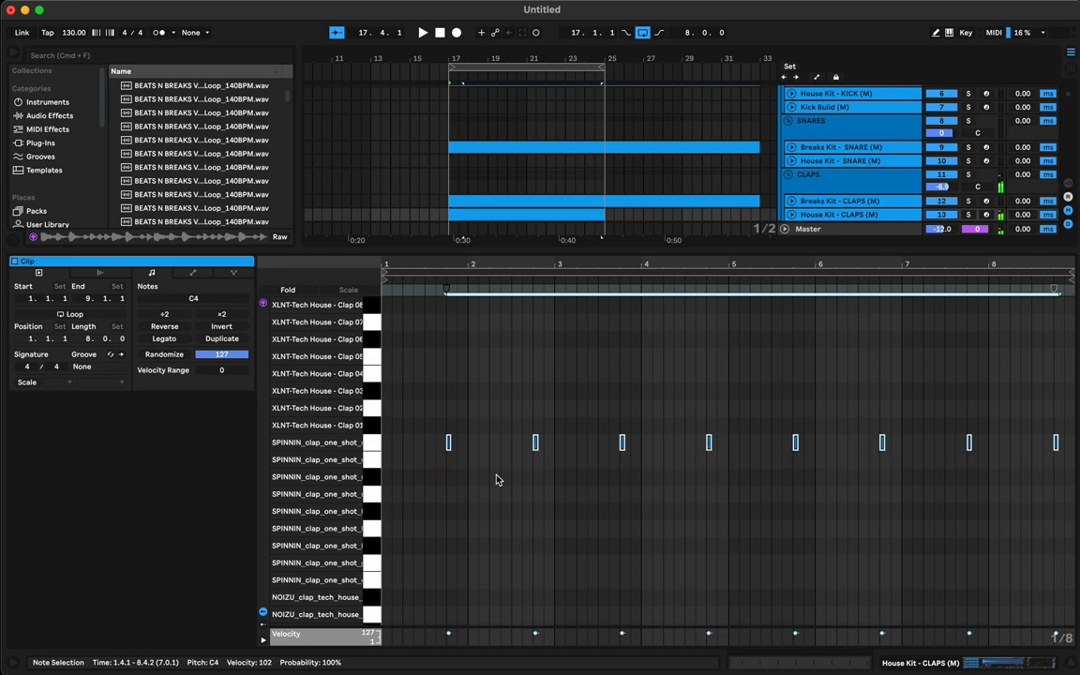
key("space")
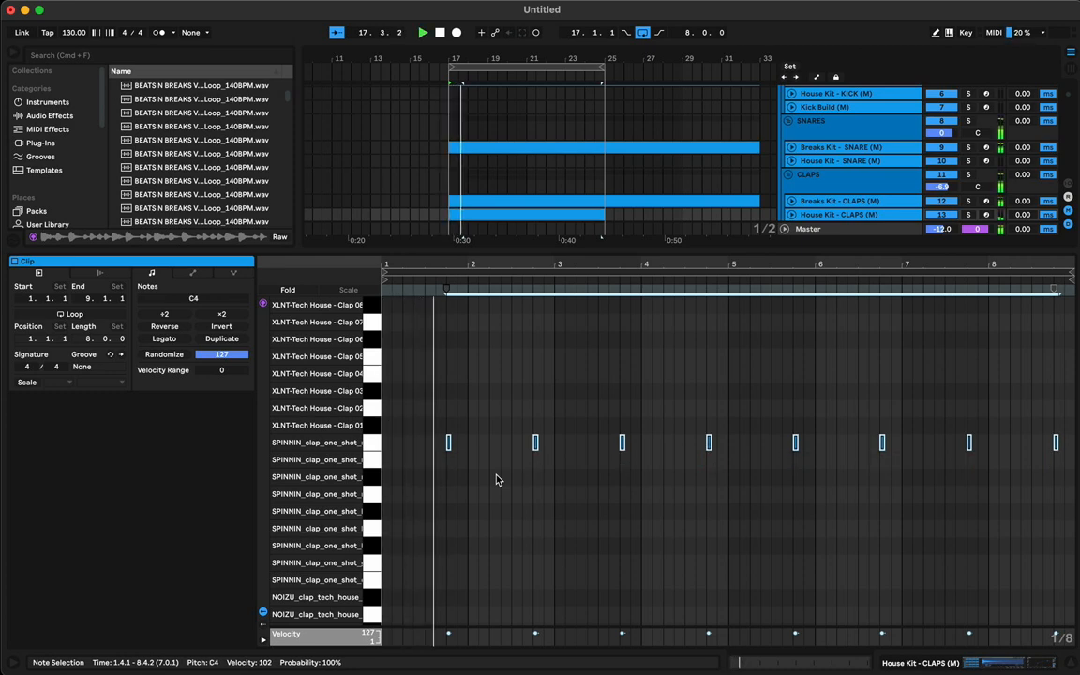
- Lower the House Kit - CLAPS track volume slightly in the mixer and return to the arrangement
key("shift+Tab")
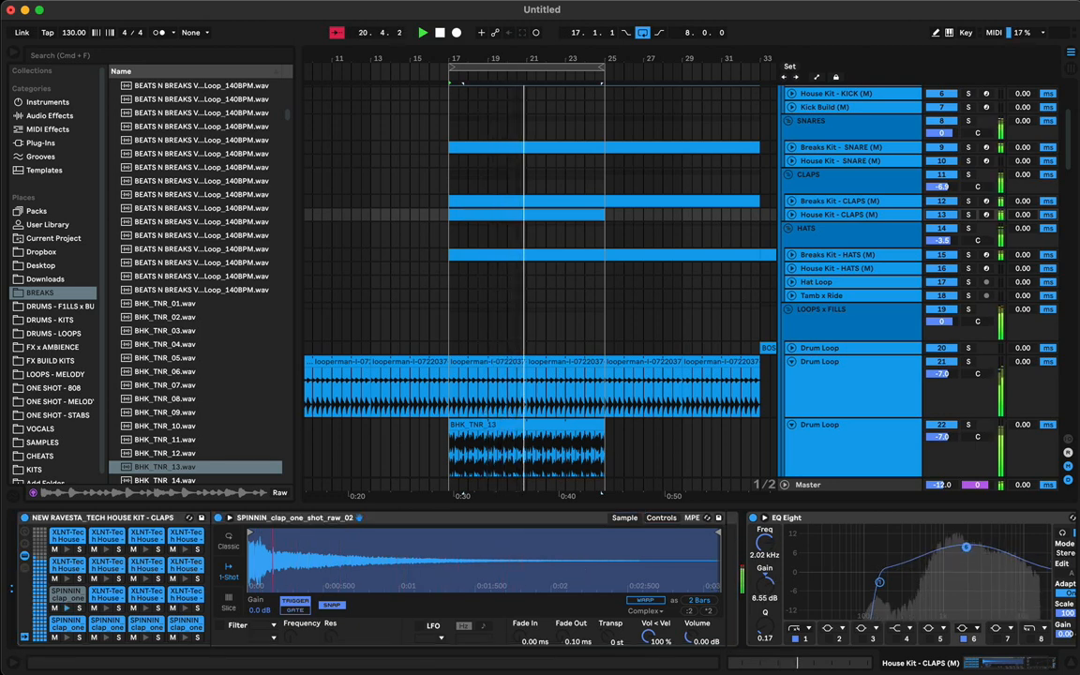
key("Tab")
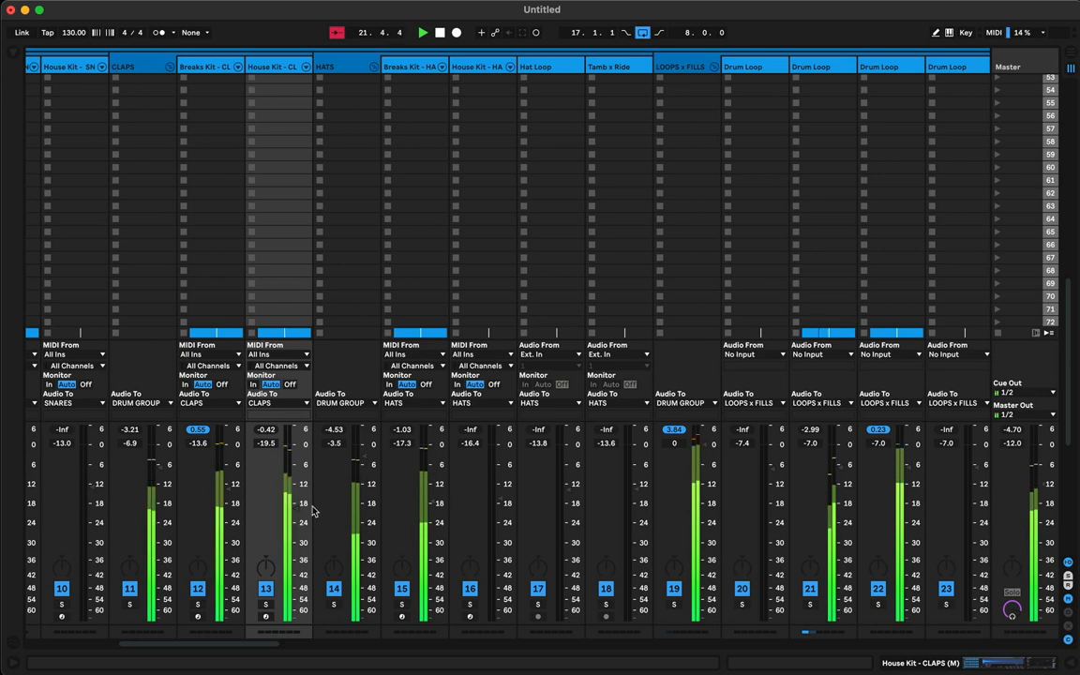
left_click_drag(296, 502, 297, 506)
key("Tab")
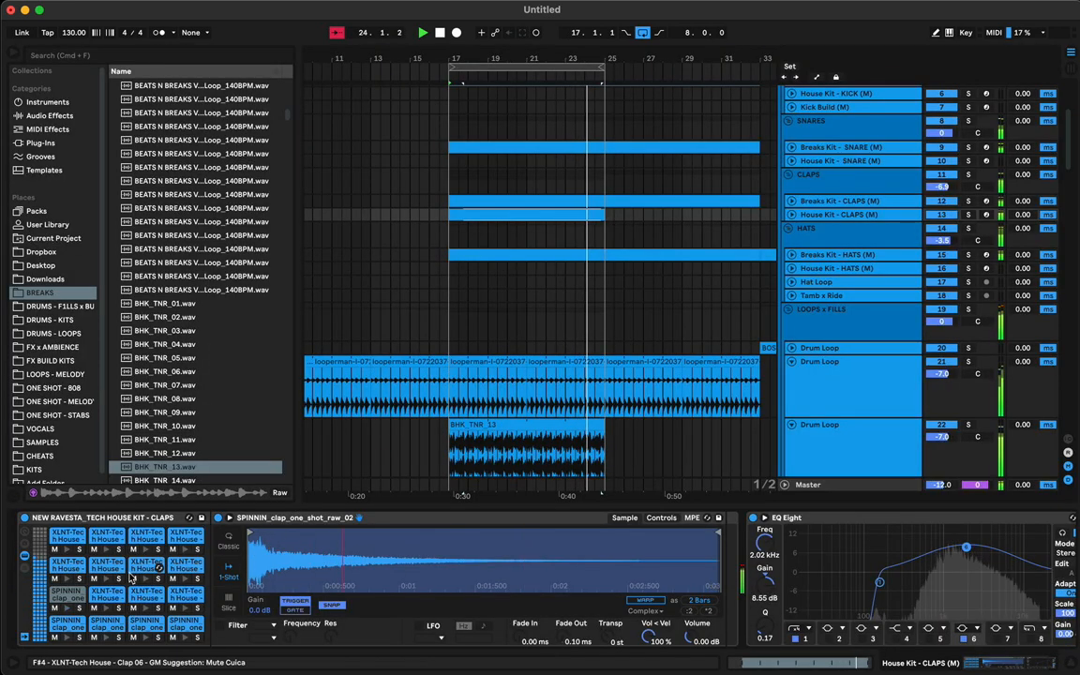
- Trim the end of the SPINNIN_clap_one_shot_raw_02 sample to under half its length and set its fade-out to about 1.1 s
left_click(79, 608)
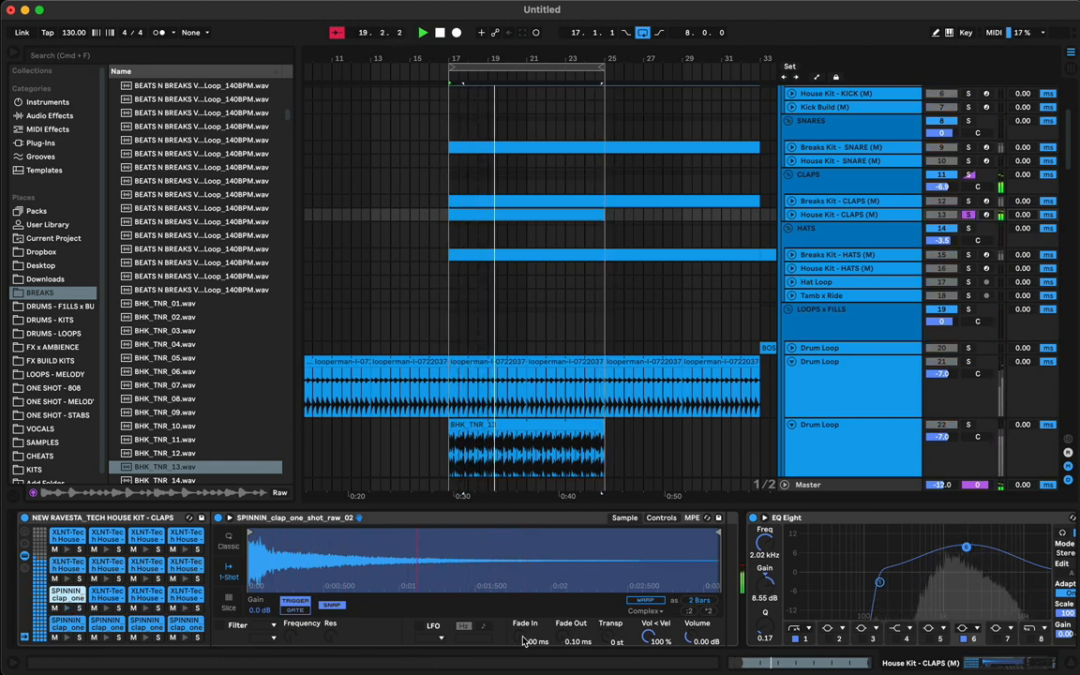
left_click_drag(563, 637, 563, 597)
left_click_drag(717, 533, 512, 533)
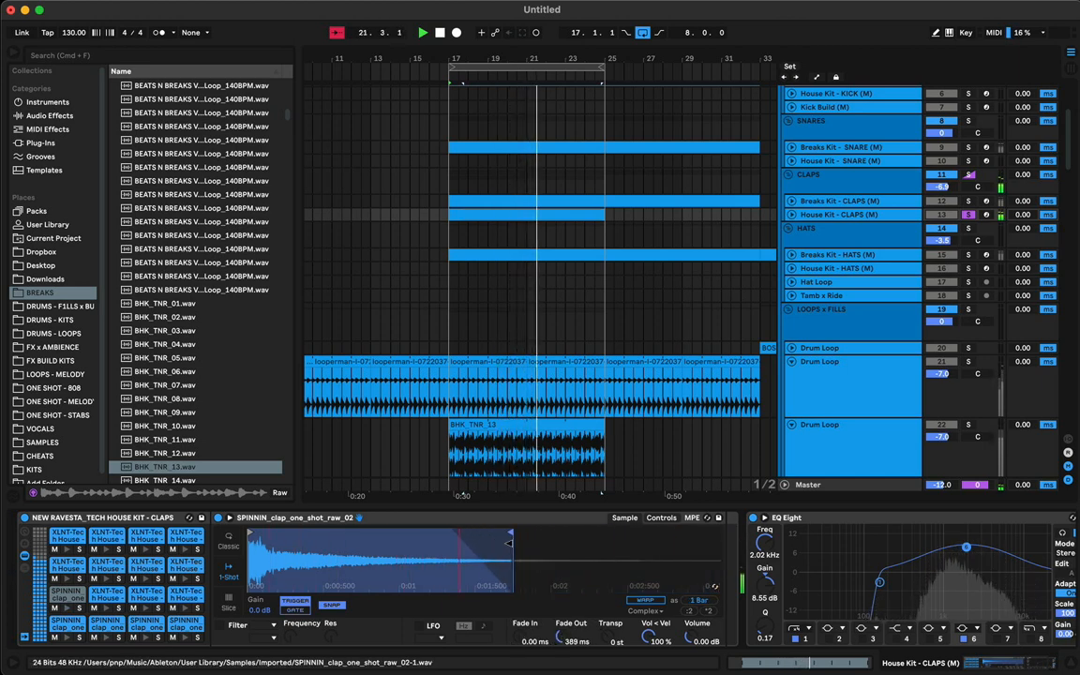
left_click_drag(562, 638, 562, 615)
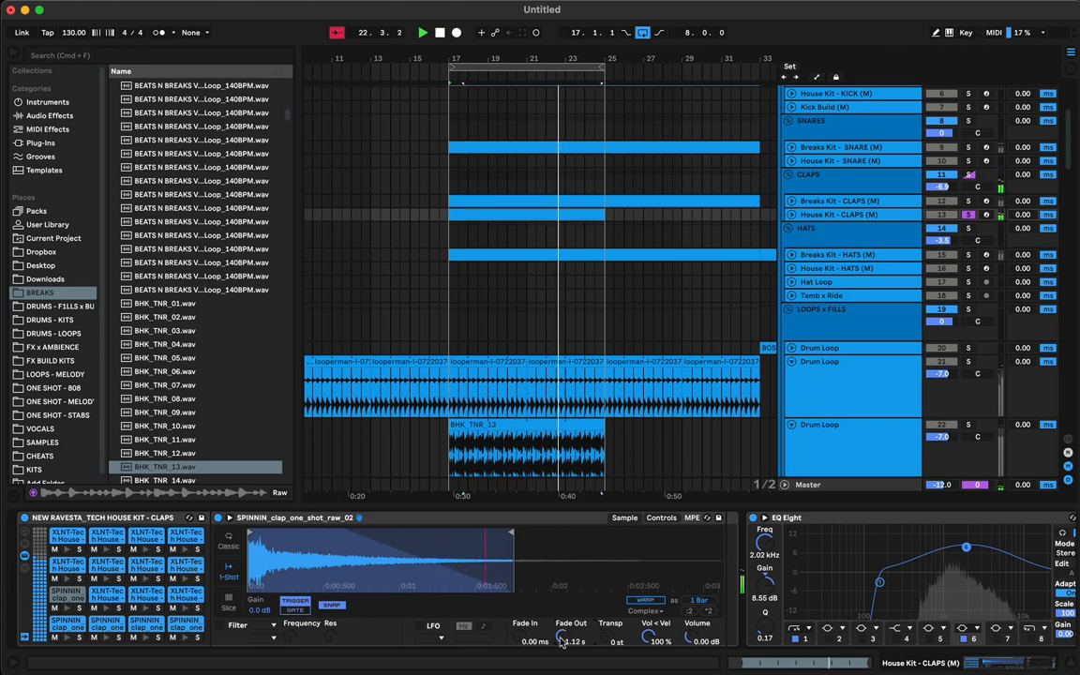
left_click_drag(510, 532, 486, 532)
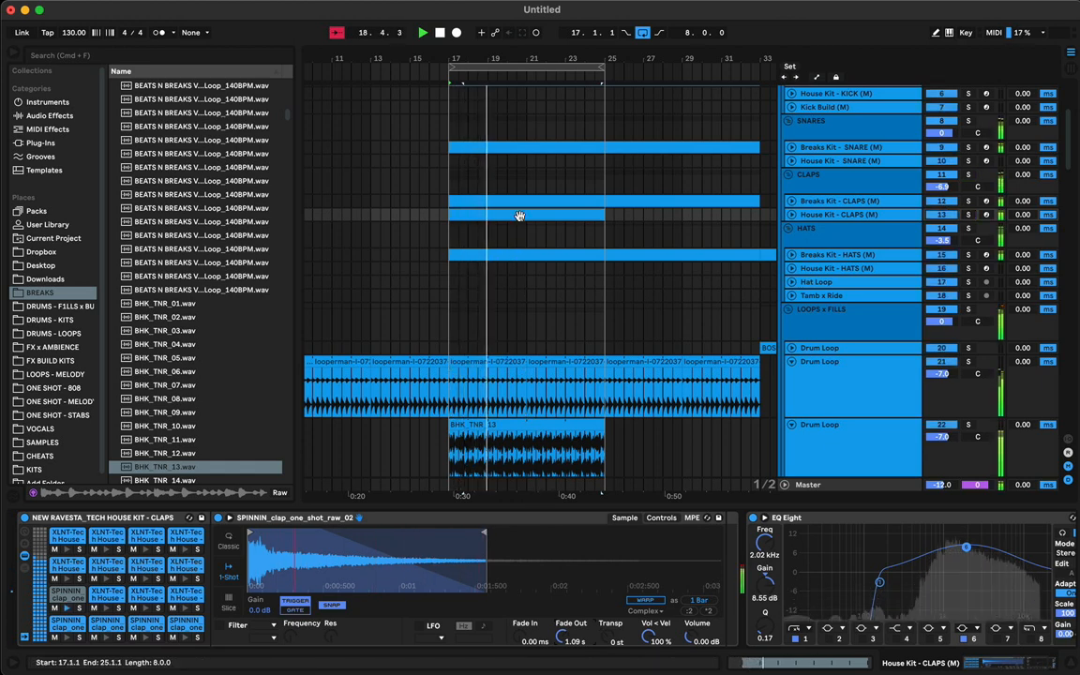
- Unfold the Kush Sub (M) track in the SUB GROUP and create a one-bar MIDI clip at bar 17
left_click_drag(521, 57, 465, 28)
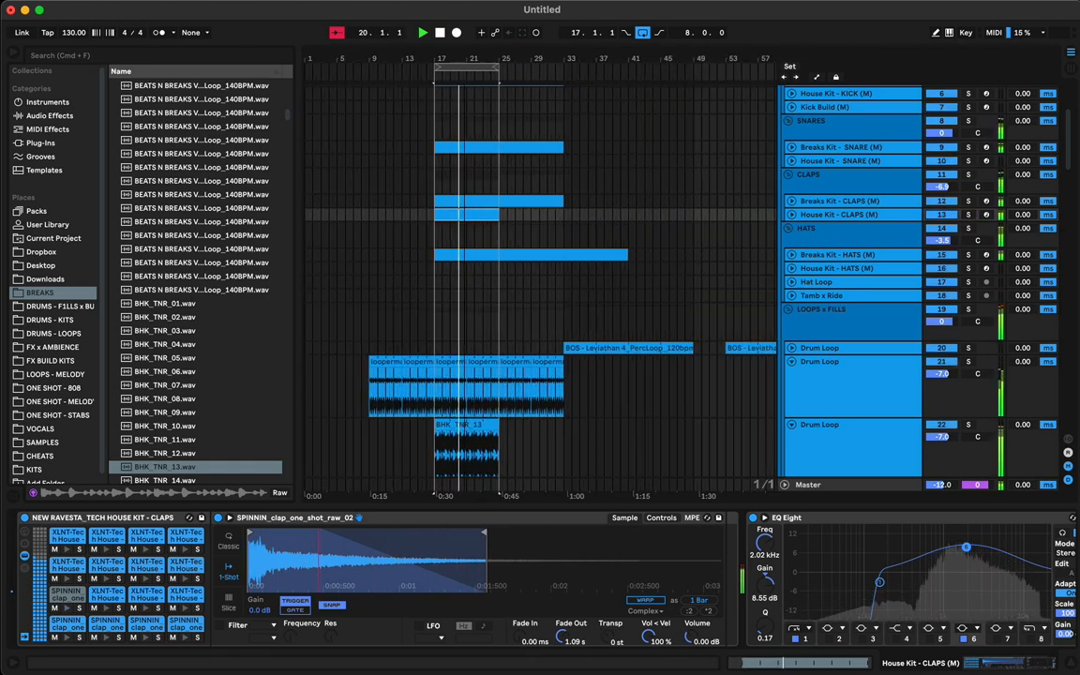
key("minus")
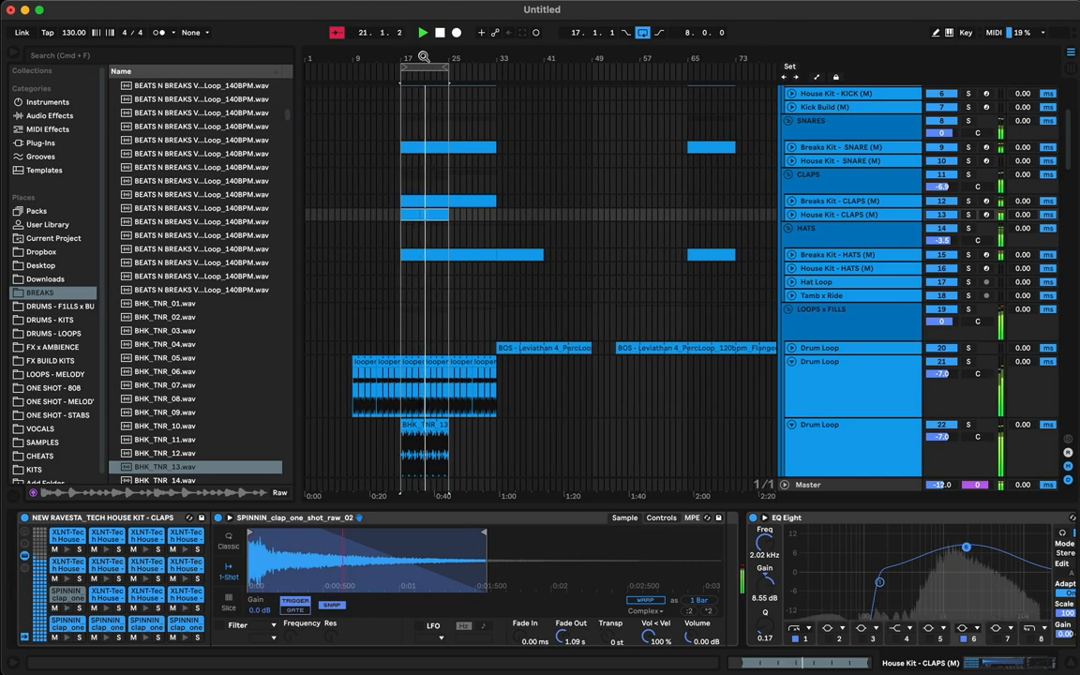
key("plus")
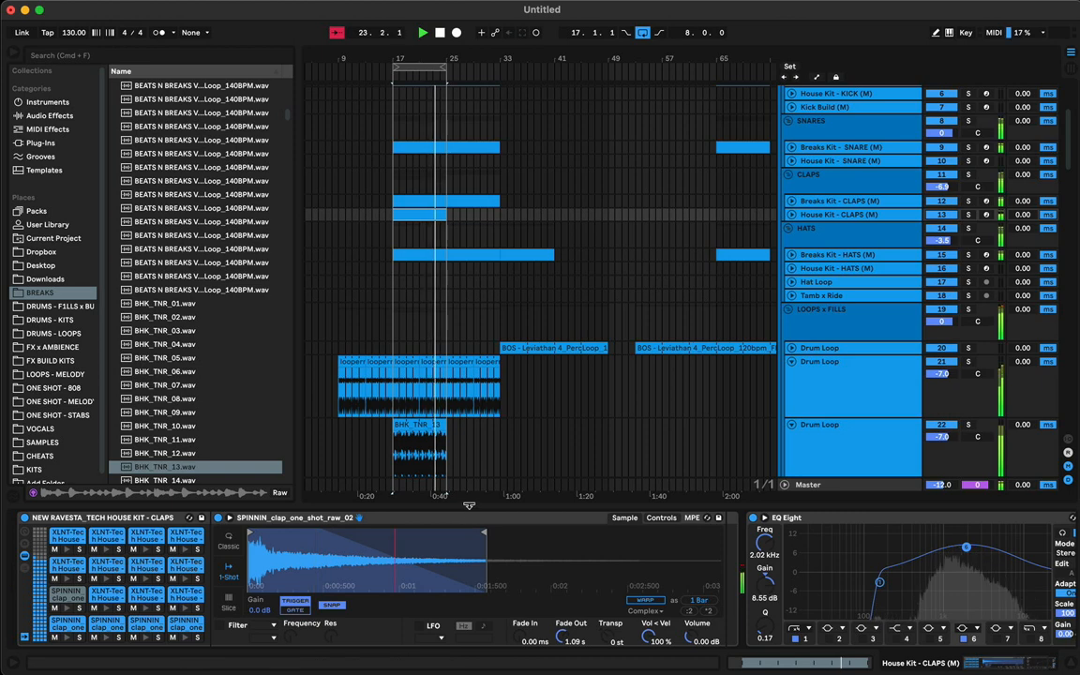
key("super+alt+l")
scroll(469, 371, "down", 10)
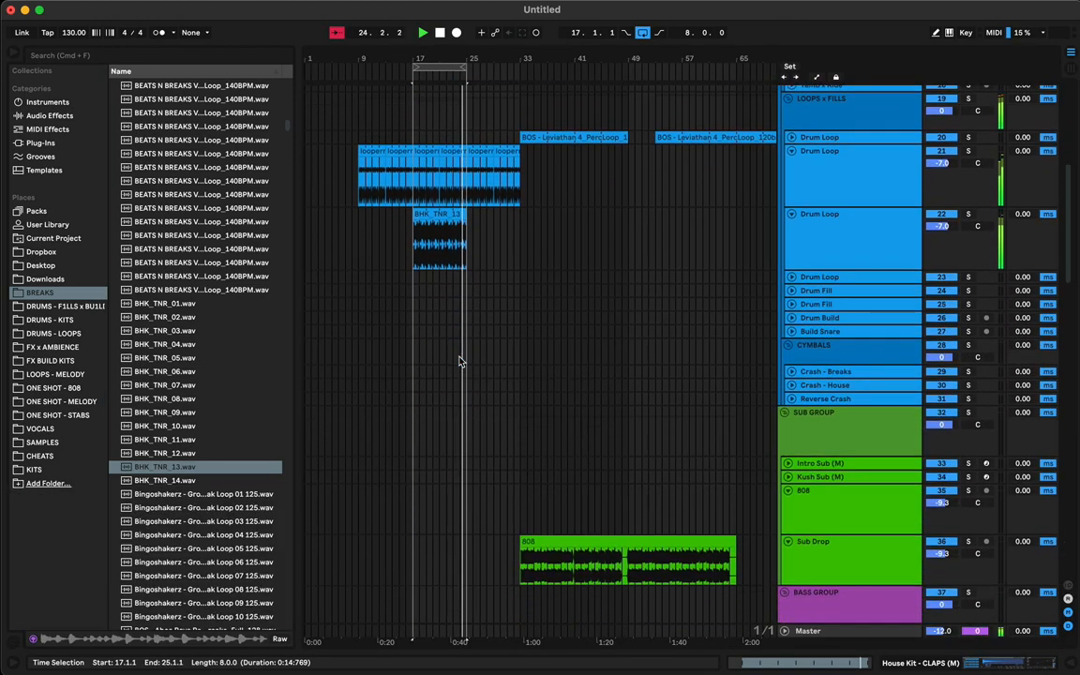
right_click(461, 361)
left_click(490, 555)
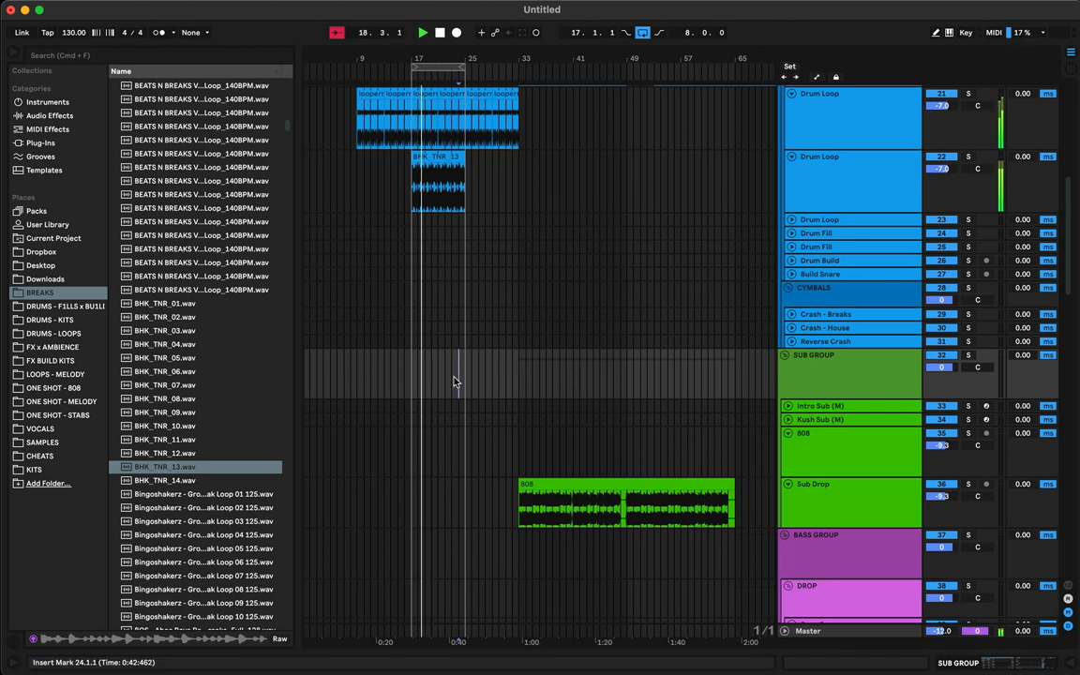
left_click(788, 421)
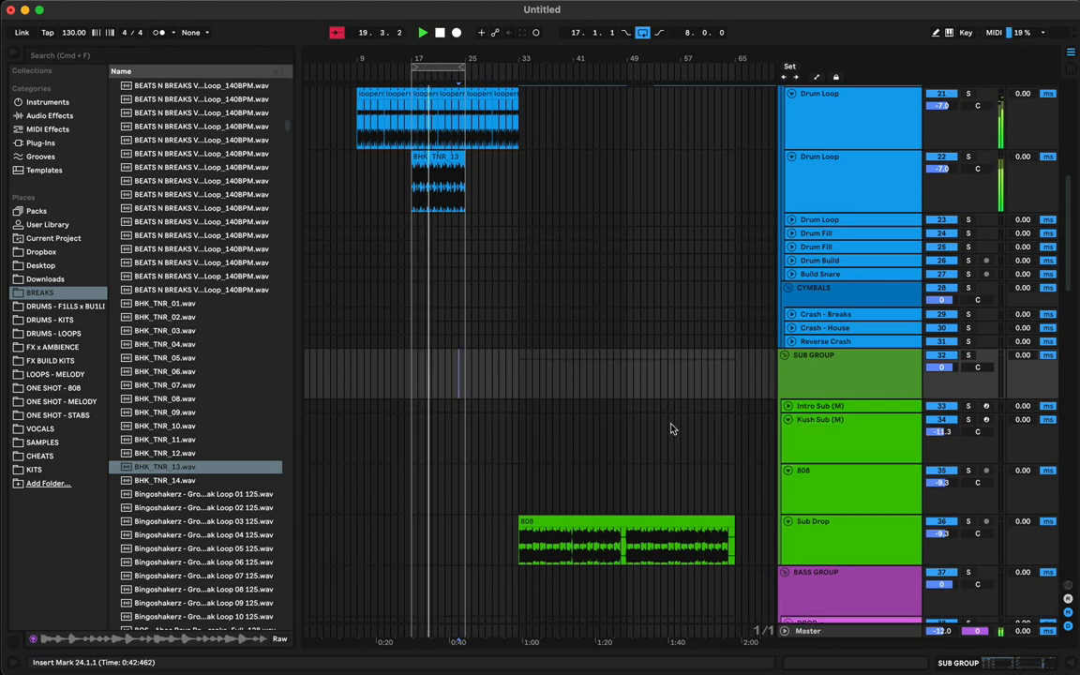
double_click(413, 441)
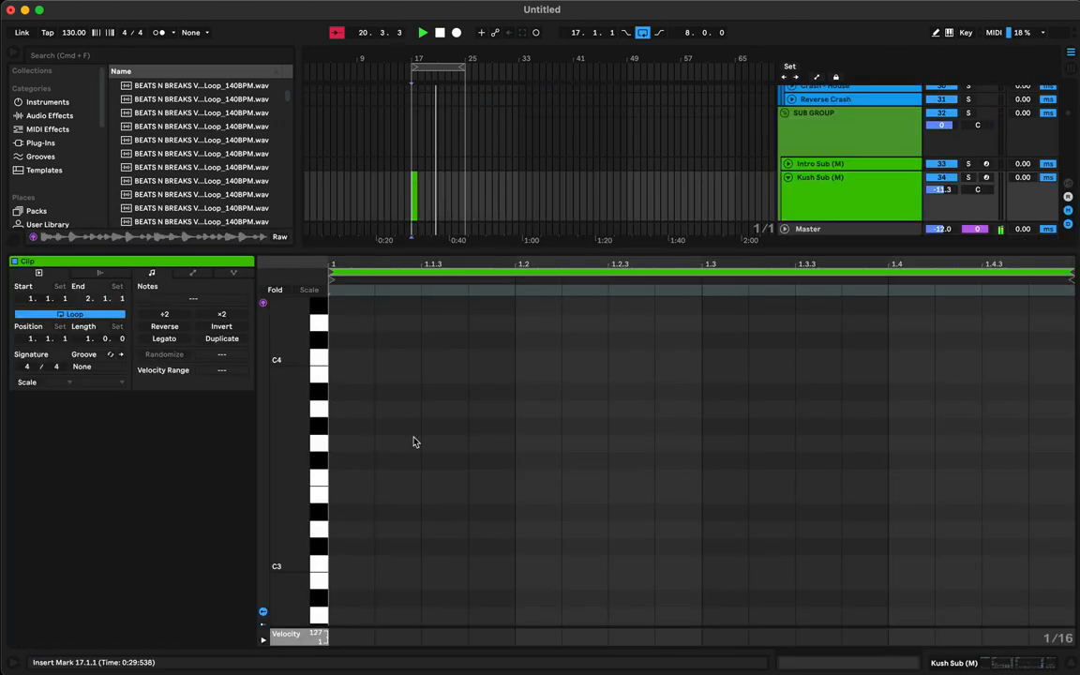
- Turn off looping for the Kush Sub (M) clip and extend it to eight bars, covering bars 17 to 25
left_click(420, 226)
left_click_drag(416, 248, 467, 471)
left_click(459, 362)
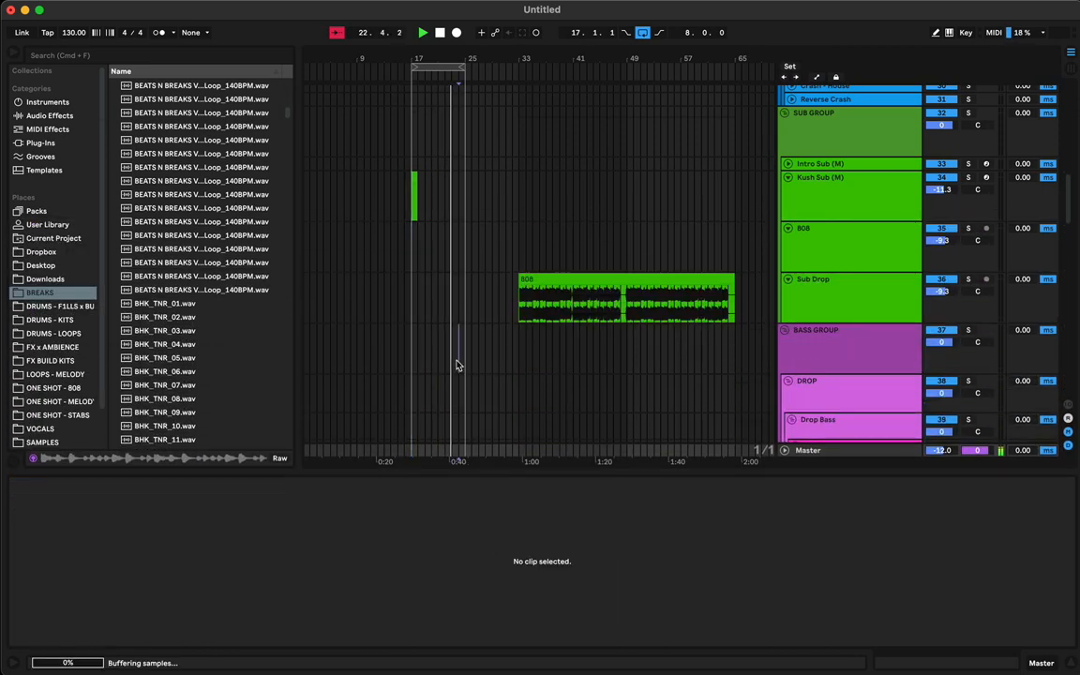
left_click(413, 183)
left_click(89, 535)
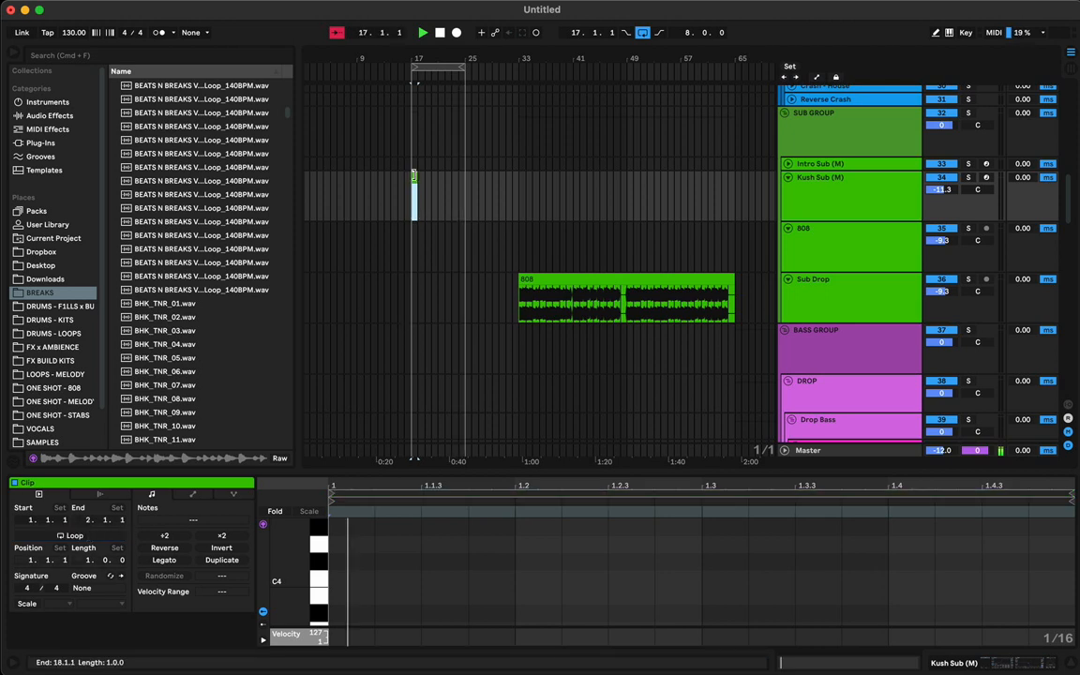
left_click_drag(415, 178, 464, 178)
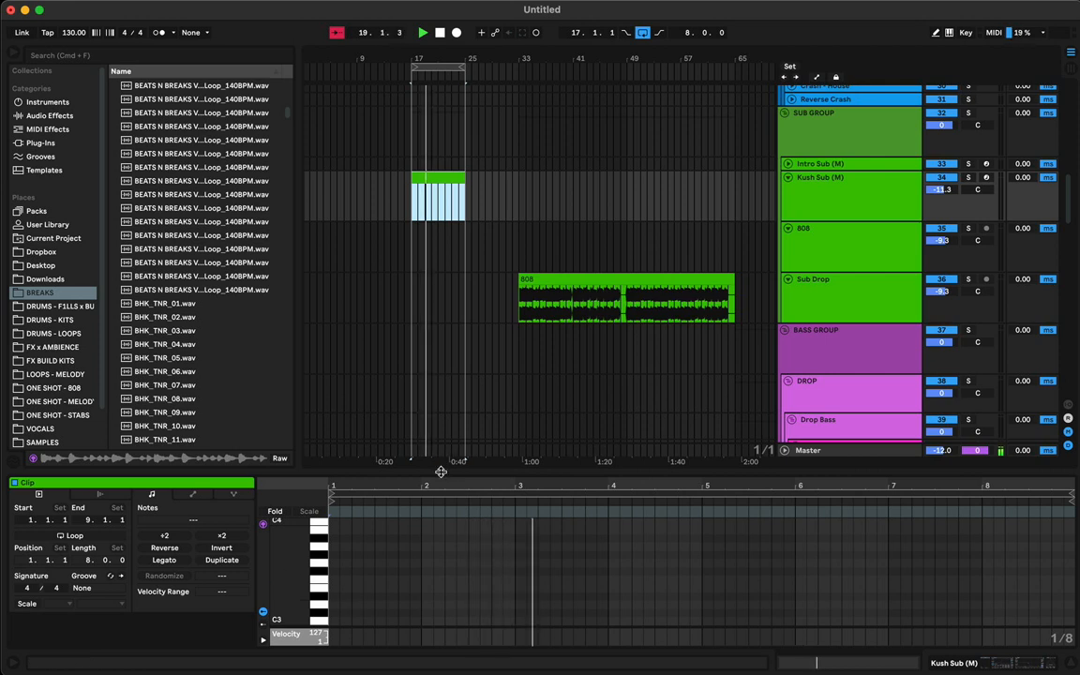
- Add a D0 note at the start of the Kush Sub (M) clip, lengthen it to 1.2.3, and play it
left_click_drag(436, 471, 438, 343)
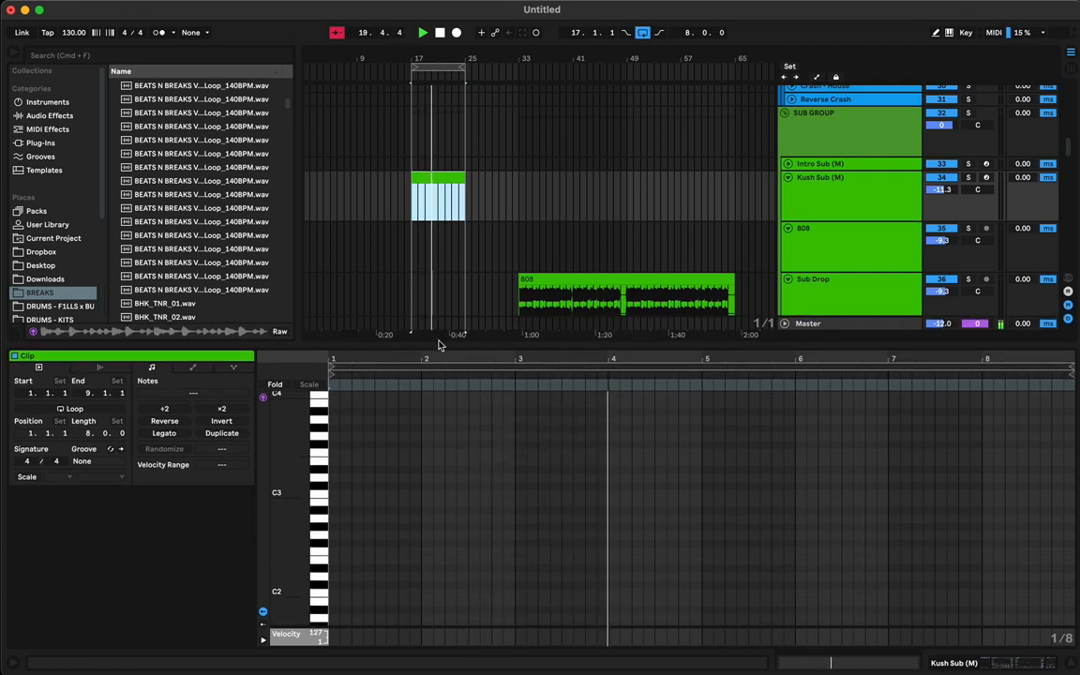
key("space")
double_click(334, 528)
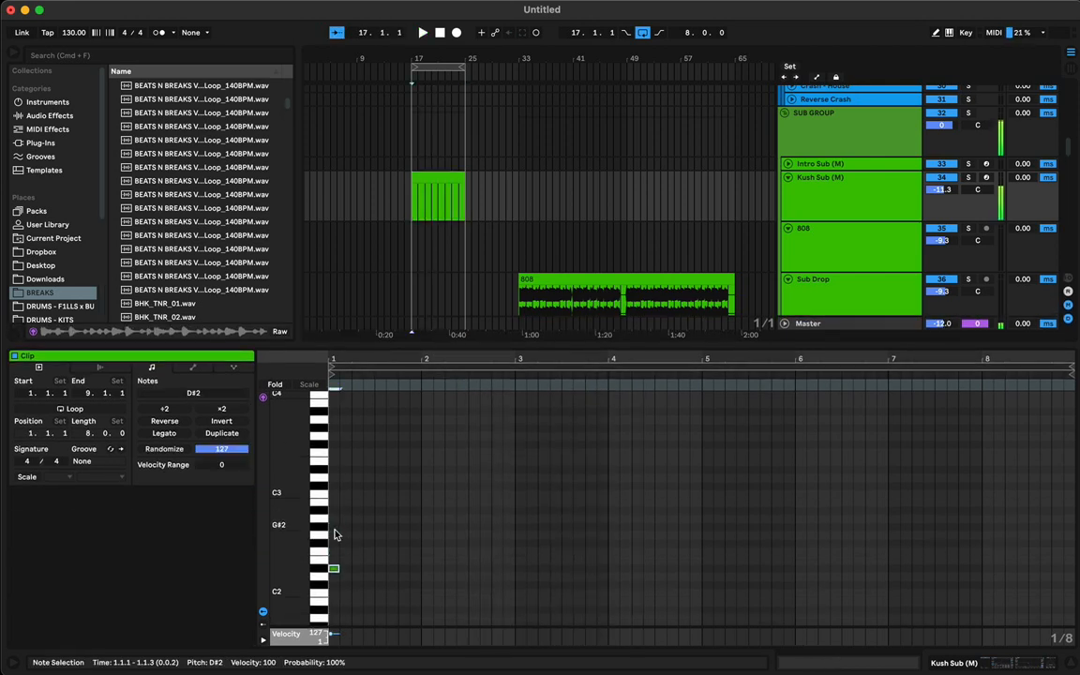
key("shift+Down")
key("shift+Down")
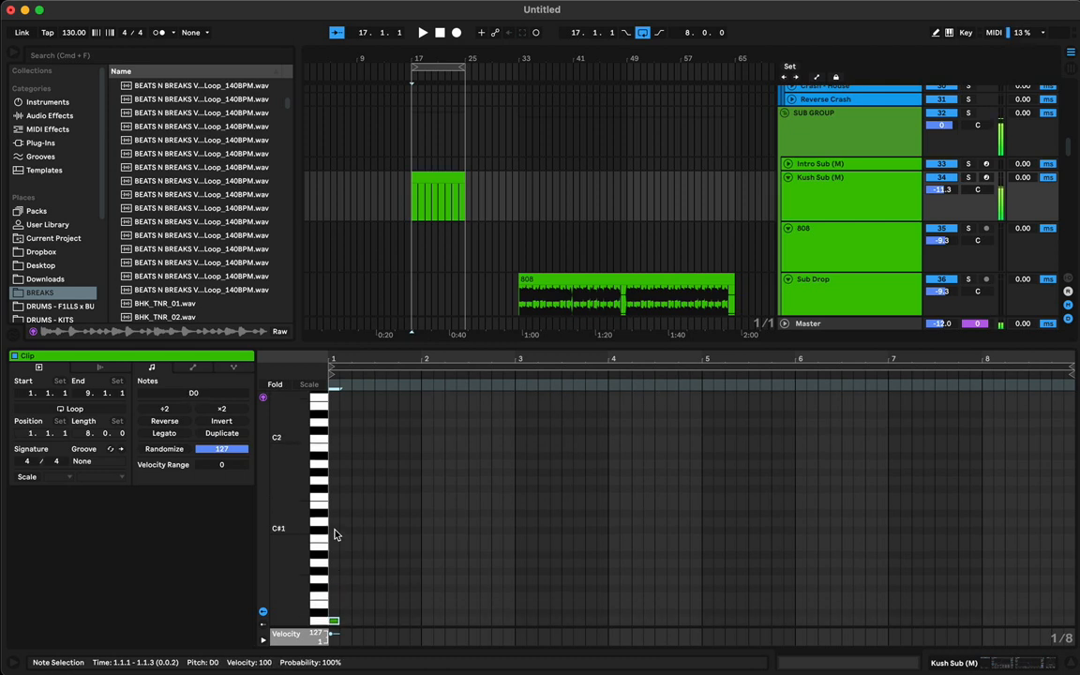
key("space")
key("shift+Right")
key("shift+Right")
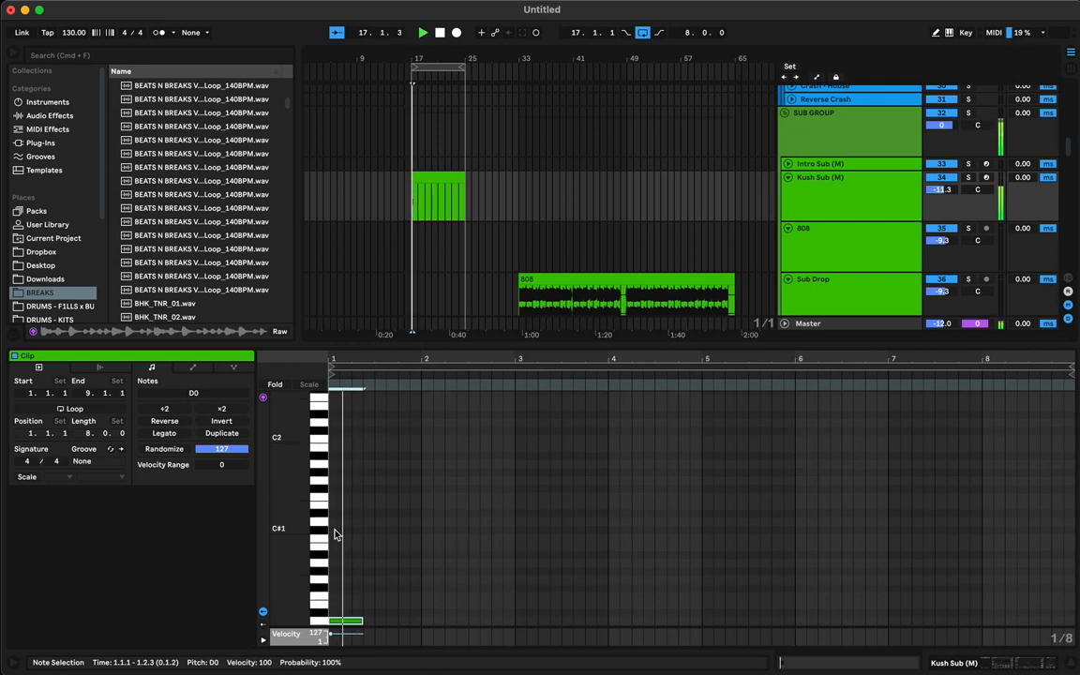
- Shorten the D0 note at the start of the Kush Sub (M) clip to one beat and play it back
key("shift+Left")
key("space")
key("space")
key("space")
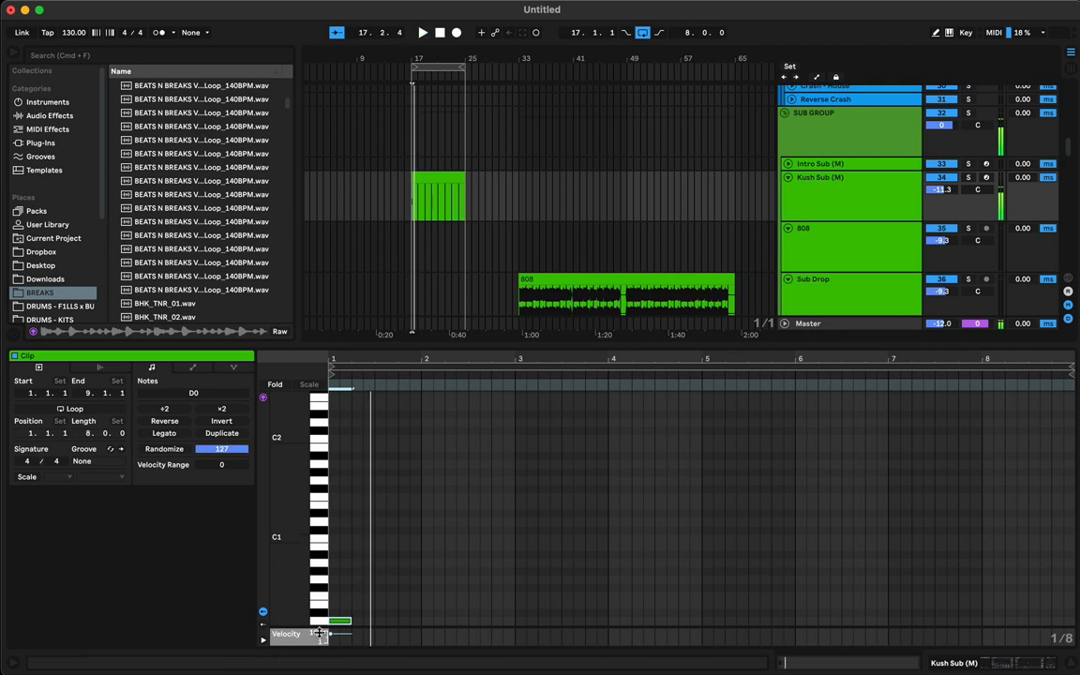
key("space")
key("space")
- Add one-beat notes to the Kush Sub (M) clip: E0 at 1.3 and 2.3, D0 at 2.1, and A0 at 2.4
left_click_drag(343, 621, 384, 600)
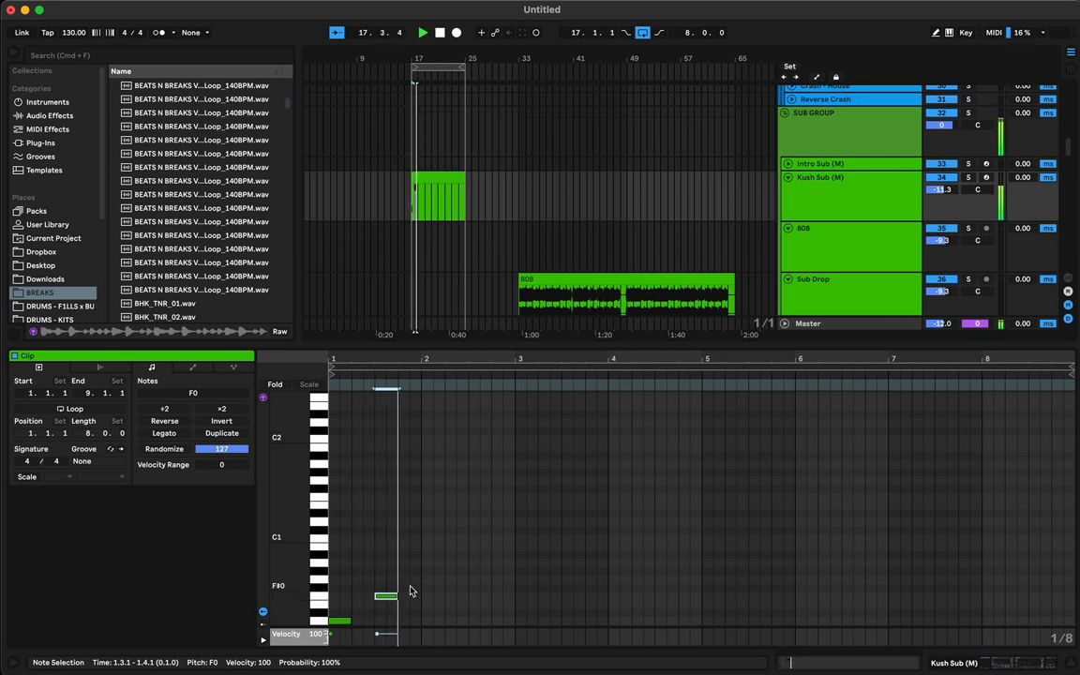
key("Up")
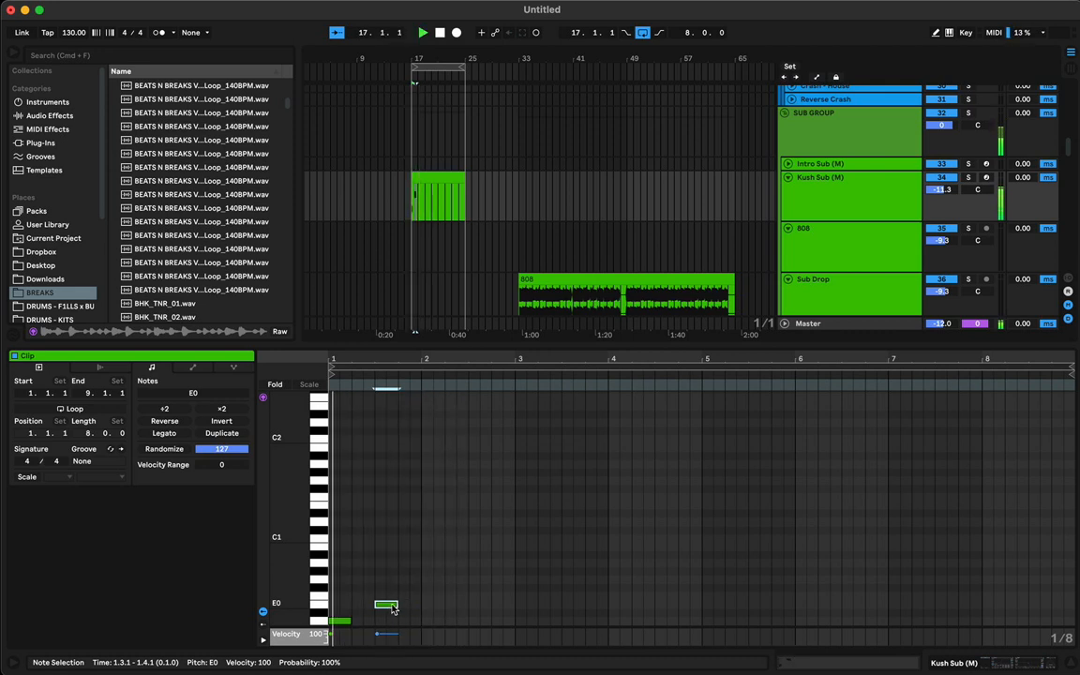
left_click_drag(394, 608, 484, 613)
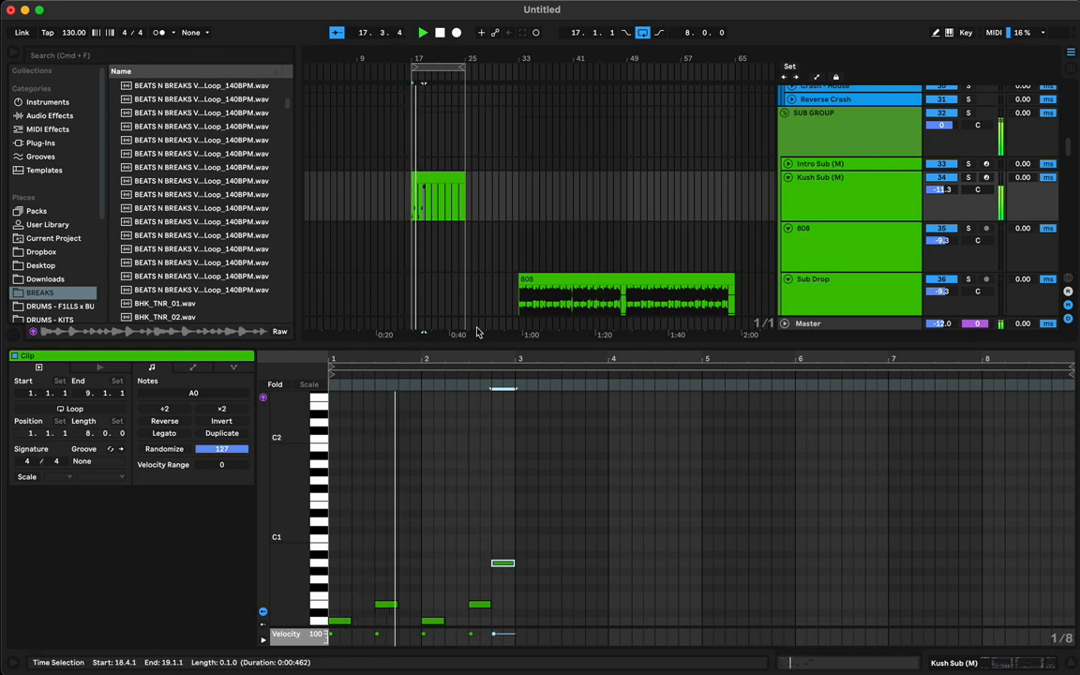
- Trim the Kush Sub (M) clip to its first two bars and duplicate it to fill bars 17 to 25
left_click(427, 181)
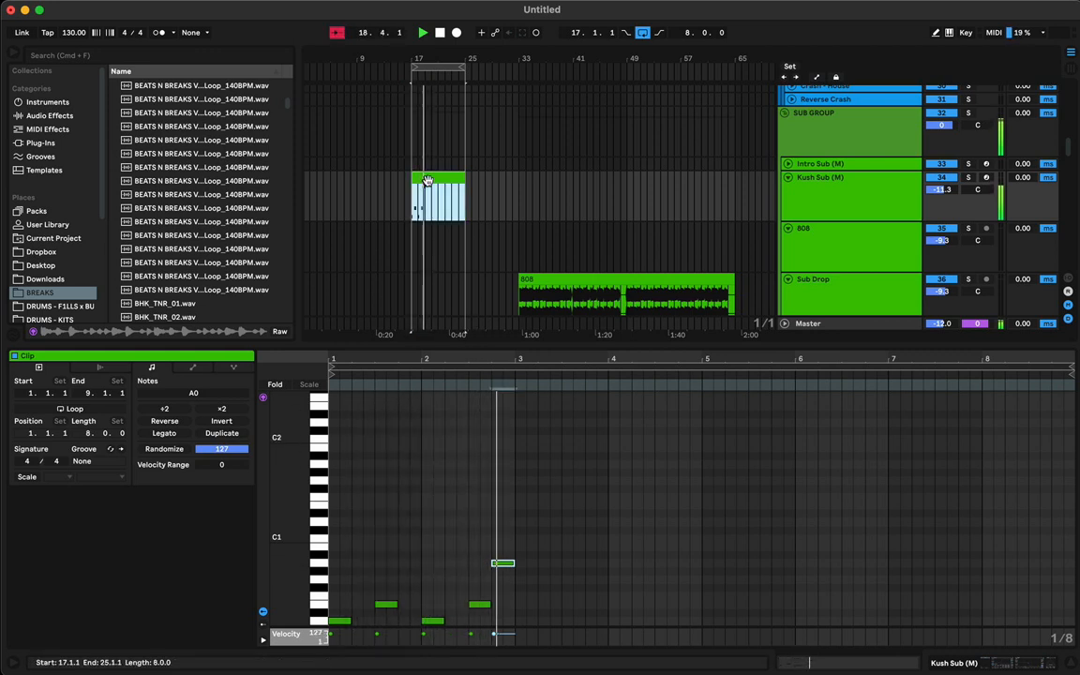
left_click(438, 192)
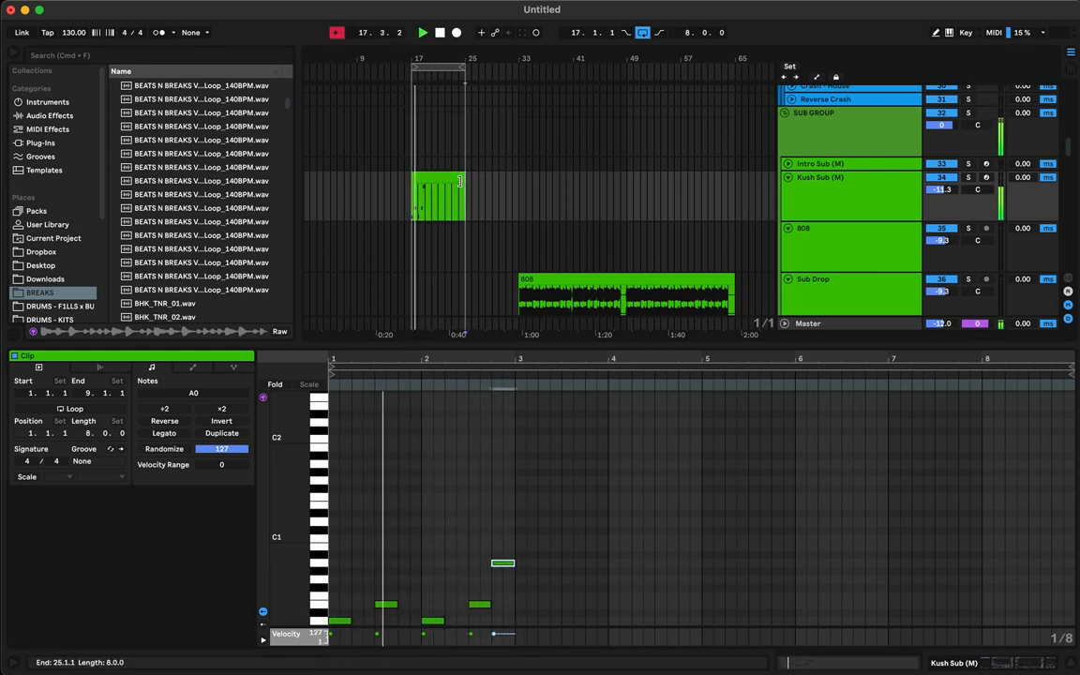
left_click_drag(460, 180, 424, 180)
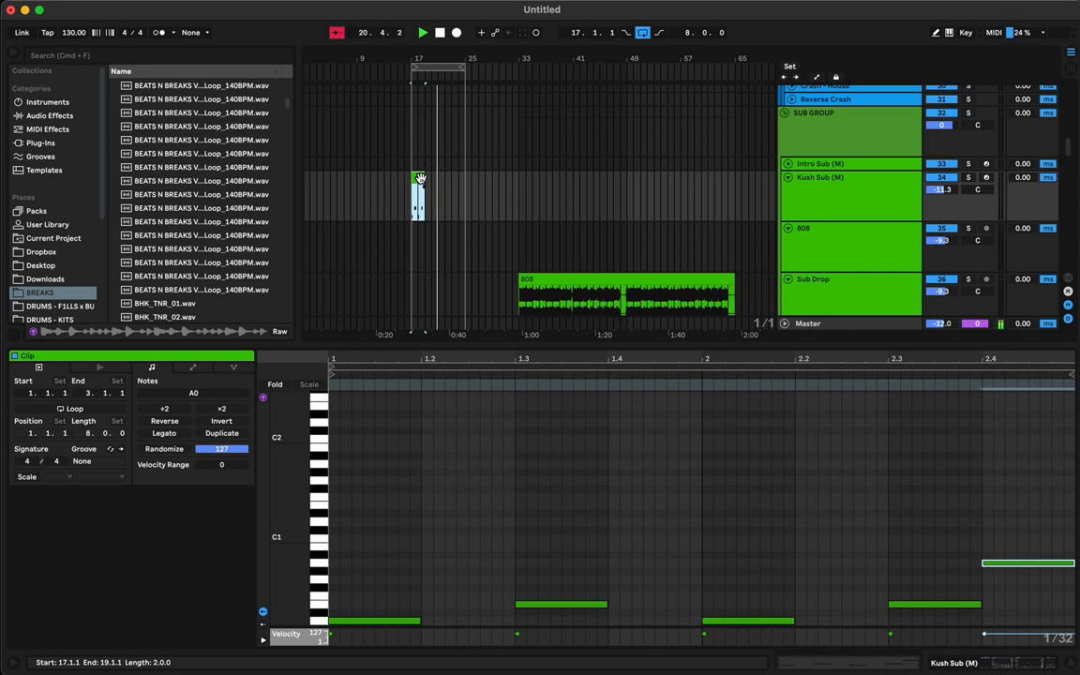
key("super+d")
key("super+d")
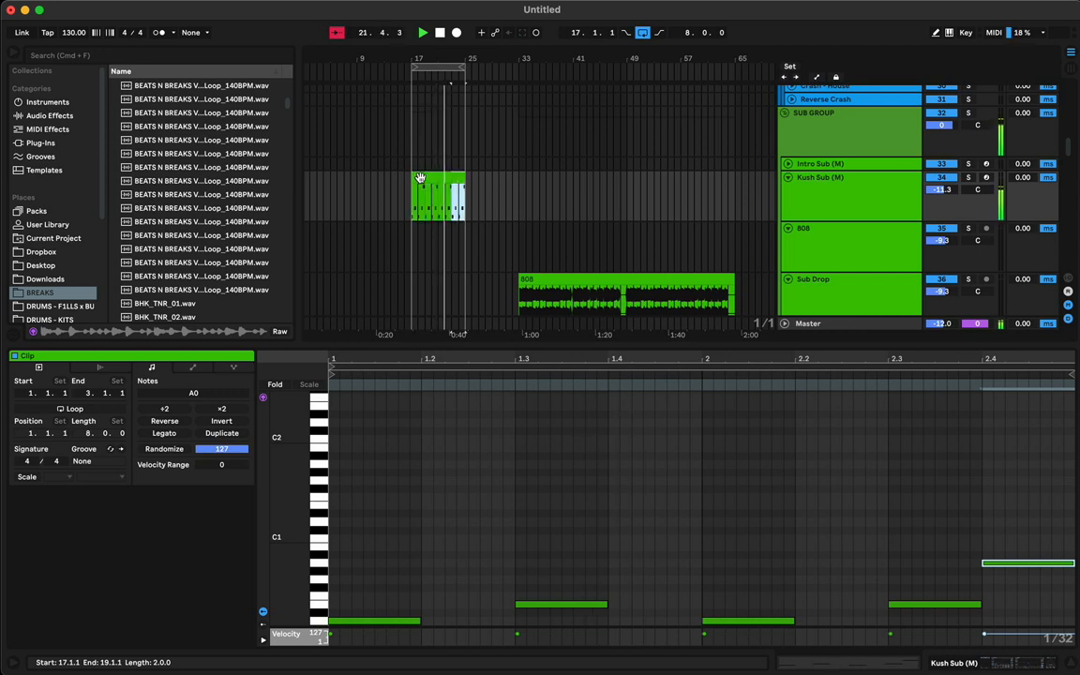
- Consolidate the Kush Sub (M) copies into one eight-bar clip and hide the clip view
left_click(414, 178)
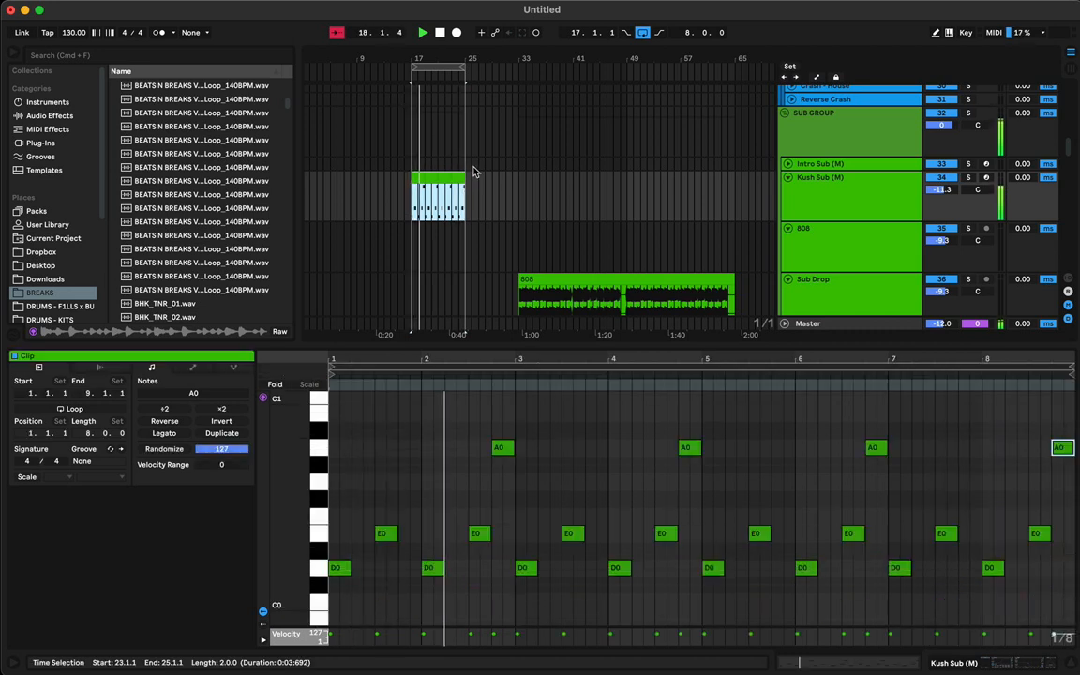
left_click(506, 150)
left_click(440, 192)
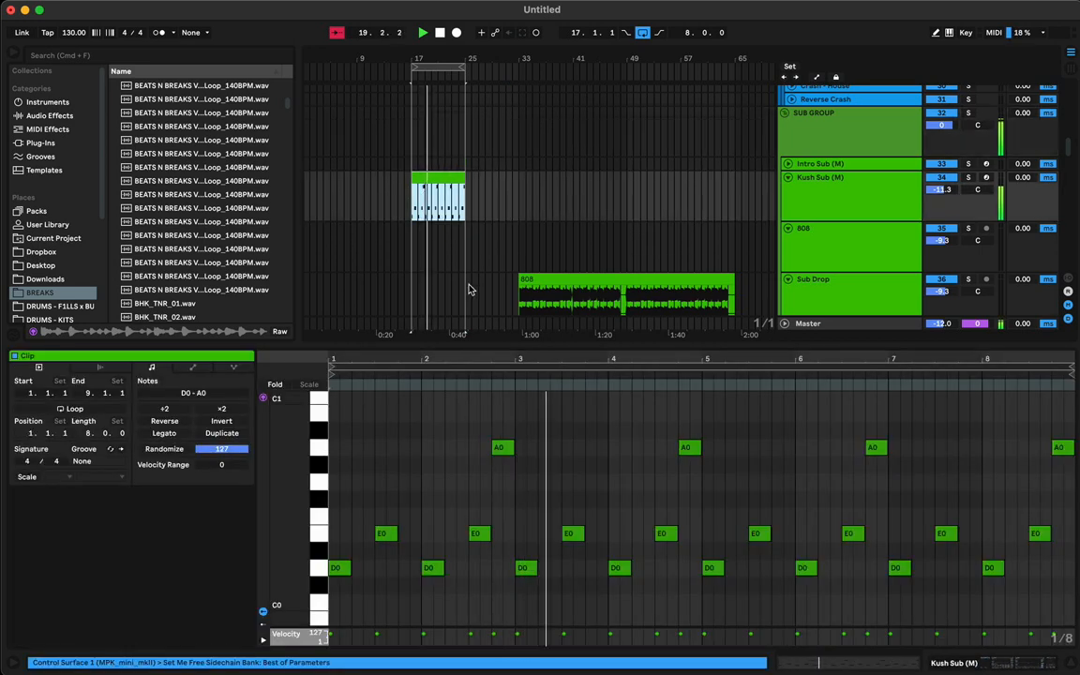
double_click(454, 332)
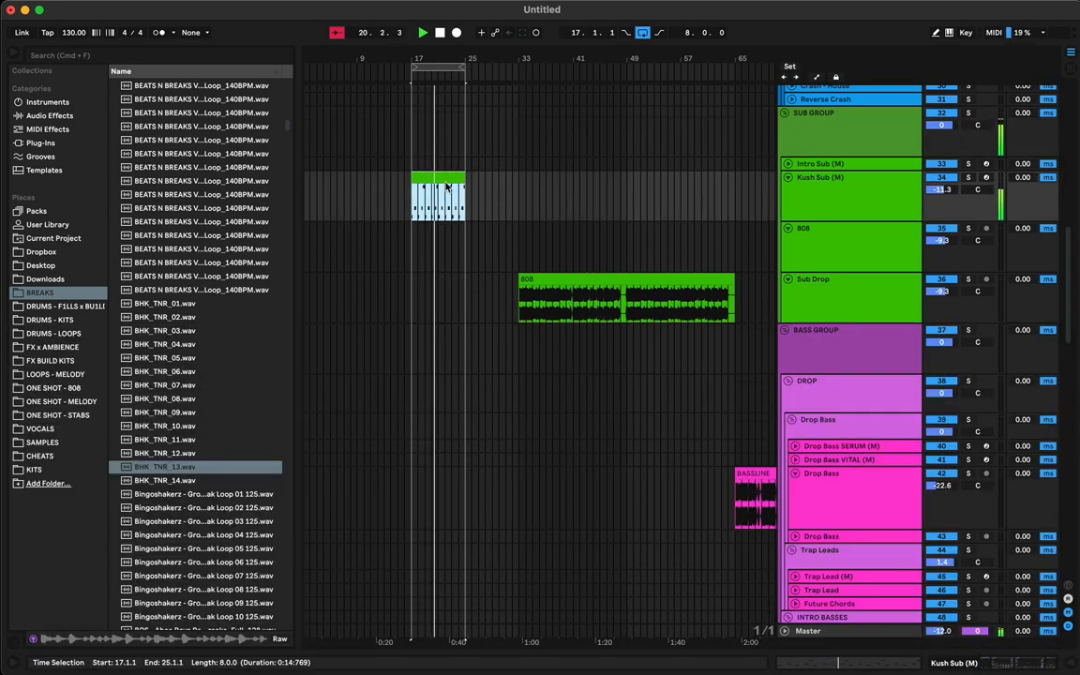
- Extend the arrangement loop to 16 bars, covering bars 17 to 33
left_click_drag(470, 59, 470, 23)
scroll(425, 246, "up", 10)
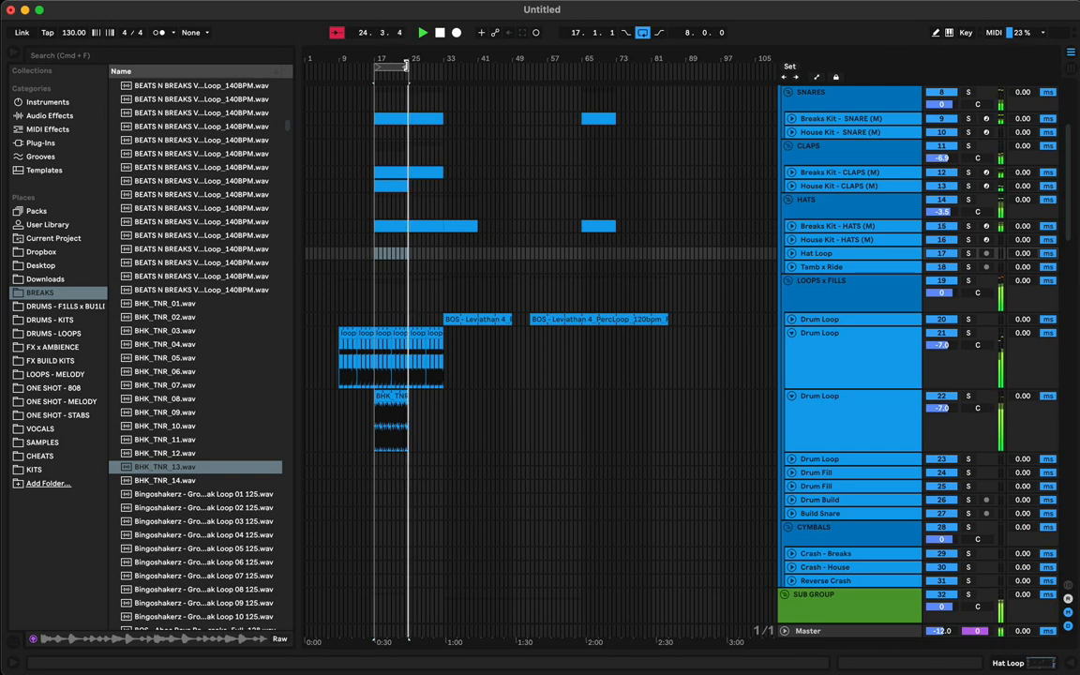
left_click_drag(406, 65, 443, 68)
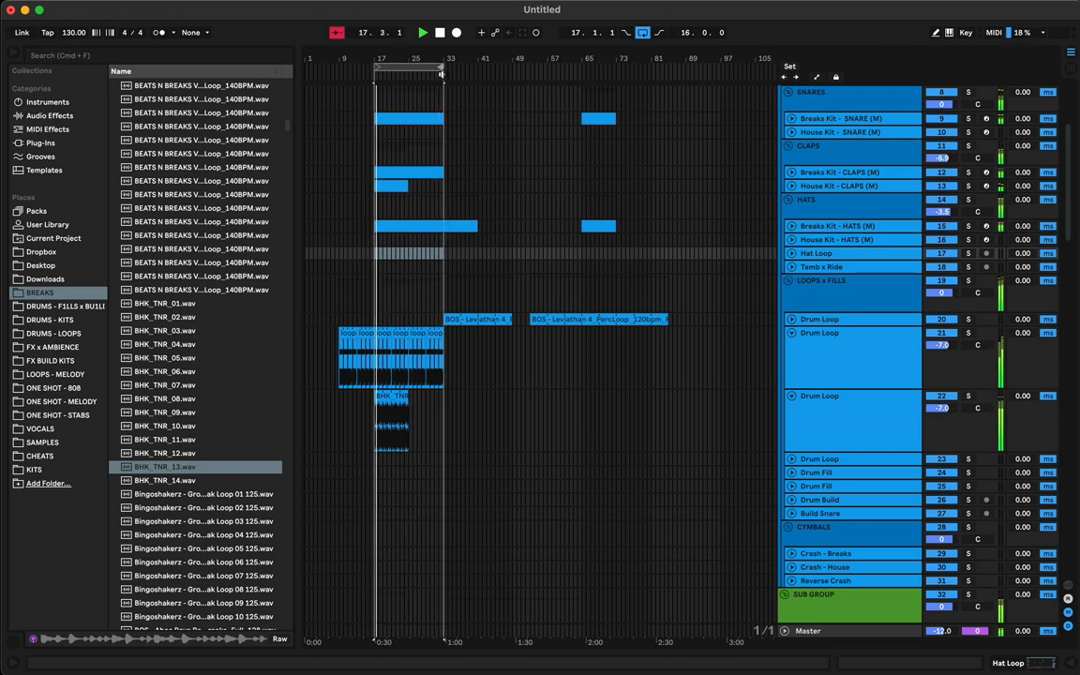
- Duplicate the House Kit - CLAPS (M), BHK_TNR_13 and Kush Sub (M) clips from bars 17 to 25 into bars 25 to 33
left_click(395, 187)
scroll(458, 251, "down", 5)
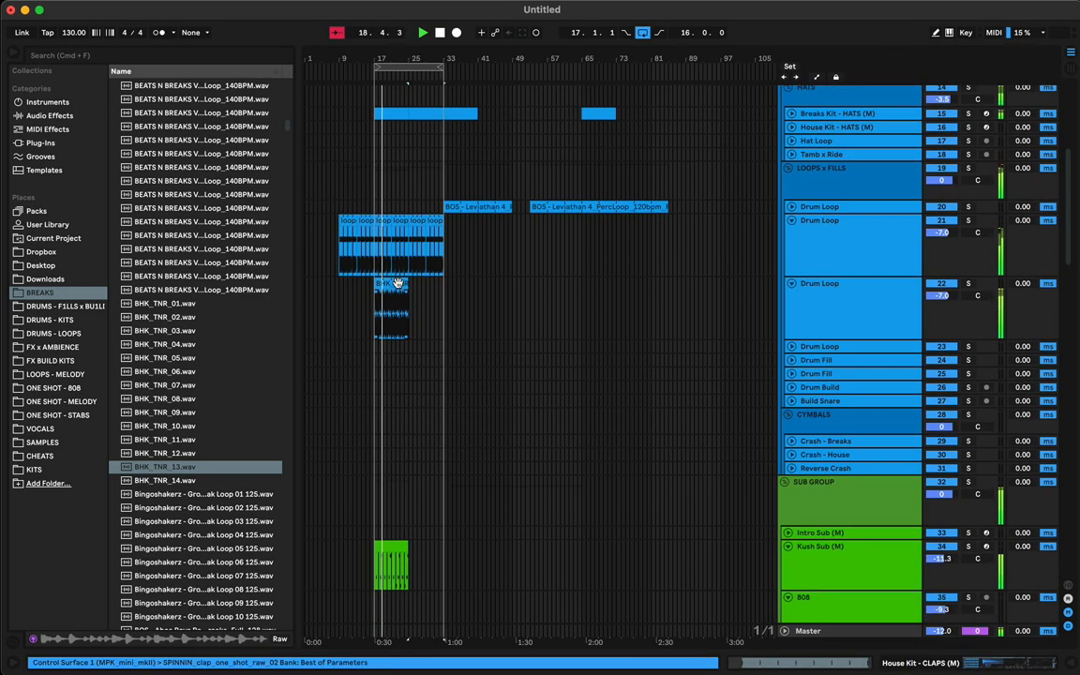
left_click(417, 293)
scroll(416, 292, "down", 10)
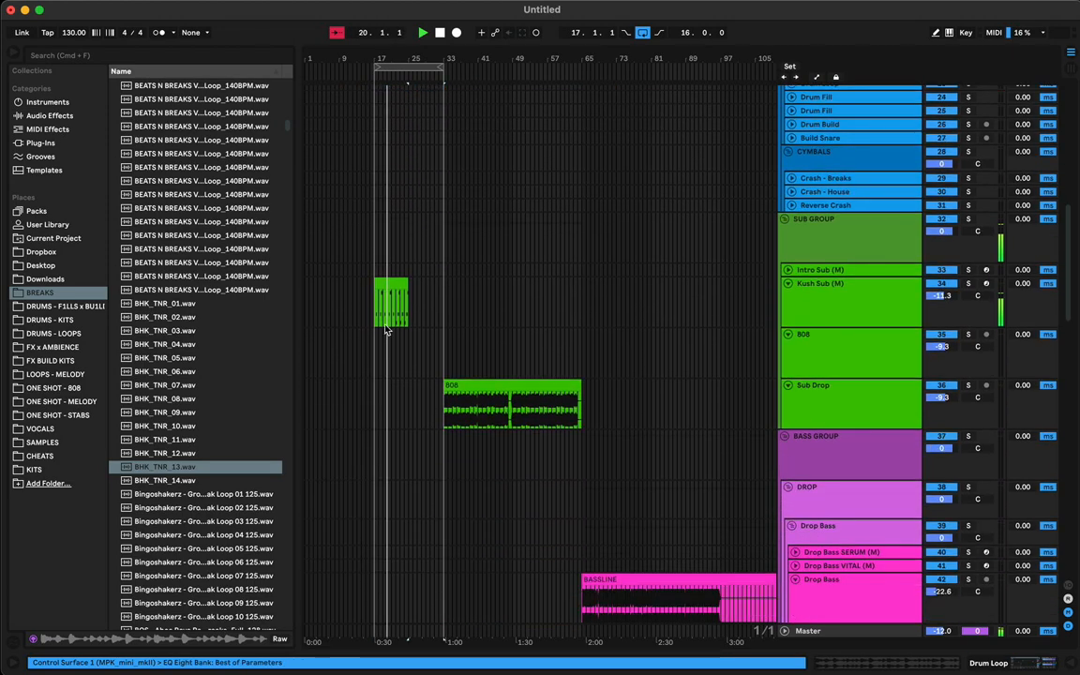
left_click_drag(394, 284, 426, 286, "alt")
- Select bars 17 to 25 of the GRINCH VOX clip and duplicate that section into bars 25 to 33
scroll(425, 286, "down", 20)
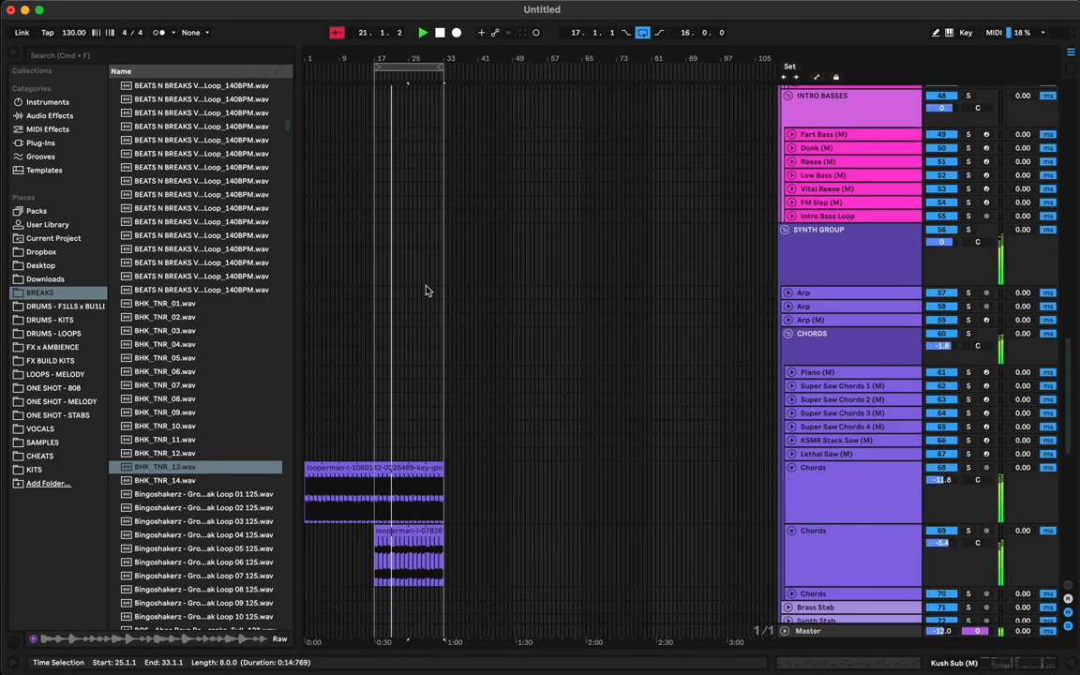
scroll(427, 291, "down", 4)
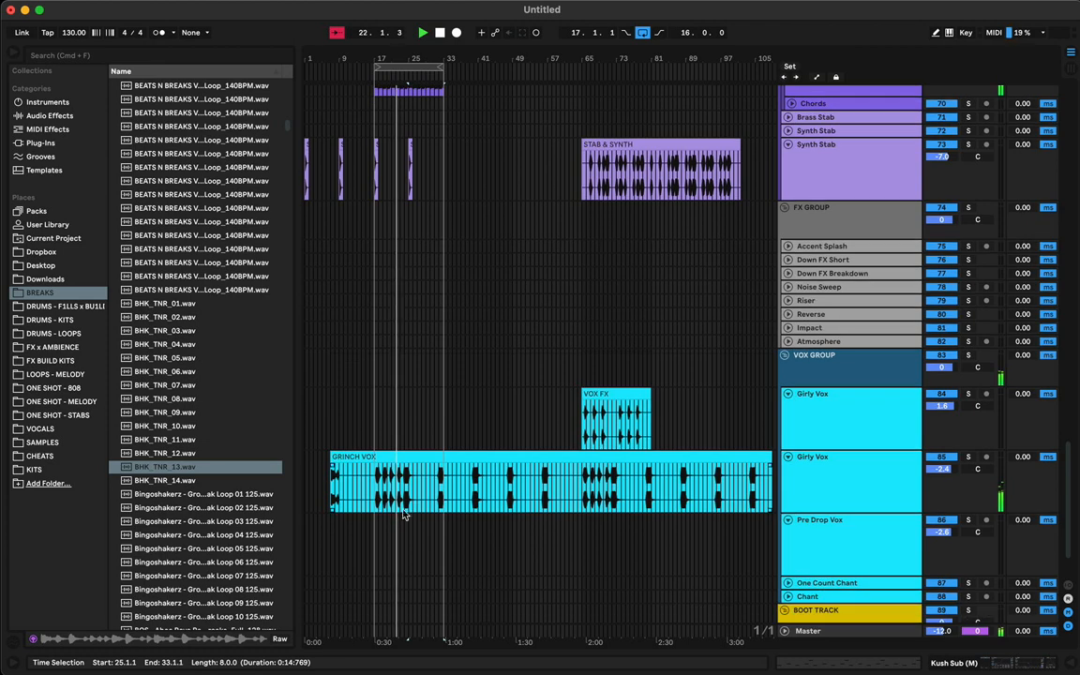
left_click_drag(384, 490, 403, 493)
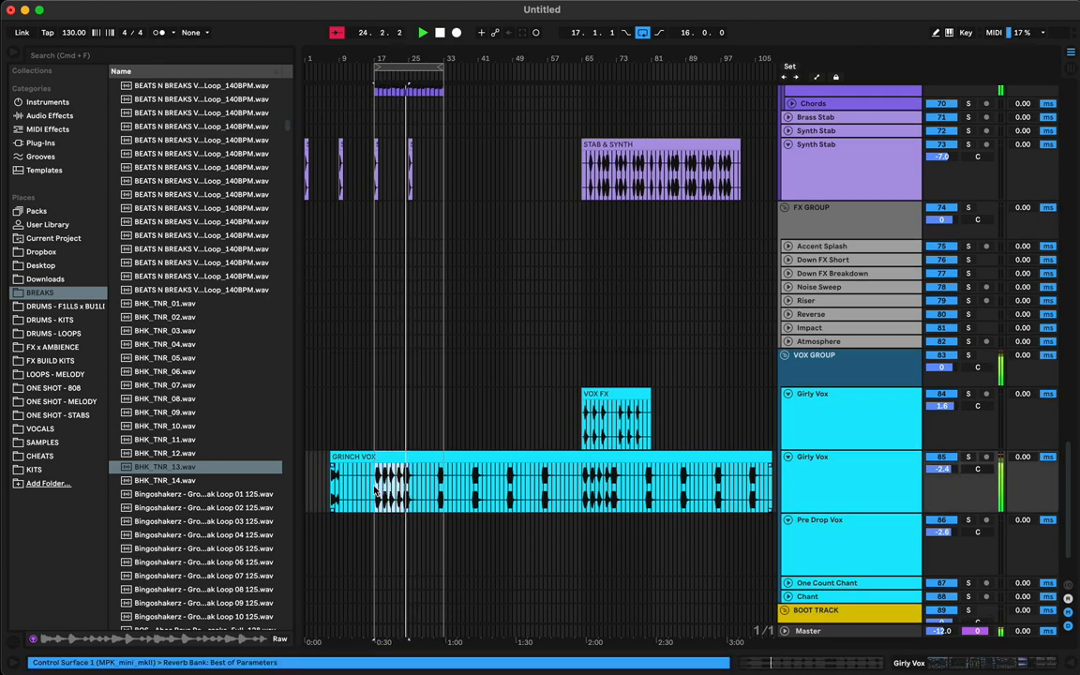
key("super+d")
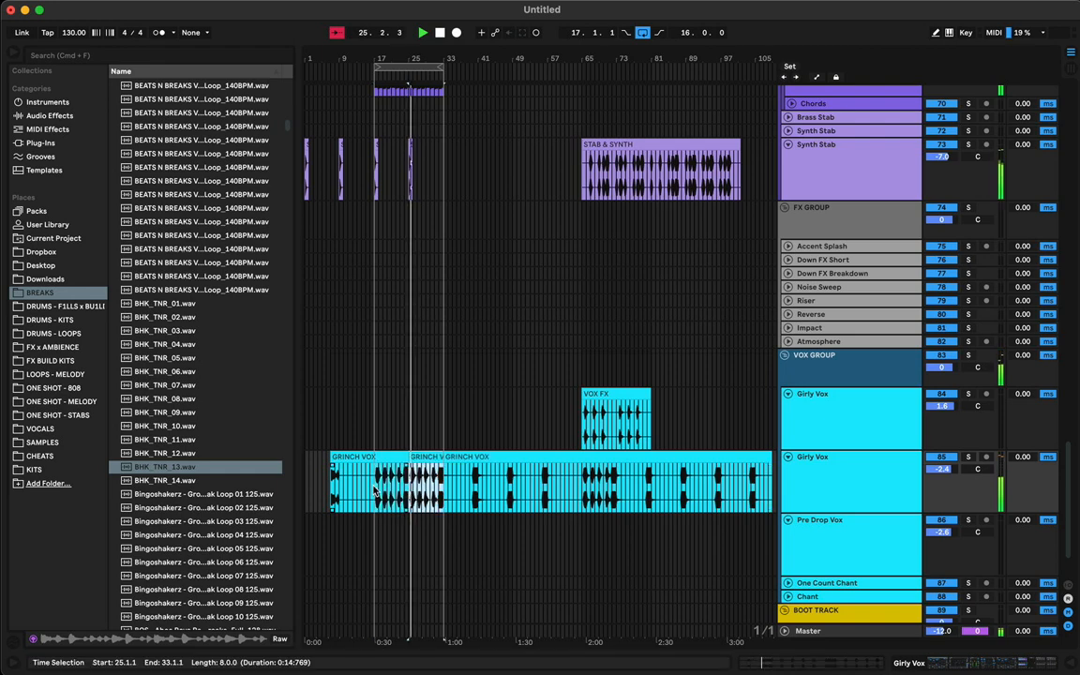
left_click(401, 457)
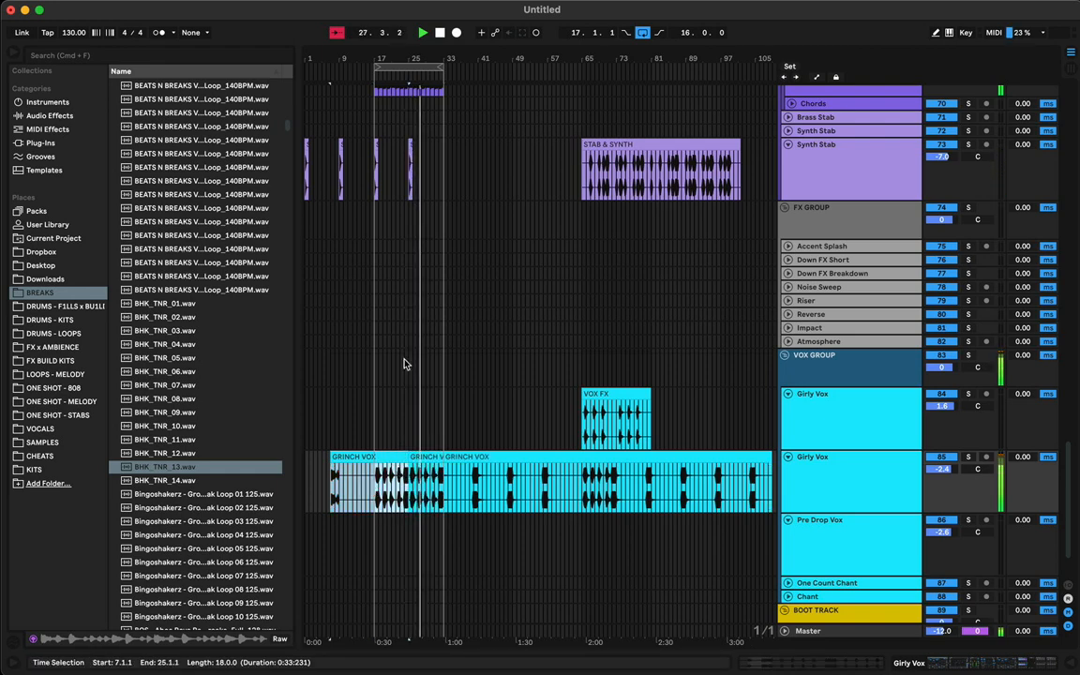
- Set the arrangement loop to 32 bars, covering bars 1 to 33
scroll(405, 364, "up", 5)
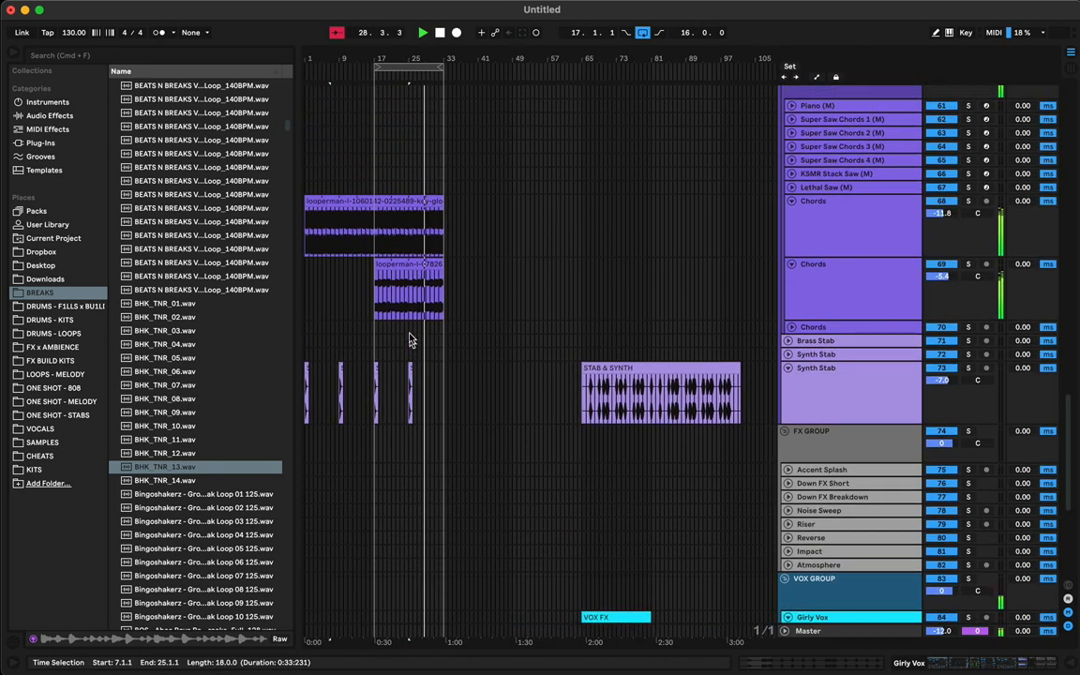
left_click(409, 264)
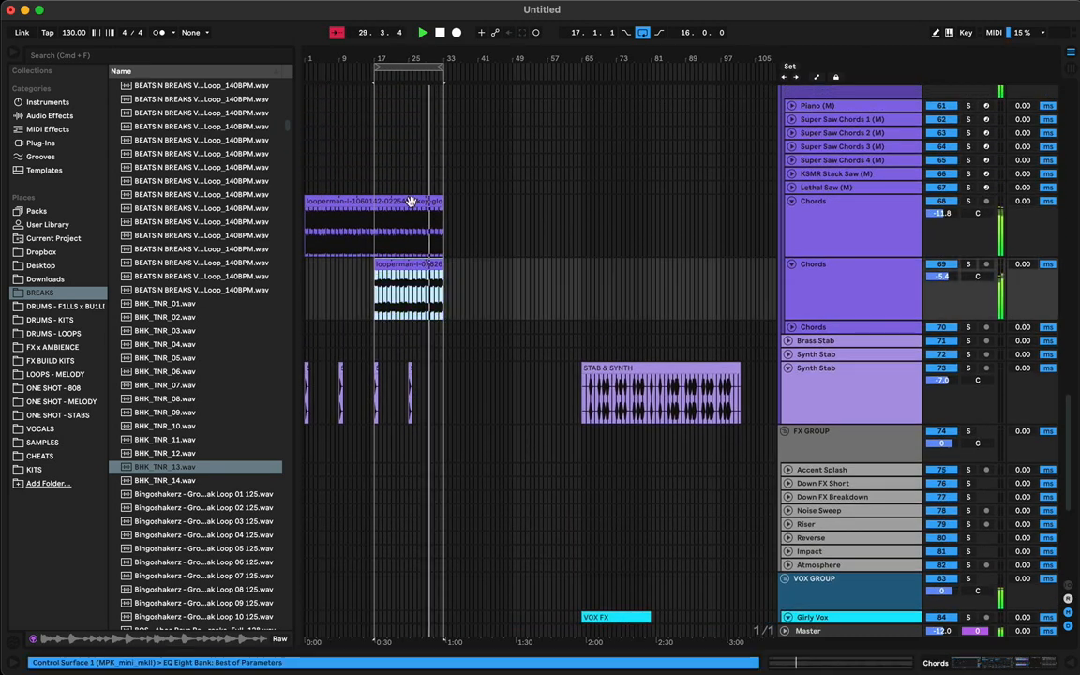
left_click_drag(380, 58, 281, 85)
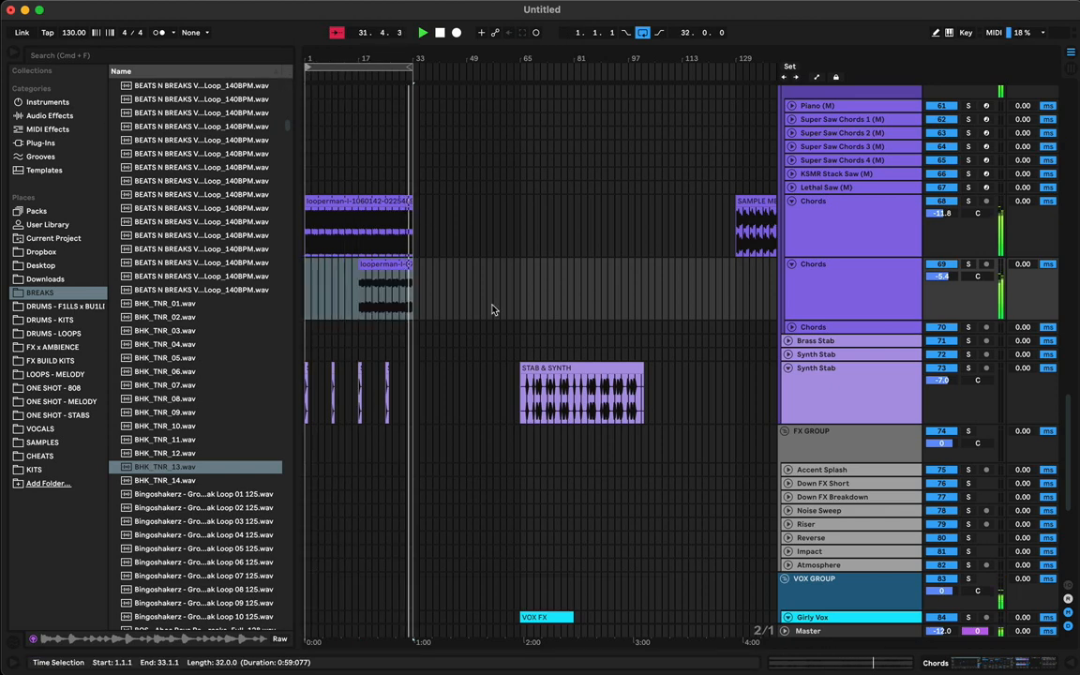
- Unfold the Breaks Kit - KICK (M) track in the drum group and hide the browser
scroll(495, 284, "up", 15)
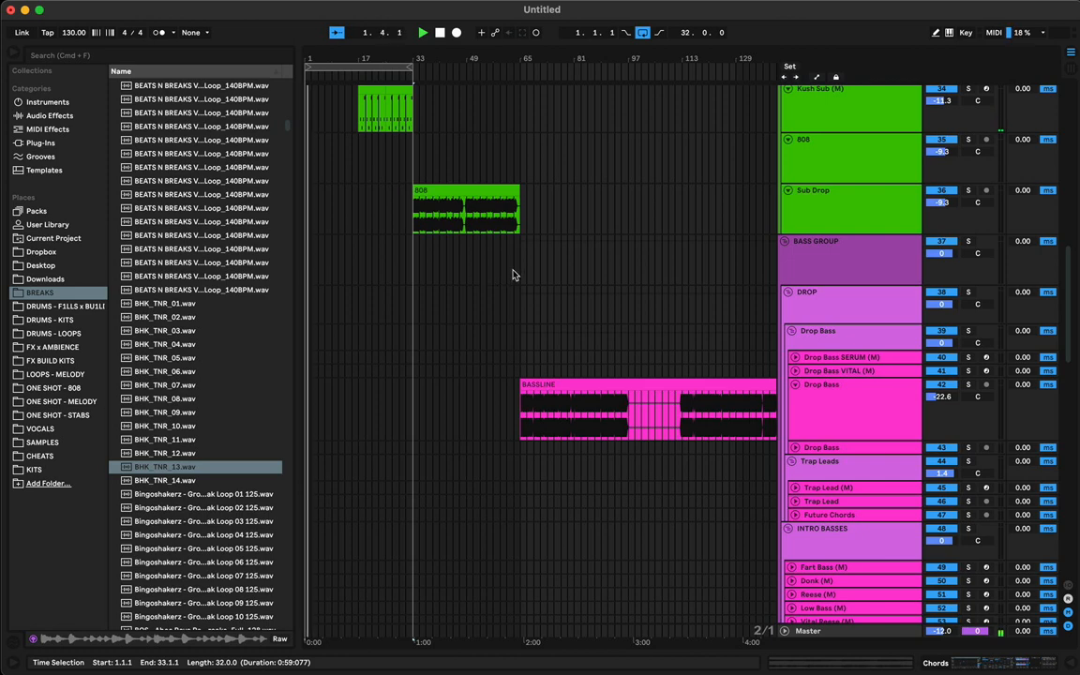
scroll(443, 299, "up", 15)
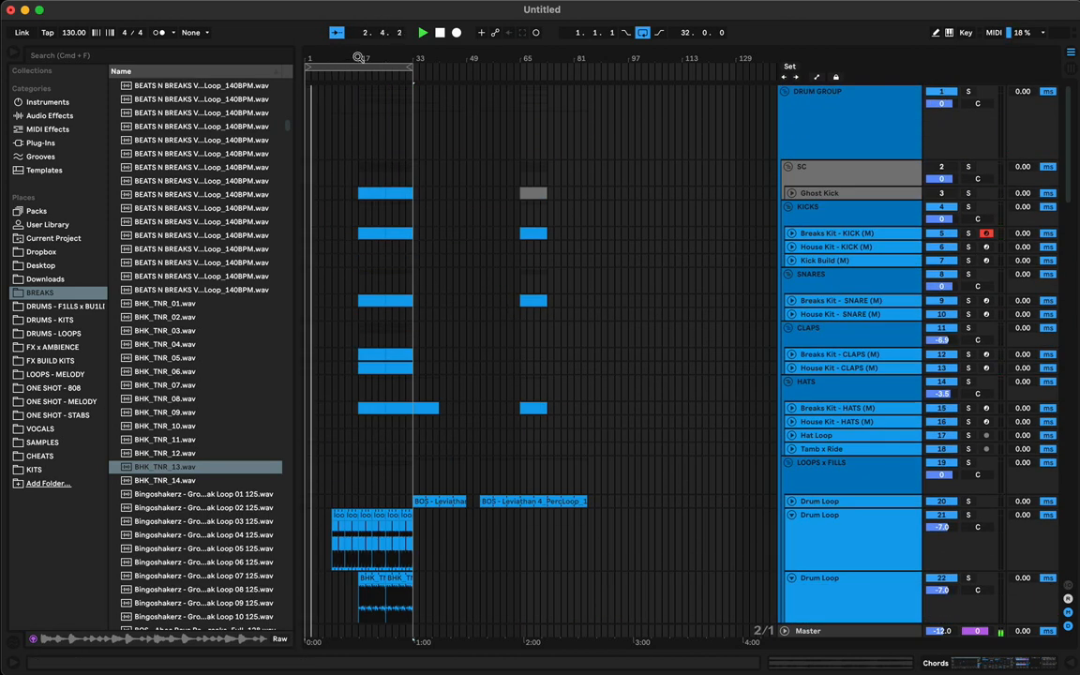
scroll(372, 140, "up", 5)
left_click(791, 233)
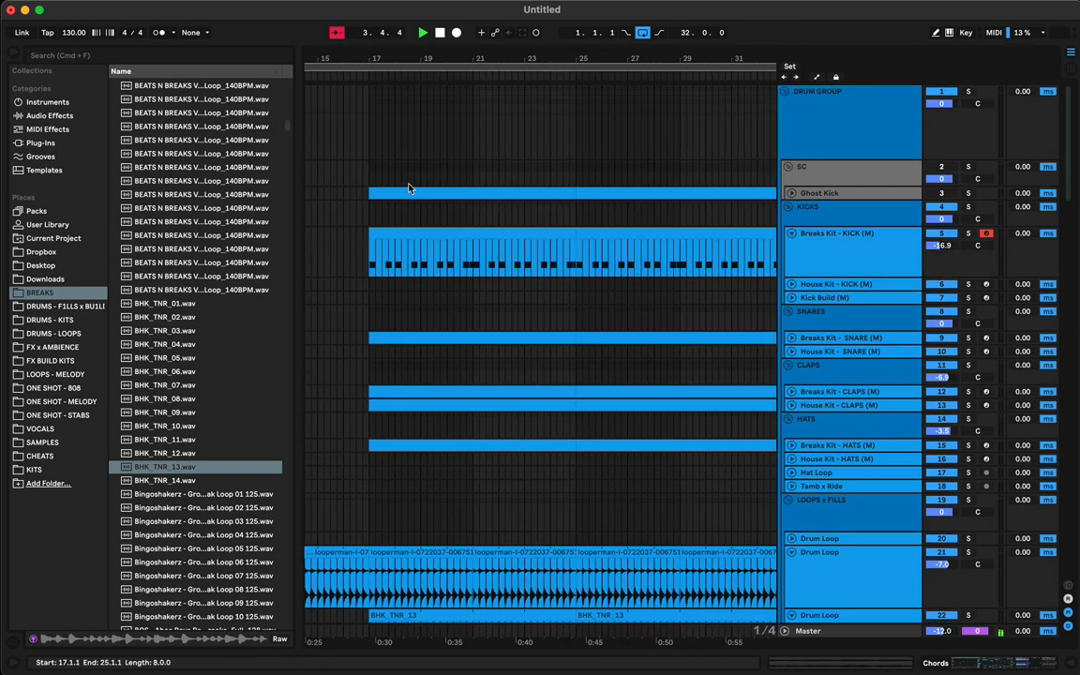
left_click(376, 253)
left_click(373, 198)
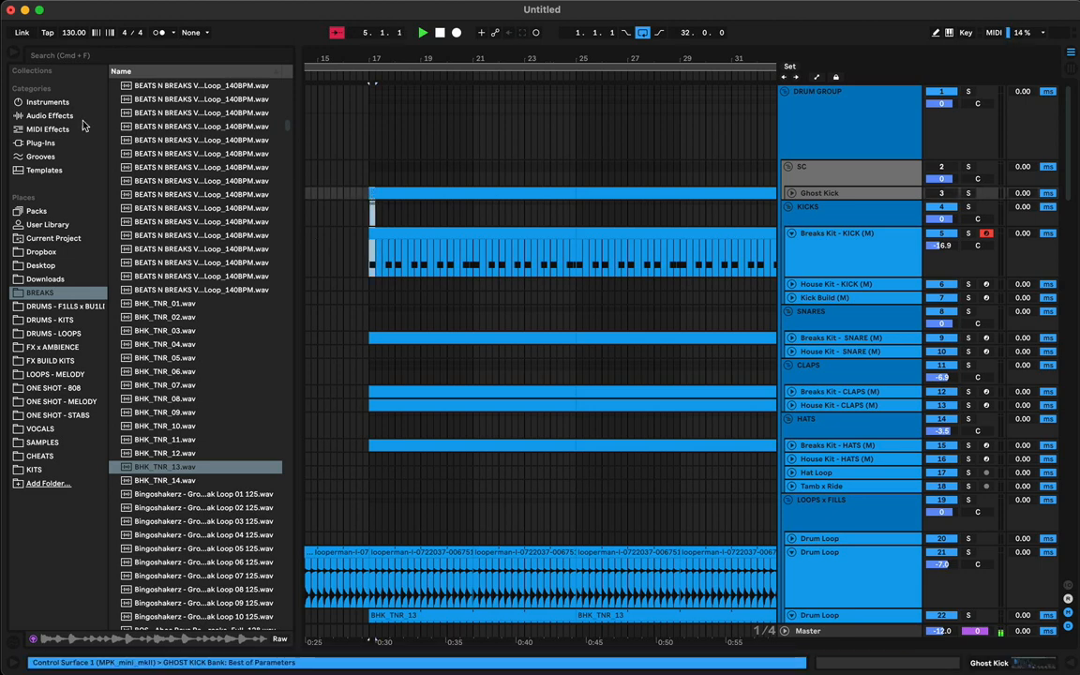
left_click(14, 58)
- Copy the first beat of the Ghost Kick and Breaks Kit - KICK (M) clips at bar 17, paste it at bar 1, and play it
left_click(100, 195)
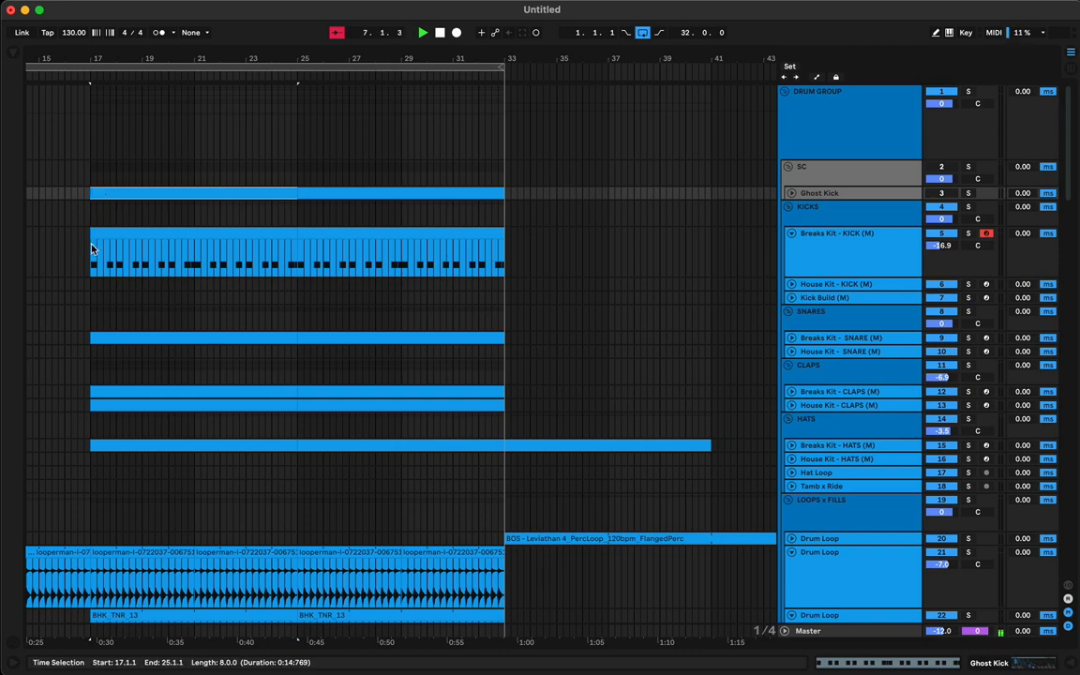
scroll(98, 194, "left", 10)
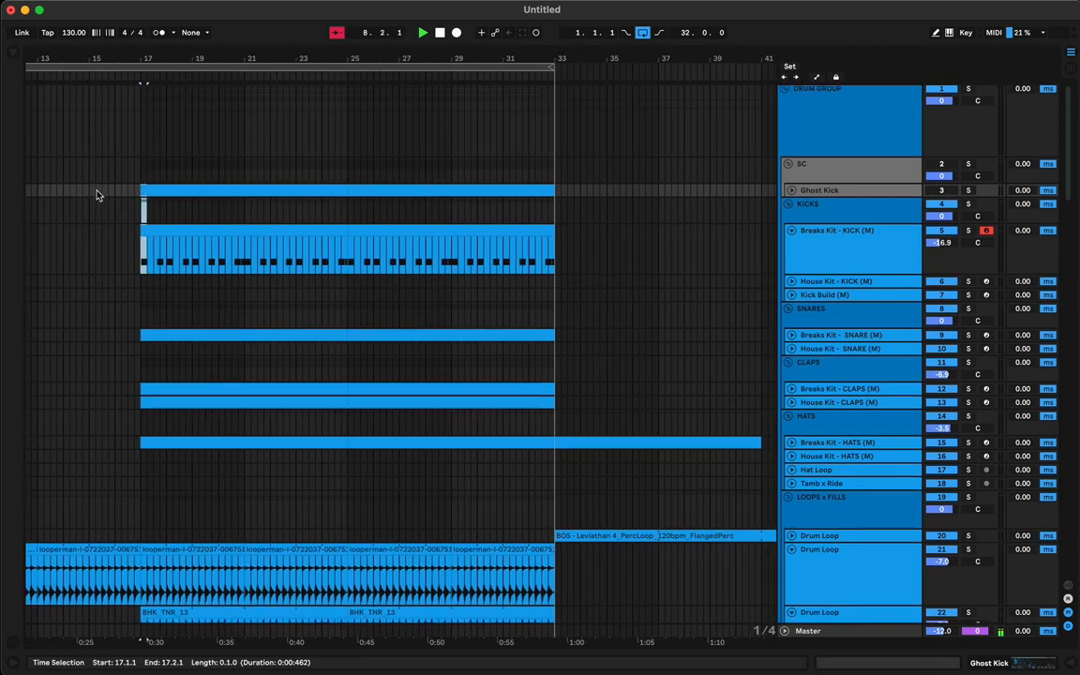
left_click(28, 185)
key("super+v")
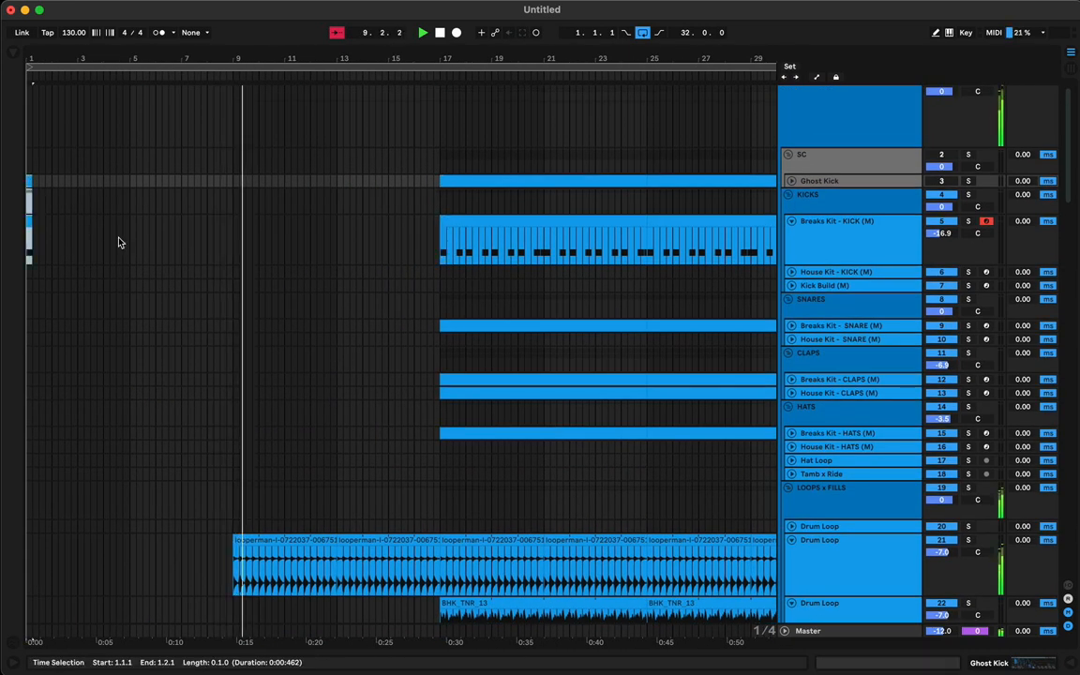
key("space")
key("space")
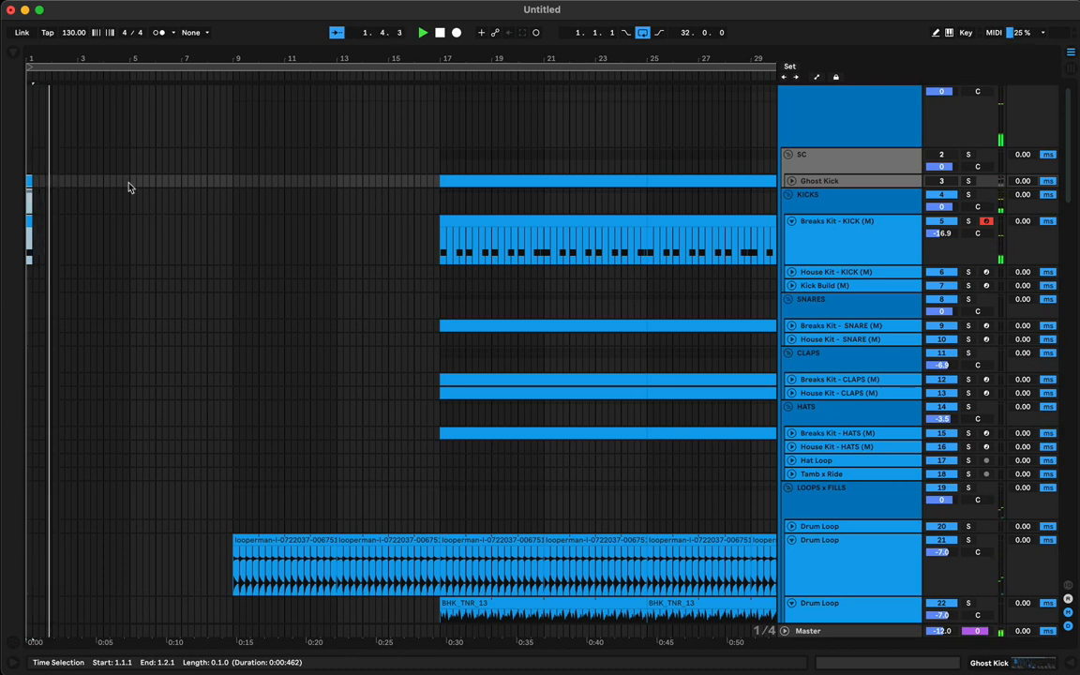
- Duplicate bars 1 to 9 of the Ghost Kick and Breaks Kit - KICK (M) tracks to repeat the kick hit at bar 9, and play from there
left_click_drag(234, 182, 26, 234)
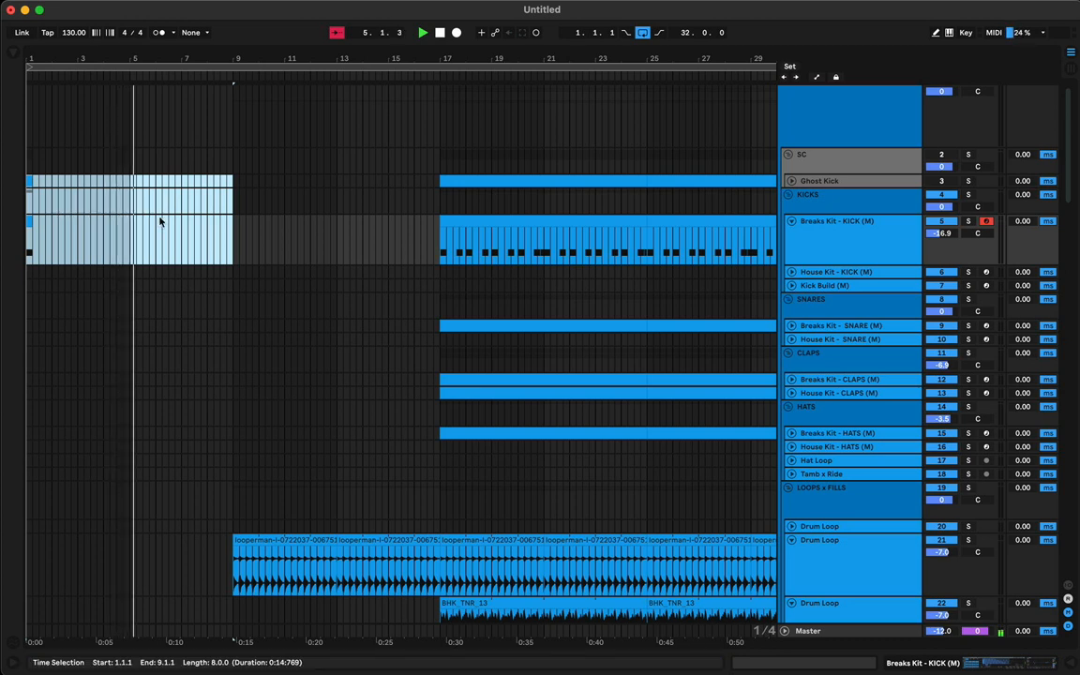
key("super+d")
left_click_drag(235, 179, 238, 225)
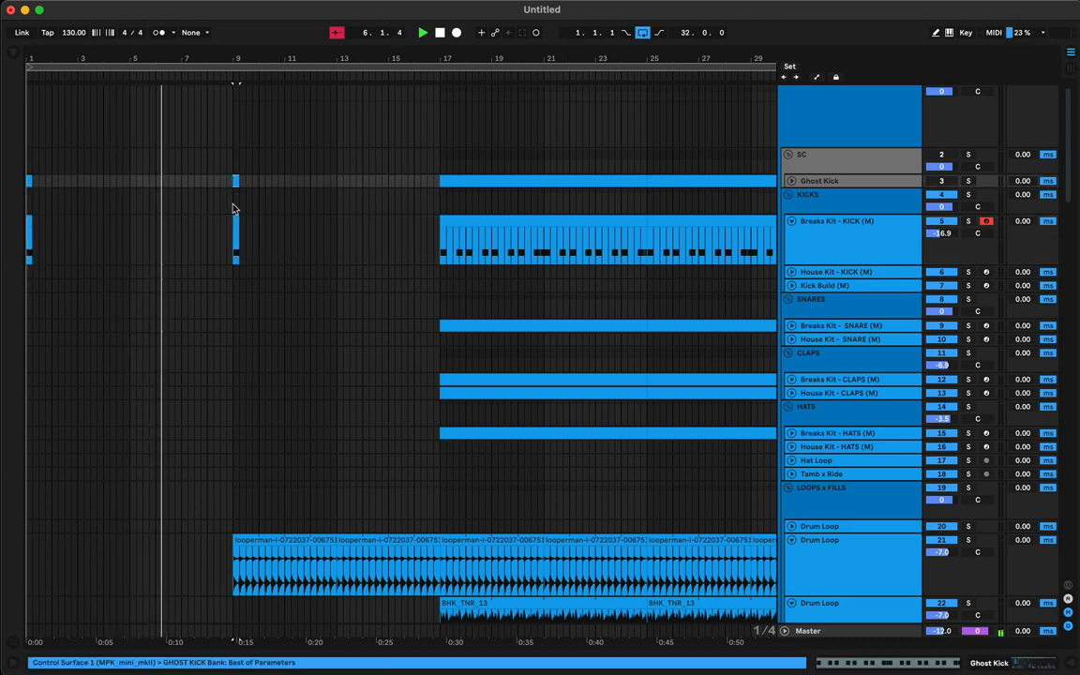
key("space")
key("space")
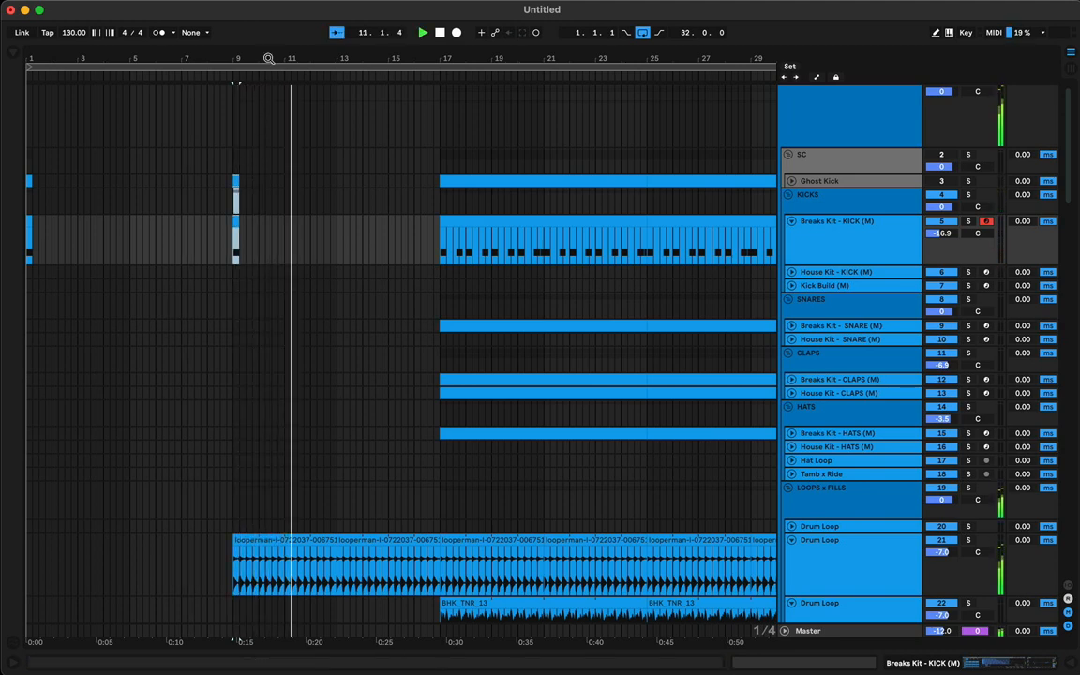
key("space")
key("space")
left_click_drag(267, 58, 267, 131)
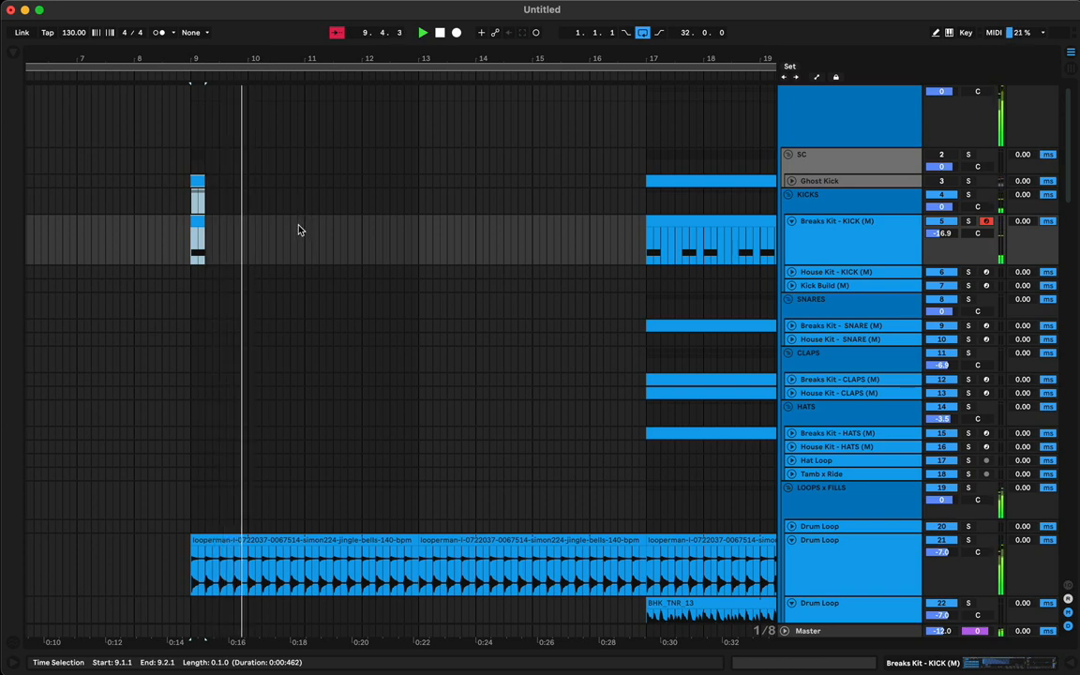
- Place three consecutive one-beat kick hits on Ghost Kick and Breaks Kit - KICK (M) from 10.3, and repeat the group at 12.3
left_click(289, 182, "shift")
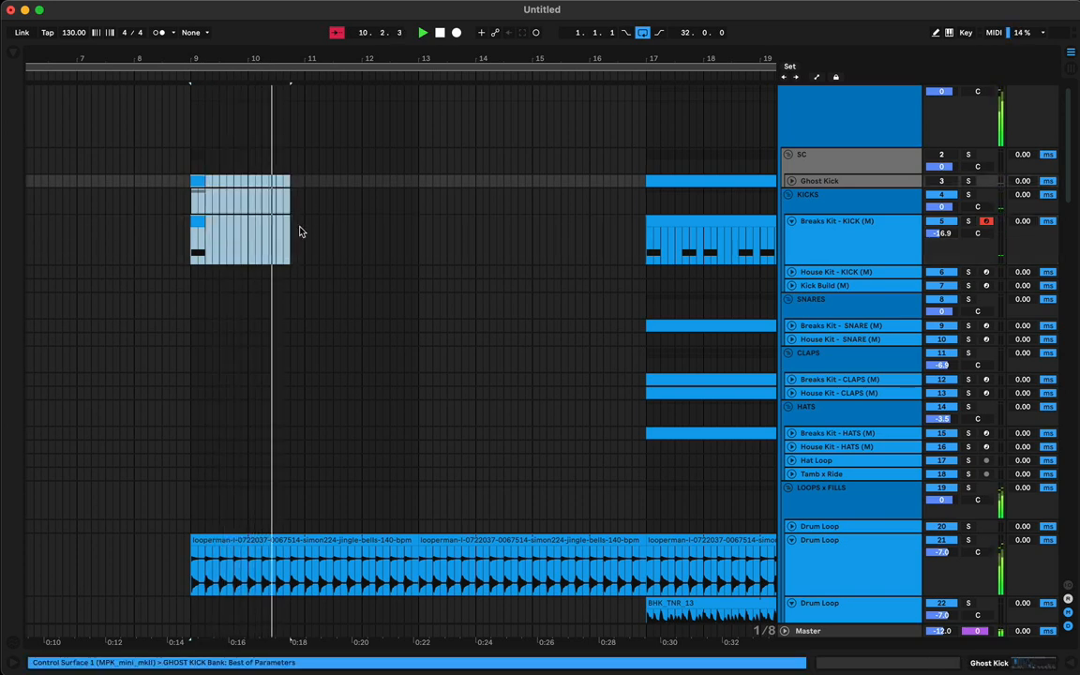
left_click(278, 181, "shift")
key("space")
key("space")
key("super+d")
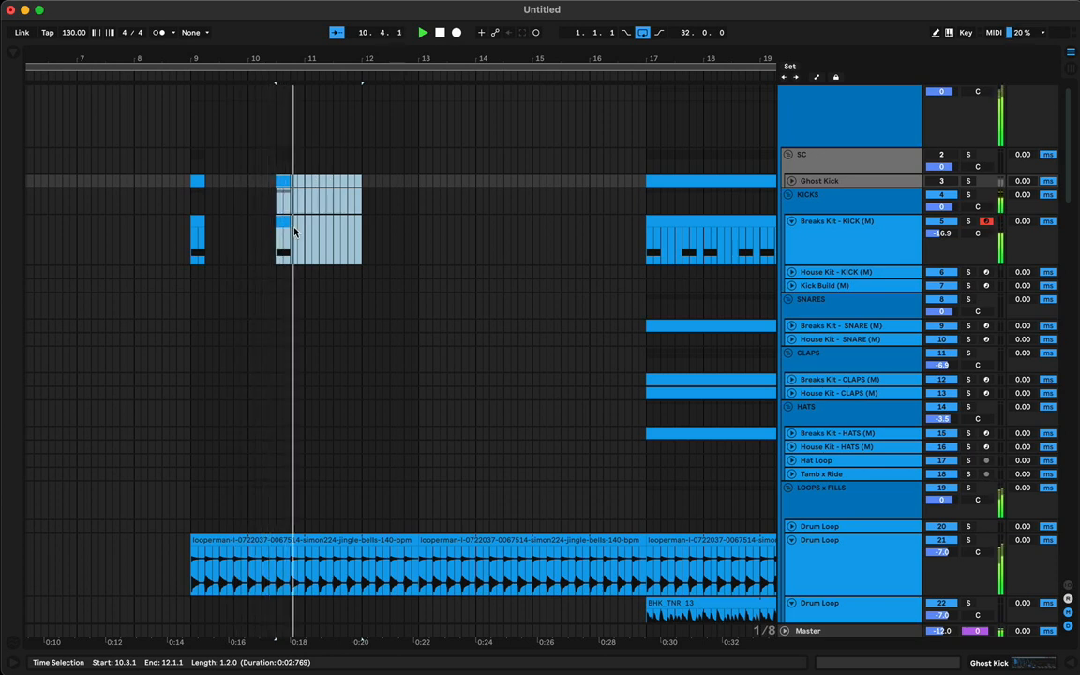
left_click(285, 221)
left_click(284, 181)
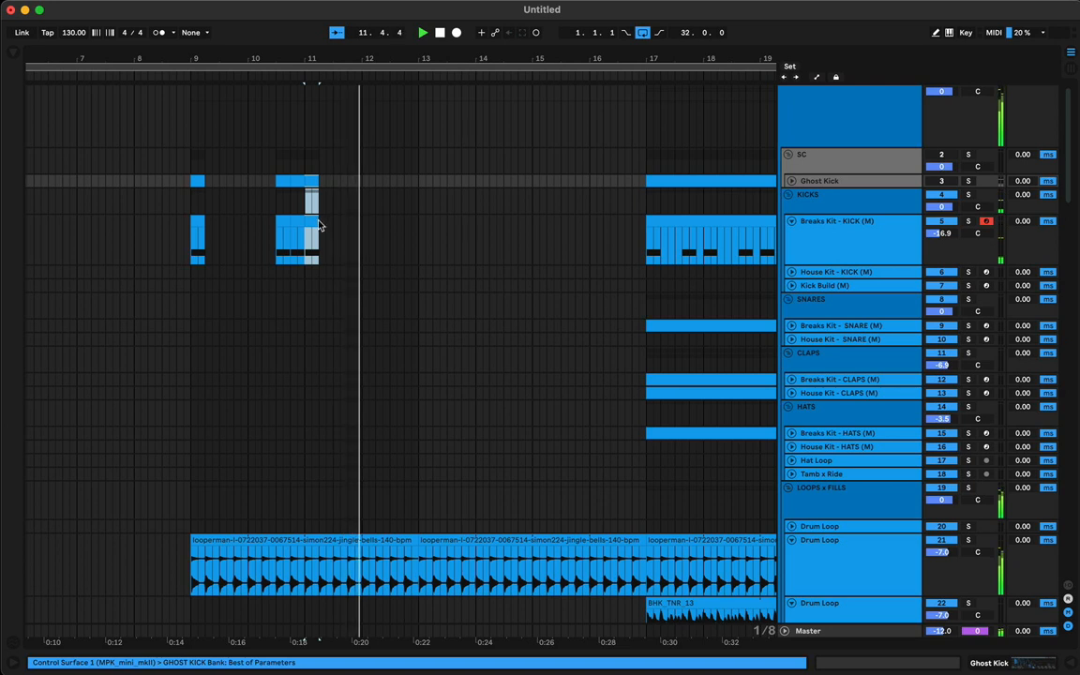
left_click_drag(311, 225, 434, 233)
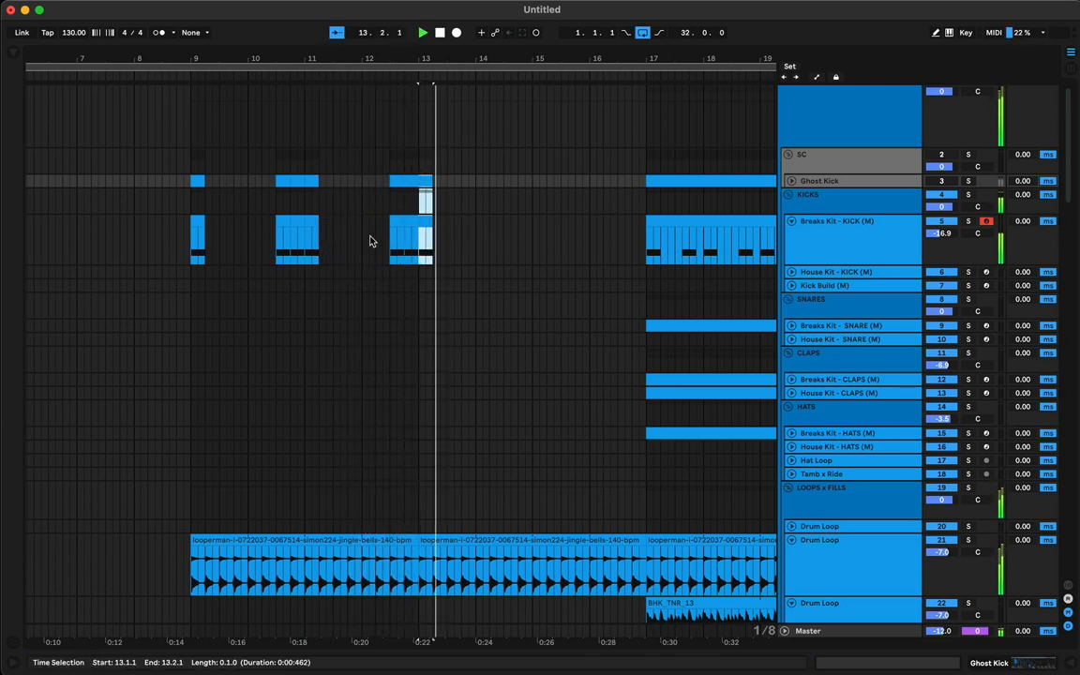
- Delete the kick hit at 10.3 on both the Ghost Kick and Breaks Kit - KICK (M) tracks and play from there
left_click(283, 221)
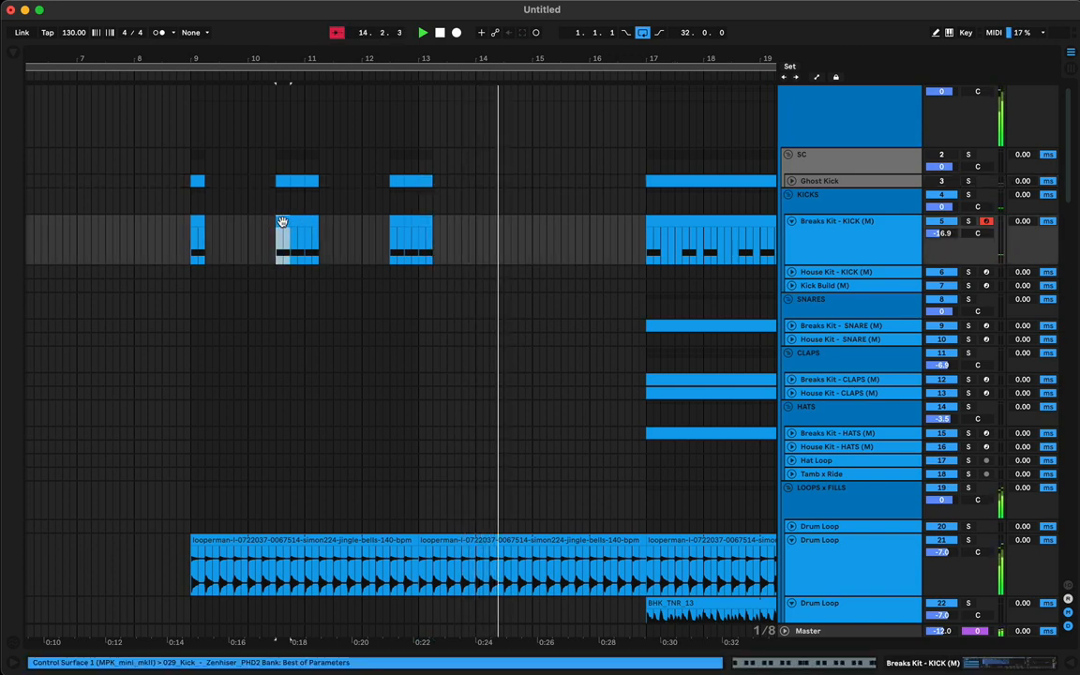
left_click(282, 180, "shift")
key("space")
key("space")
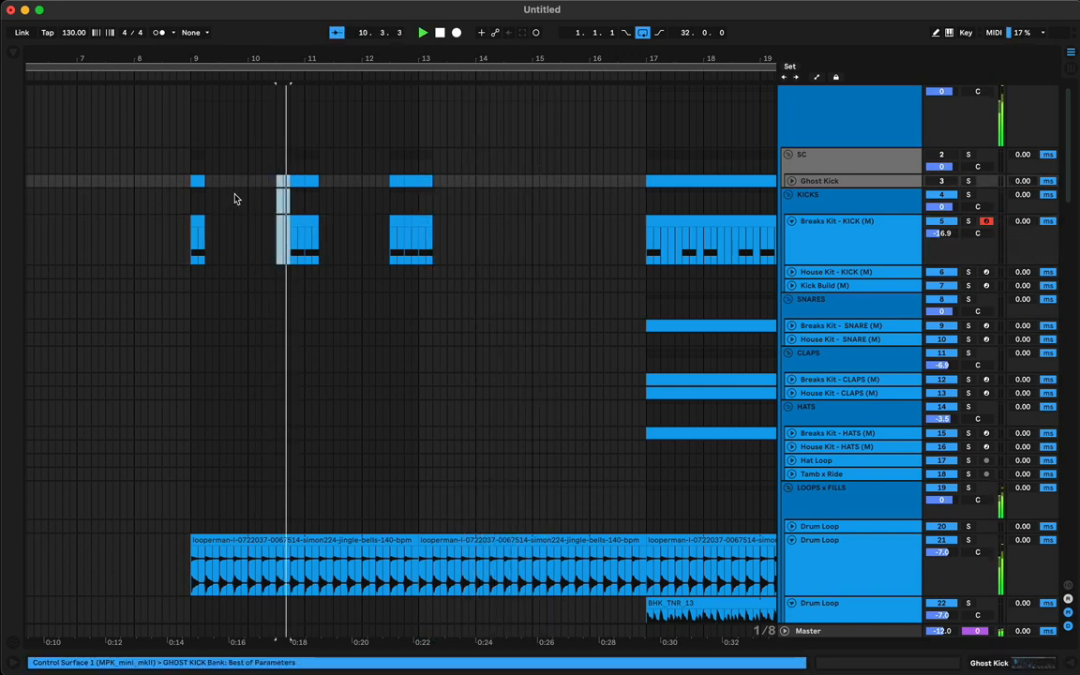
- Duplicate the bar 9 to 13 kick pattern on Ghost Kick and Breaks Kit - KICK (M) so it repeats from bar 13
left_click(198, 180)
left_click(413, 218, "shift")
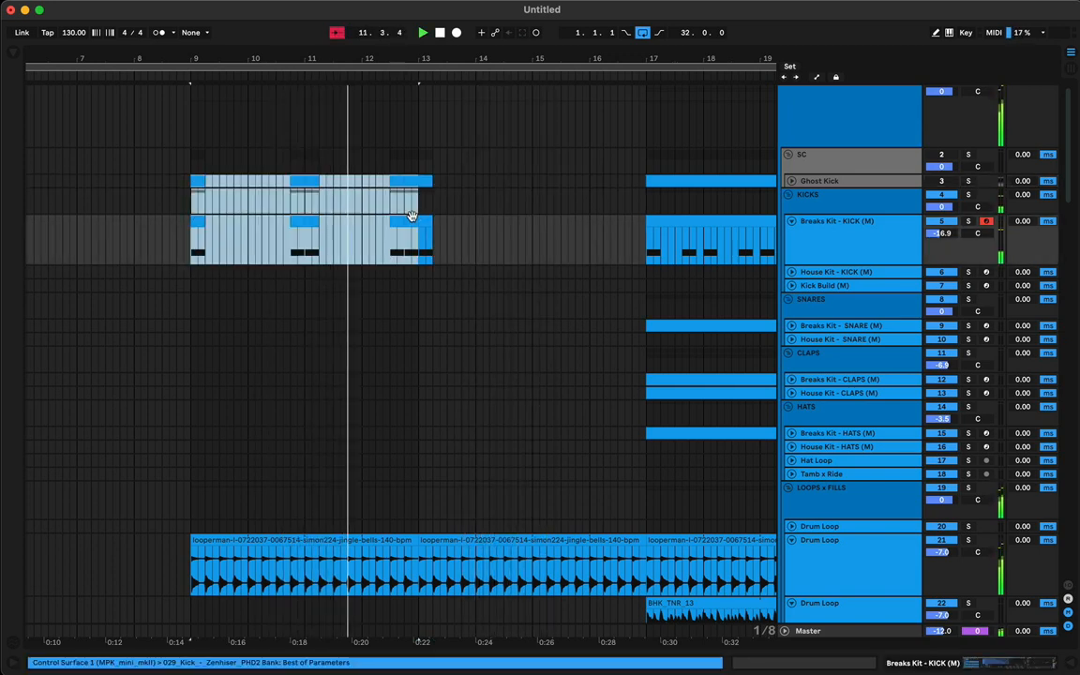
key("super+d")
left_click(347, 326)
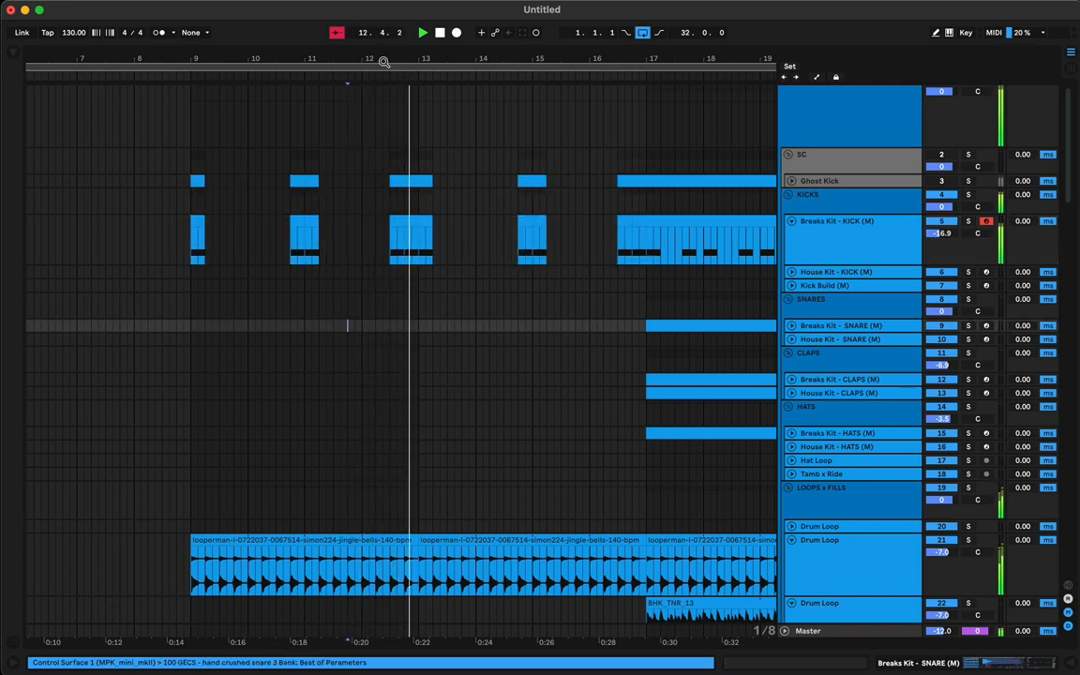
- Locate the stored crash clips past bar 277 and audition those on the Crash - Breaks track in solo
left_click_drag(383, 61, 267, 83)
left_click(199, 218)
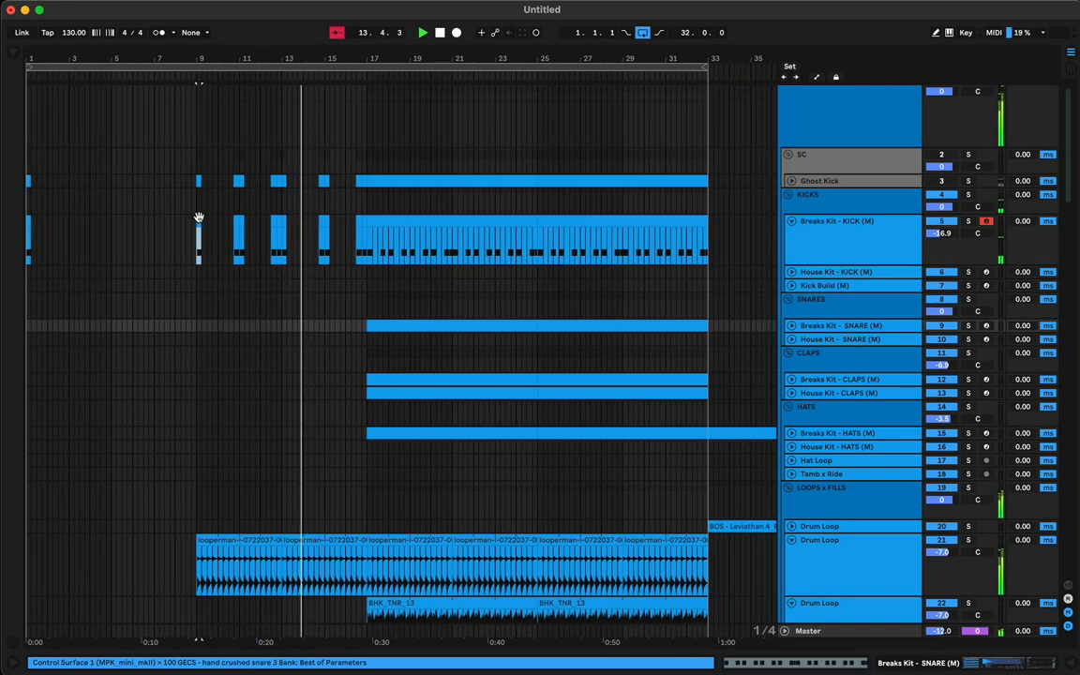
scroll(270, 244, "down", 10)
scroll(270, 244, "right", 10)
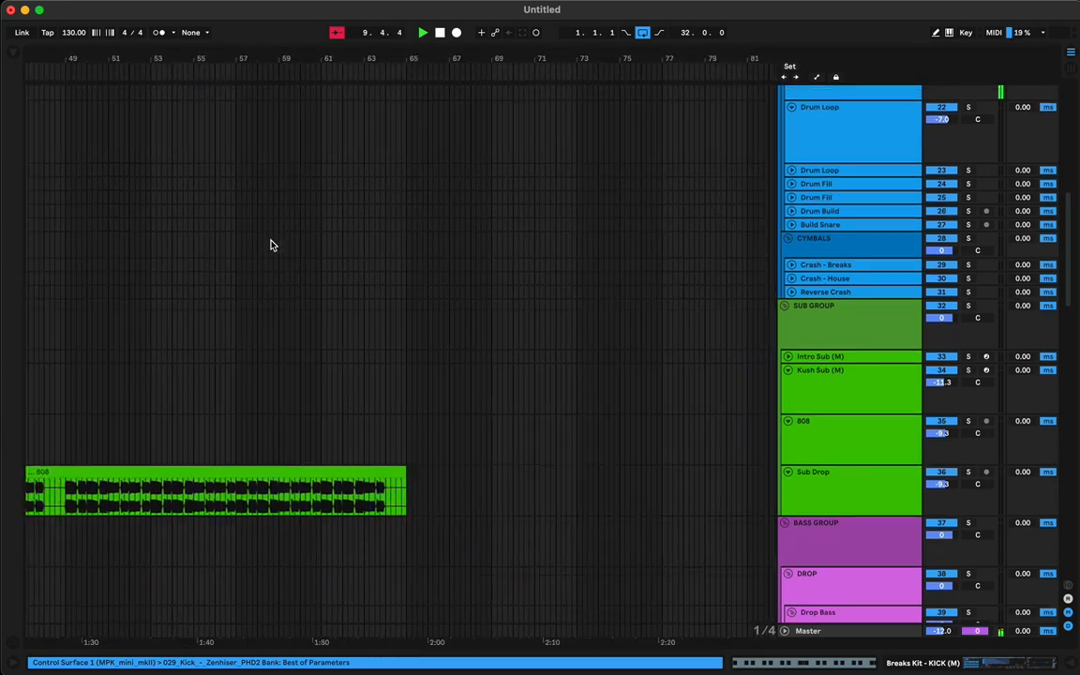
scroll(270, 245, "right", 20)
scroll(270, 246, "down", 3)
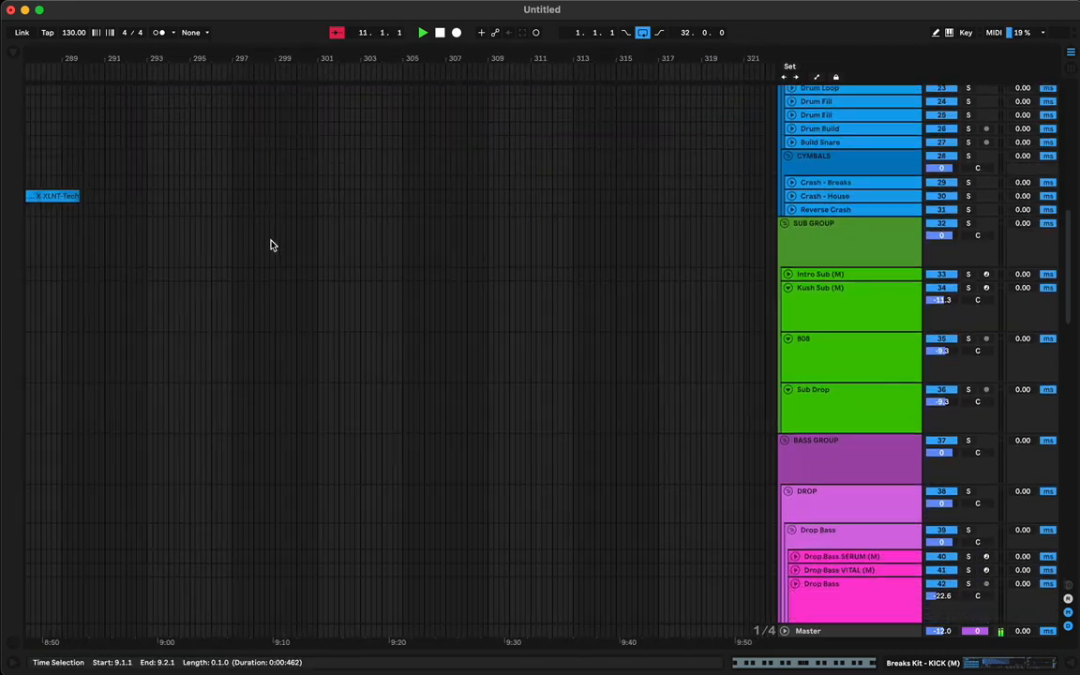
scroll(270, 246, "left", 10)
scroll(270, 246, "down", 1)
left_click(373, 173)
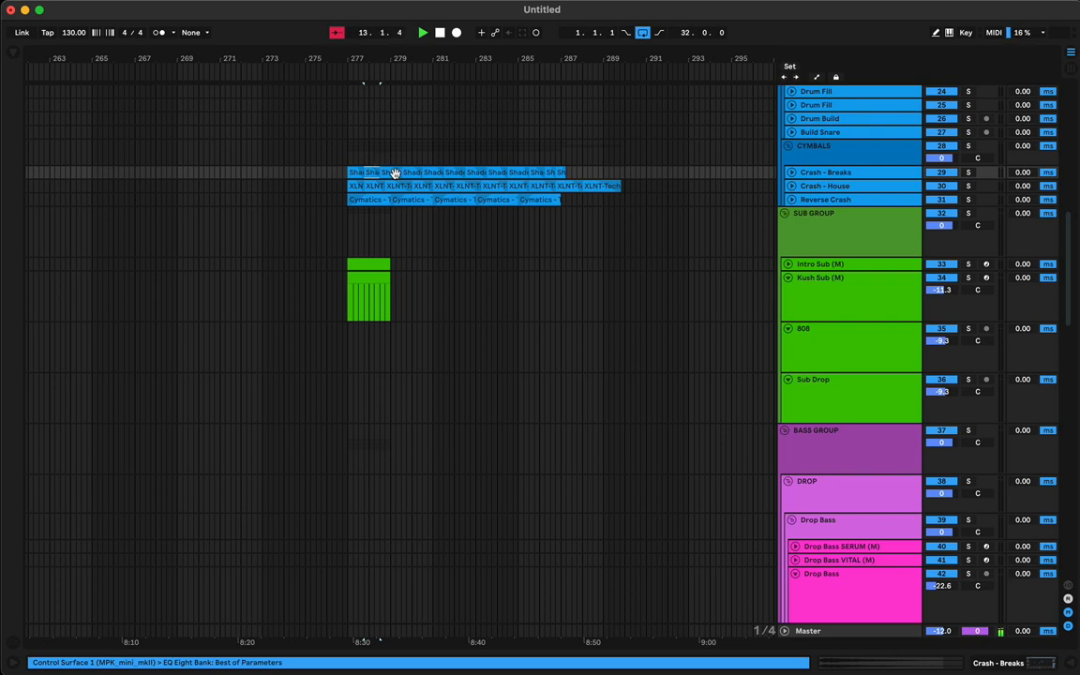
left_click(394, 172)
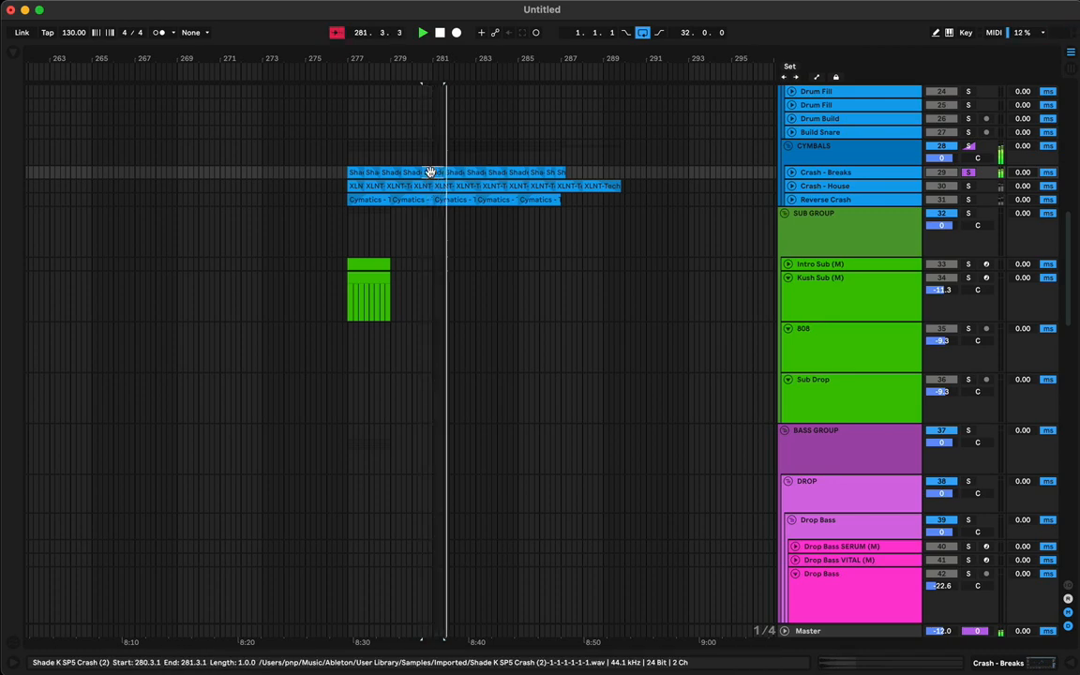
- Paste the one-bar Shade K SP5 Crash (2) clip at bar 1 of the Crash - Breaks track
scroll(431, 173, "left", 20)
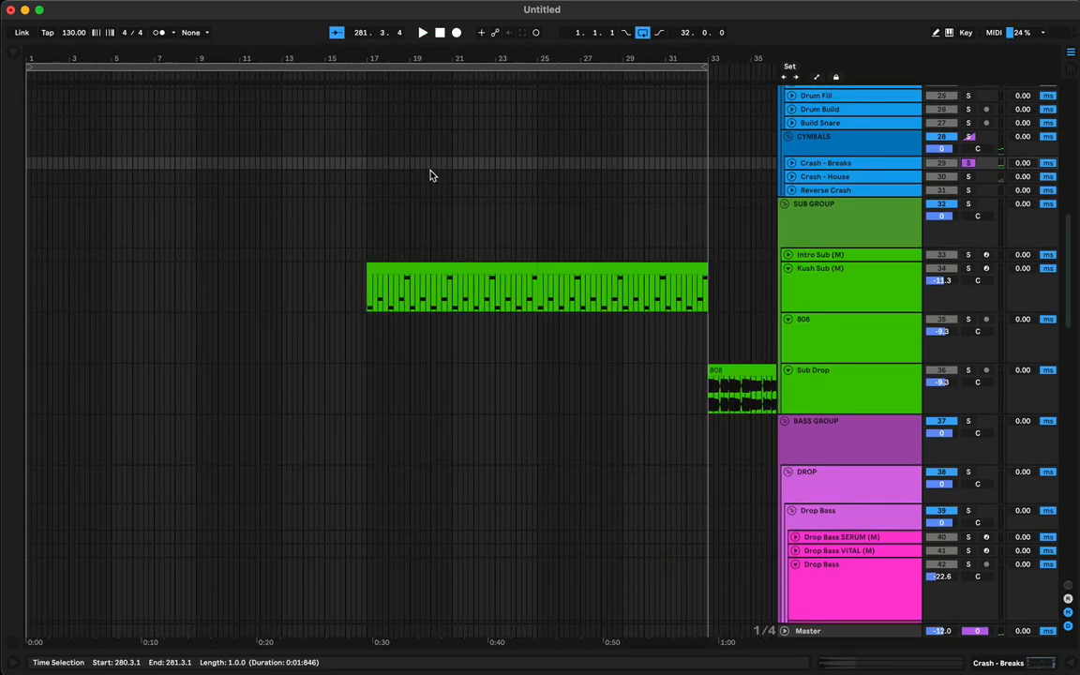
scroll(385, 174, "up", 5)
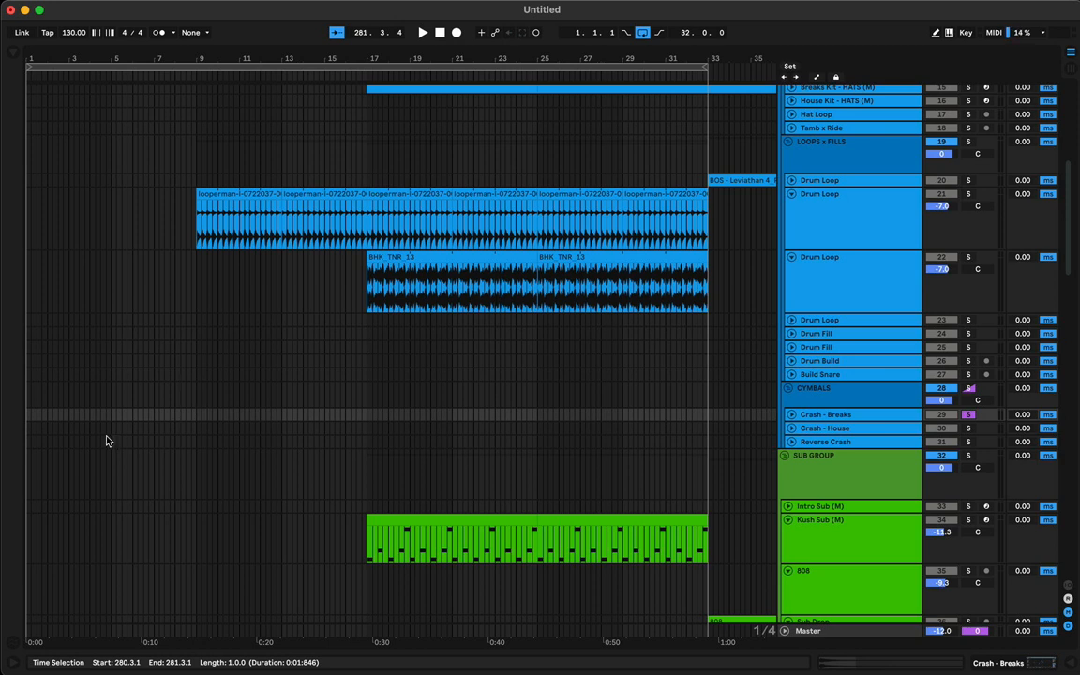
left_click(29, 418)
key("ctrl+v")
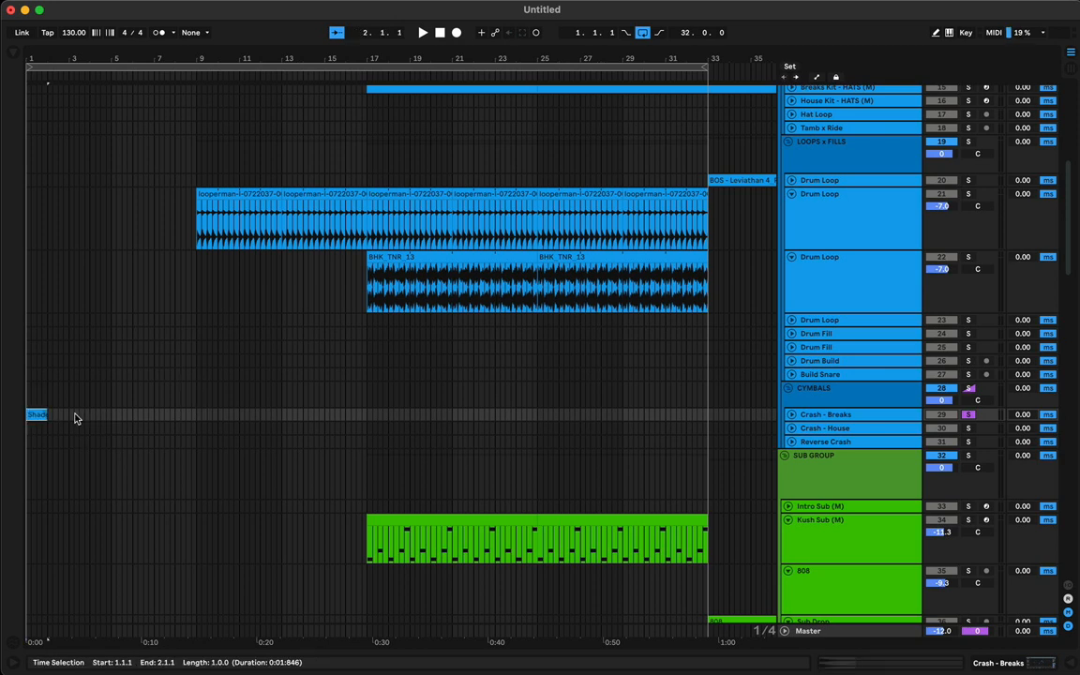
- Unfold Crash - Breaks, shorten the bar 1 crash to one beat, and play it with the track unsoloed
left_click(791, 416)
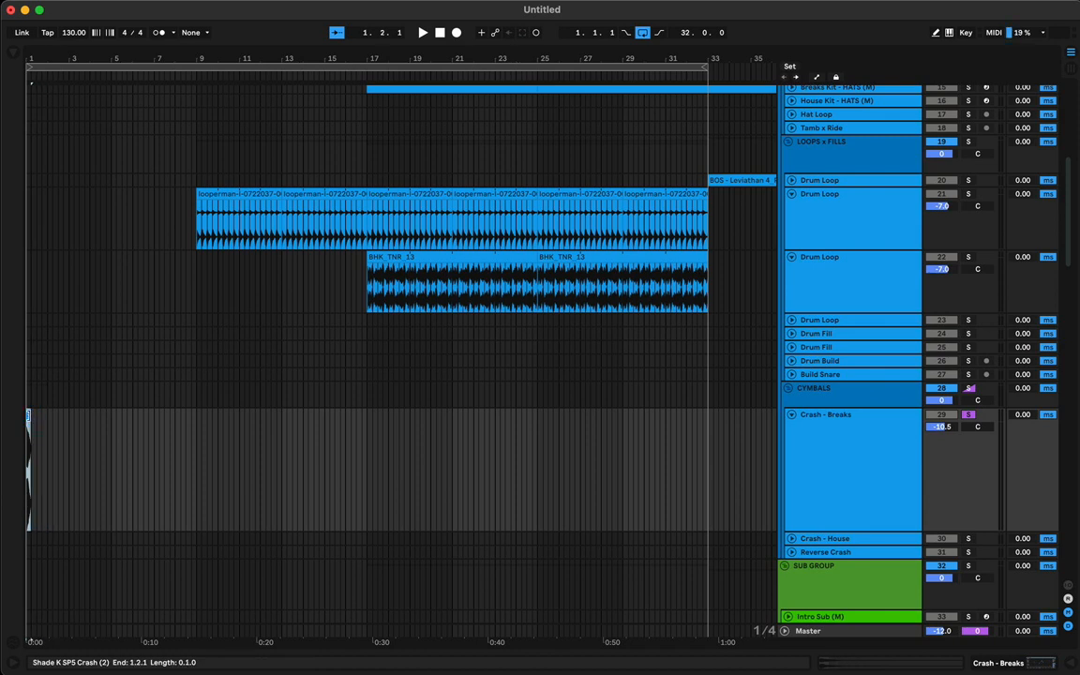
key("space")
key("space")
key("s")
key("space")
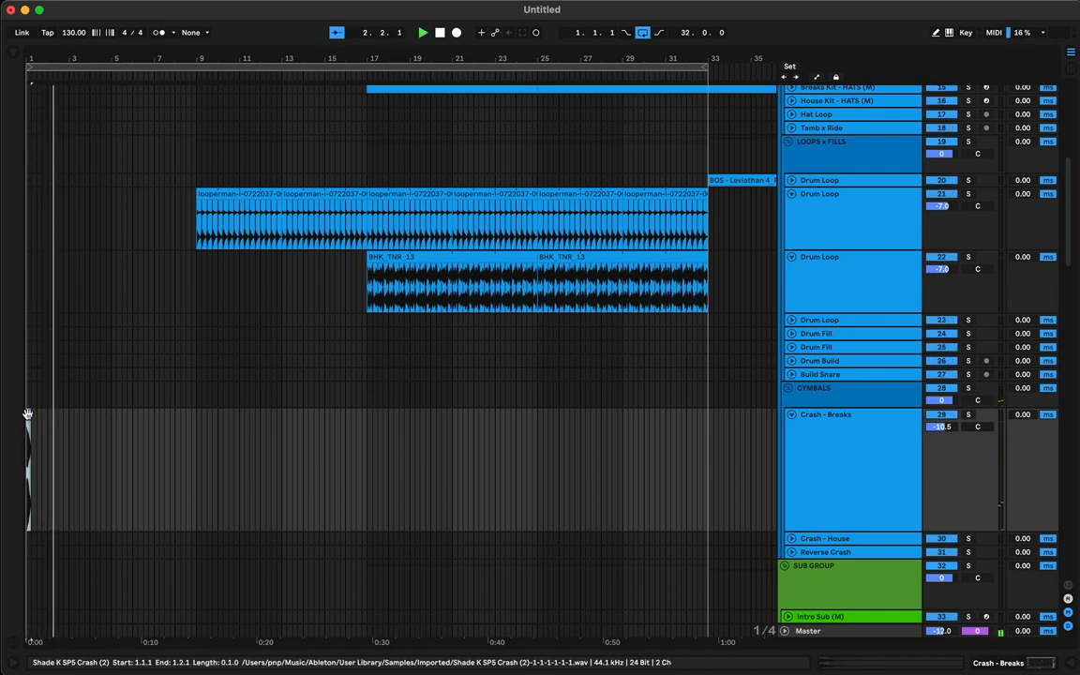
- Copy the crash to bars 9 and 17, extending the bar 17 copy to about four bars
left_click_drag(31, 419, 199, 438)
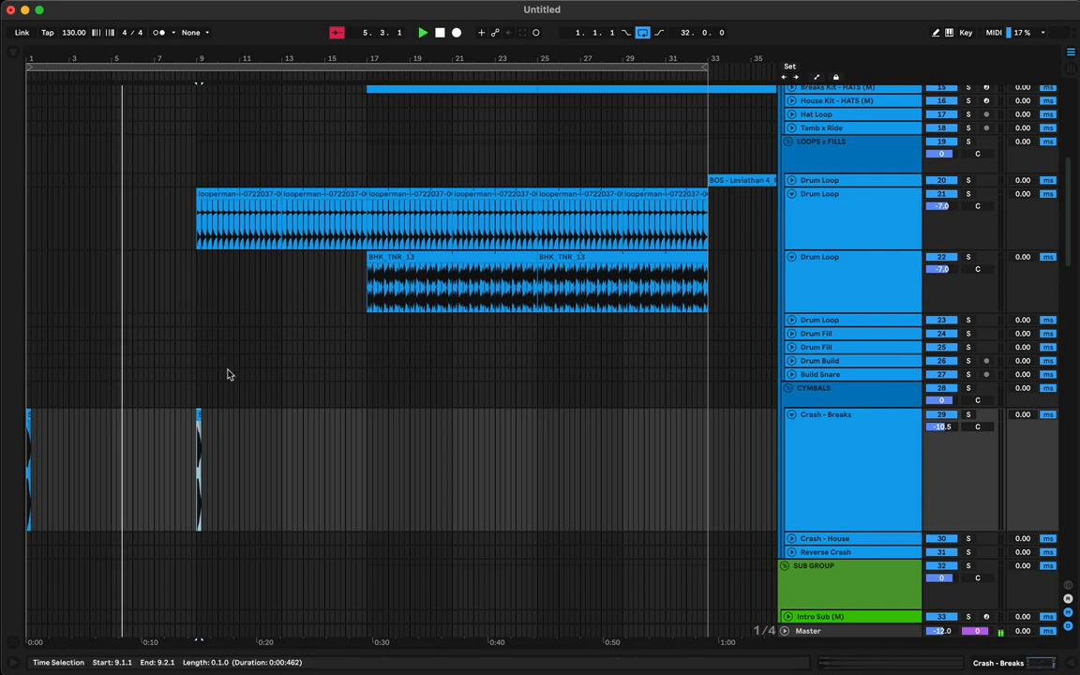
left_click_drag(208, 414, 379, 414)
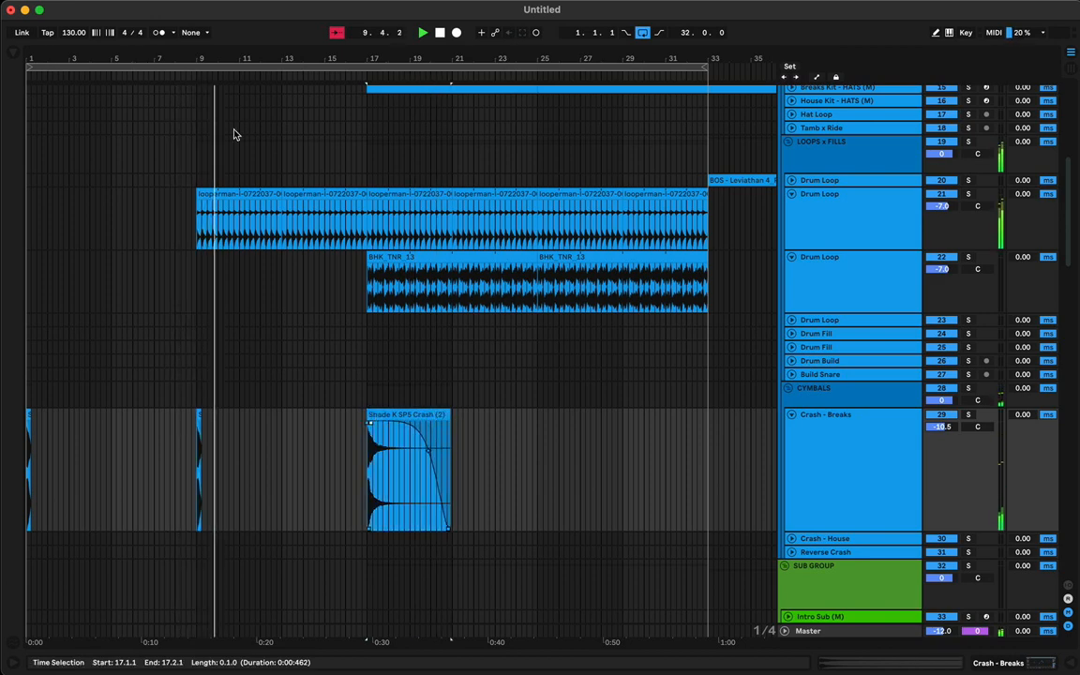
- Copy the one-beat crash at bar 9 to 10.4, 11.1, 12.3, 12.4 and 13.1 to follow the kick hits
left_click_drag(200, 54, 200, 131)
left_click(199, 418)
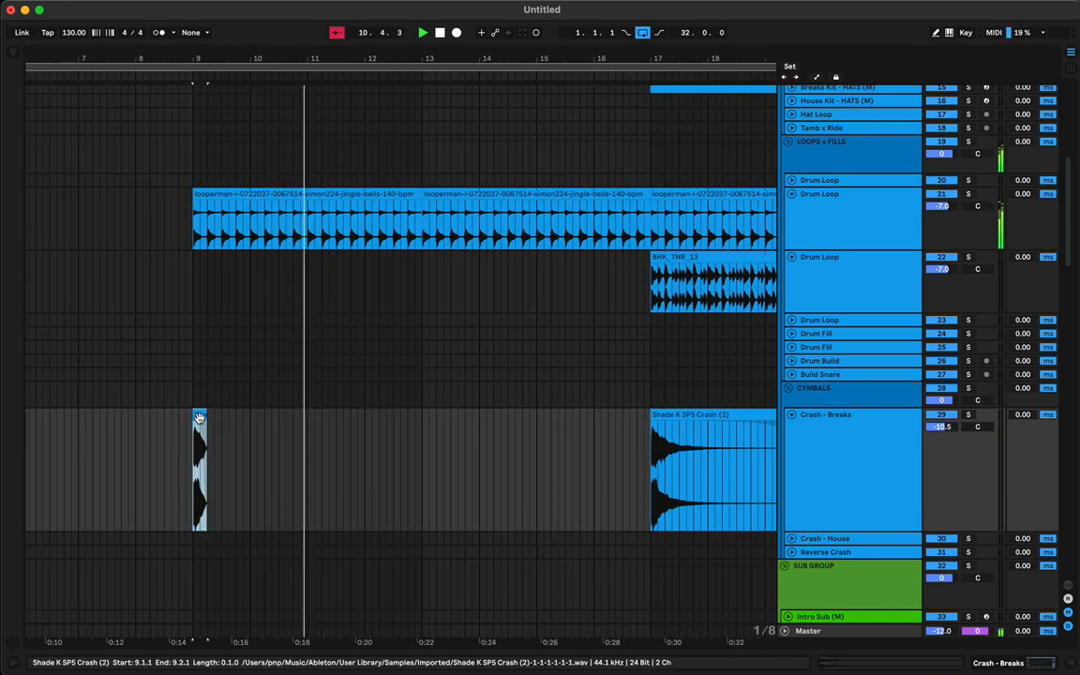
left_click_drag(199, 417, 298, 434)
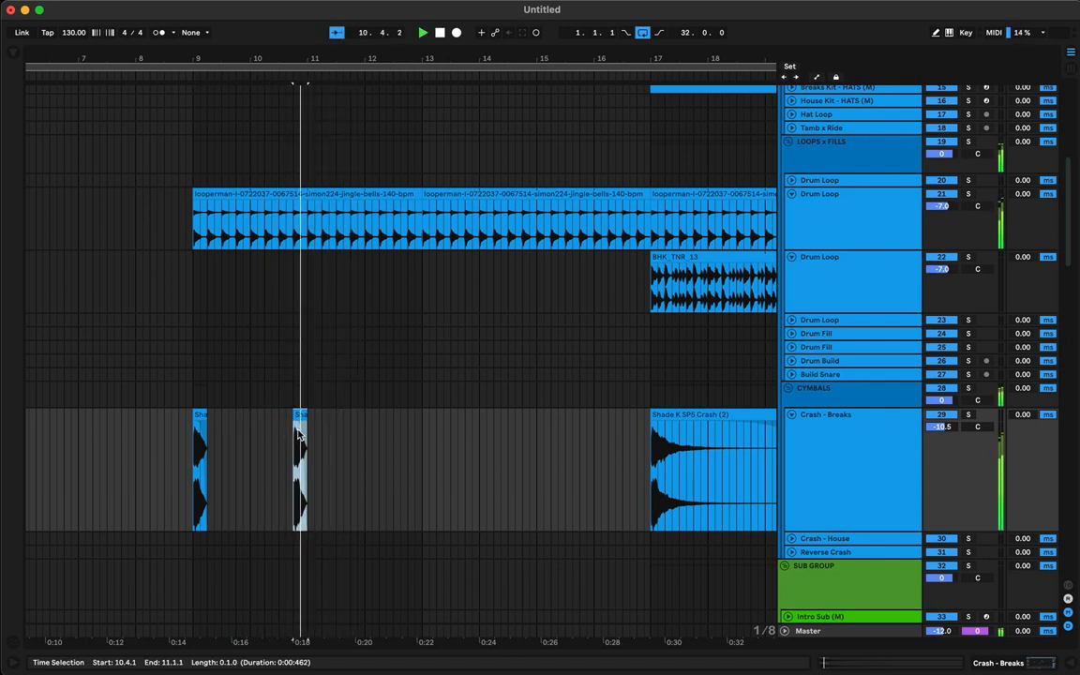
key("ctrl+d")
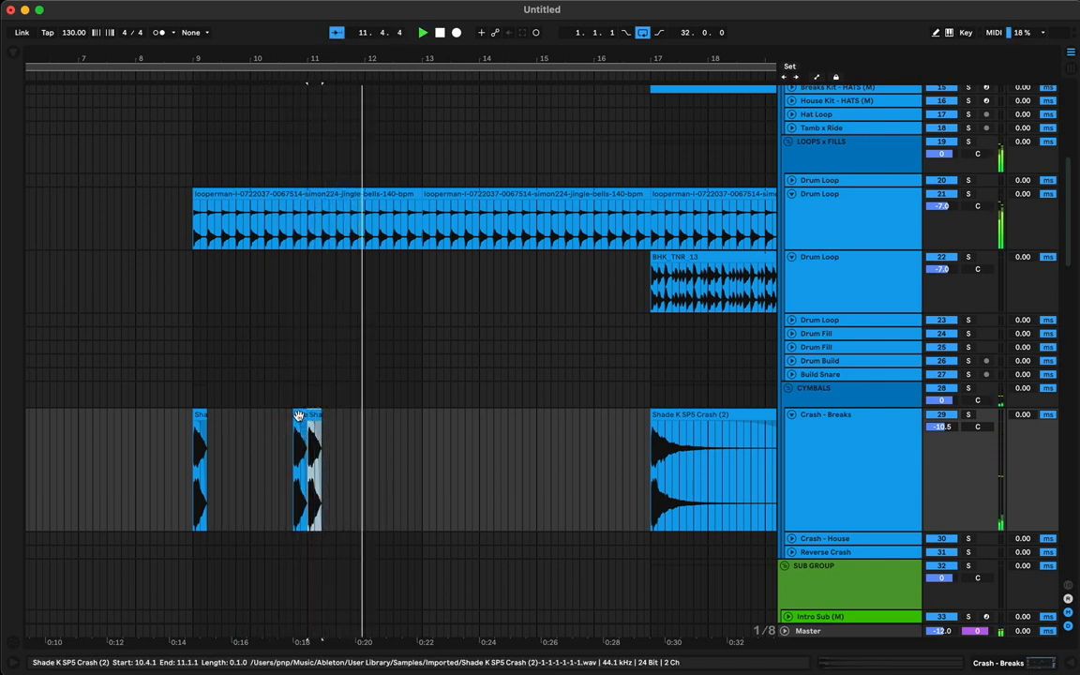
left_click_drag(298, 417, 397, 430)
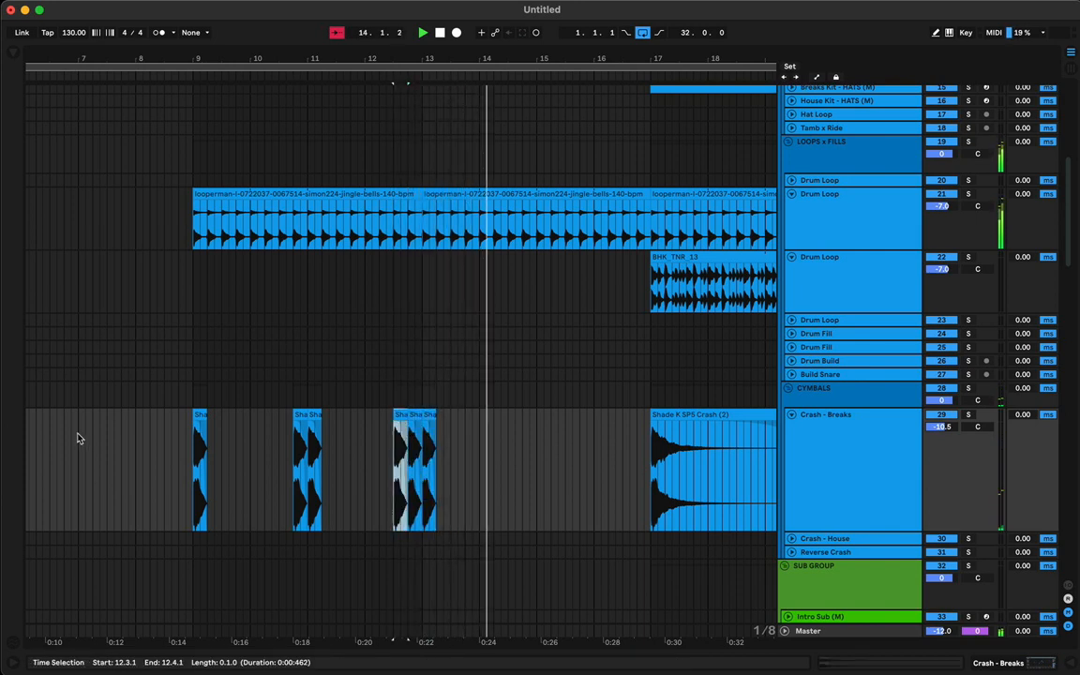
- Duplicate the crash hits from bar 9 to 13 so they repeat from bar 13, and play the passage
left_click(79, 438)
left_click(418, 416)
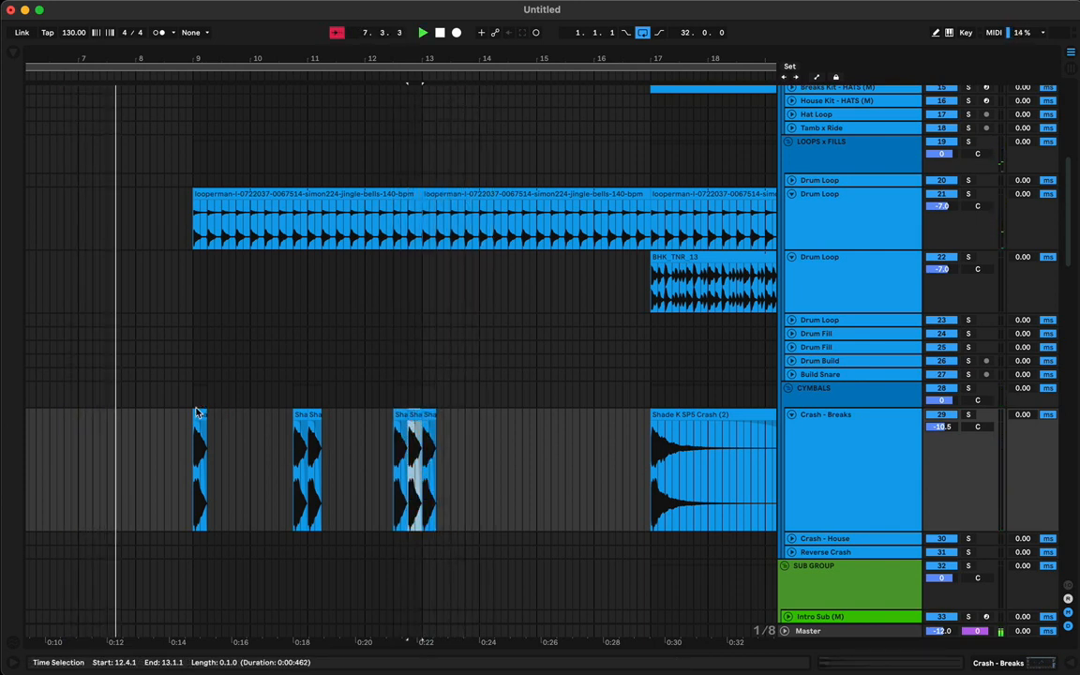
left_click(197, 414, "shift")
key("super+d")
left_click(337, 333)
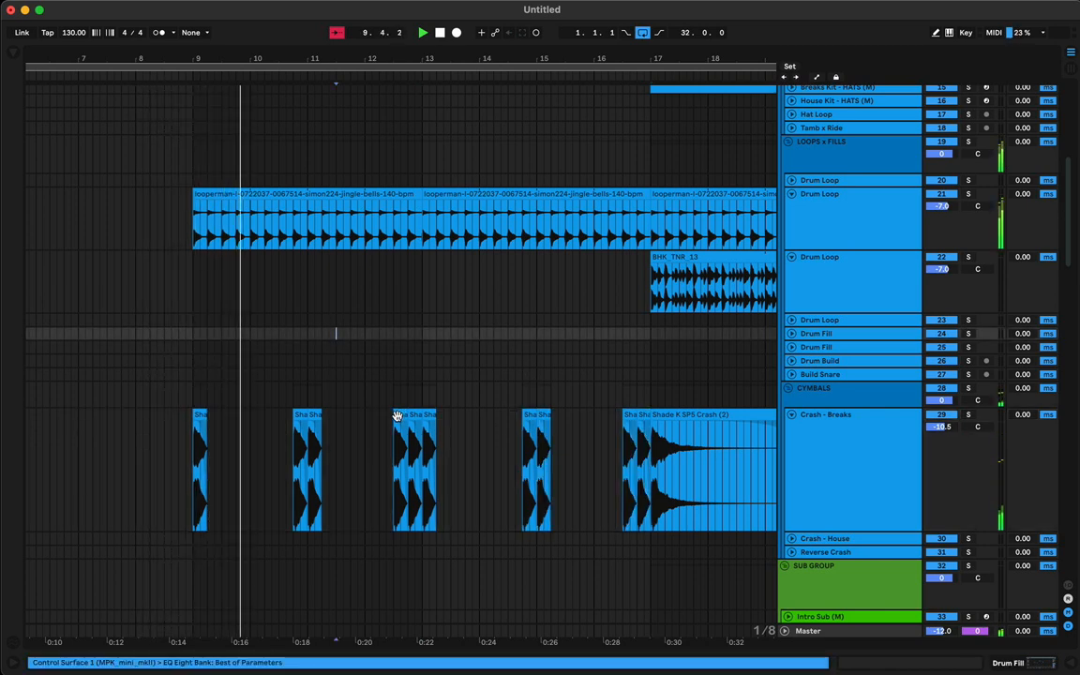
mouse_move(398, 416)
left_mouse_down()
mouse_move(380, 415)
mouse_move(396, 419)
left_mouse_up()
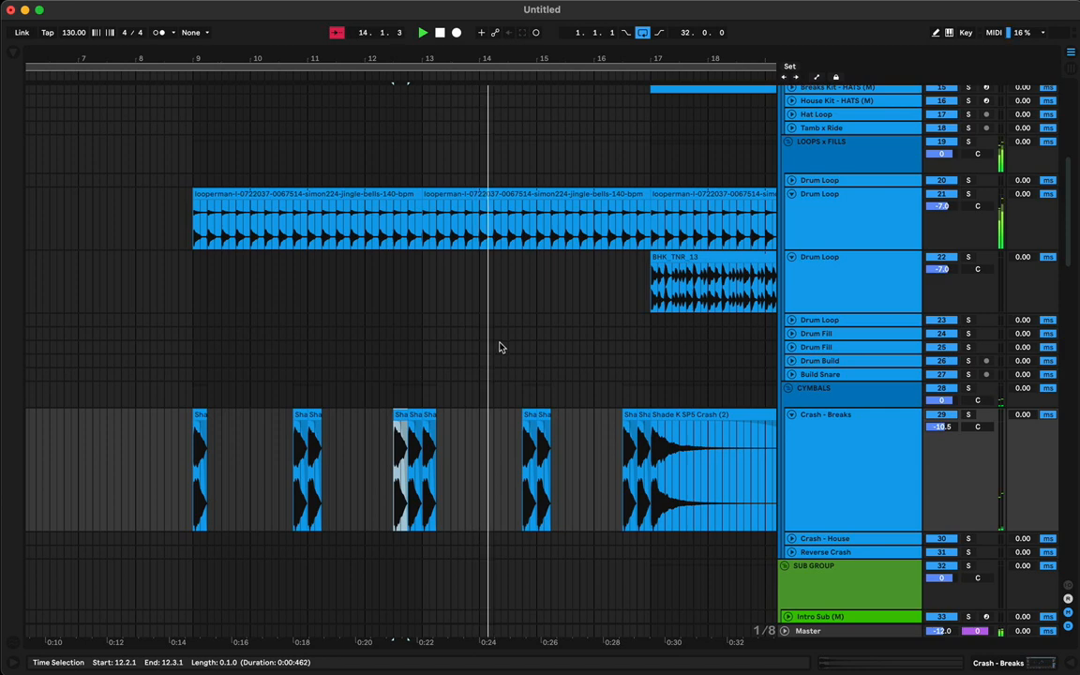
left_click(457, 281)
- Copy the start of the Kush Sub (M) clip at bar 17 to bar 9, keep only its first beat, and play it
left_click_drag(436, 58, 355, 28)
scroll(357, 225, "down", 5)
scroll(360, 229, "down", 2)
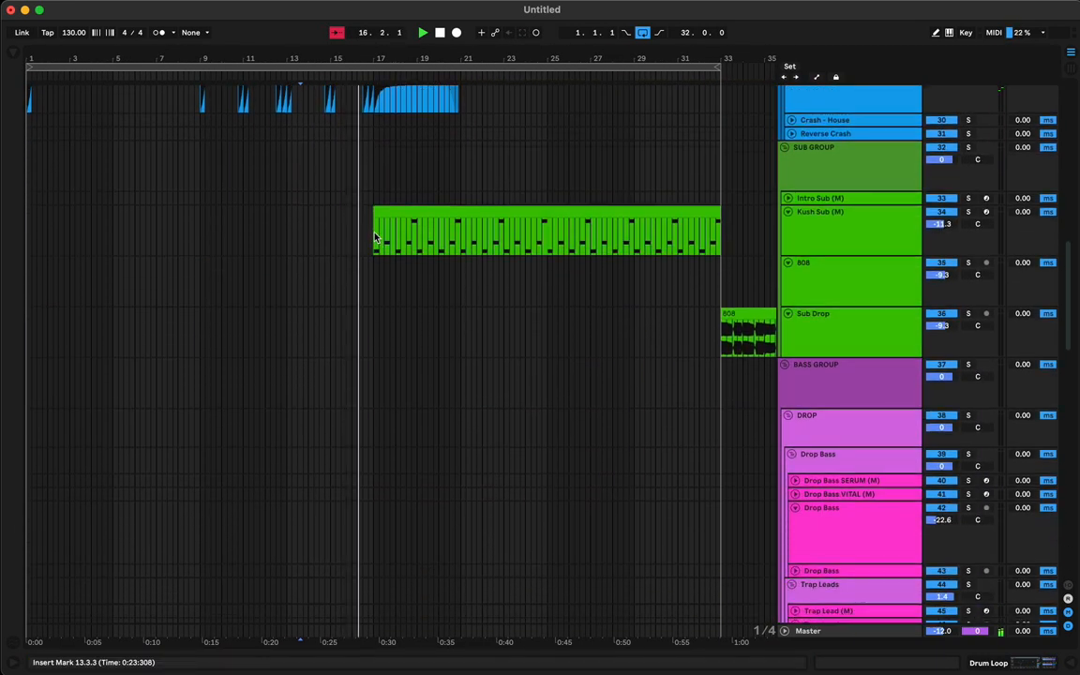
left_click_drag(374, 239, 400, 221)
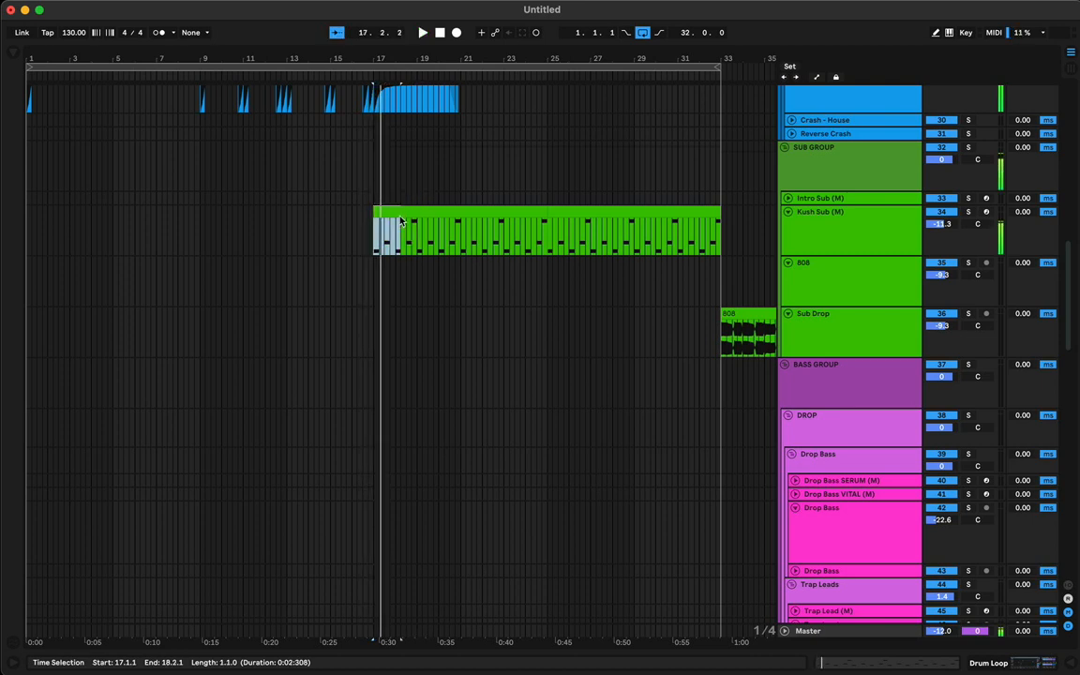
left_click(412, 210)
left_click(204, 236)
key("super+v")
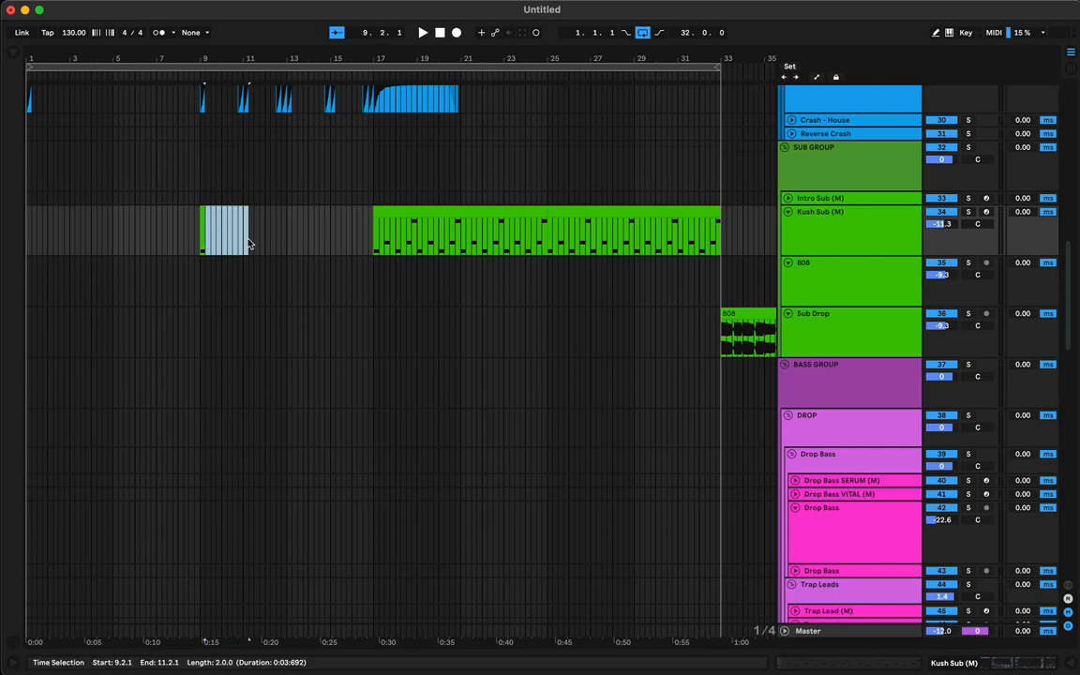
key("Delete")
left_click(203, 211)
key("space")
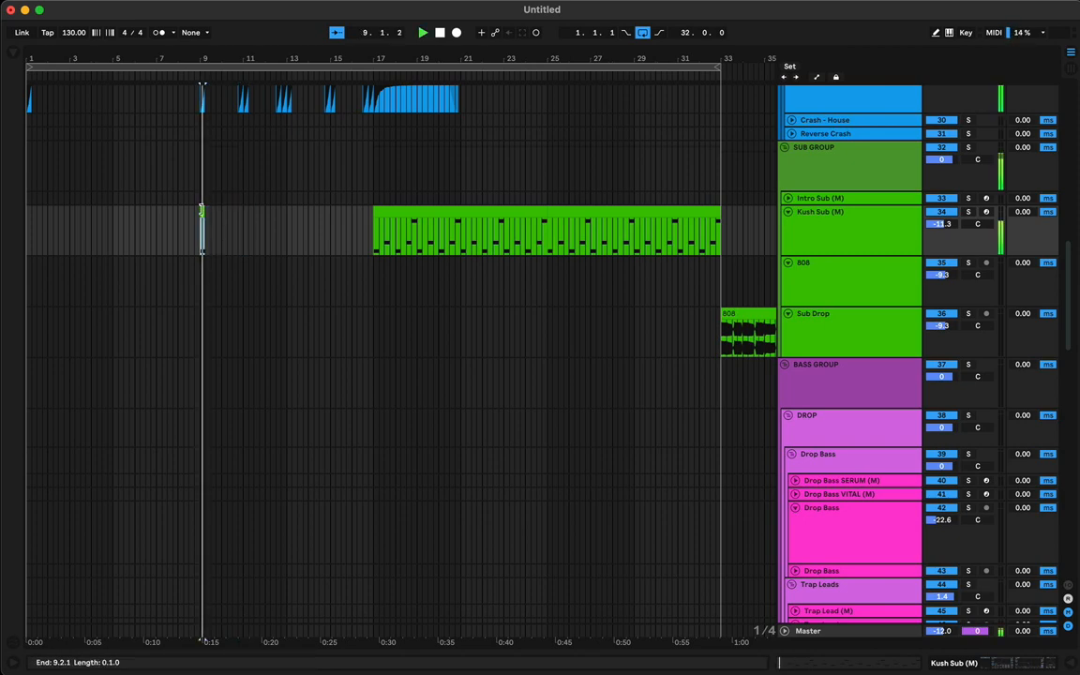
- Copy the one-beat Kush Sub (M) clip at bar 9 to 10.4 and duplicate it to 11.1
left_click(229, 63)
left_click_drag(232, 58, 323, 94)
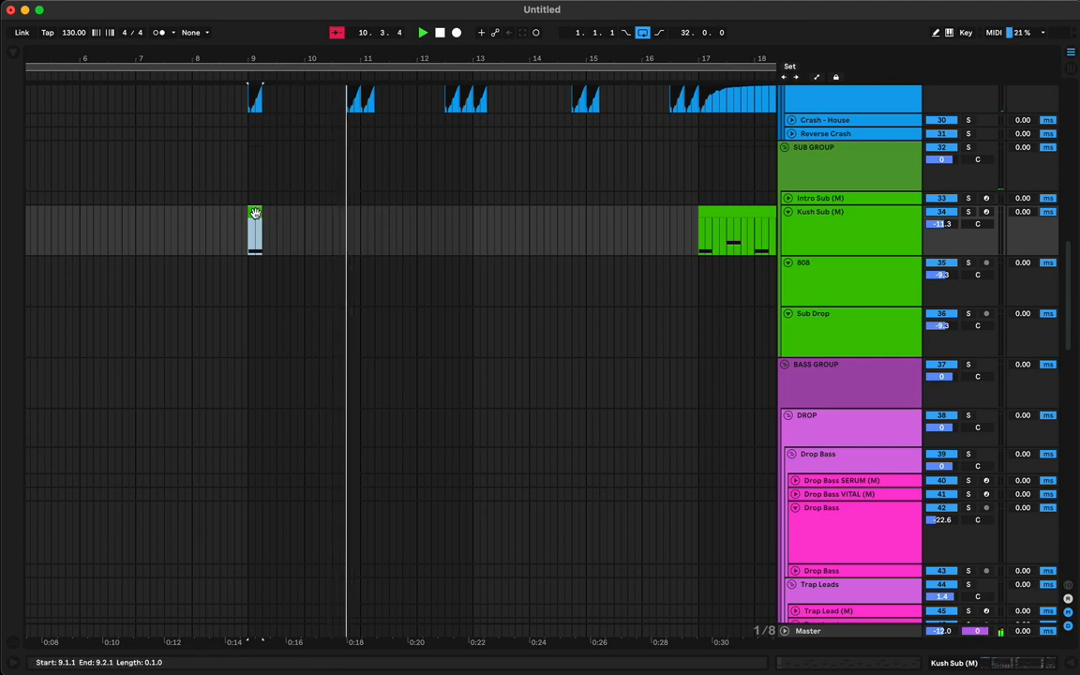
left_click_drag(253, 213, 357, 223, "alt")
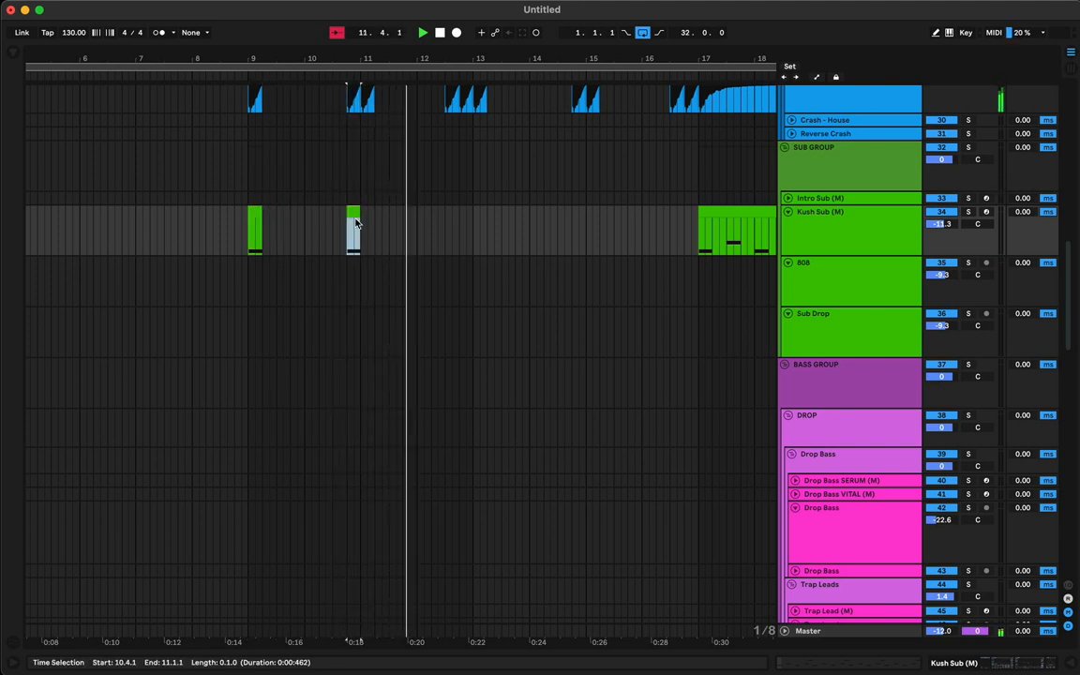
key("super+d")
- Transpose all notes in the Kush Sub (M) clip at 10.4 up four semitones, making its first note F#0
double_click(355, 209)
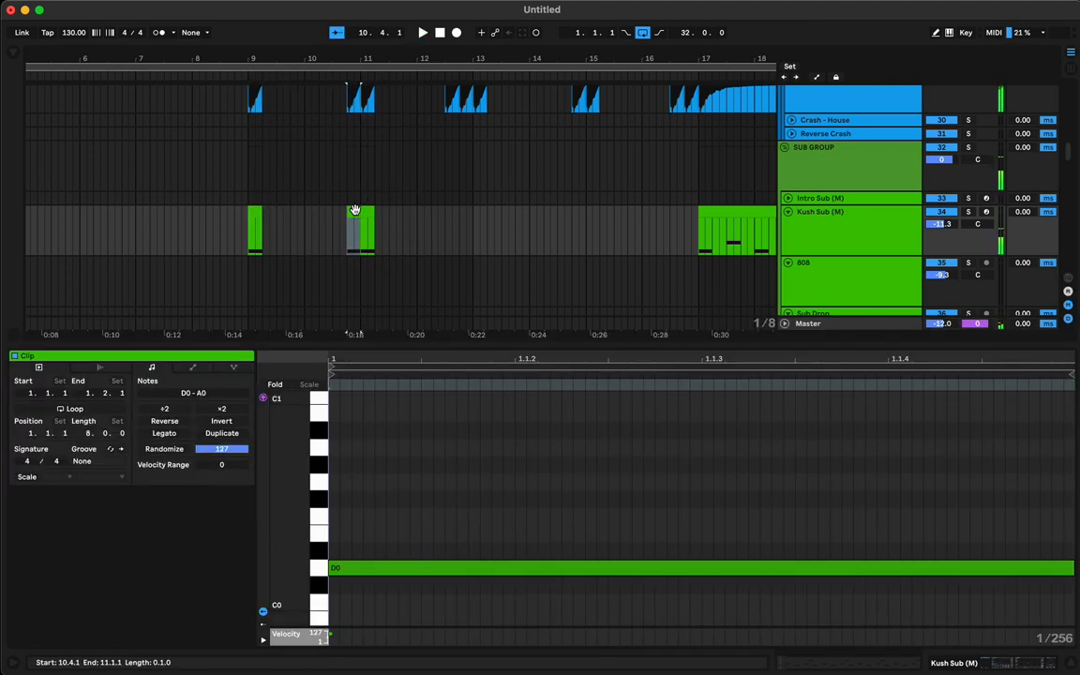
key("super+a")
key("Up")
key("Up")
key("Up")
key("Up")
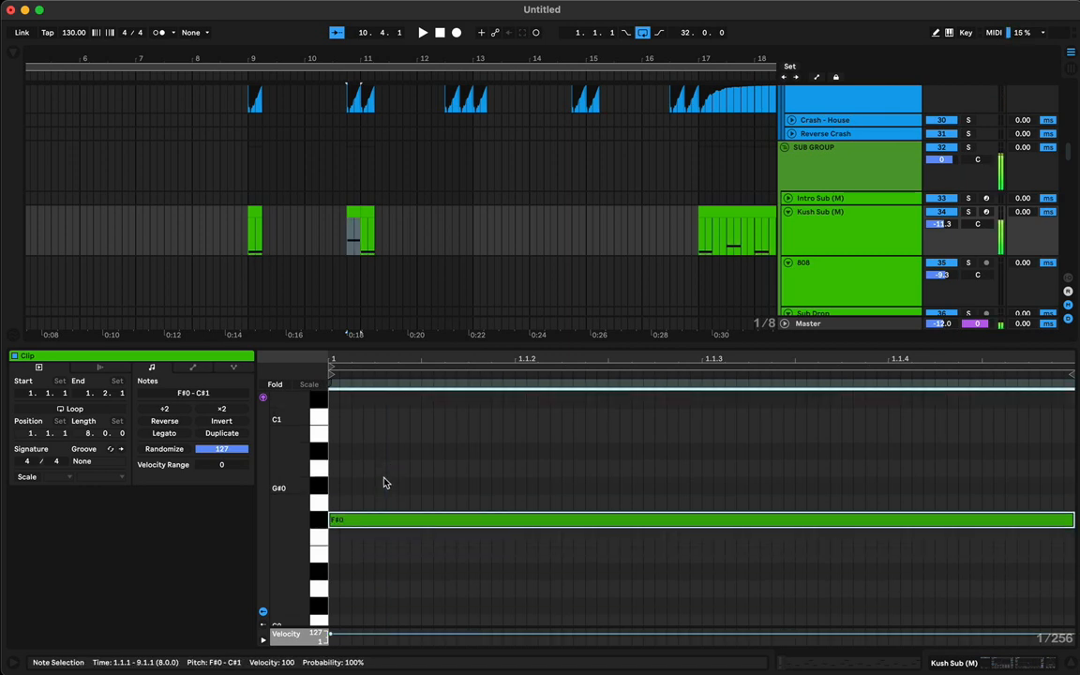
- Transpose all notes in the Kush Sub (M) clip at 10.4 down four semitones to return its first note to D0, and play it
key("Down")
key("Down")
key("Down")
key("Down")
key("space")
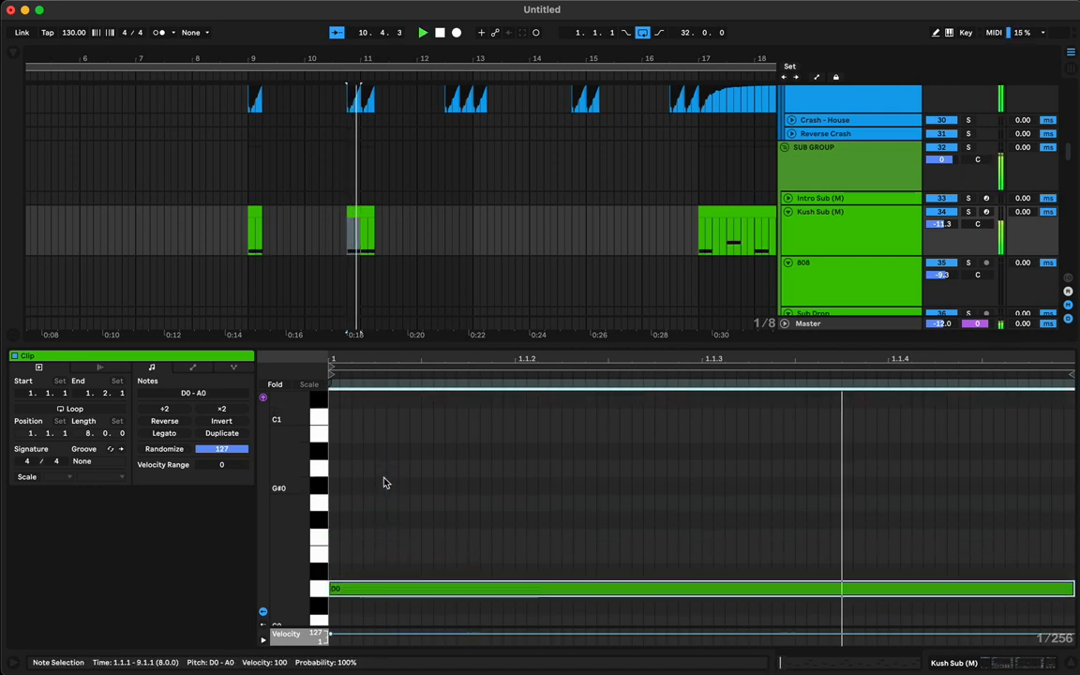
key("space")
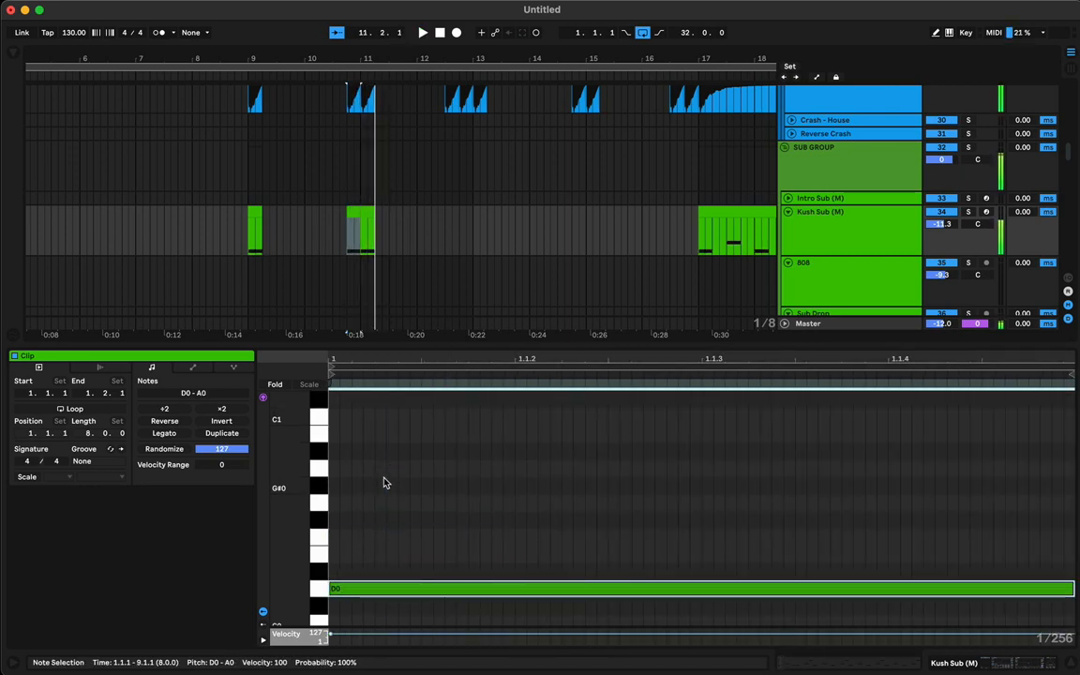
- Consolidate the two one-beat Kush Sub (M) clips at 10.4 and 11.1 into a single clip
left_click(388, 234)
left_click(366, 212)
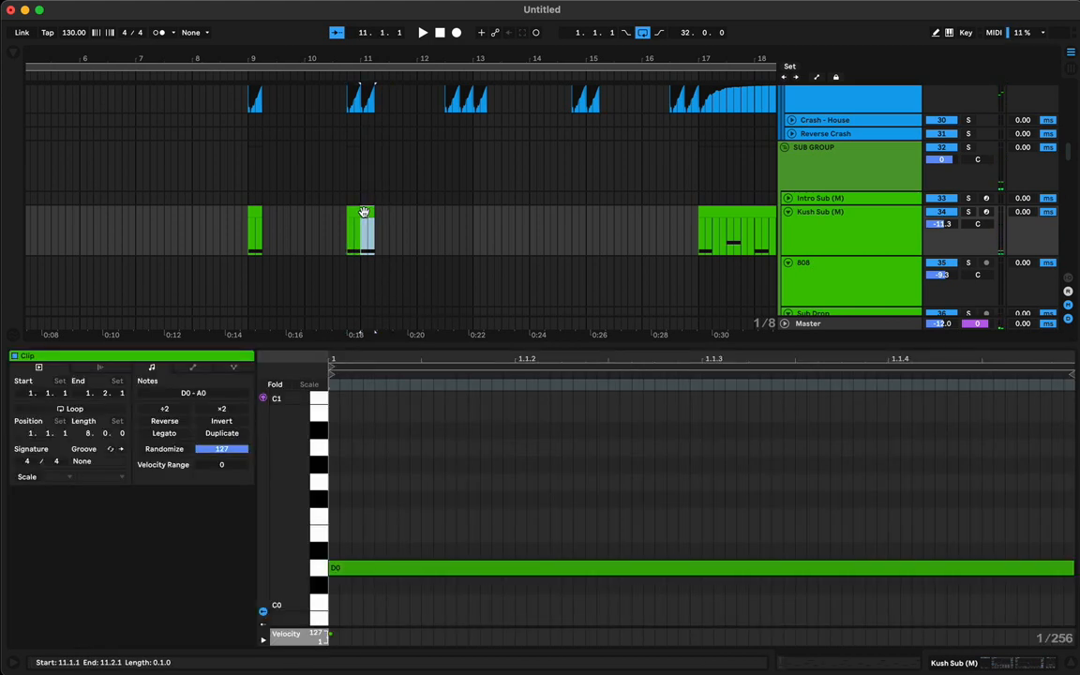
left_click(357, 211, "shift")
key("super+j")
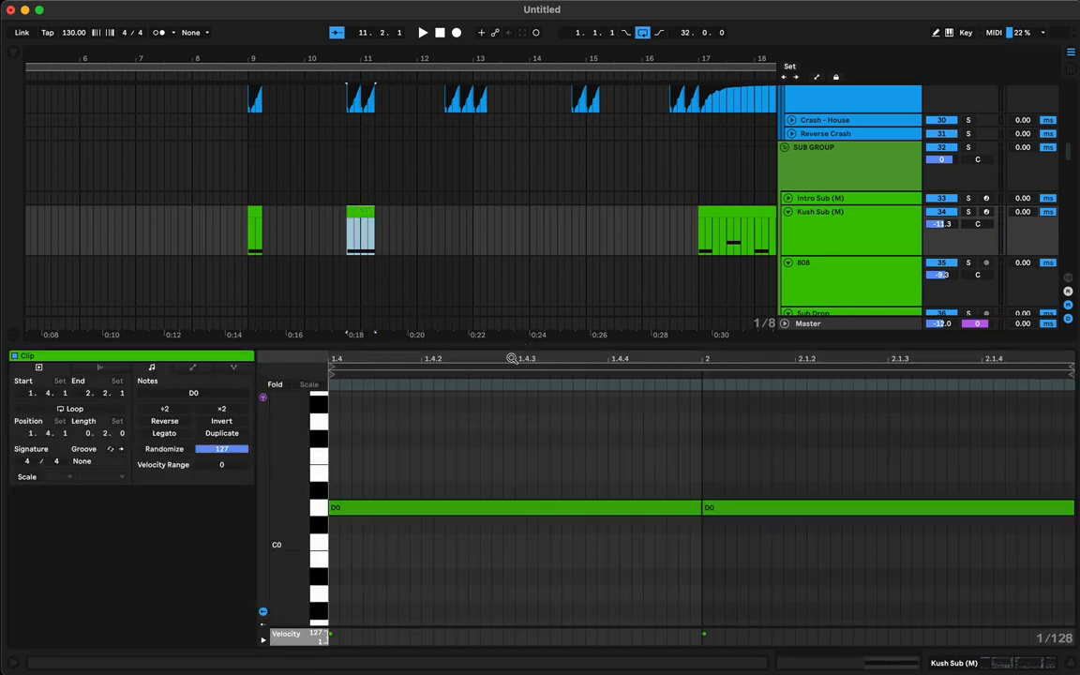
- Raise the first note of the consolidated Kush Sub (M) clip at 10.4 seven semitones to A0, and play it
left_click_drag(512, 358, 703, 339)
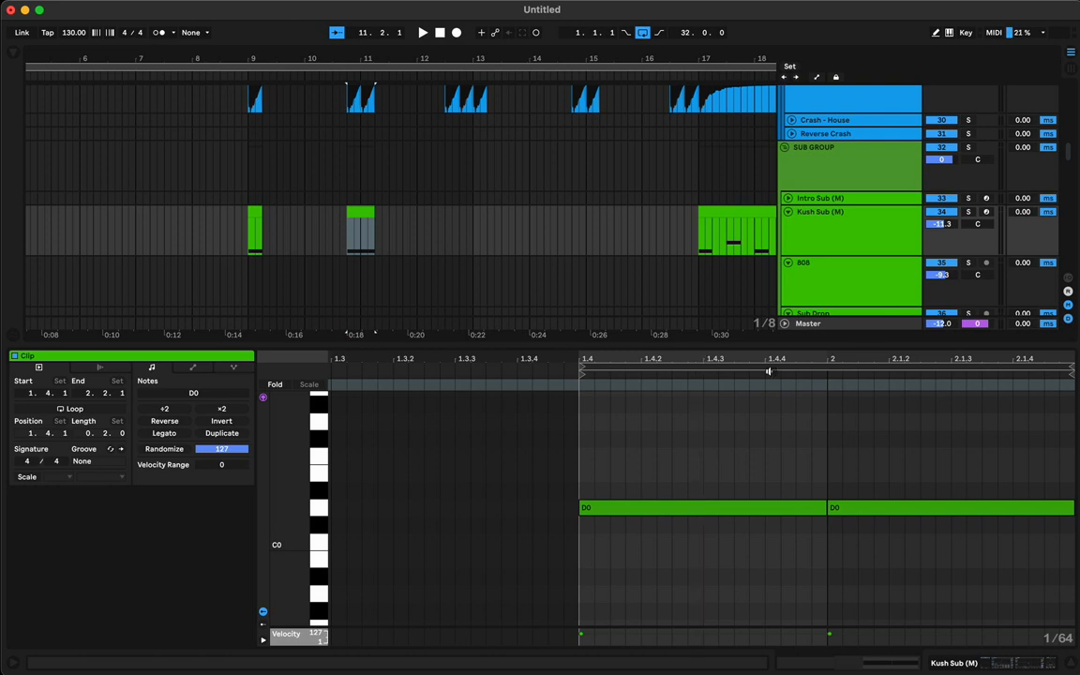
left_click(782, 512)
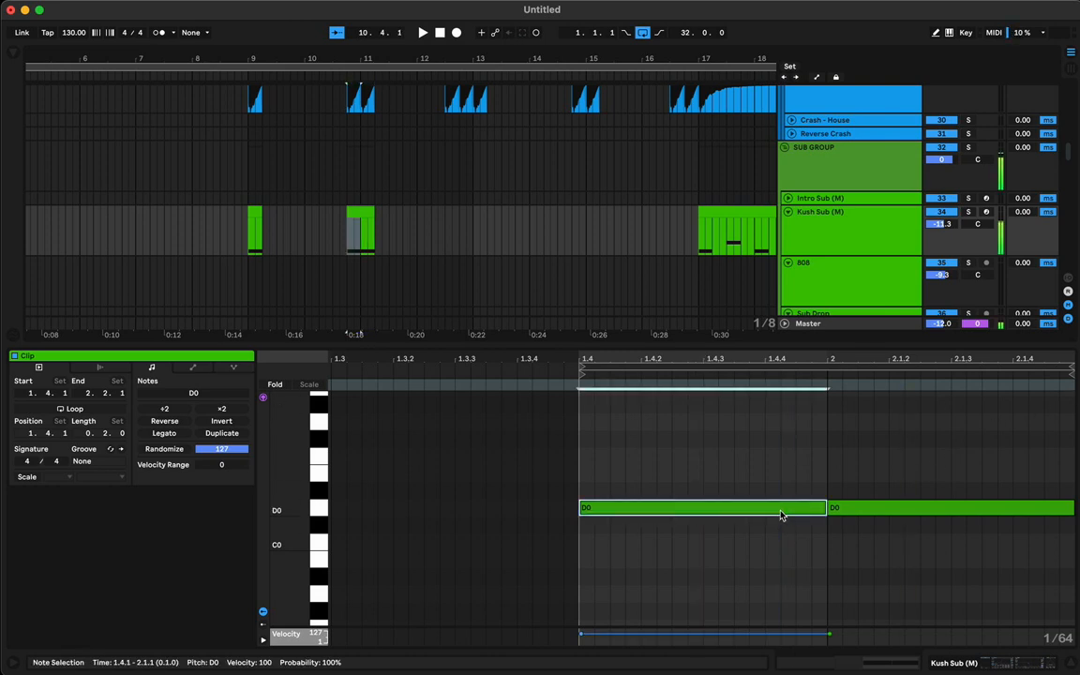
key("Up")
key("Up")
key("Up")
key("Up")
key("Up")
key("Up")
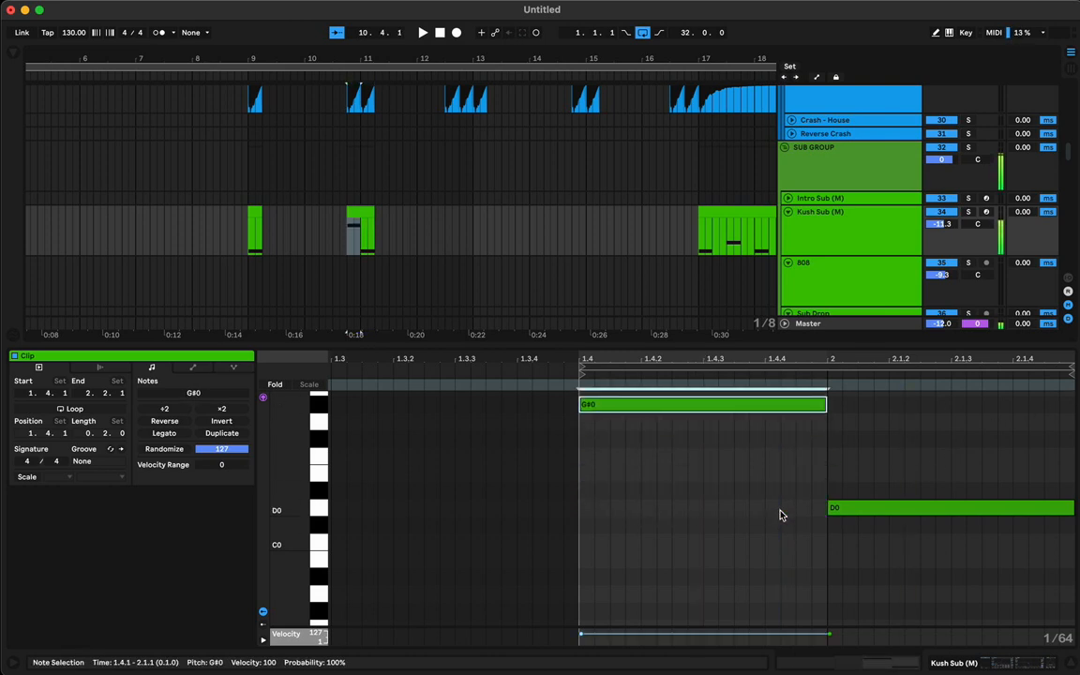
key("Up")
key("space")
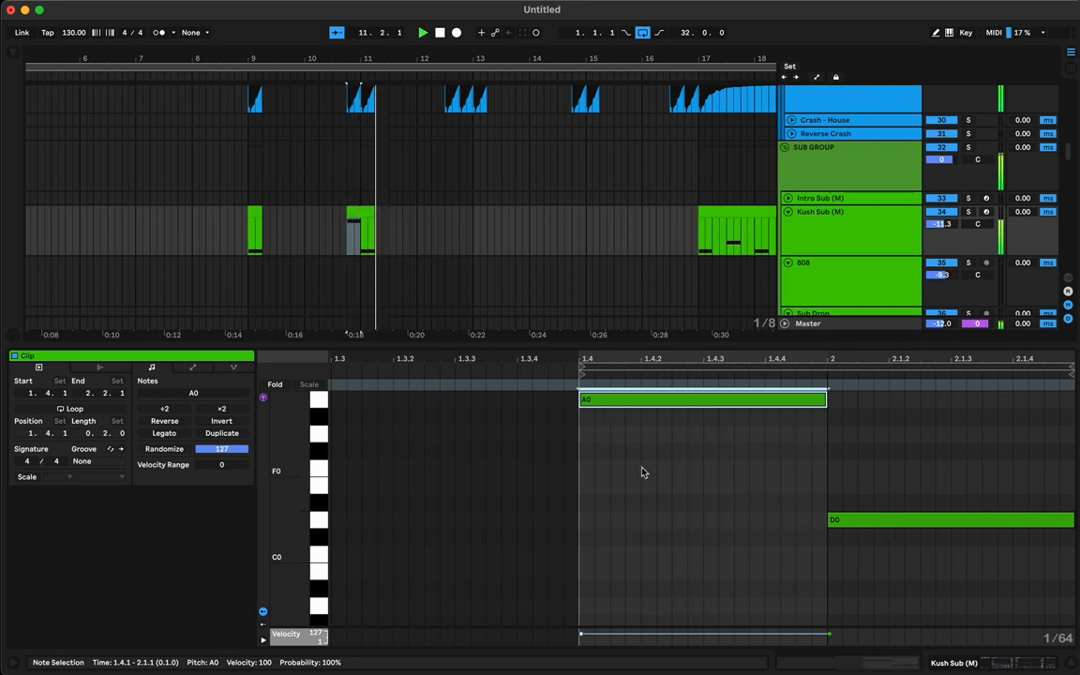
- Play the sub hits from bar 9, and copy the two-beat Kush Sub (M) clip at 10.4 to 12.4
left_click(253, 209)
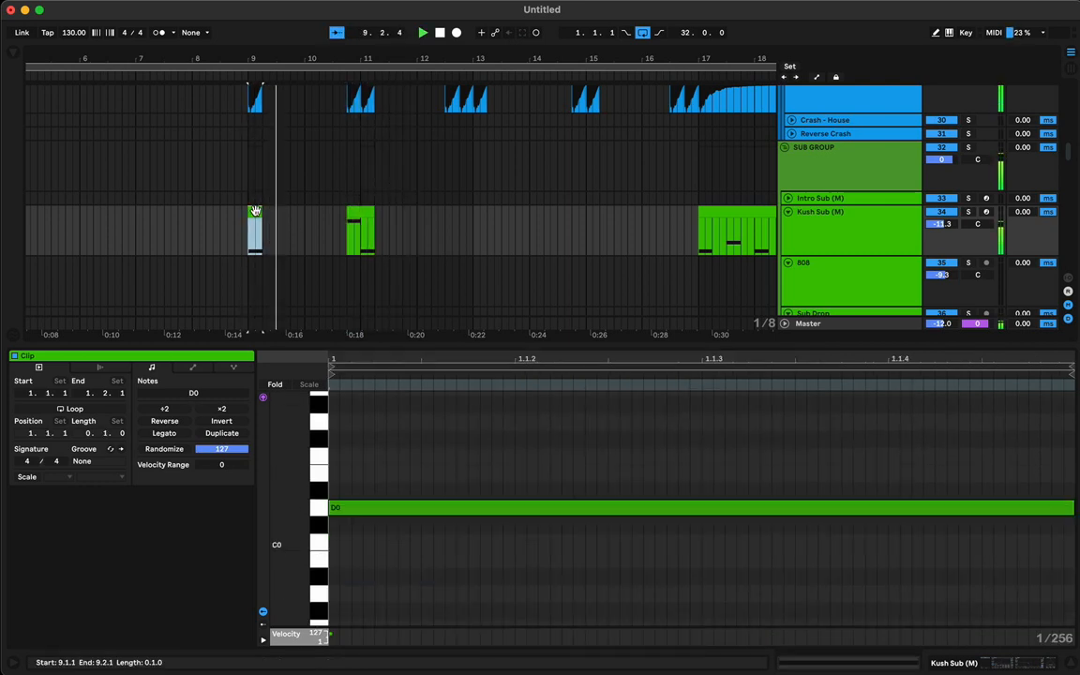
left_click(410, 212)
left_click(362, 211)
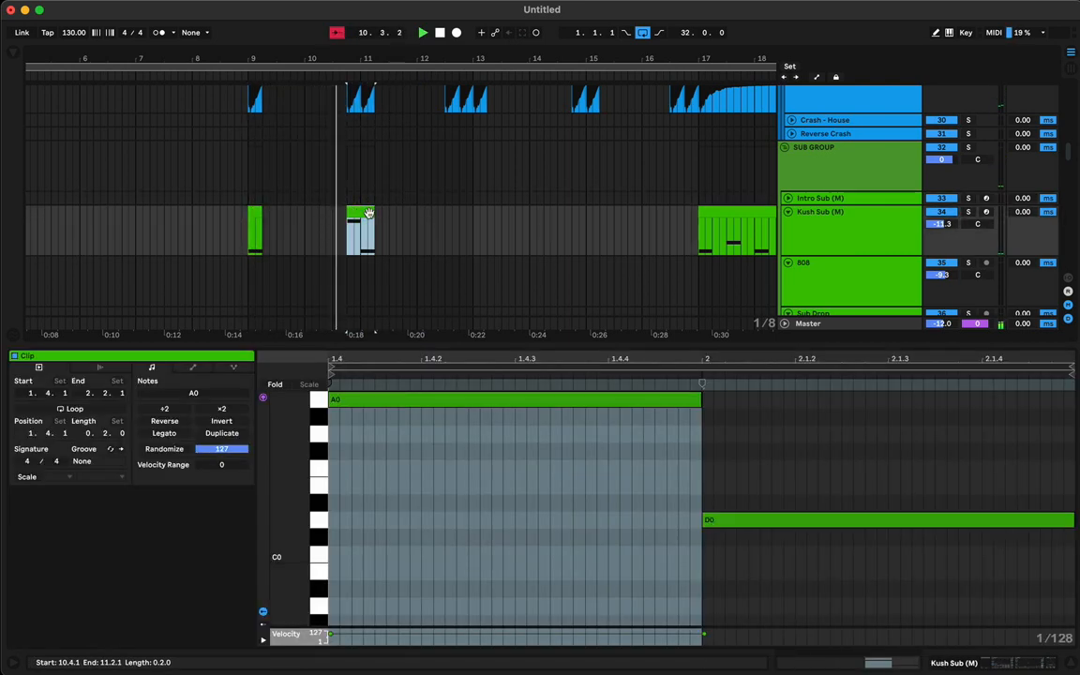
left_click_drag(363, 225, 474, 238)
left_click(447, 238)
key("space")
- Copy the A0 beat of the Kush Sub (M) clip at 12.4 to 12.3, and consolidate 12.3 to 13.2 into one clip
left_click(465, 215)
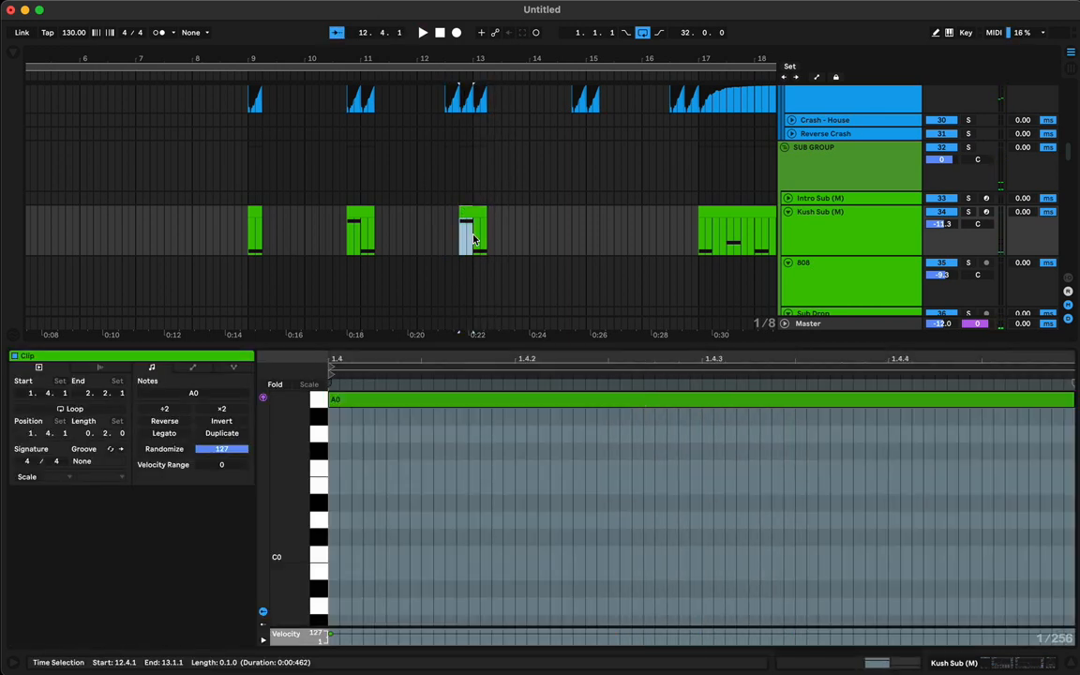
left_click(477, 214, "shift")
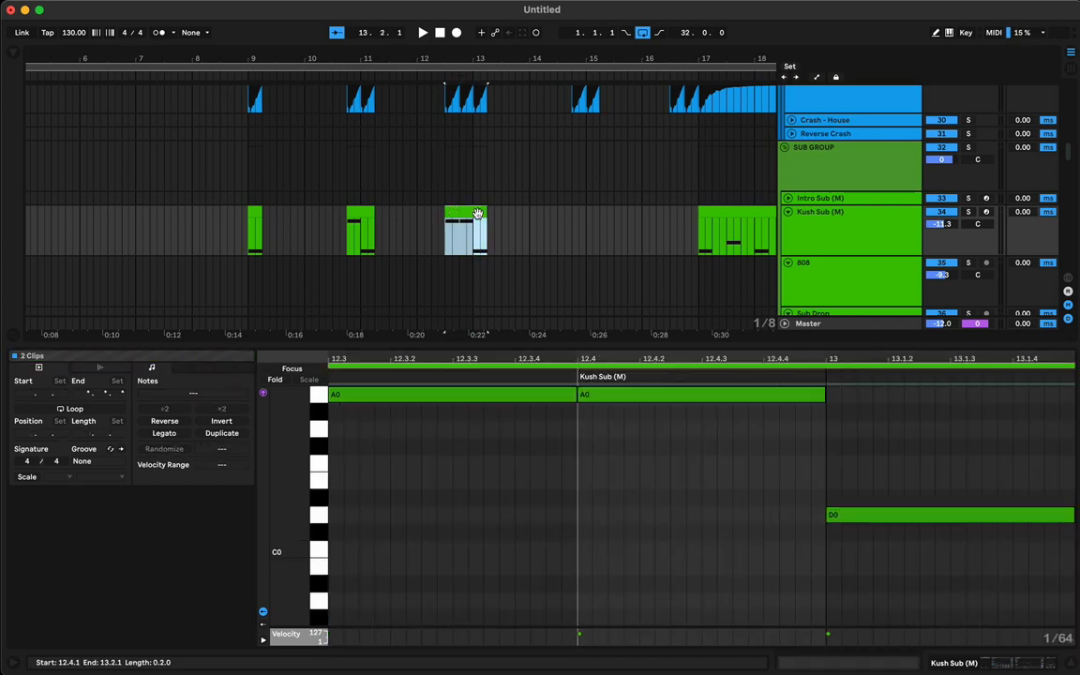
key("super+j")
- Lower the first note of the Kush Sub (M) clip at 12.3 to E0, and play it
left_click(487, 445)
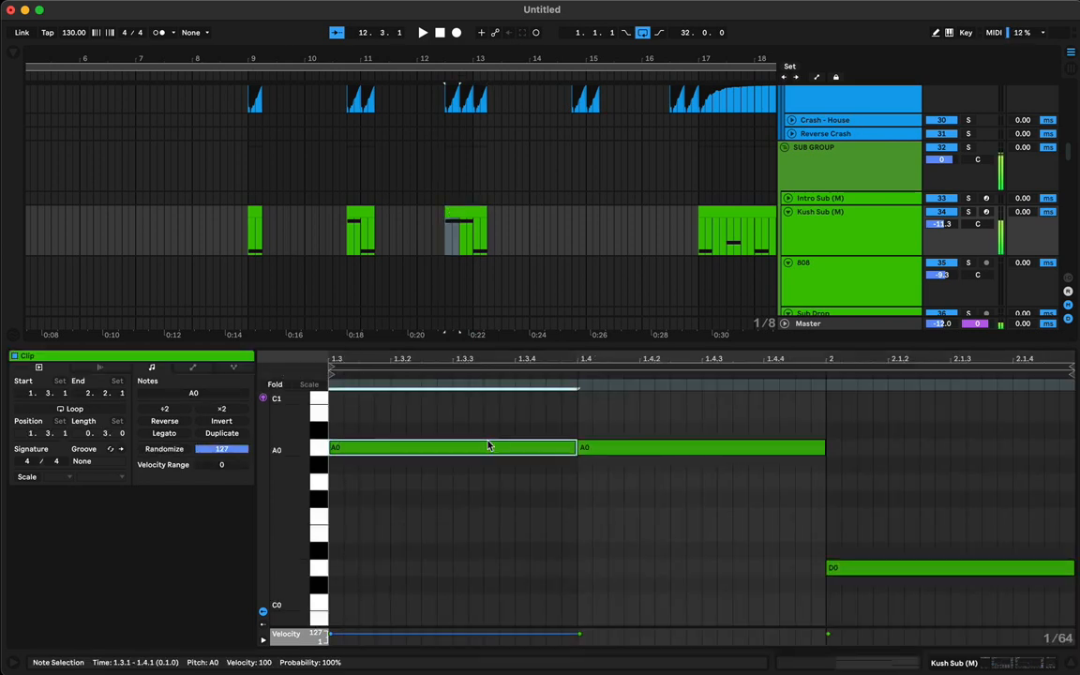
key("space")
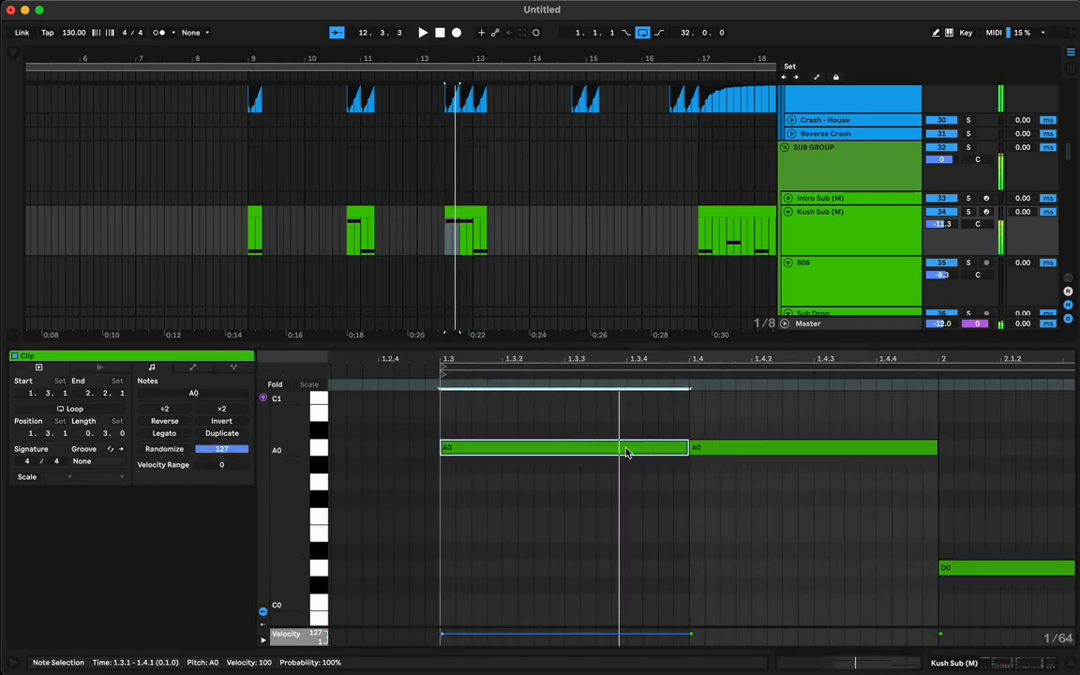
left_click_drag(626, 454, 621, 571)
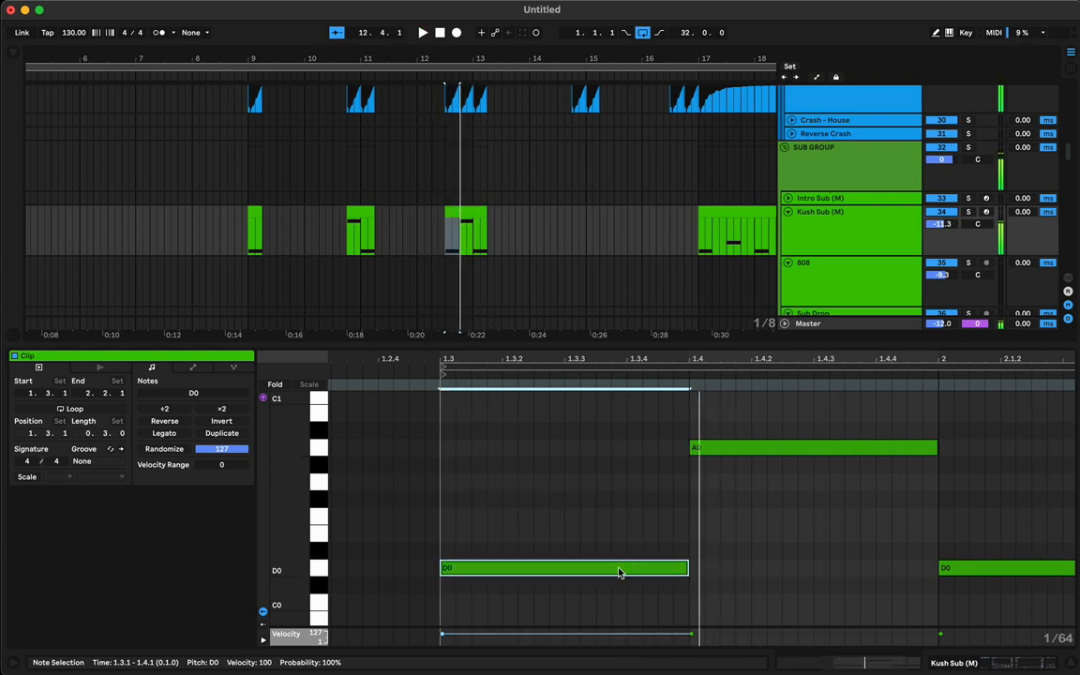
left_click_drag(619, 571, 626, 540)
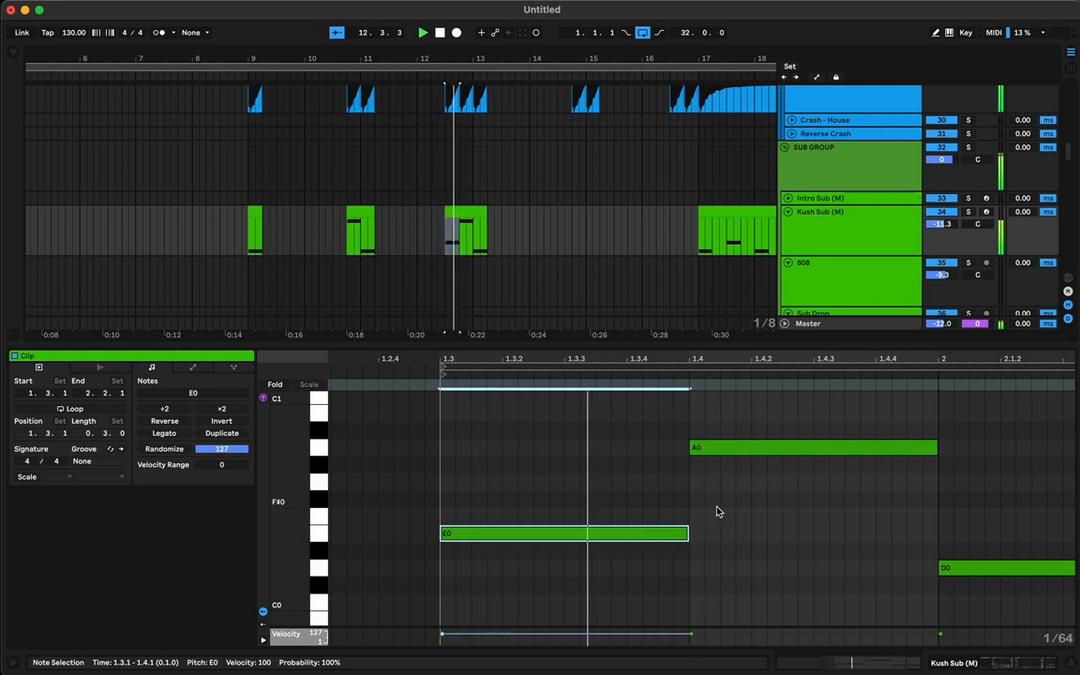
key("space")
key("space")
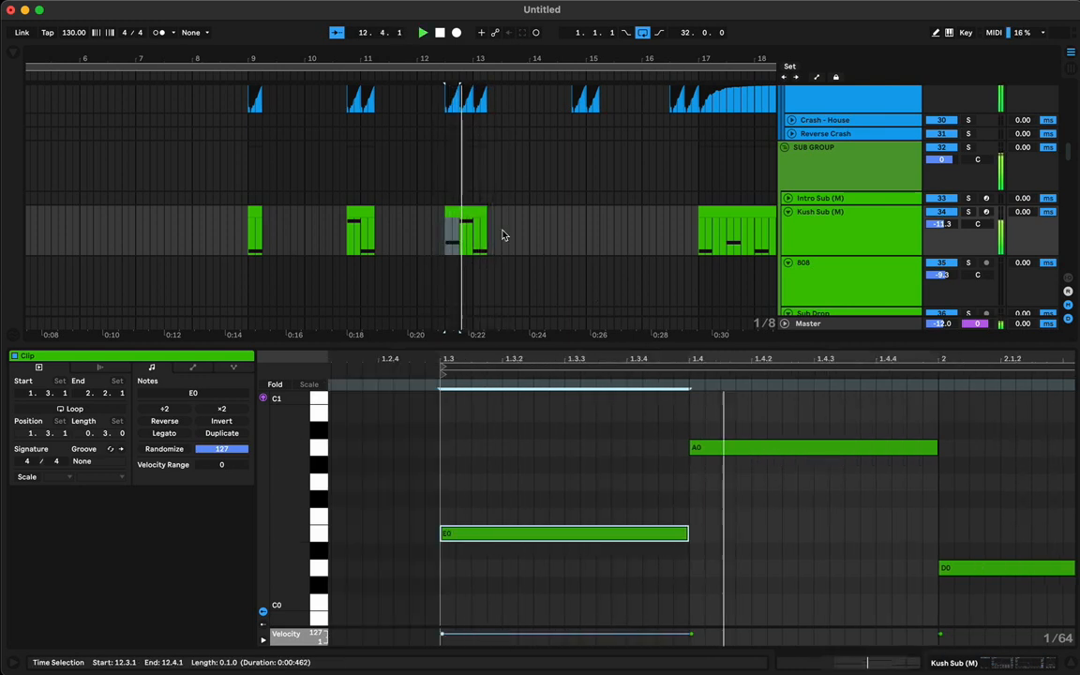
key("space")
- Duplicate bars 9 to 13 of the Kush Sub (M) track so the sub hits repeat from bar 13, and play from bar 9
left_click_drag(473, 227, 281, 227)
key("space")
key("super+d")
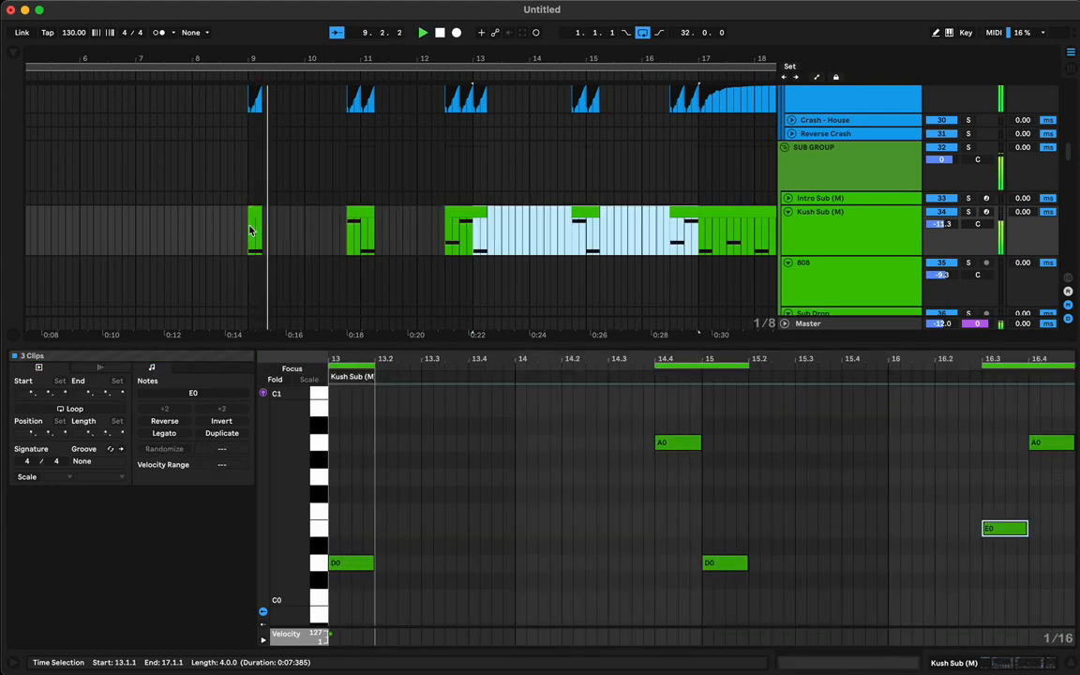
left_click(374, 150)
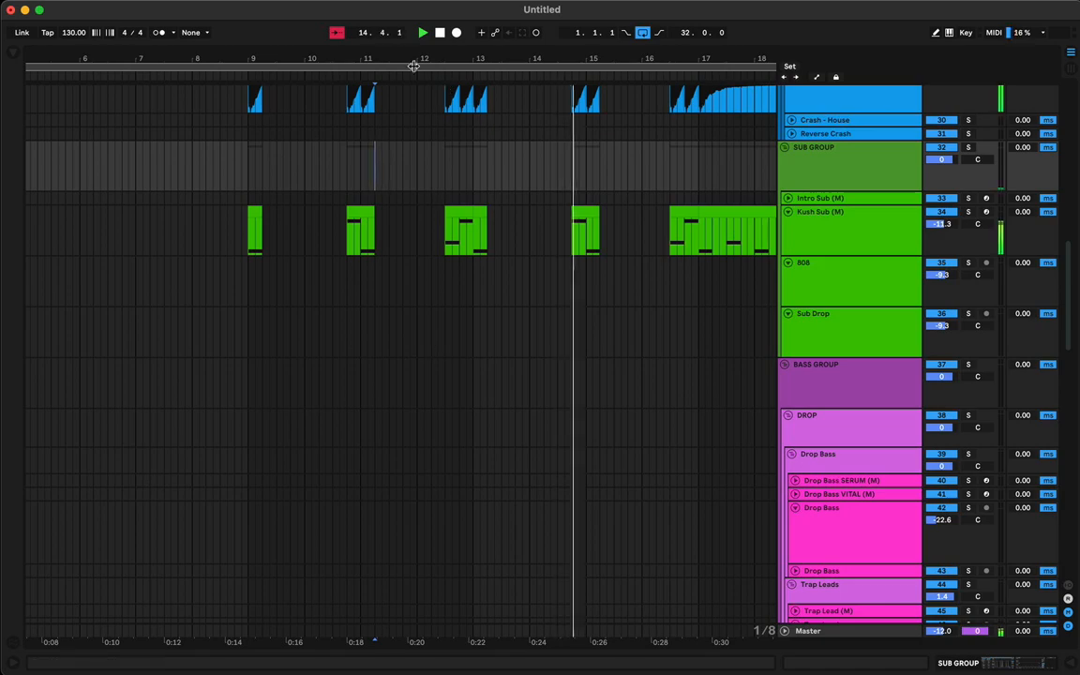
- Copy the long Shade K SP5 Crash clip from bar 17 to bar 25, and fold the Crash - Breaks track
left_click_drag(414, 63, 414, 22)
scroll(302, 323, "up", 15)
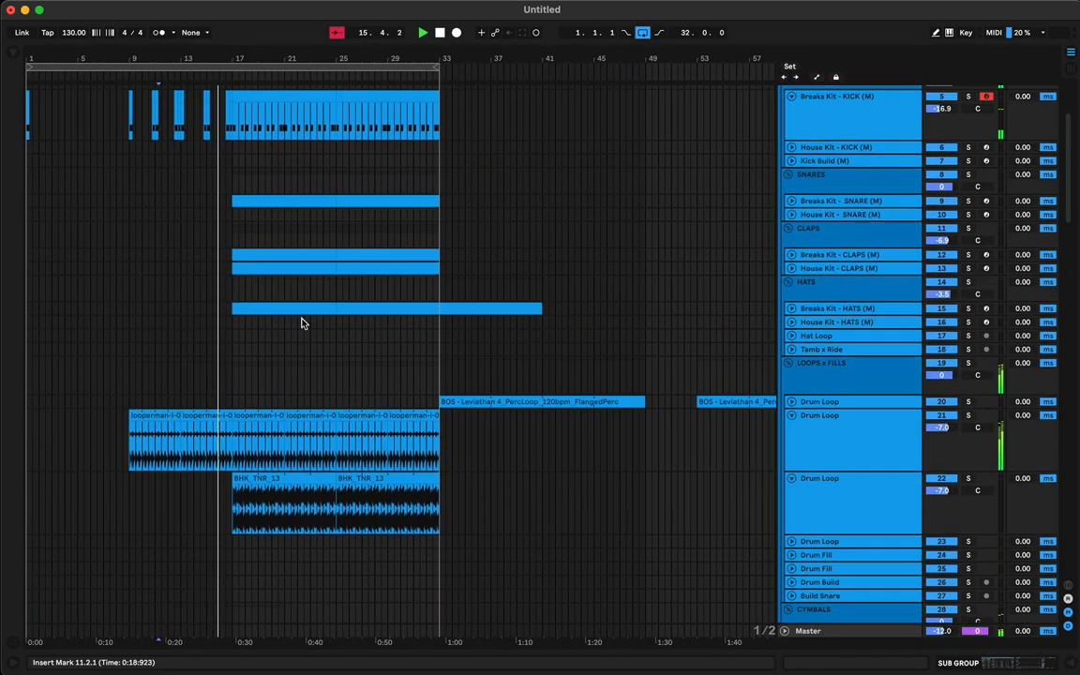
scroll(302, 324, "down", 14)
scroll(302, 323, "down", 5)
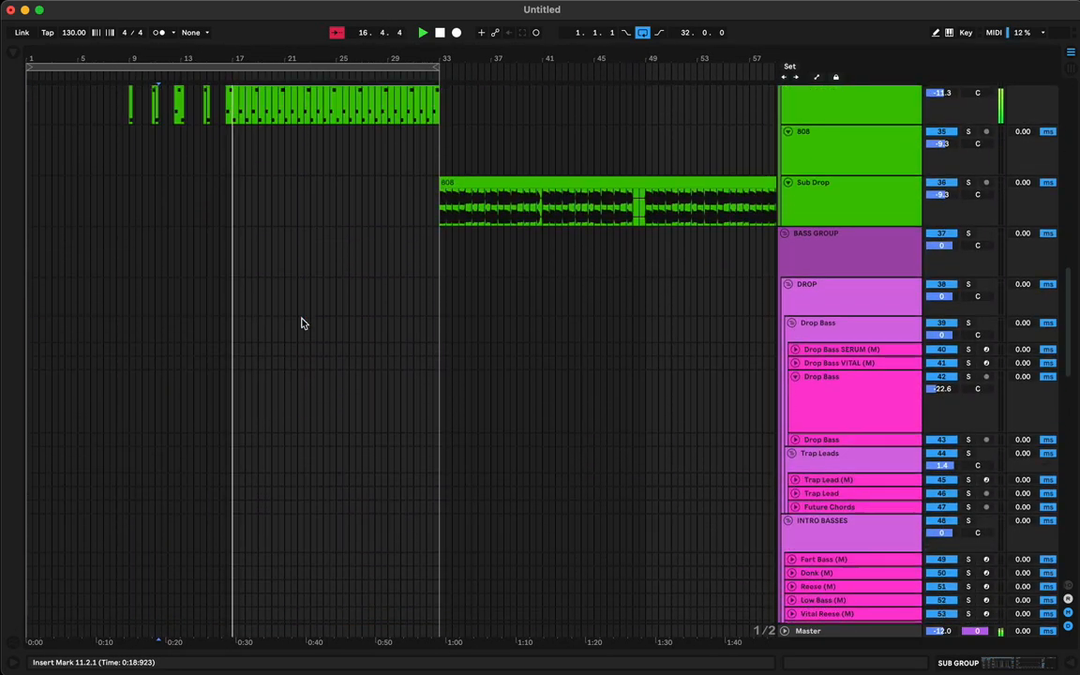
scroll(301, 322, "up", 15)
left_click(257, 412)
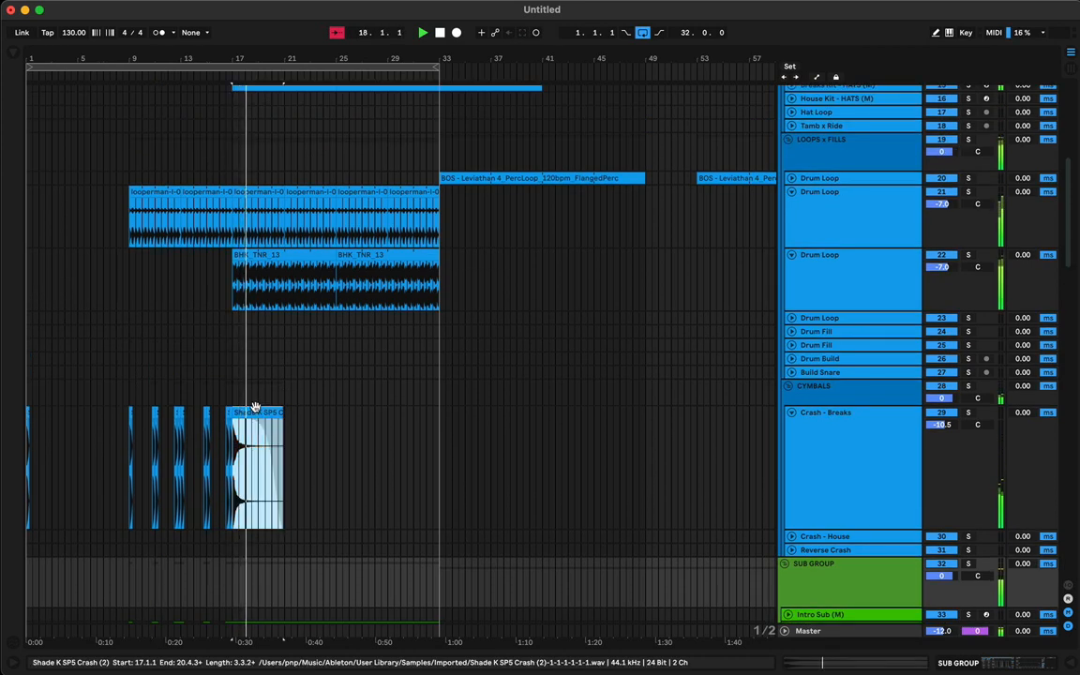
left_click_drag(257, 413, 366, 430)
left_click(433, 392)
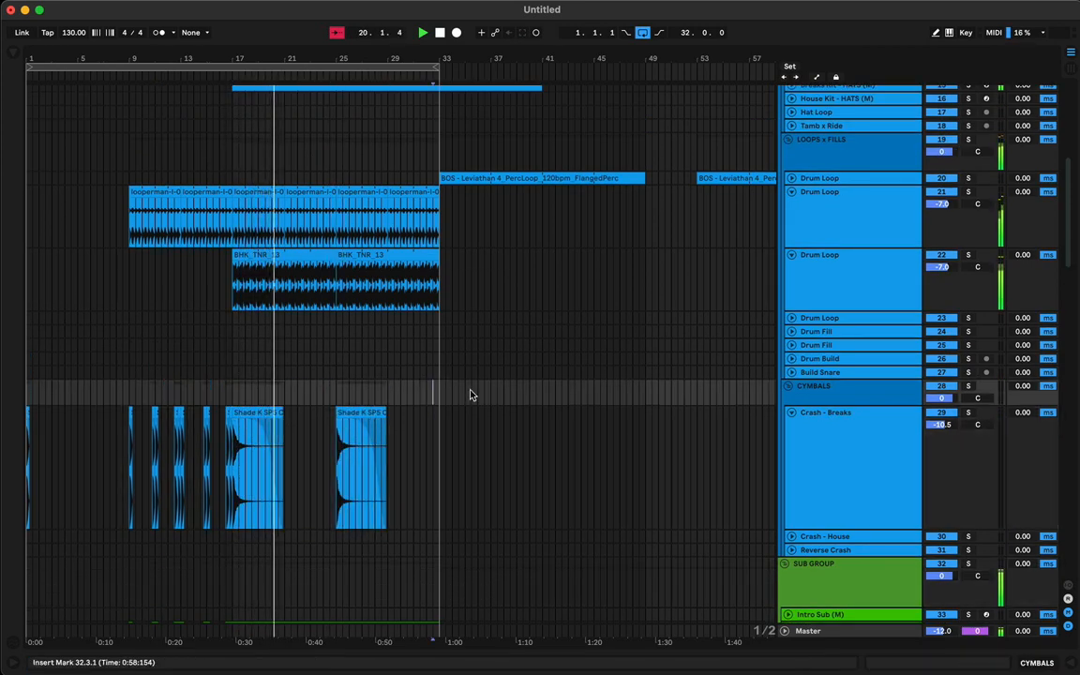
scroll(489, 389, "down", 1)
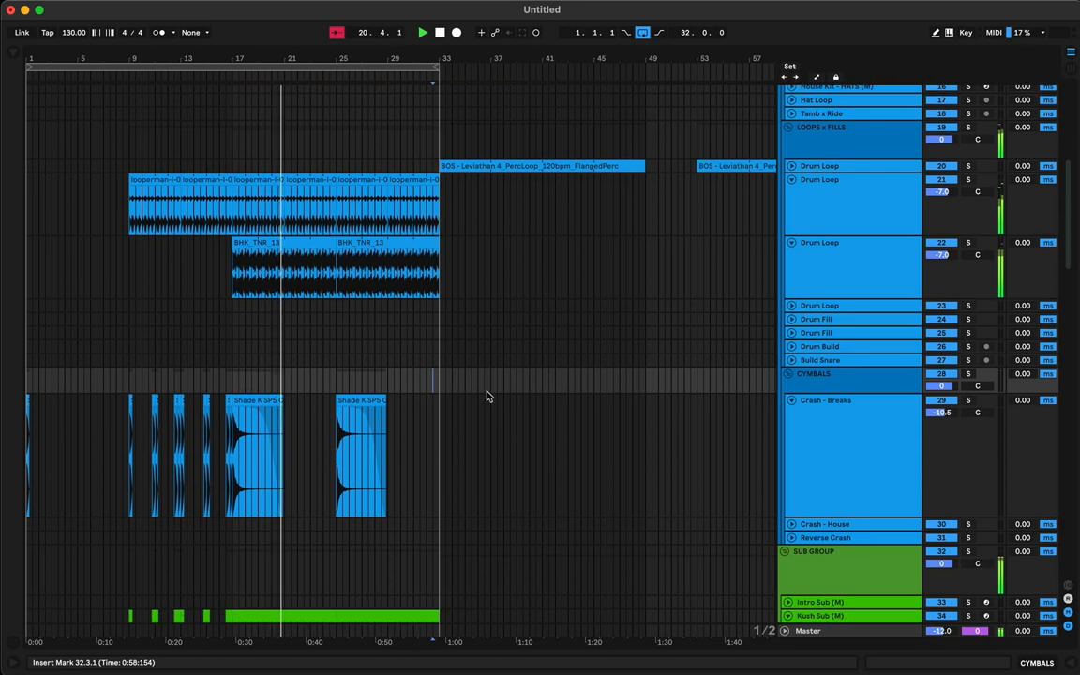
left_click(792, 404)
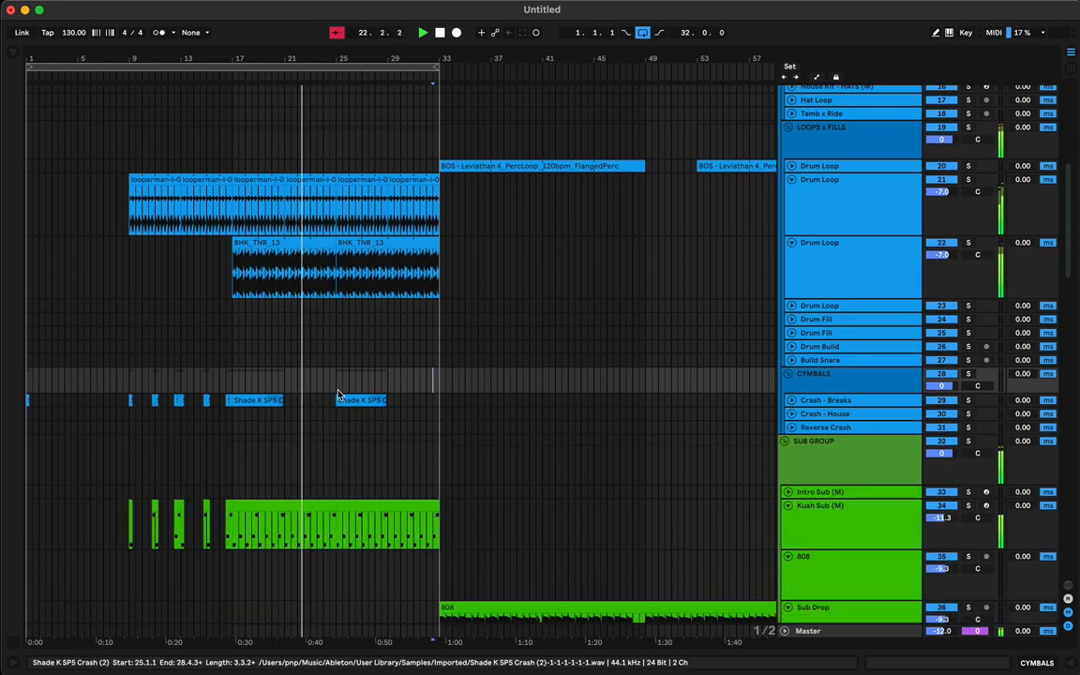
- Add a short kick fill around 24.4.3 on the Ghost Kick and Breaks Kit - KICK (M) tracks, and play into bar 25
scroll(330, 387, "down", 5)
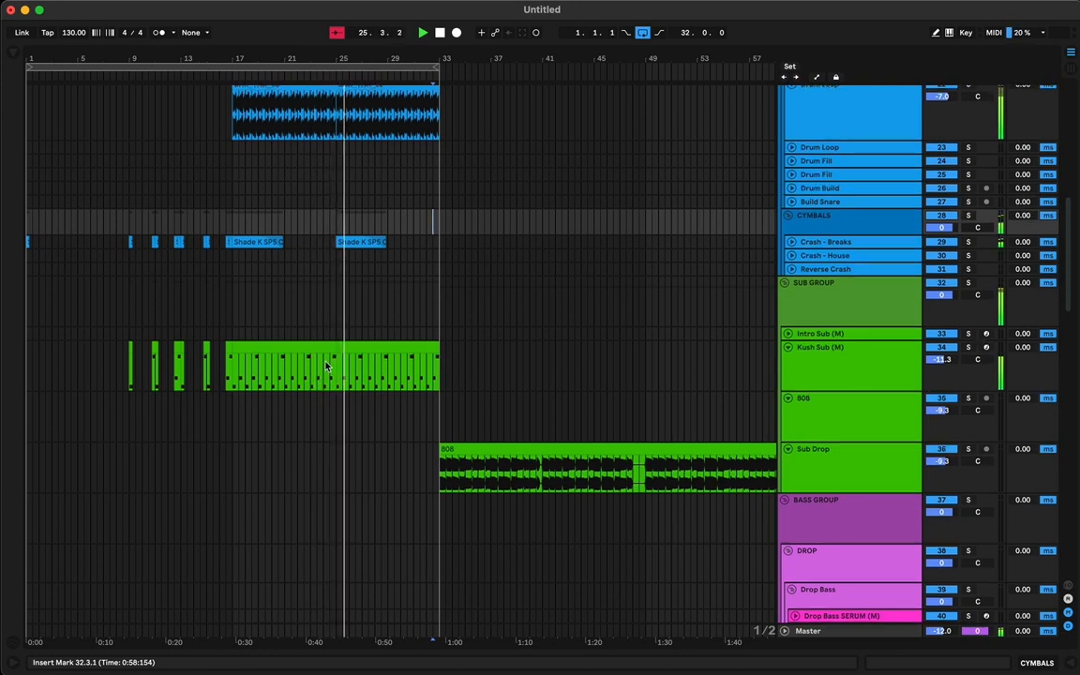
left_click(324, 322)
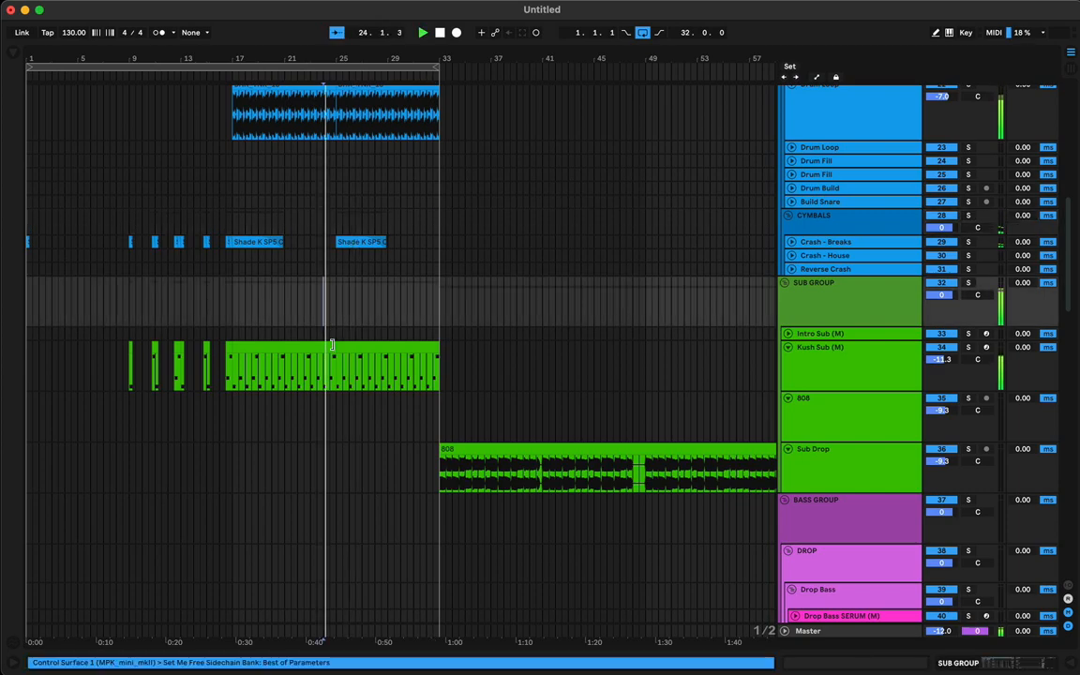
scroll(333, 347, "up", 3)
scroll(328, 333, "up", 9)
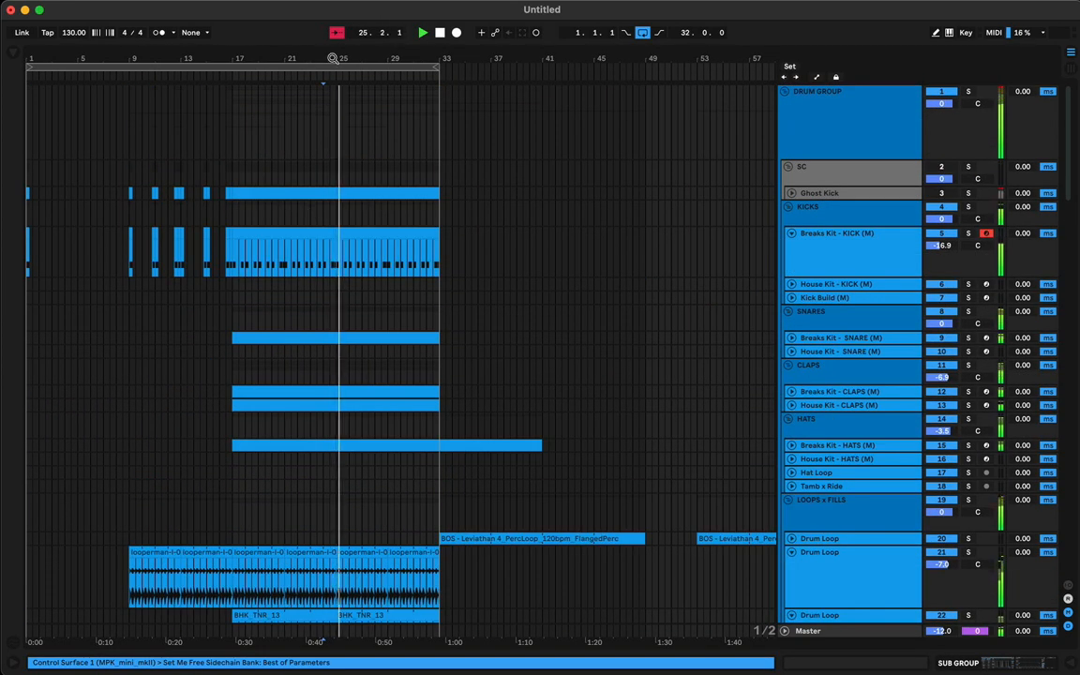
left_click_drag(333, 58, 313, 221)
left_click(303, 260)
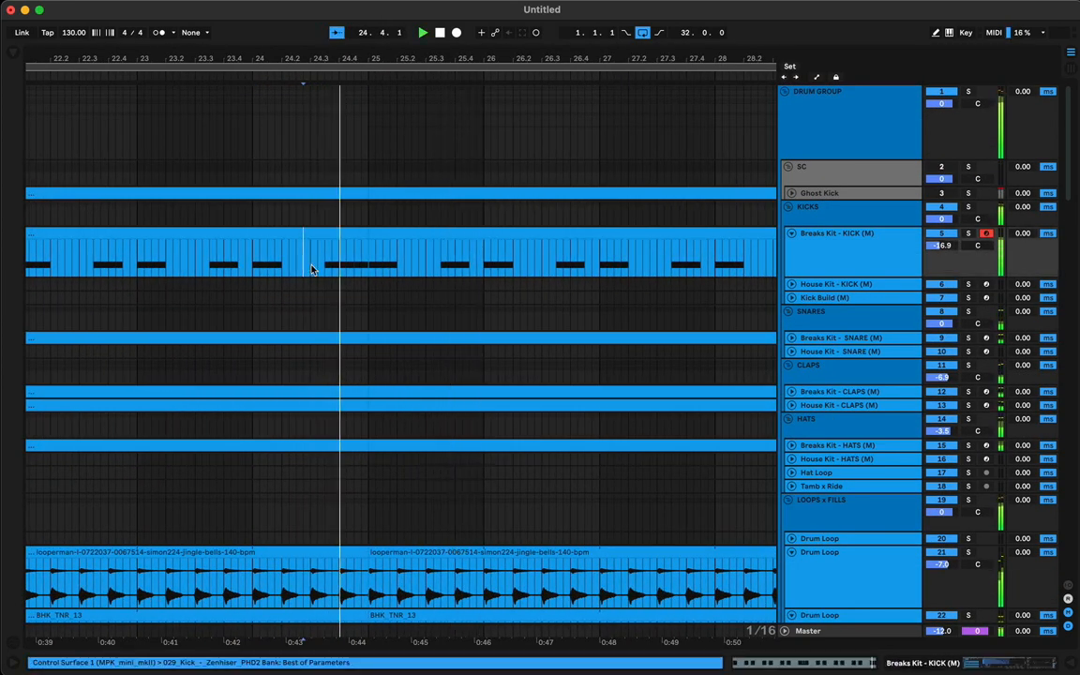
left_click(357, 192)
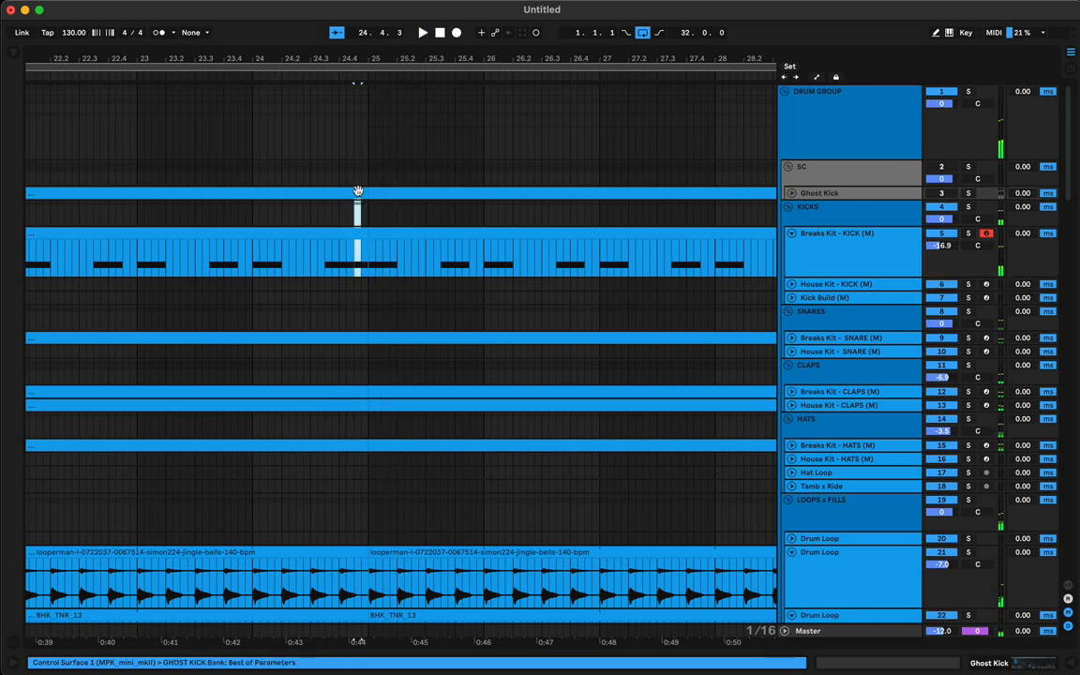
left_click(224, 173)
key("space")
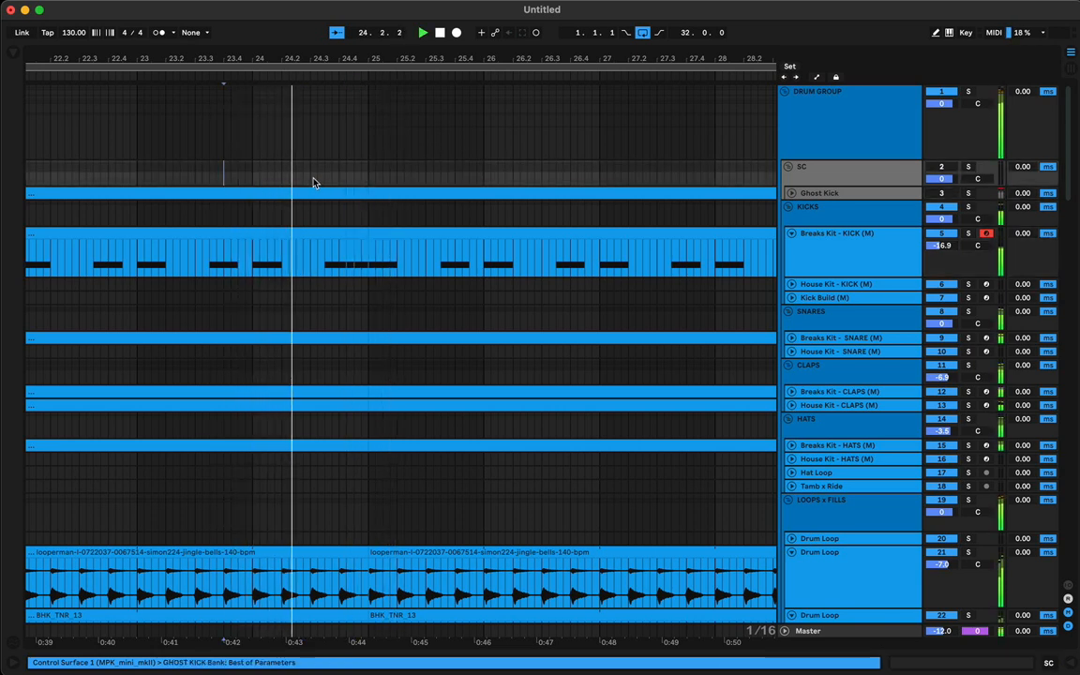
left_click(333, 155)
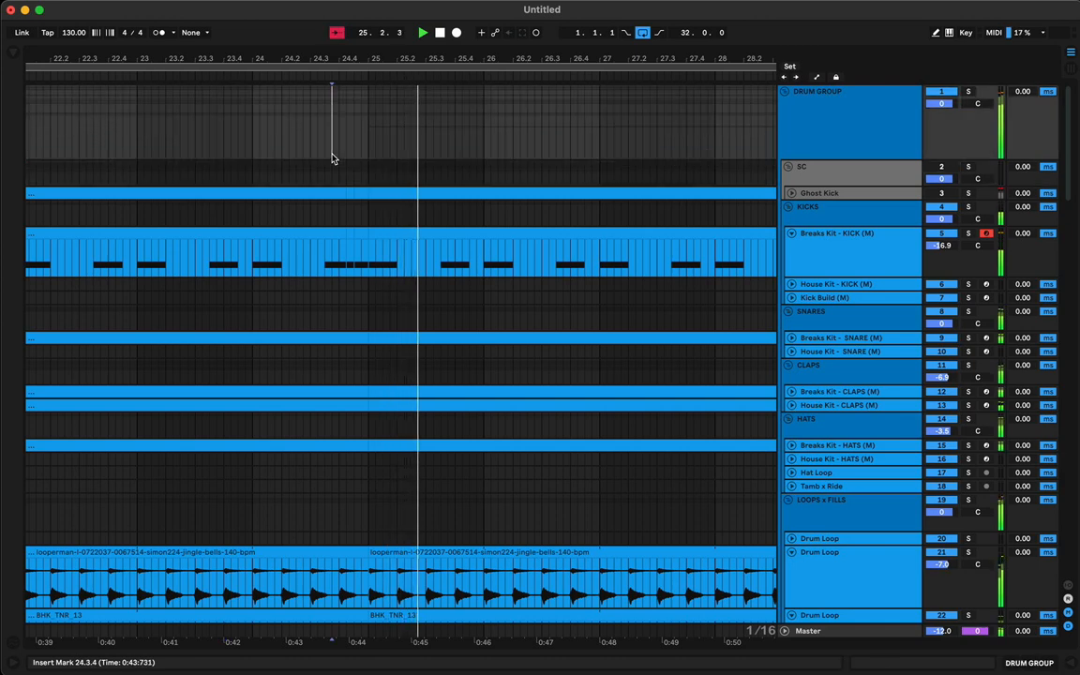
- Play the arrangement from bar 17 with the first long Breaks Kit - KICK (M) clip selected
left_click_drag(372, 58, 373, 12)
left_click(210, 234)
key("space")
key("space")
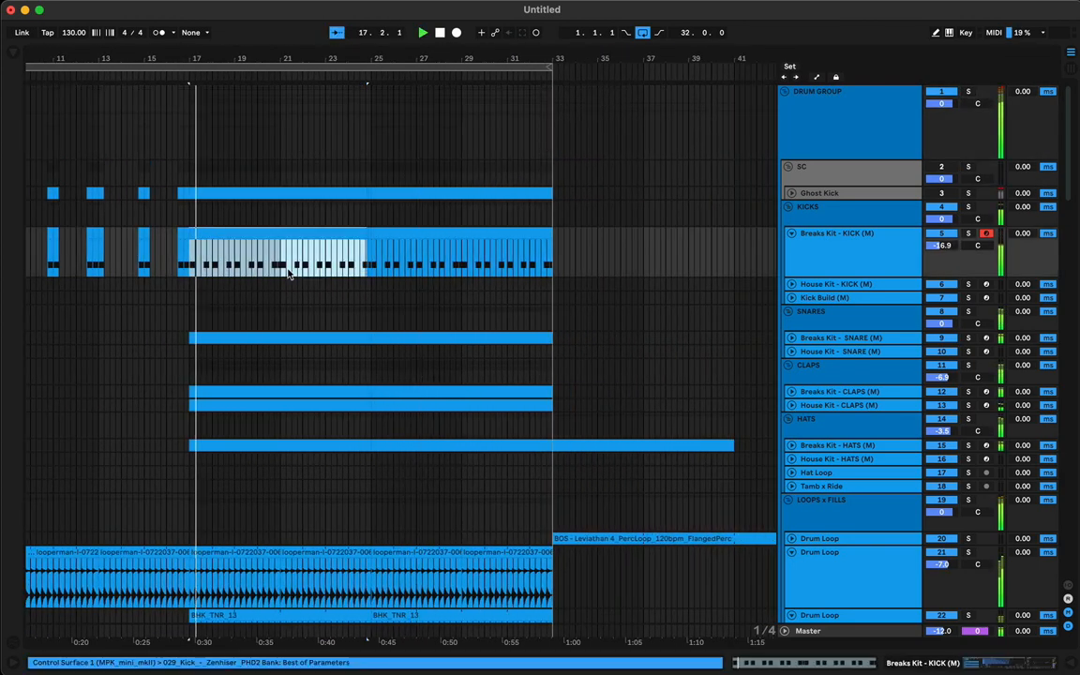
- Try duplicating the kick section 25.1.1 to 25.1.3 on the Ghost Kick and Breaks Kit - KICK (M) tracks, and play from 24.3.1
key("plus")
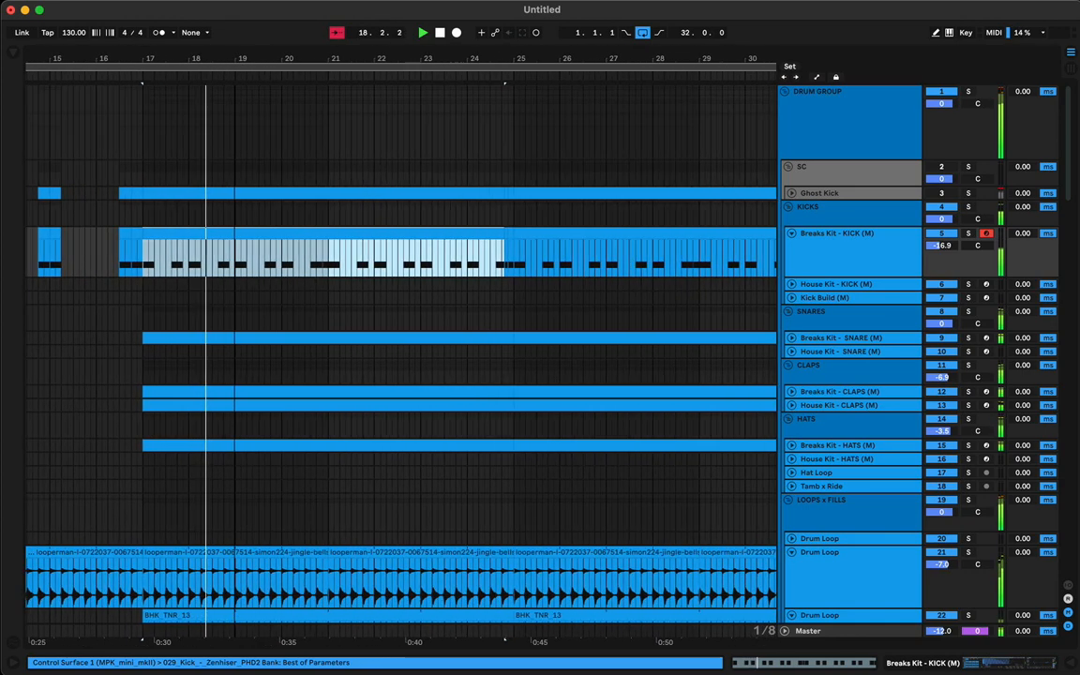
left_click_drag(562, 60, 451, 80)
left_click(394, 248)
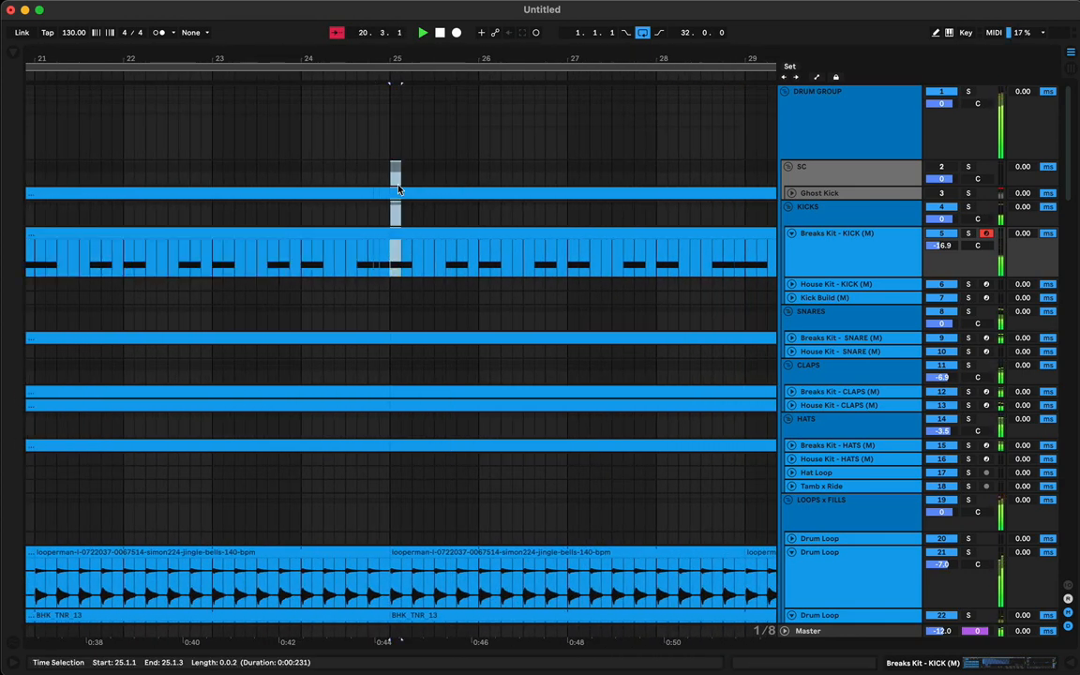
left_click(346, 174)
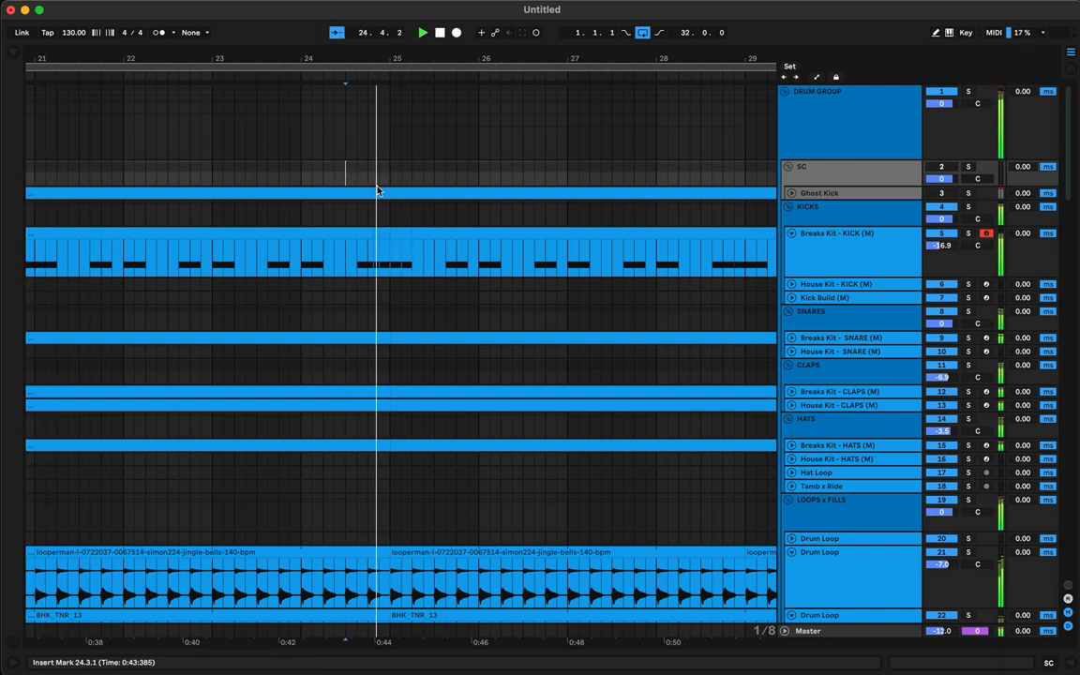
- Try duplicating the kick section 27.1.1 to 27.1.3 on the Ghost Kick and Breaks Kit - KICK (M) tracks, and play from 26.4.3
scroll(427, 182, "right", 3)
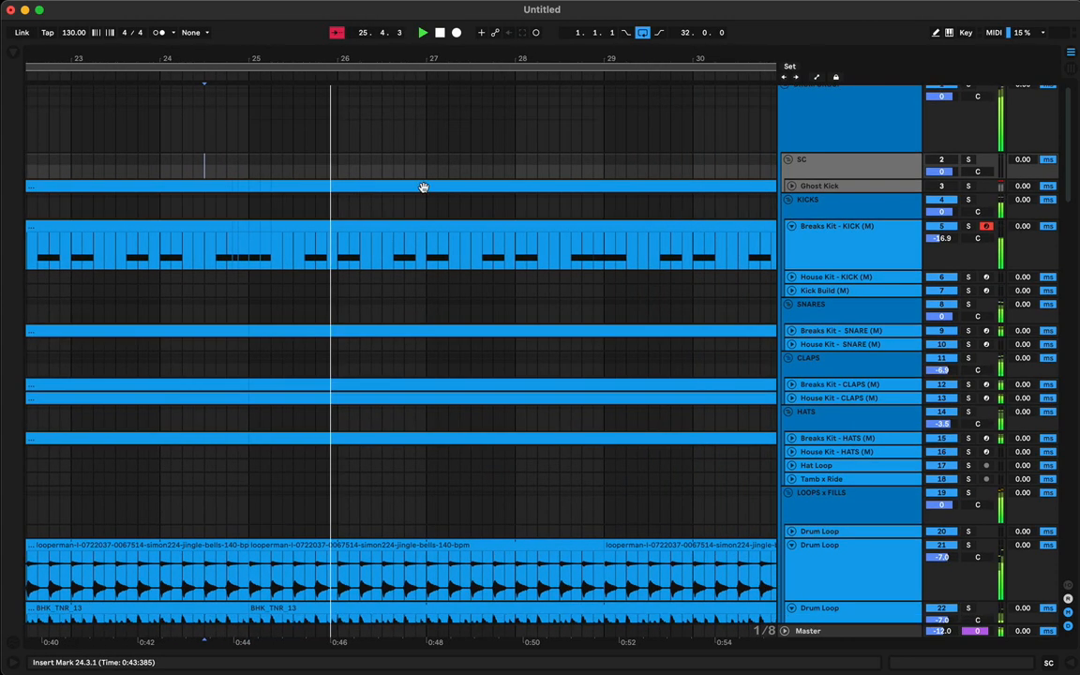
left_click_drag(429, 258, 438, 172)
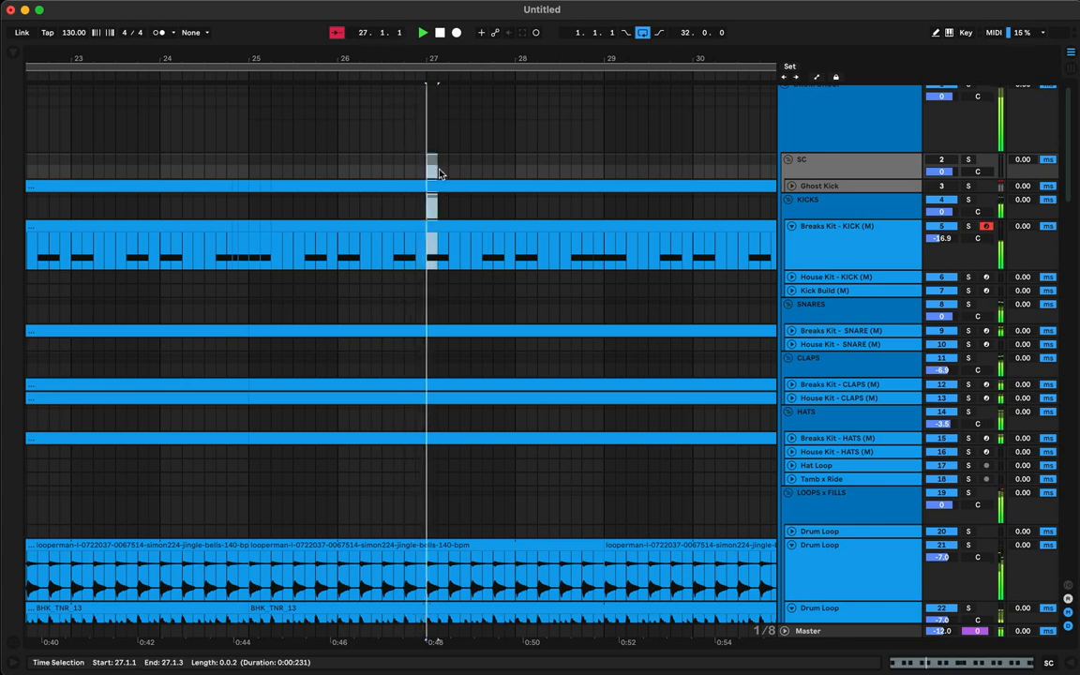
key("super+d")
left_click(415, 164)
key("space")
key("space")
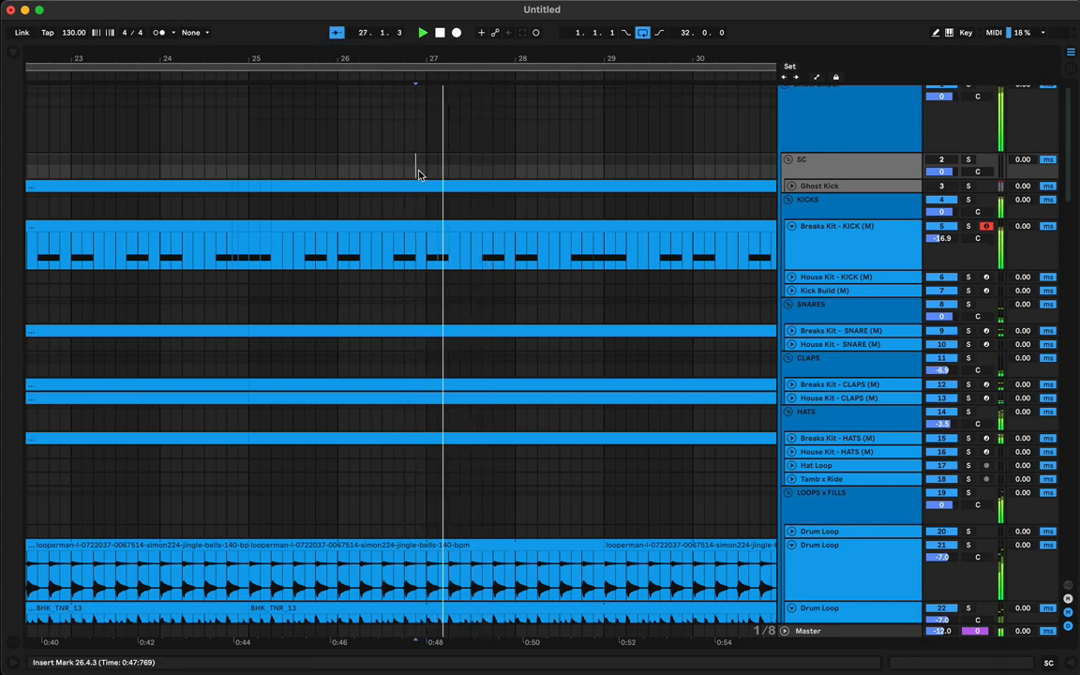
scroll(460, 235, "right", 2)
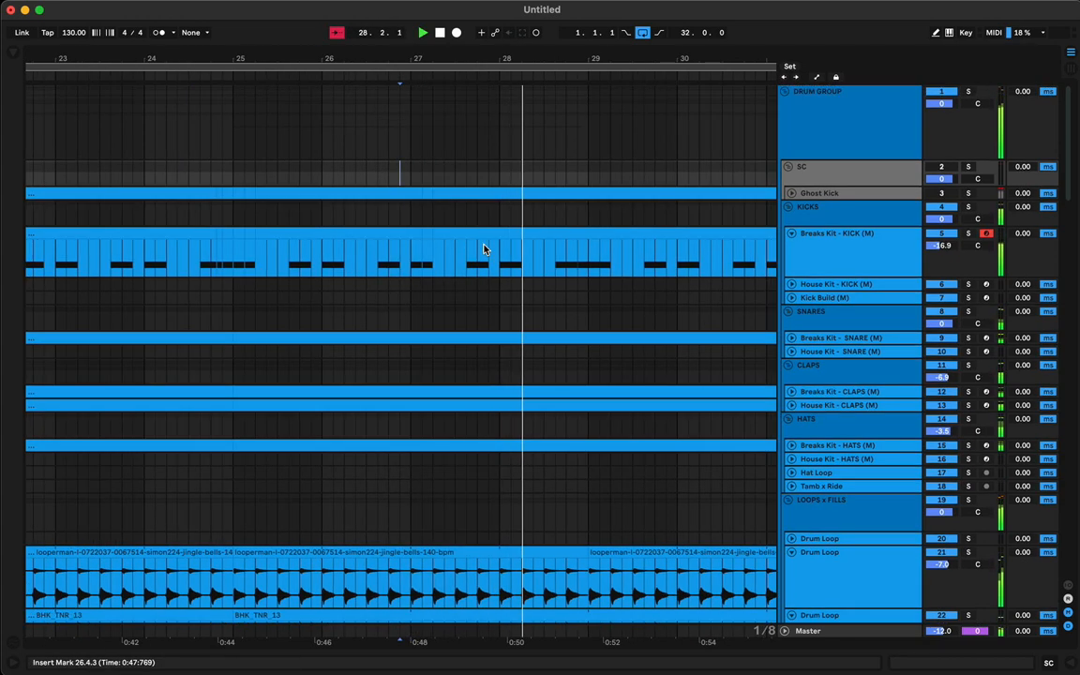
- Undo the last two kick duplications at bars 27 and 25, and play from 24.4.3
key("super+z")
key("super+z")
left_click(212, 172)
key("space")
key("space")
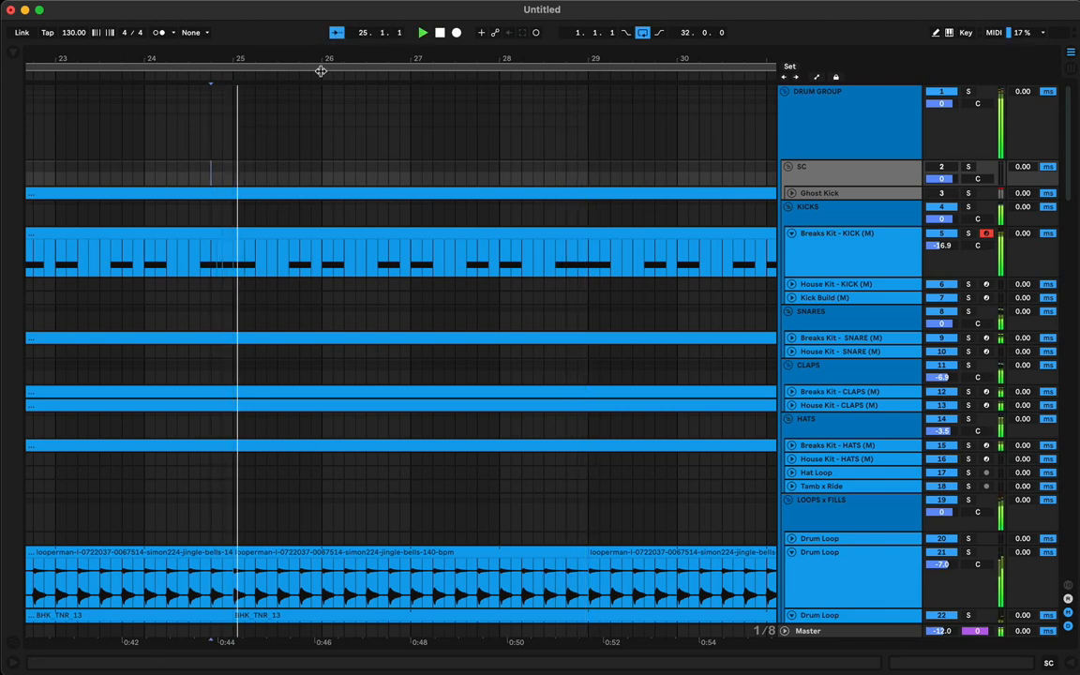
- Review the whole arrangement up to bar 33 during playback, from the drum tracks down to the synth, FX and vocal tracks
left_click_drag(320, 67, 322, 56)
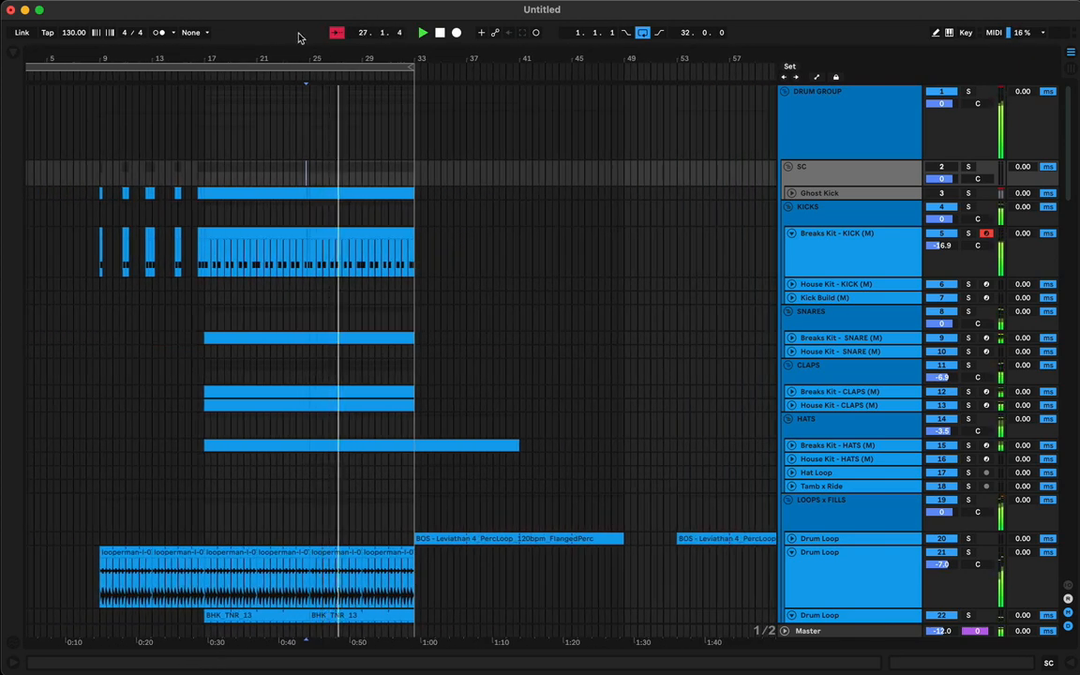
left_click_drag(242, 47, 210, 42)
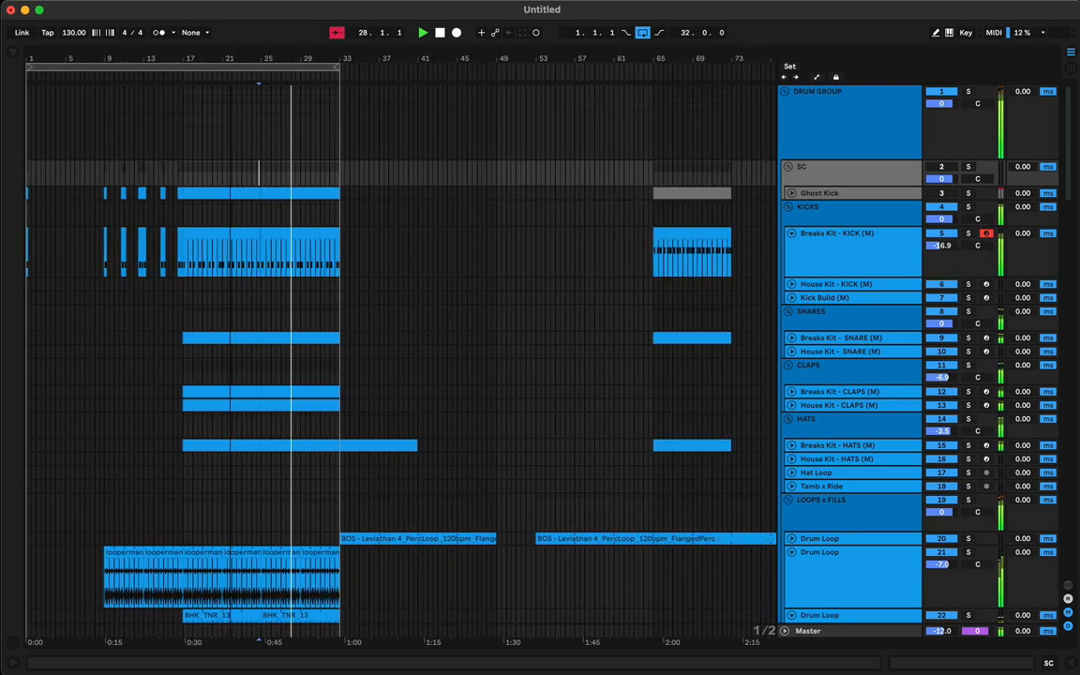
left_click(197, 193)
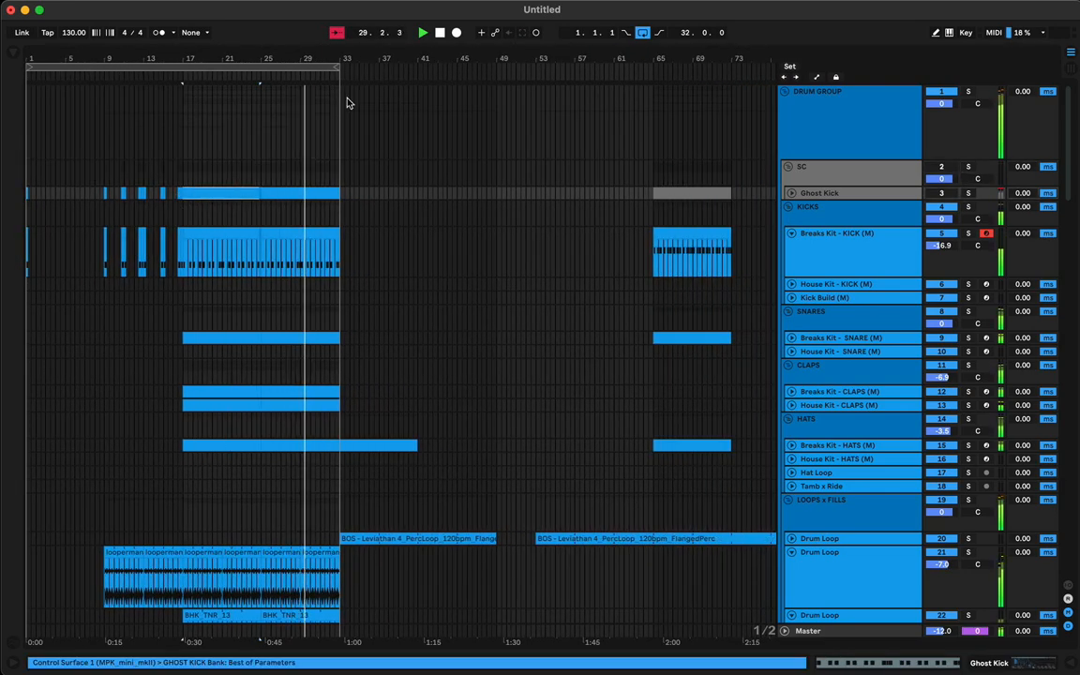
scroll(227, 200, "down", 5)
left_click(224, 234)
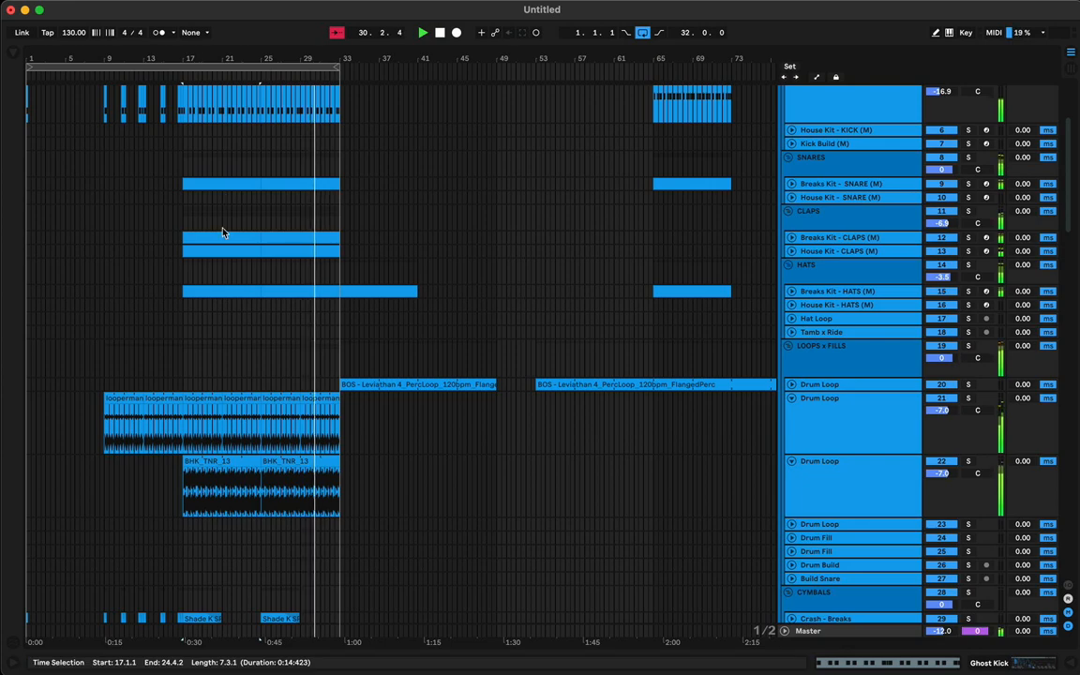
scroll(224, 233, "down", 5)
scroll(224, 233, "down", 15)
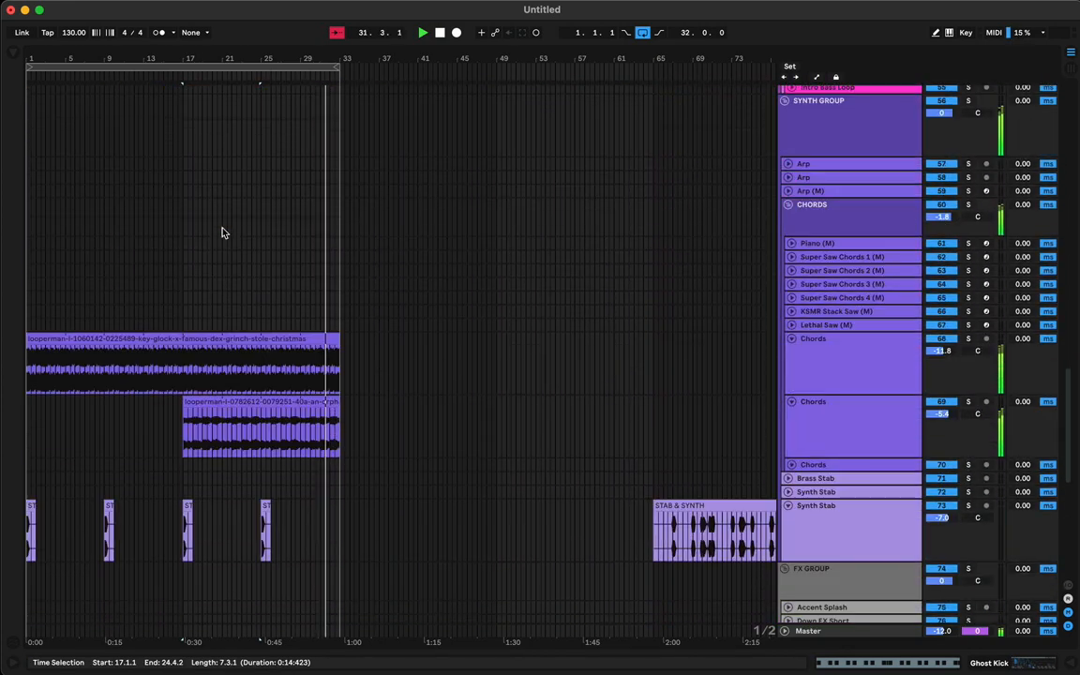
scroll(224, 233, "down", 8)
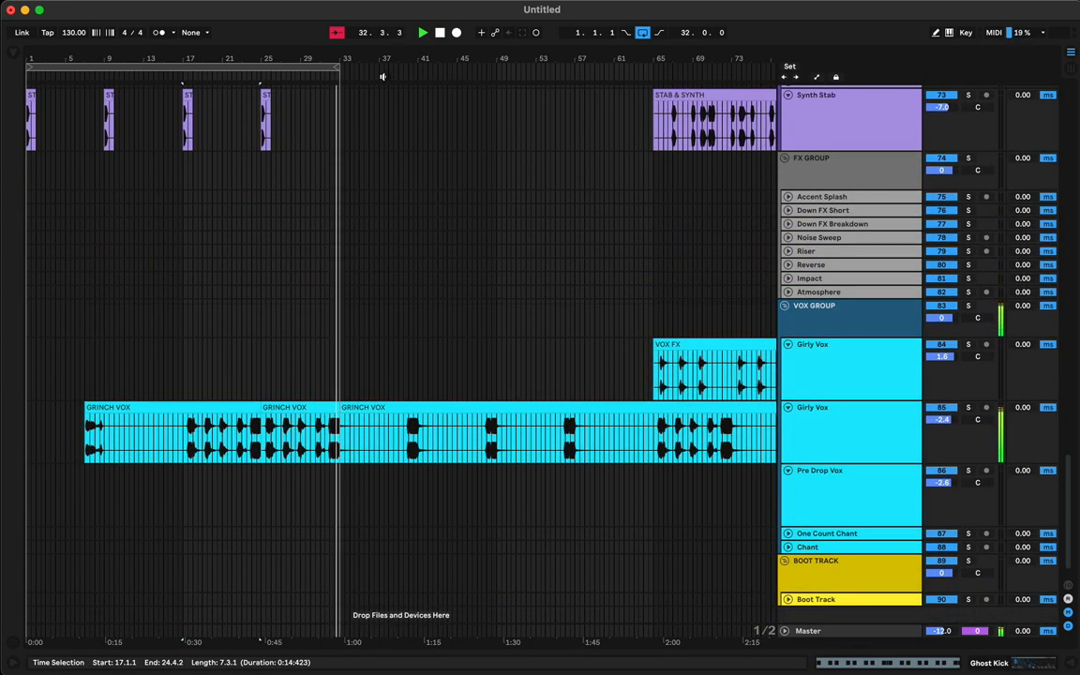